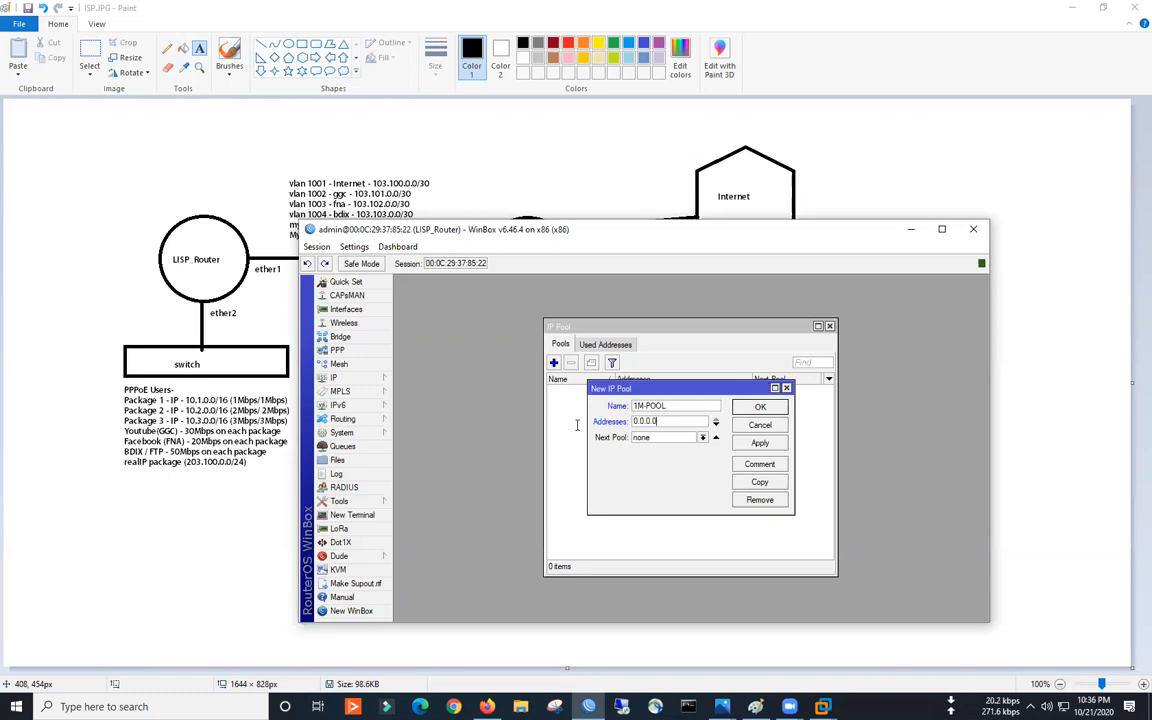
- Give 1M-POOL the range 10.1.0.2-10.1.255.255, save it, and begin another pool entry
text(10.1.0.2-10.1.255.255)
drag(588, 476, 470, 476)
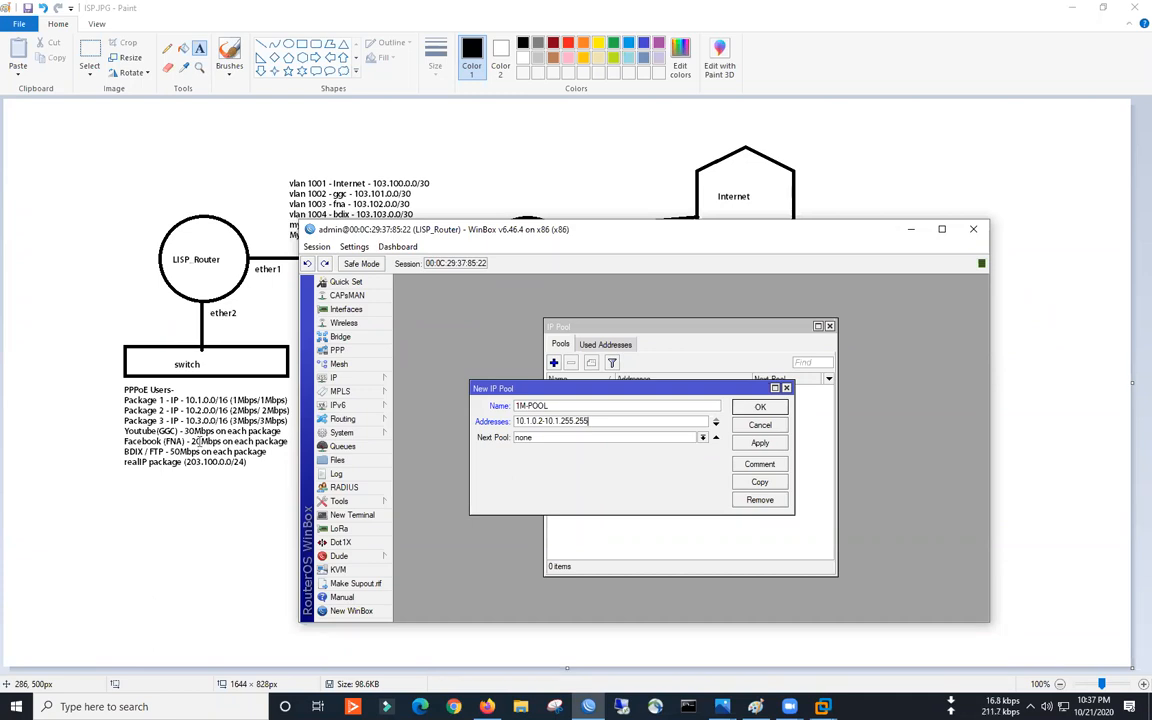
click(759, 443)
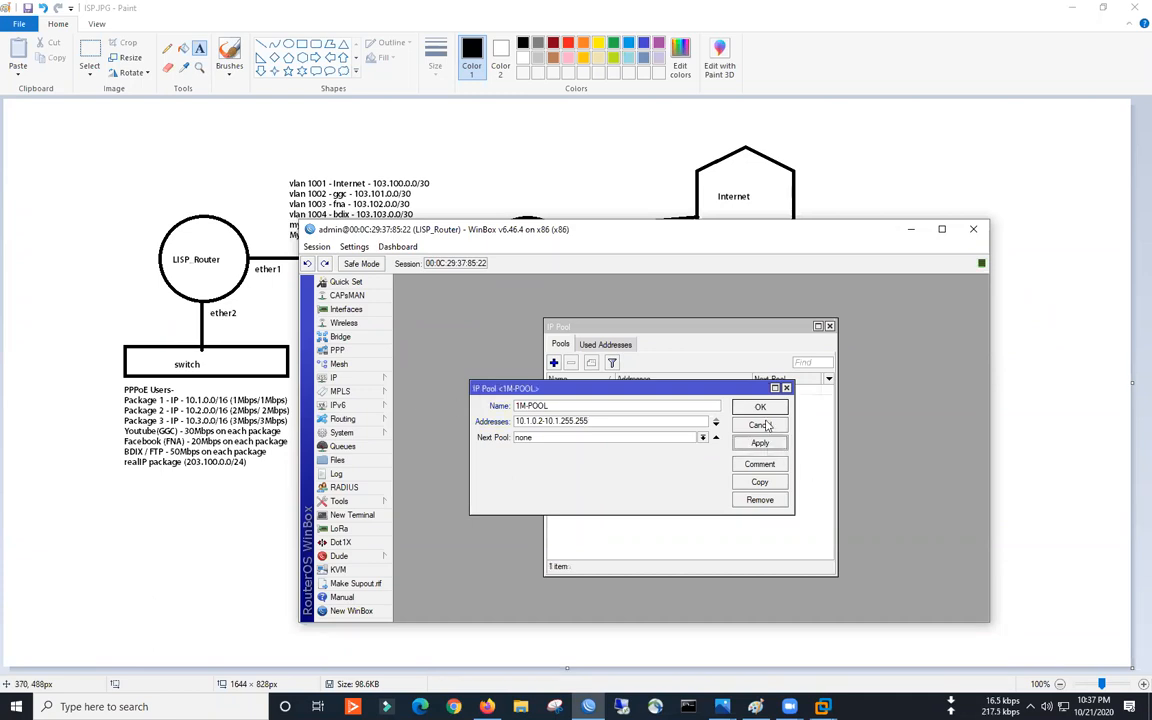
click(760, 425)
click(553, 362)
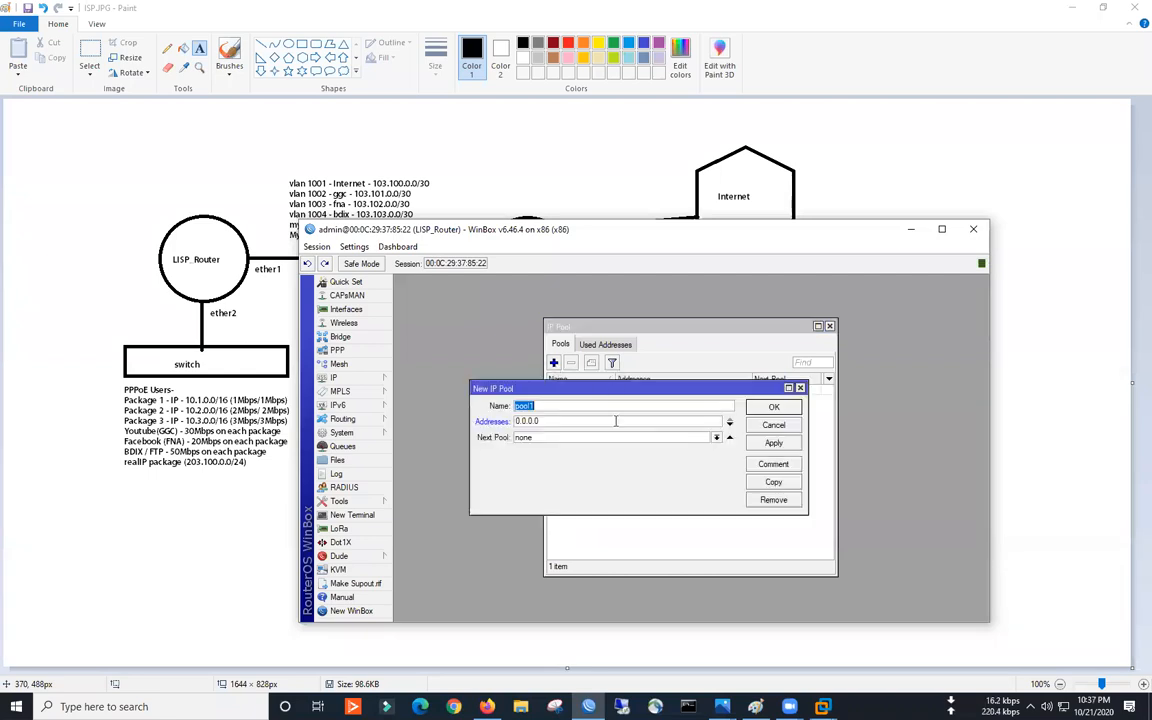
- Add address pool 2M-POOL with range 10.2.0.2-10.2.255.255
text(2M-POOL)
key(Tab)
text(10.2.0.2-10.2.255.255)
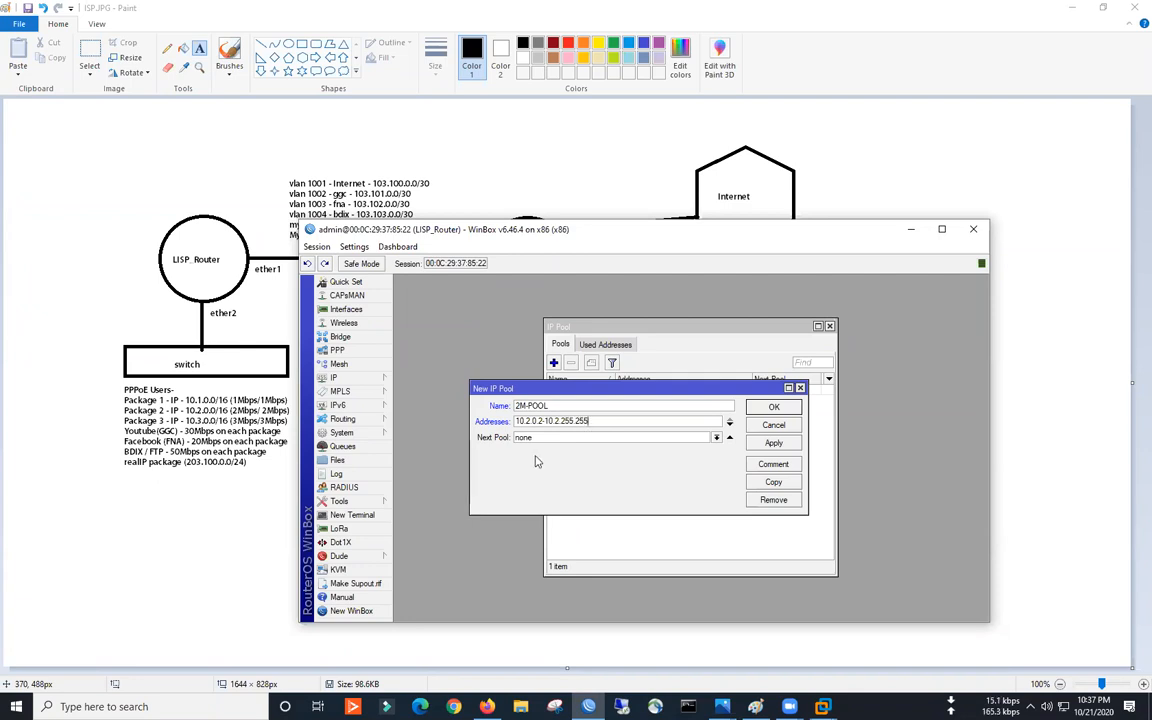
click(773, 443)
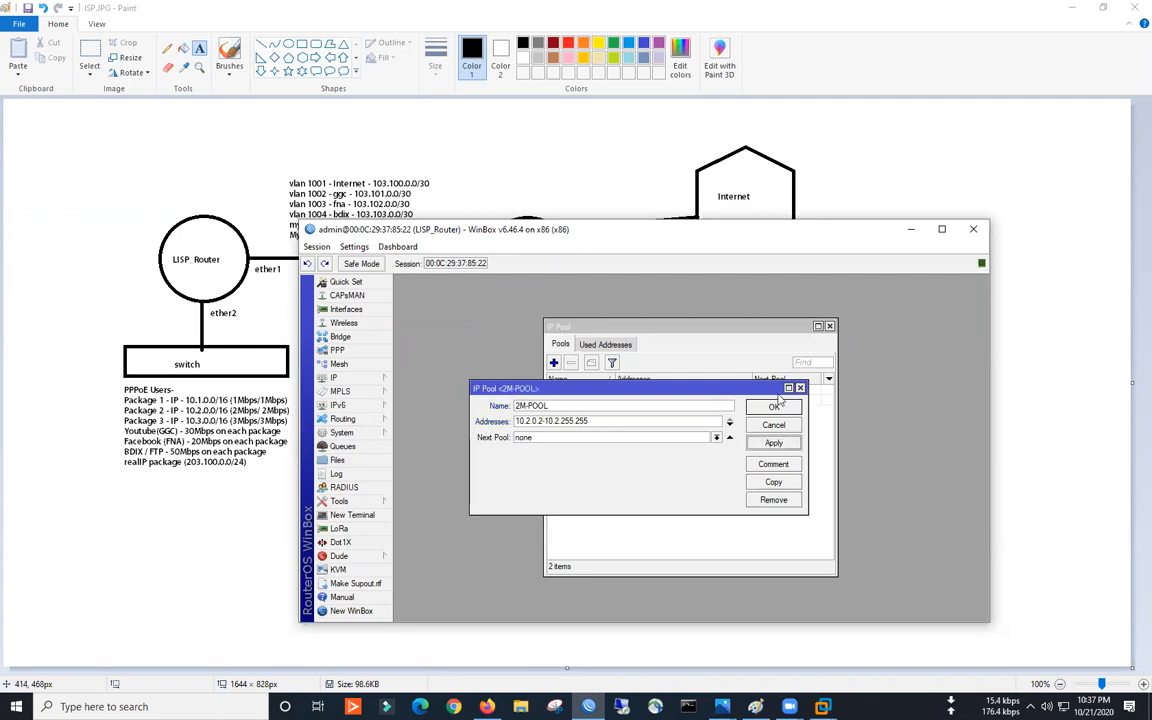
click(776, 406)
- Add address pool 3M-POOL with range 10.3.0.2-10.3.255.255 and close the pool list
click(553, 362)
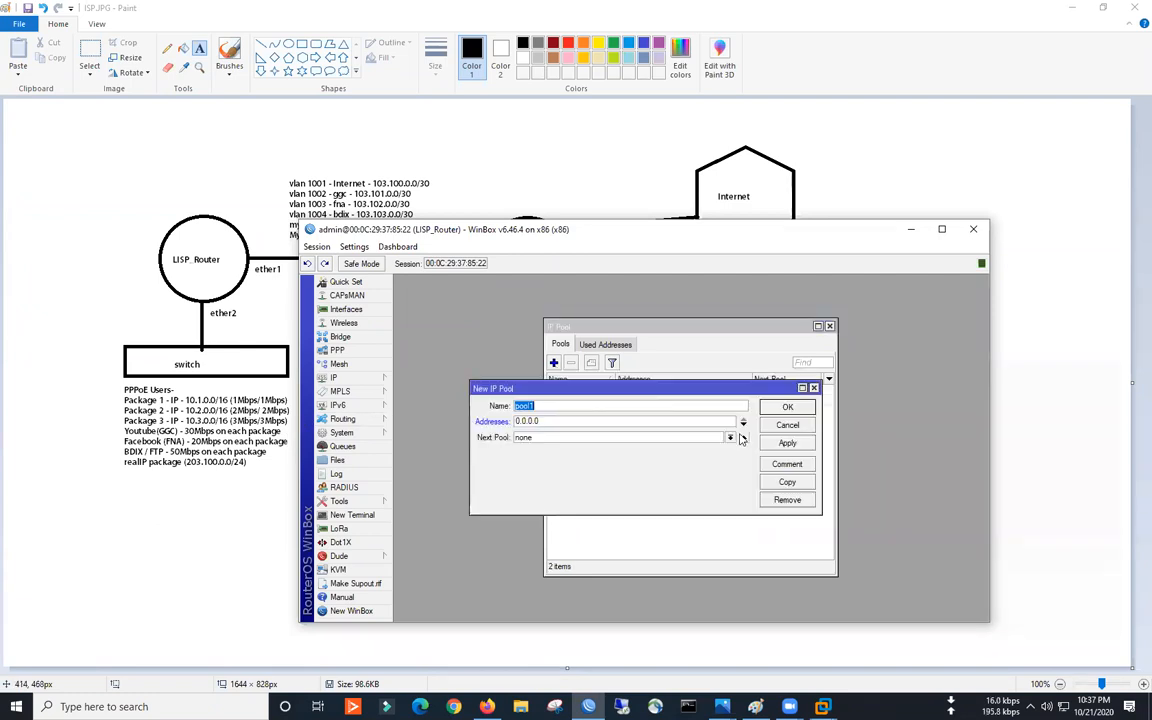
text(3M-POOL)
key(Tab)
text(10)
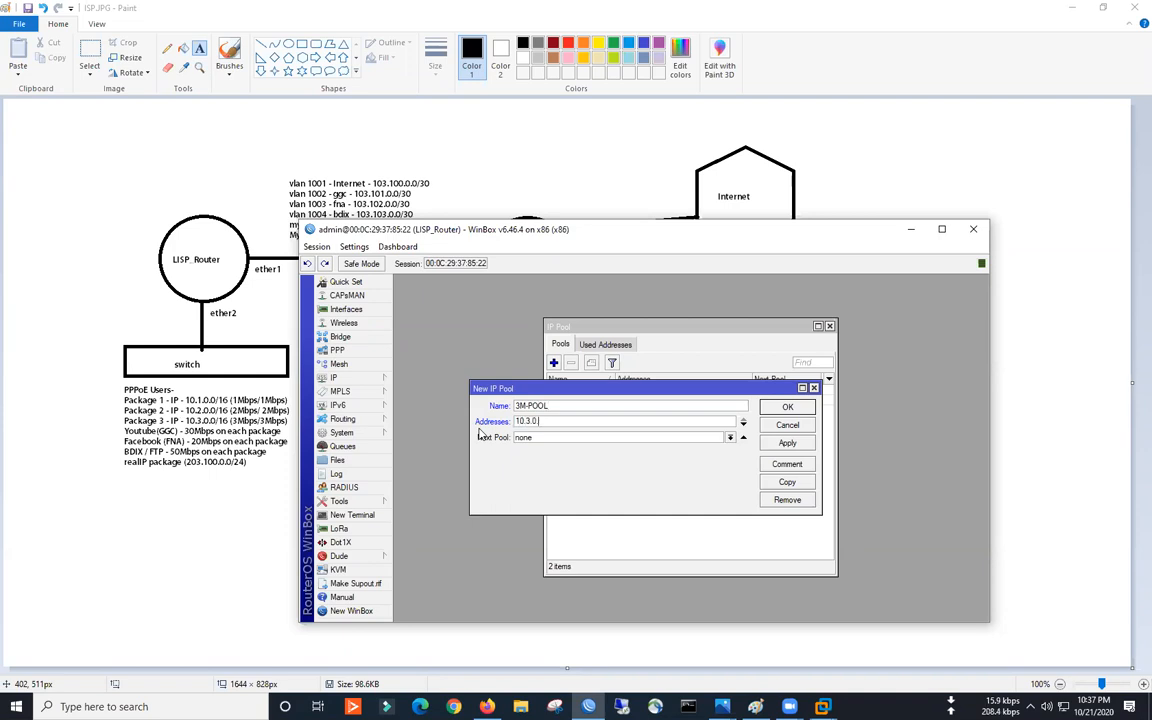
text(.3.0.2-10.3.255.255)
click(789, 407)
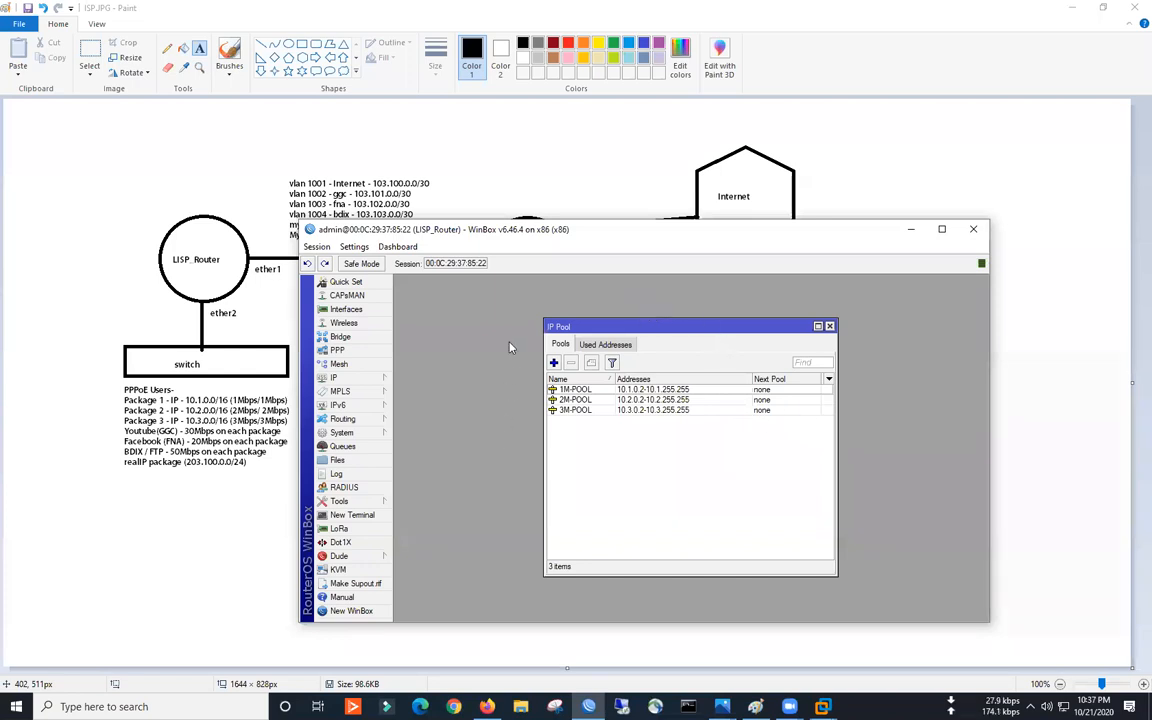
drag(640, 327, 567, 309)
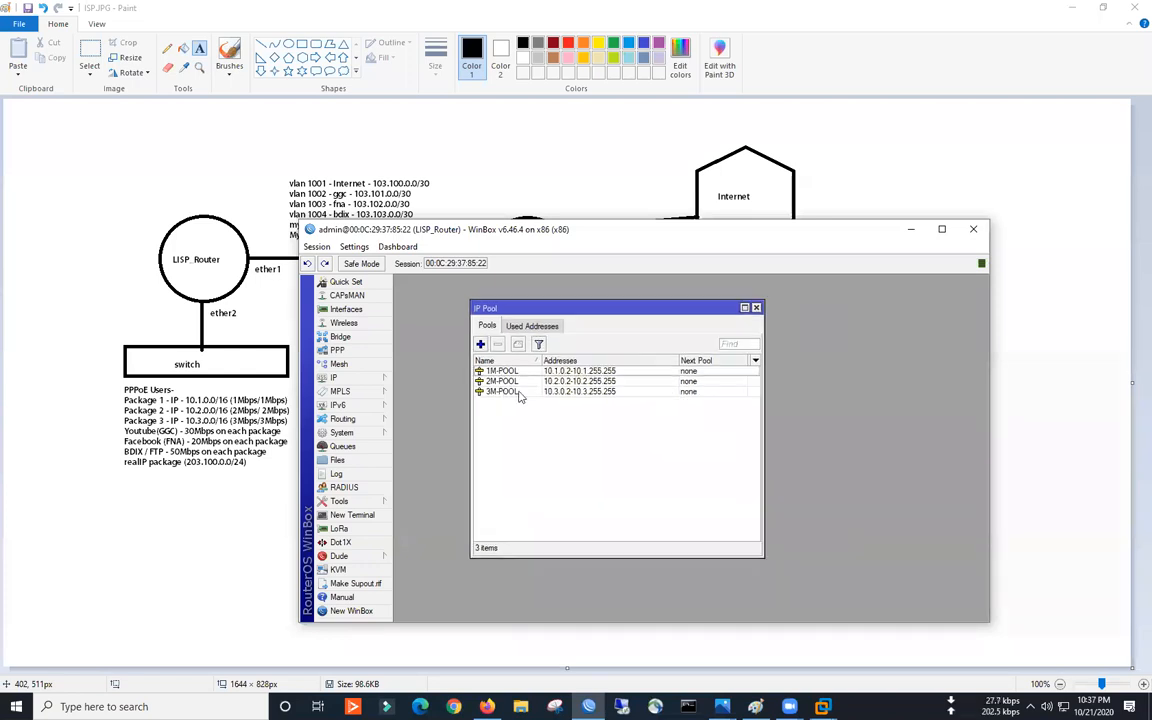
click(756, 308)
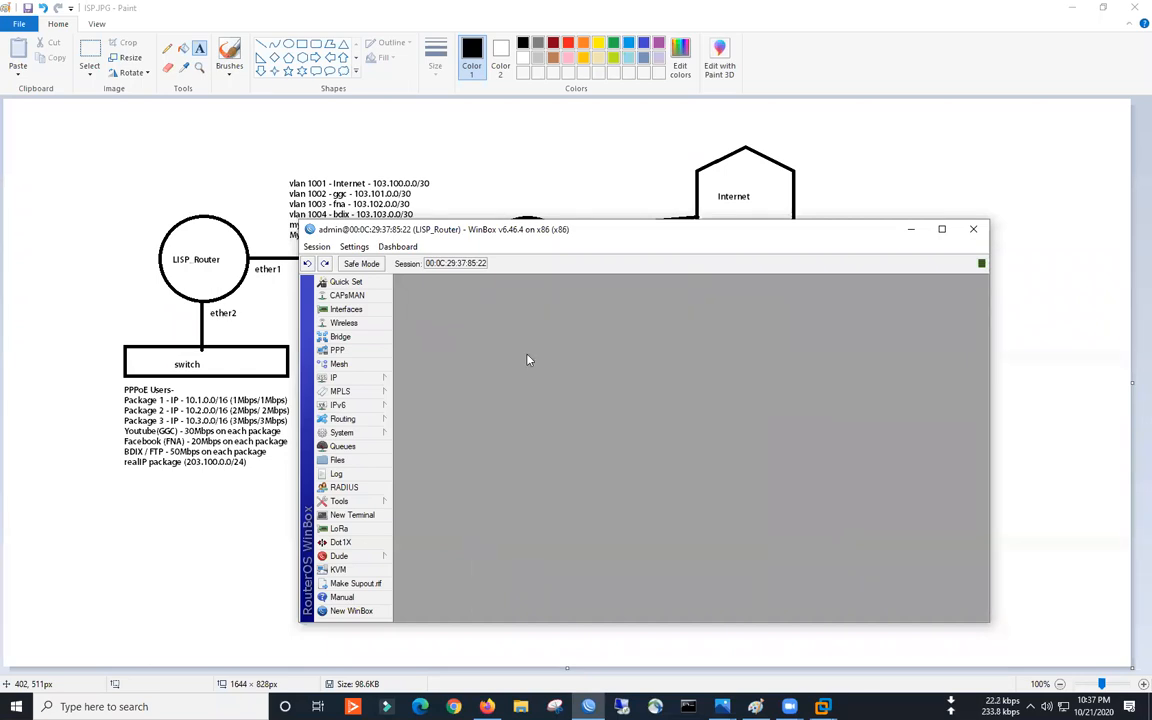
- Create a new bridge named PPPoE-BRIDGE
click(341, 338)
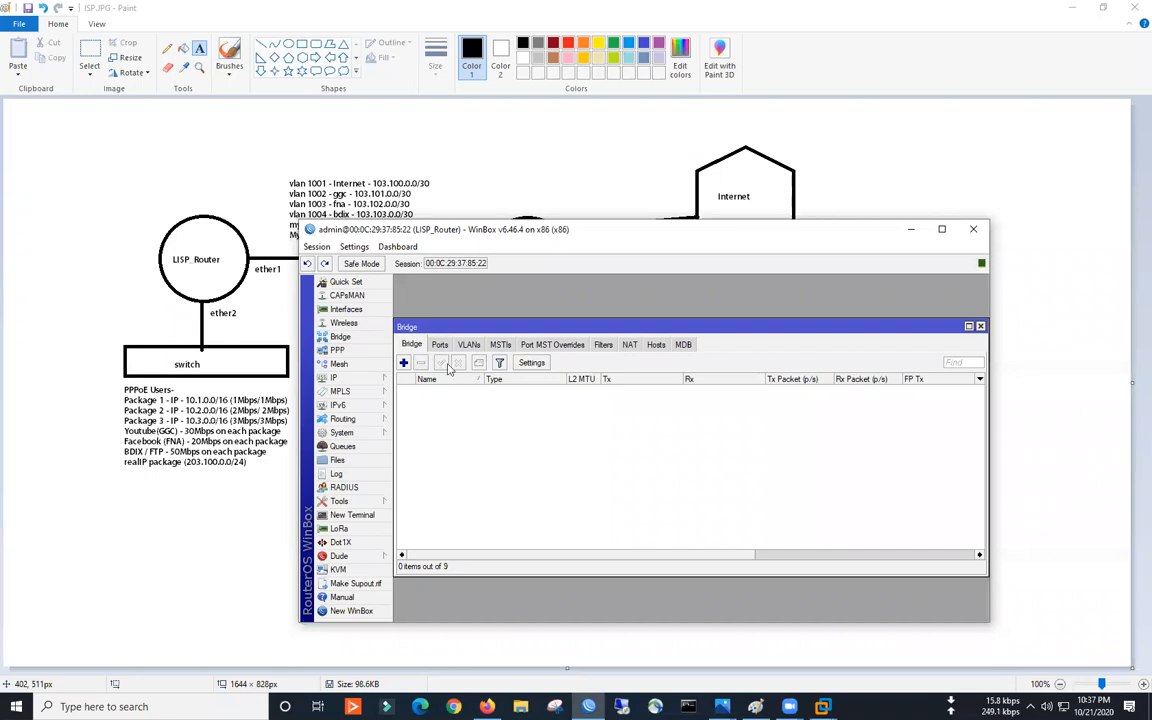
click(403, 362)
text(PPPoE-BR)
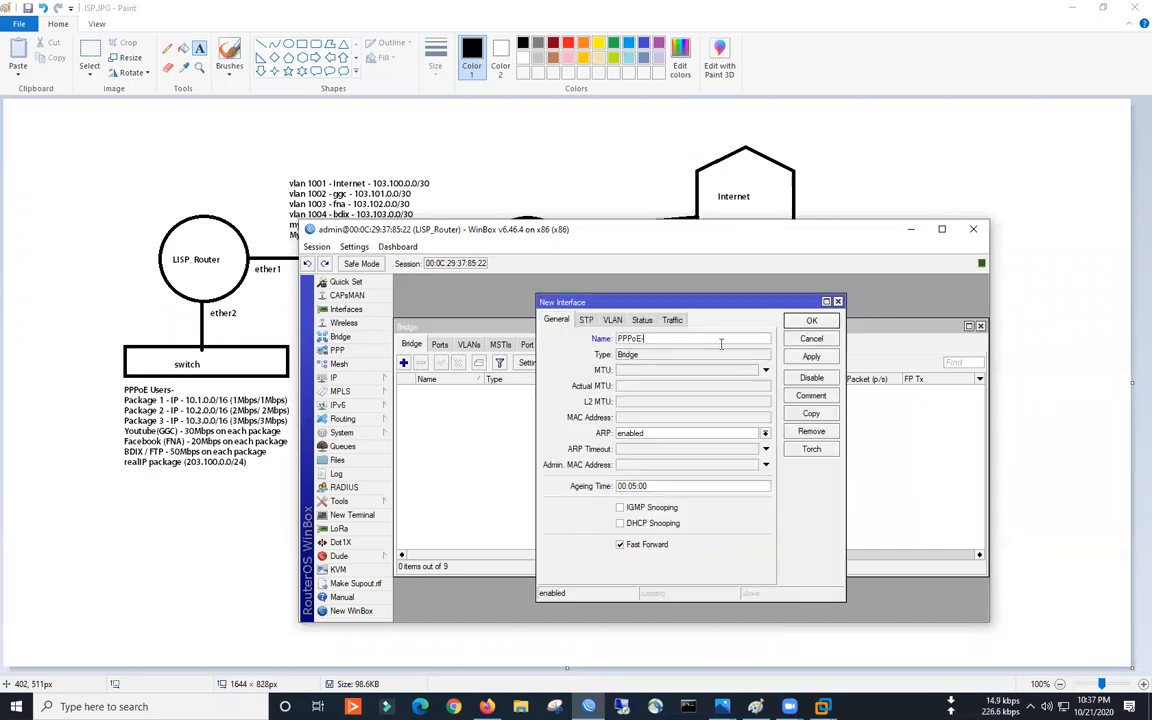
text(IDGE)
click(806, 357)
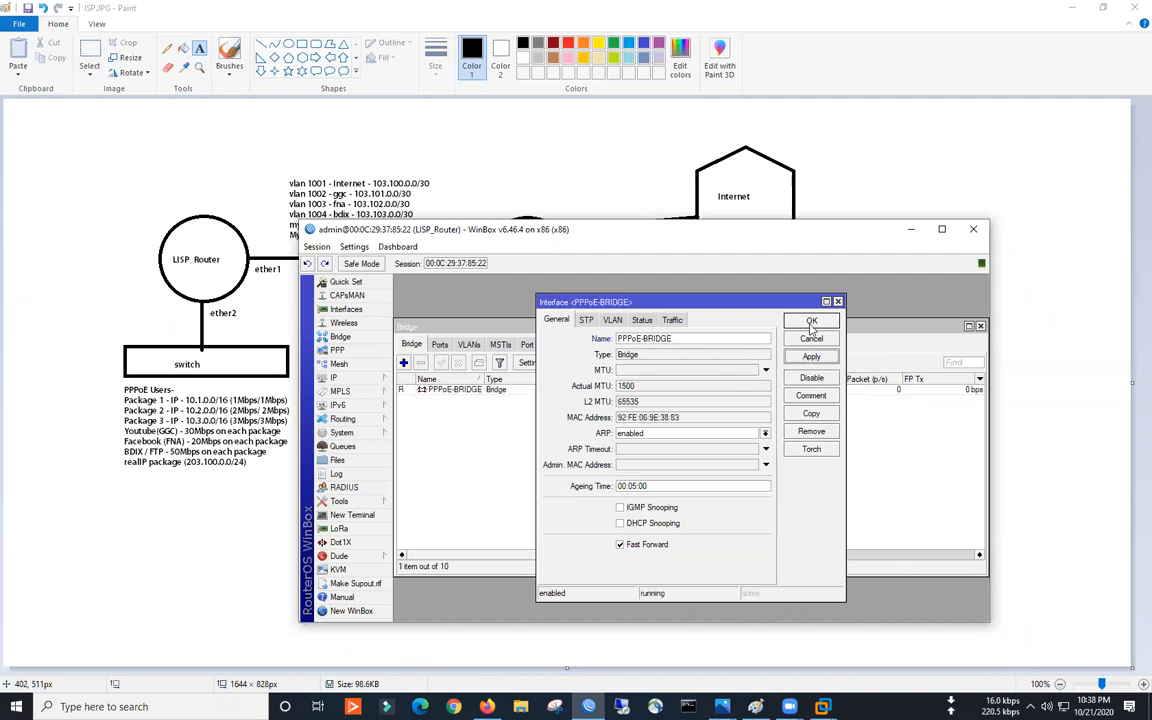
click(811, 320)
- Add ether2 and ether3 as ports of PPPoE-BRIDGE, then close the Bridge window
click(440, 389)
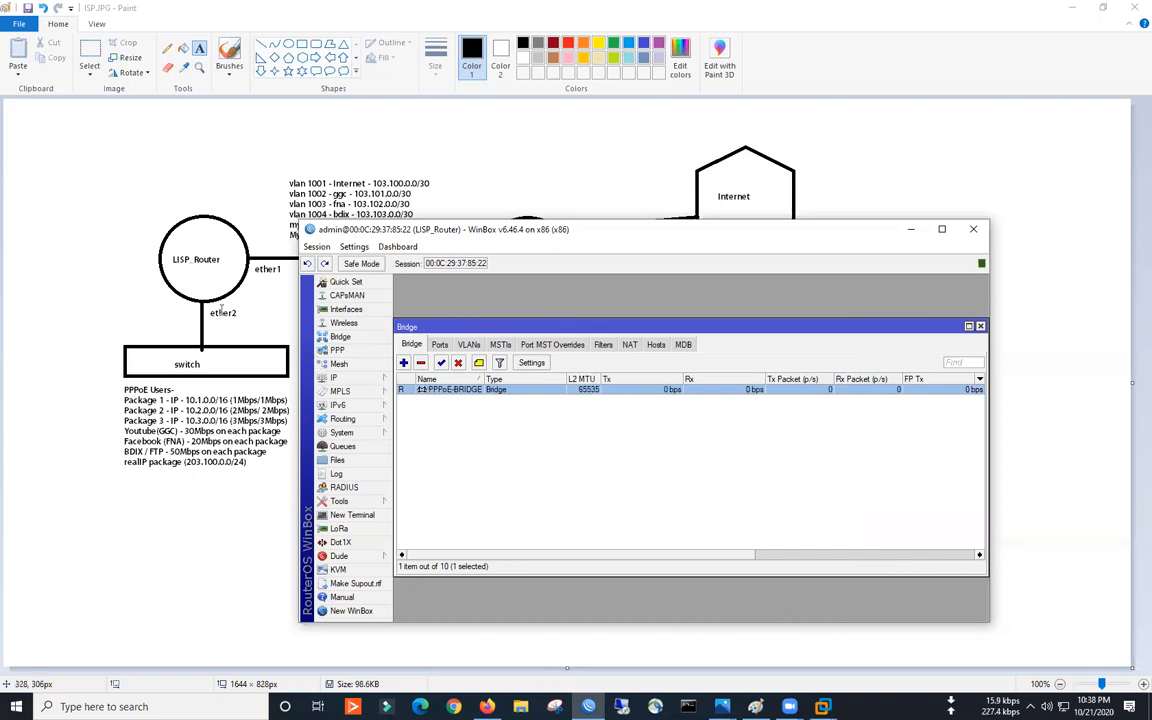
click(440, 344)
click(403, 363)
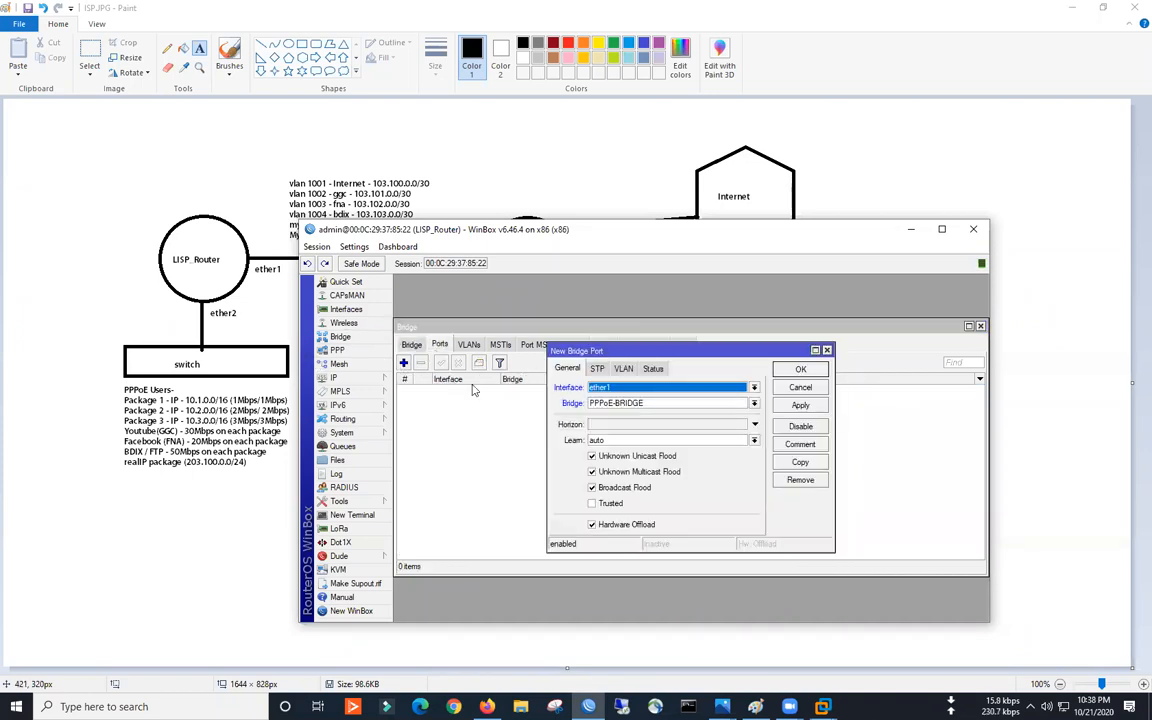
click(600, 388)
click(615, 426)
click(800, 369)
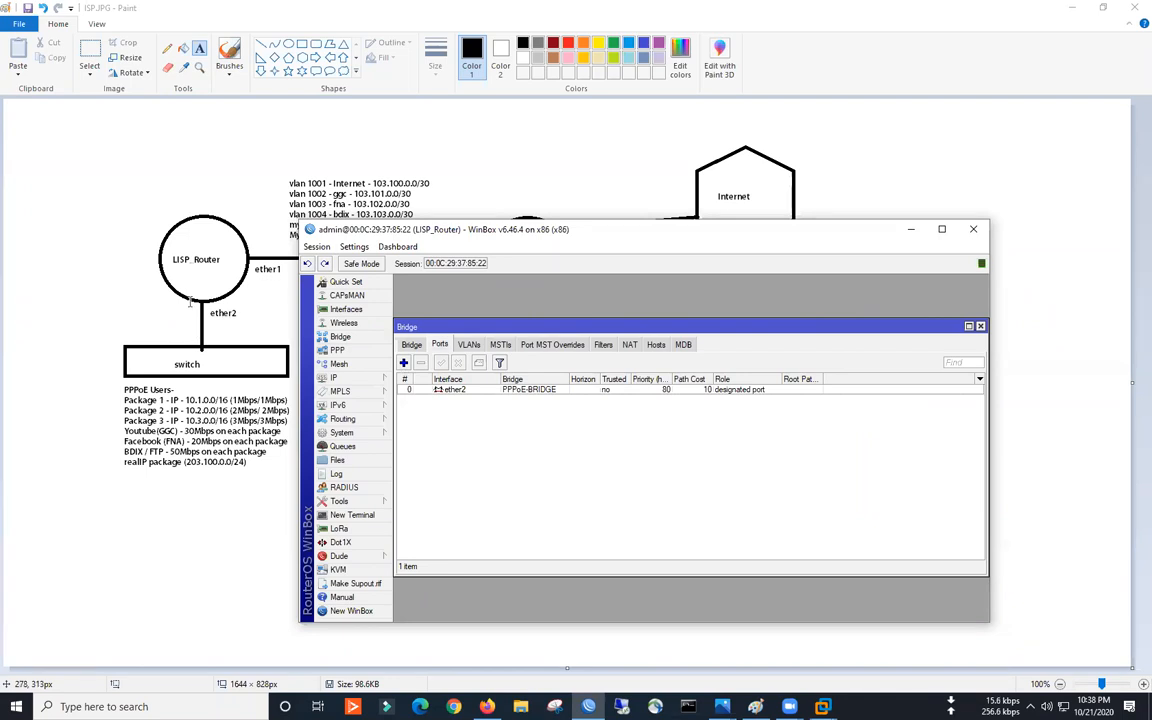
click(404, 363)
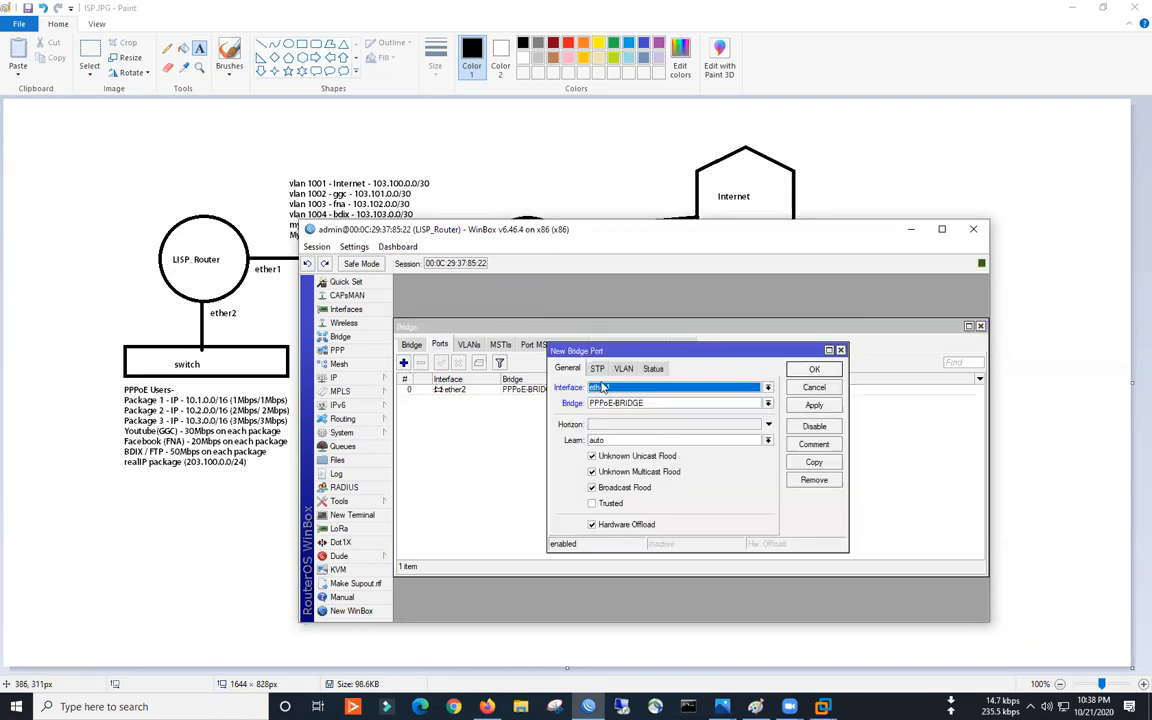
click(650, 387)
click(624, 434)
key(Return)
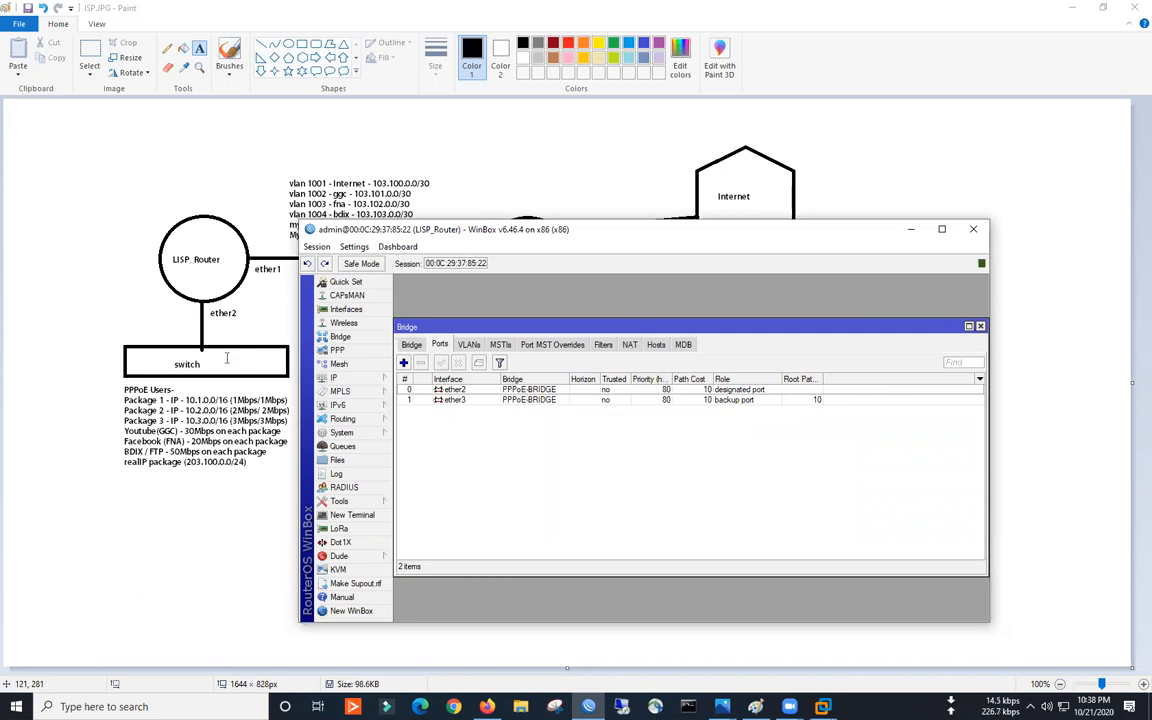
drag(756, 327, 643, 336)
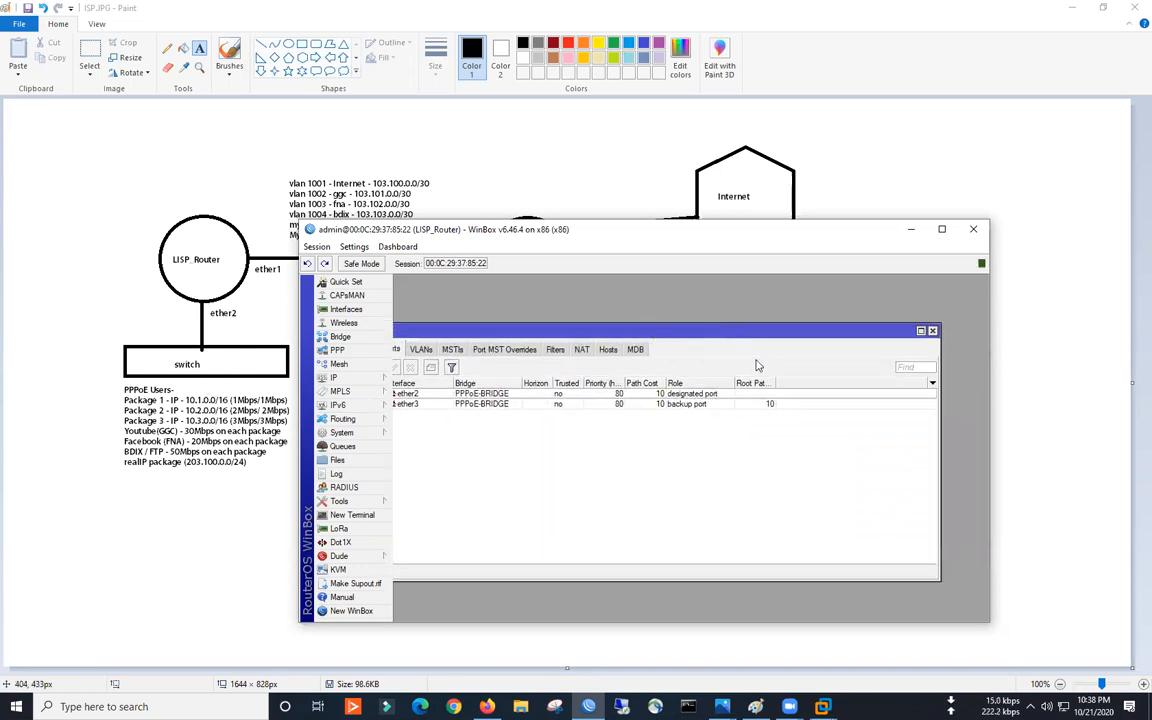
click(868, 336)
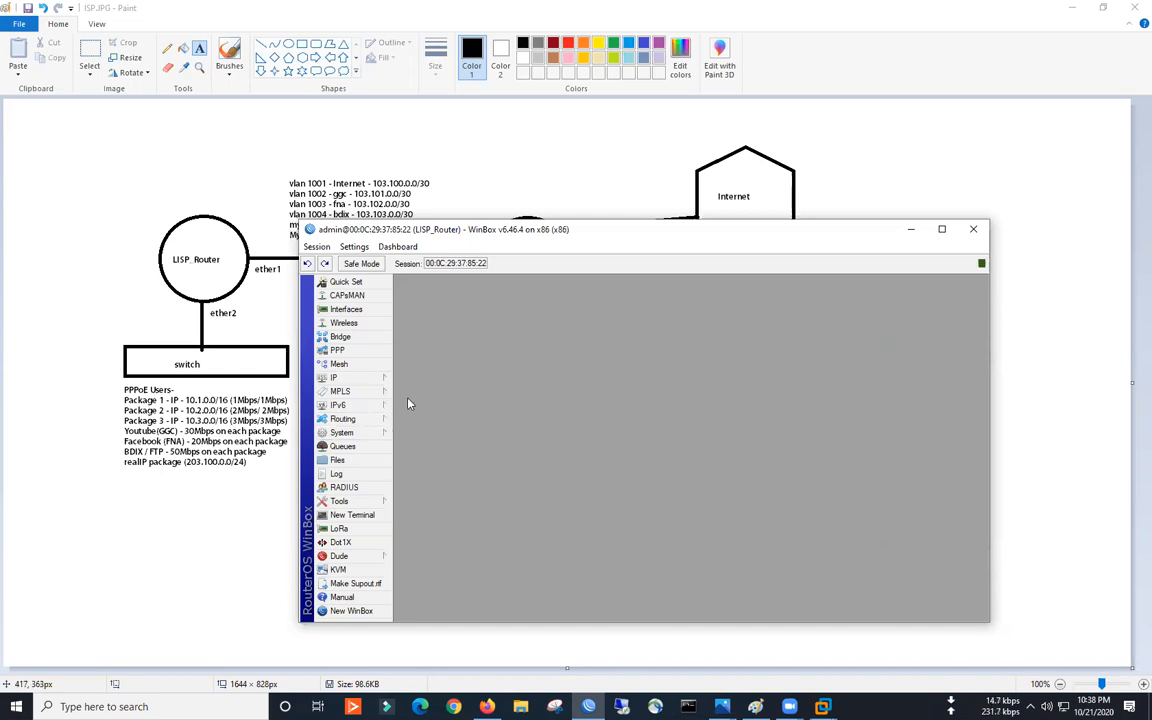
- Add PPPoE service ITCIAN-ISP on interface PPPoE-BRIDGE with One Session Per Host ticked, and apply
click(338, 350)
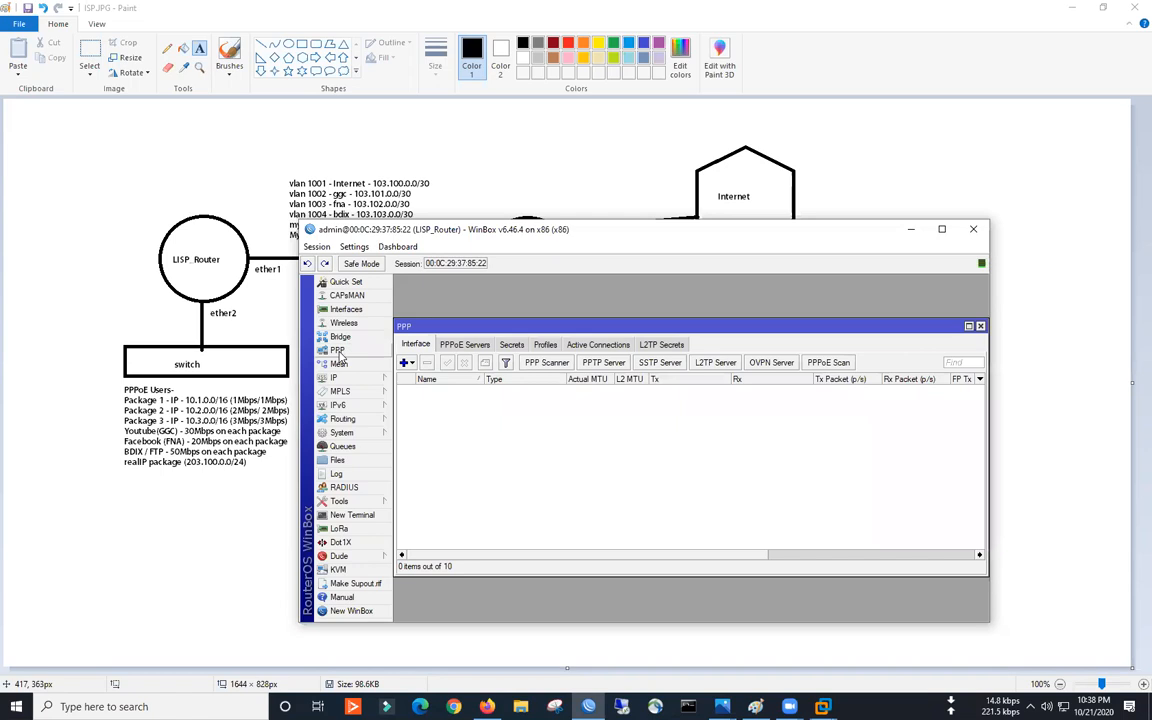
click(462, 344)
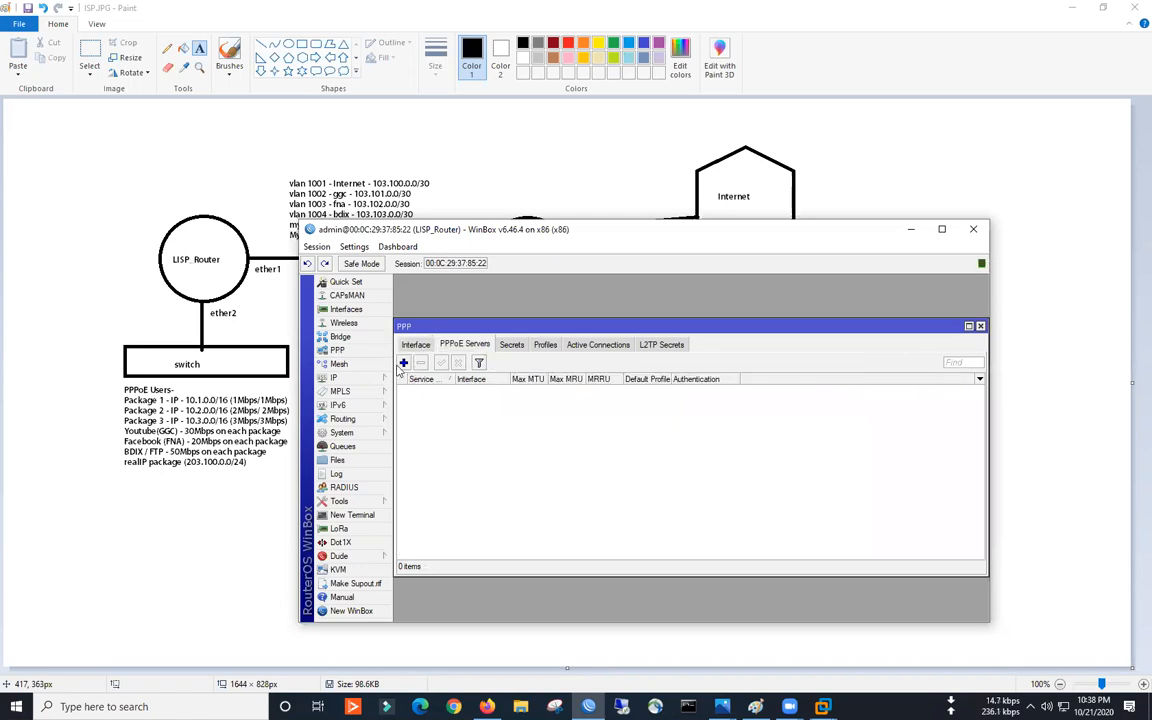
click(403, 363)
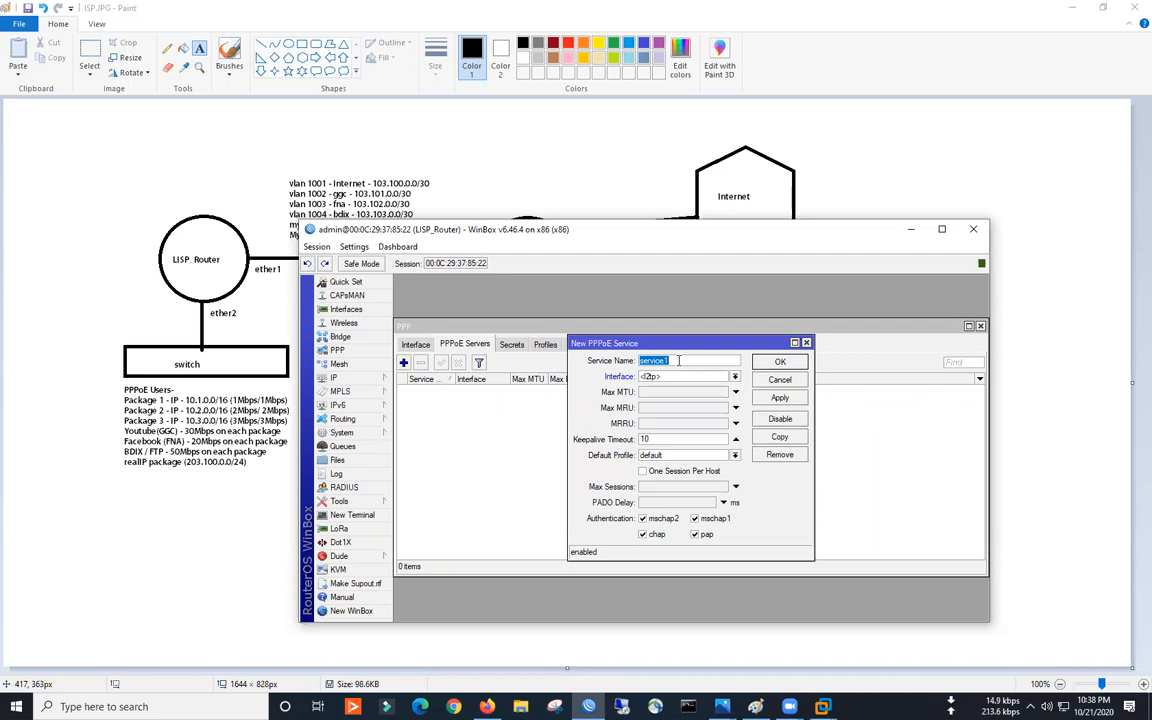
text(ITCIAN-ISP)
click(690, 376)
click(644, 390)
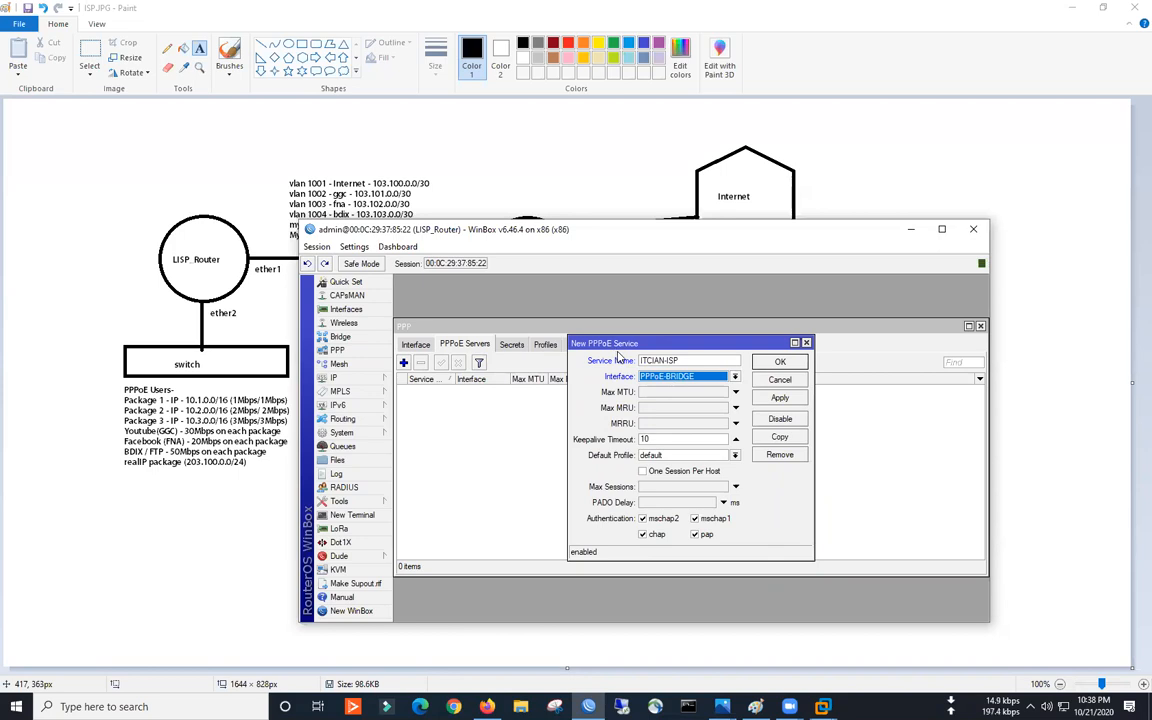
drag(685, 362, 641, 365)
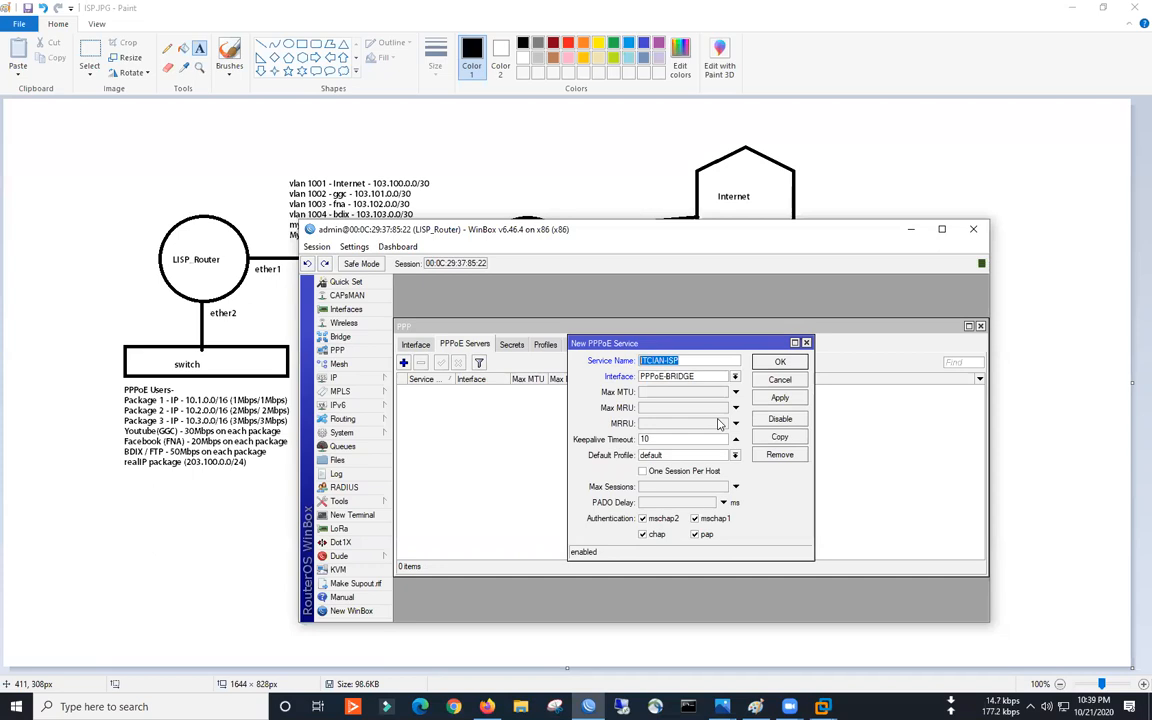
click(705, 471)
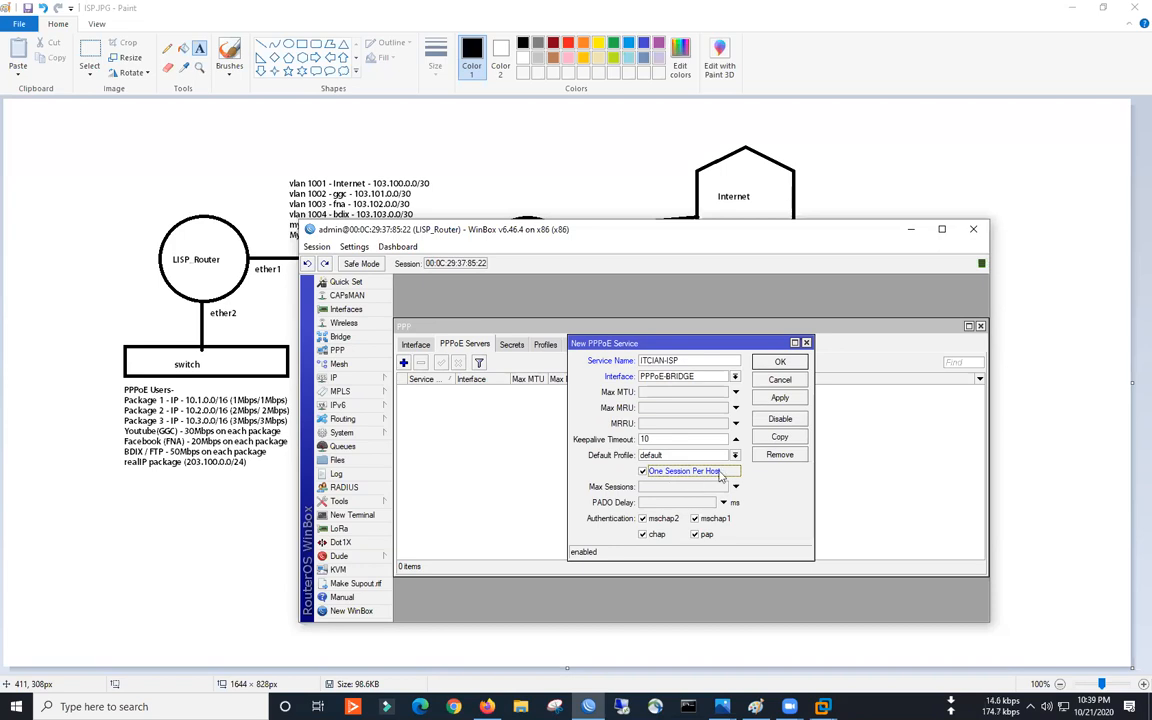
click(780, 397)
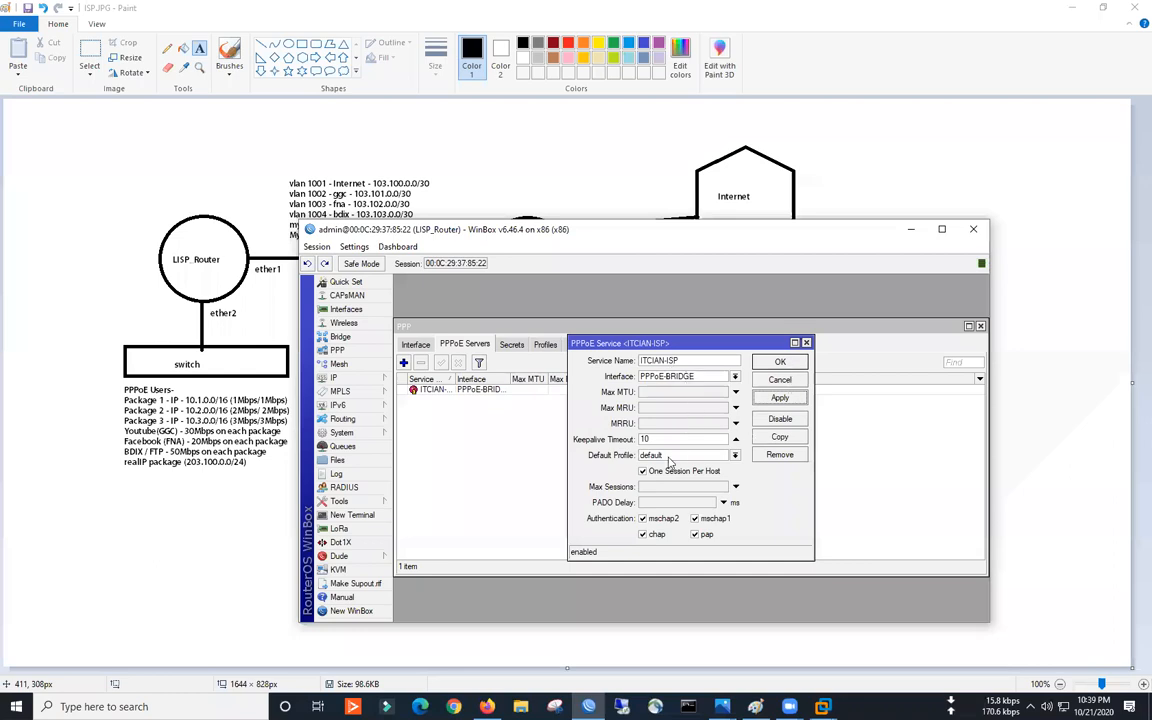
- Close the ITCIAN-ISP service dialog, widen the Service Name column, and show PPP Profiles
key(Escape)
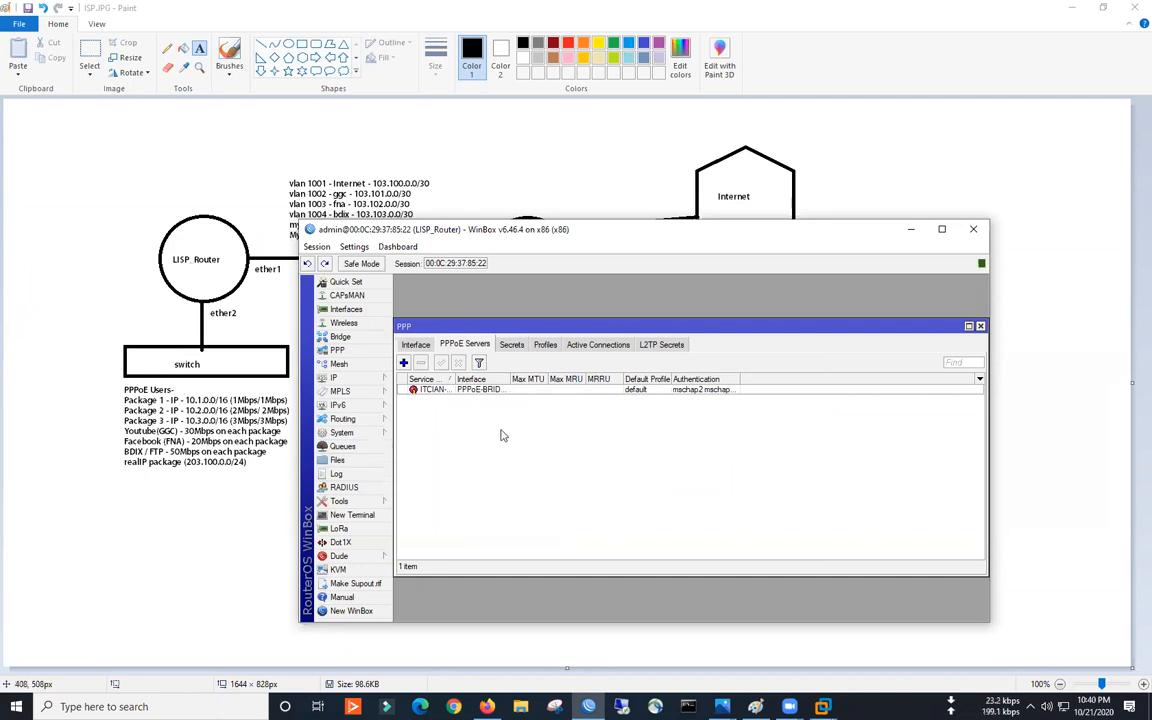
drag(456, 380, 468, 380)
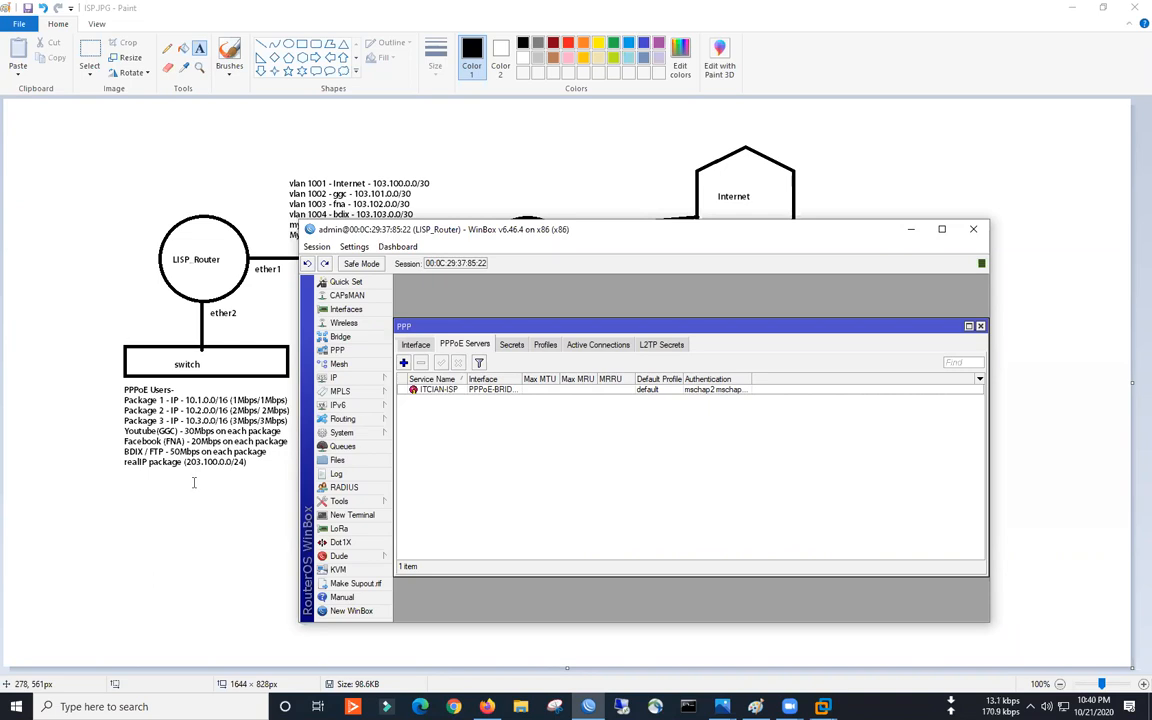
click(546, 345)
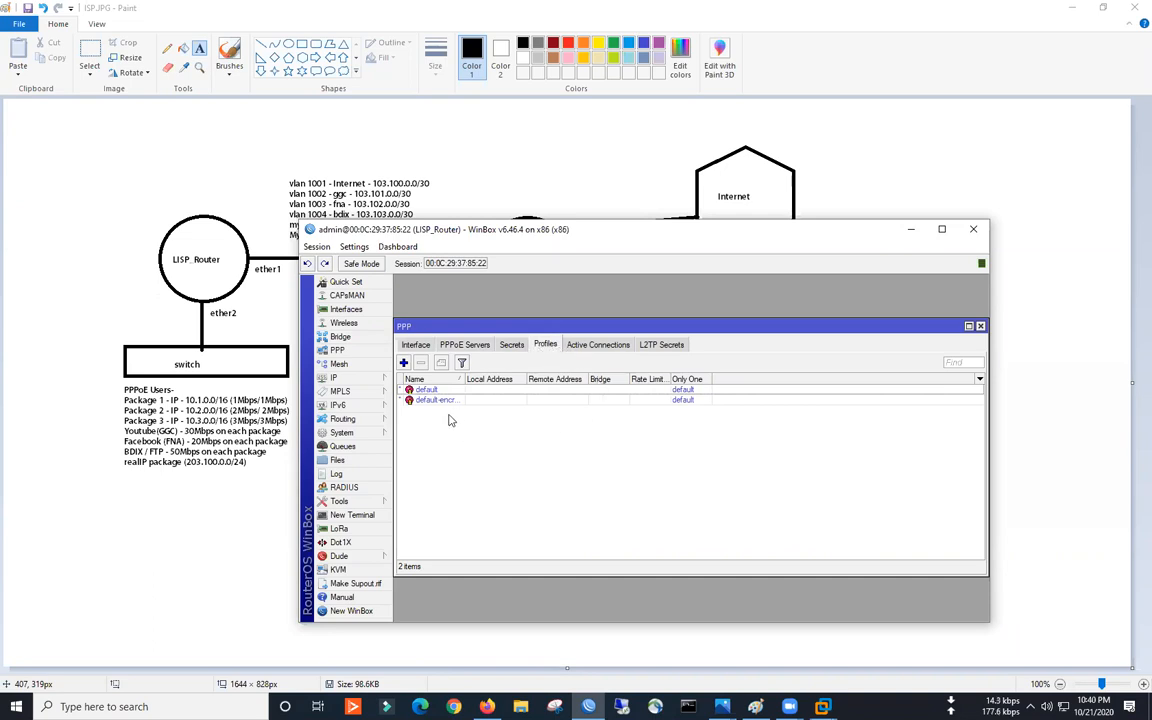
- Start new PPP profile 1M-PROFILE with local address 10.0.1.1 and remote pool 1M-POOL
drag(466, 380, 498, 380)
click(403, 363)
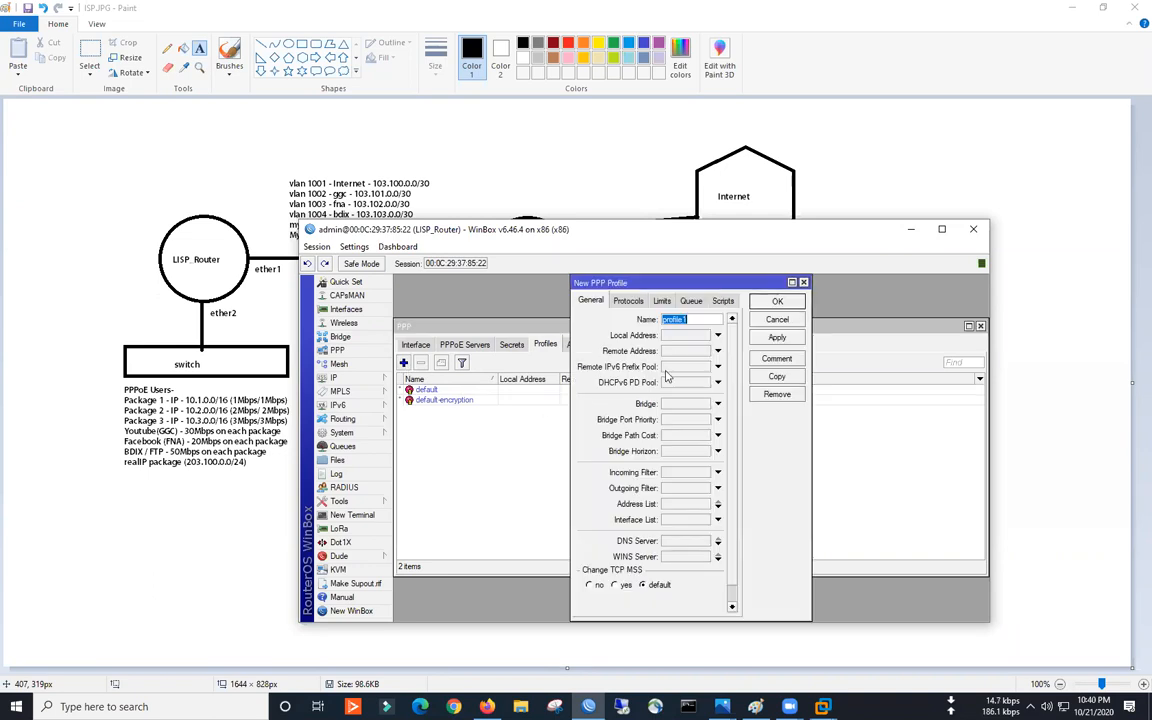
text(1M-PROFILE)
drag(571, 414, 555, 415)
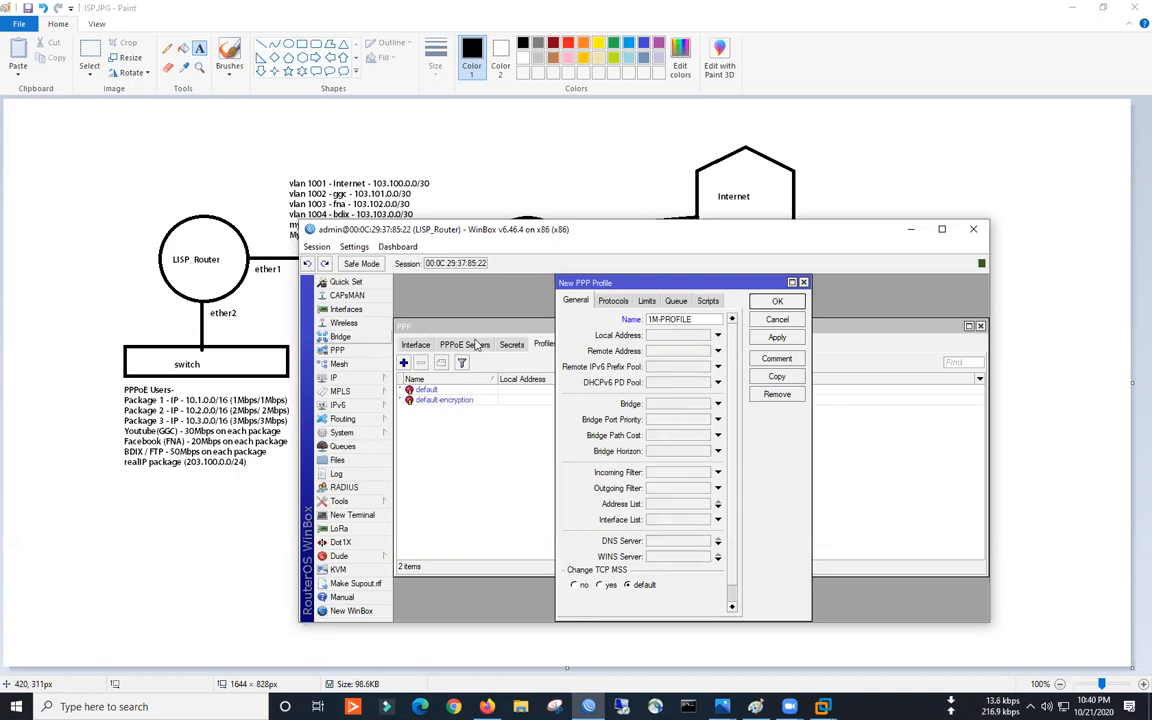
click(670, 336)
text(10)
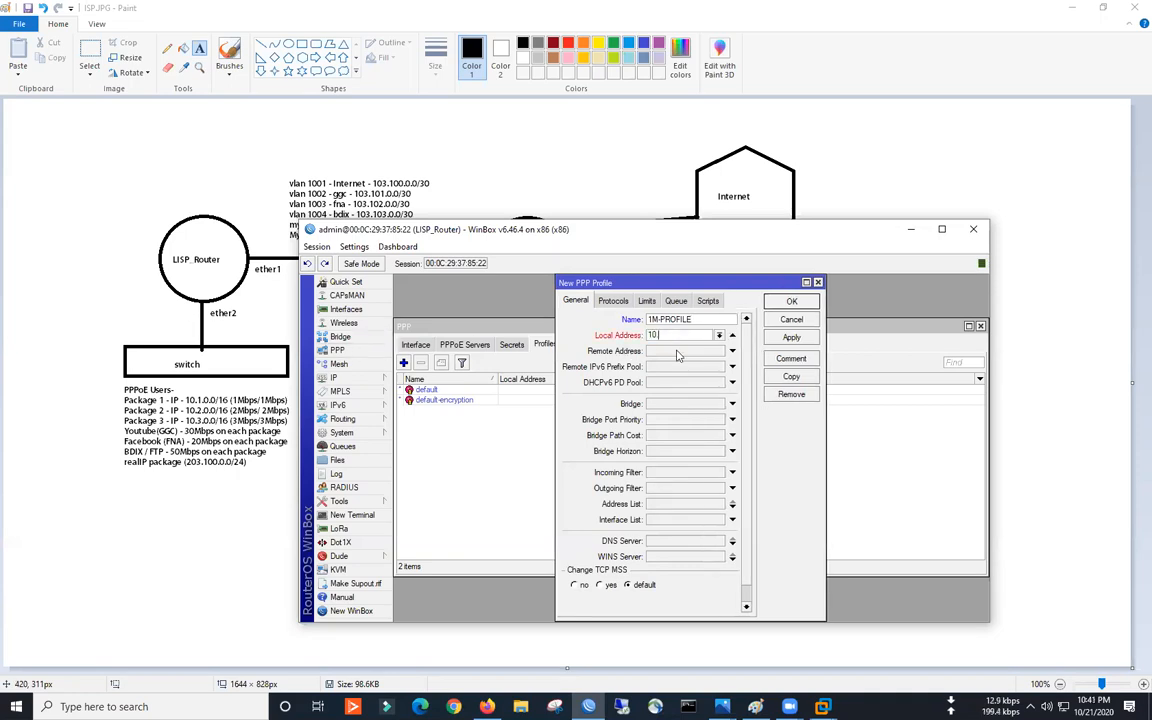
text(.0.1.1)
click(677, 352)
click(719, 351)
click(670, 364)
key(shift+Tab)
click(719, 351)
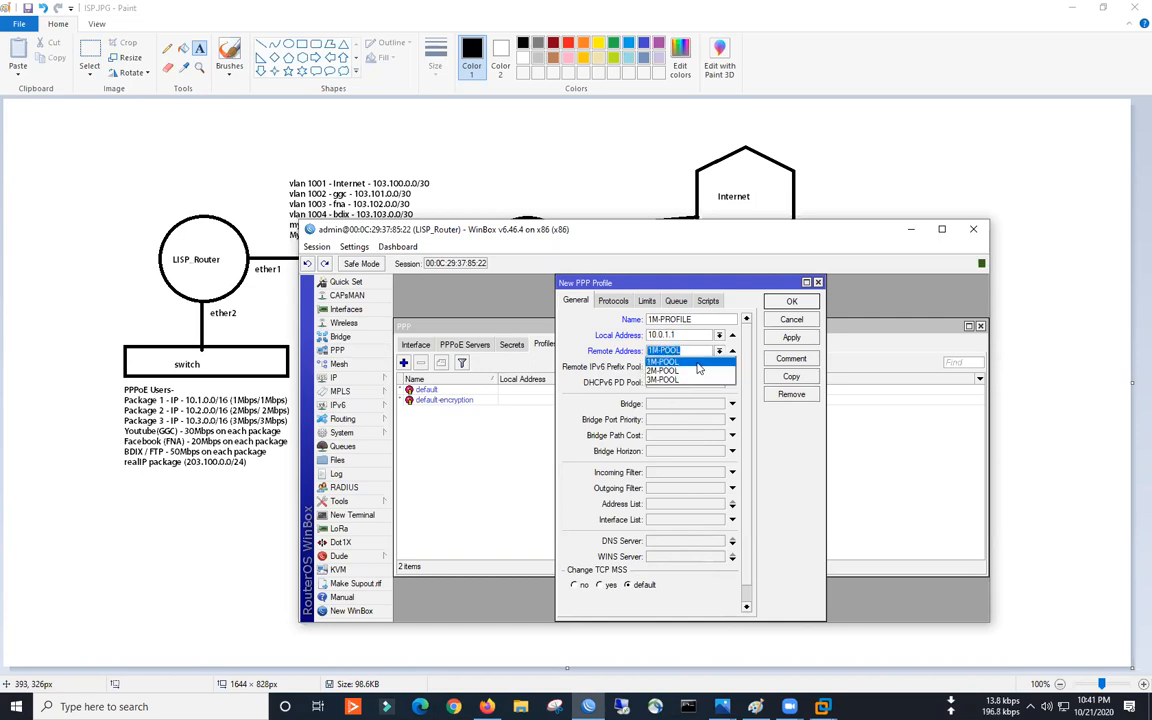
click(697, 362)
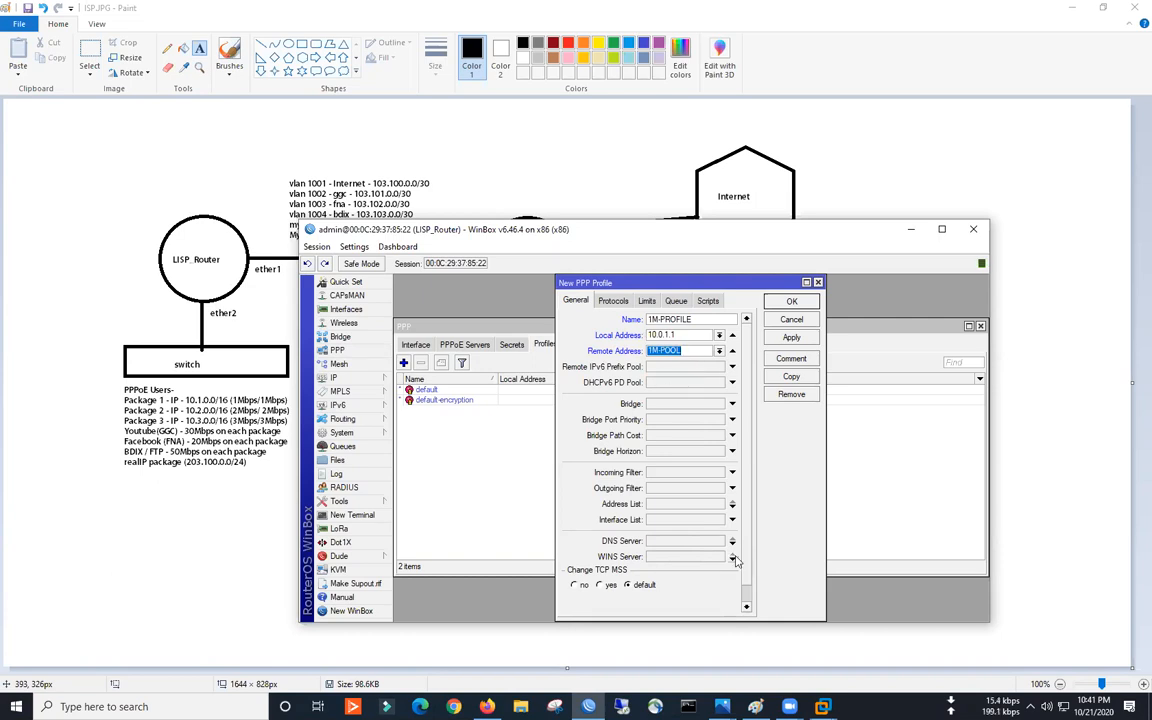
- Add DNS servers 8.8.8.8 and 1.1.1.1 to the profile
click(652, 545)
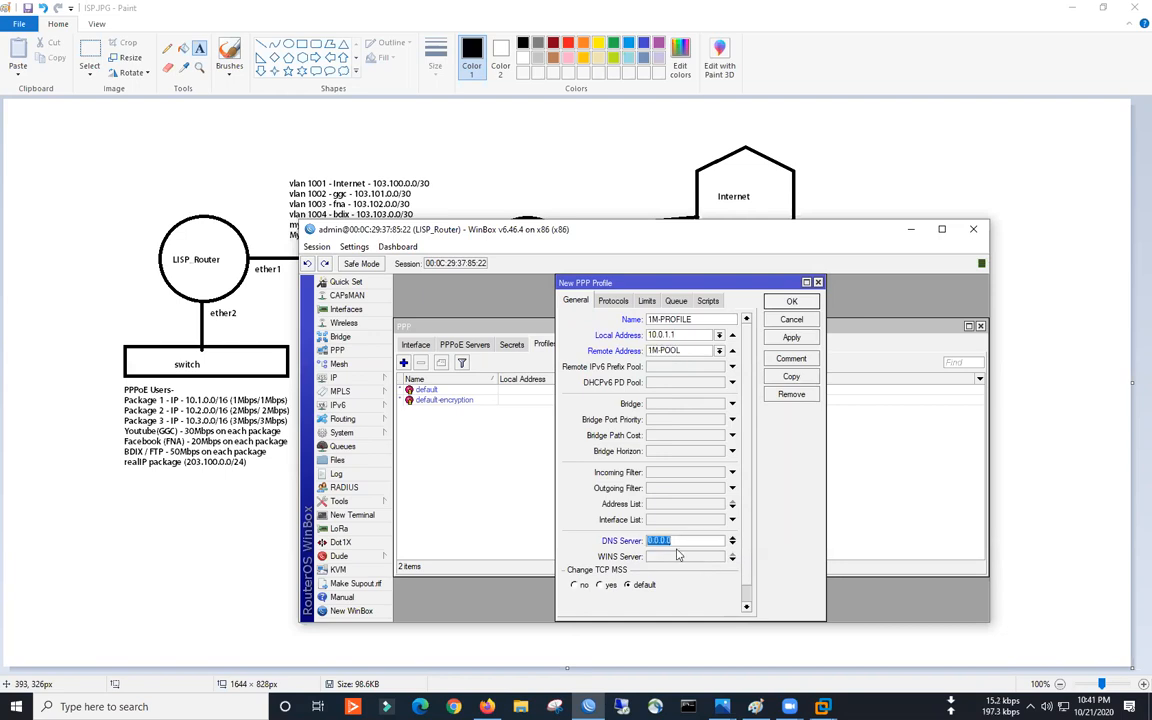
text(8.8.8.8)
click(731, 546)
text(1.1.1.1)
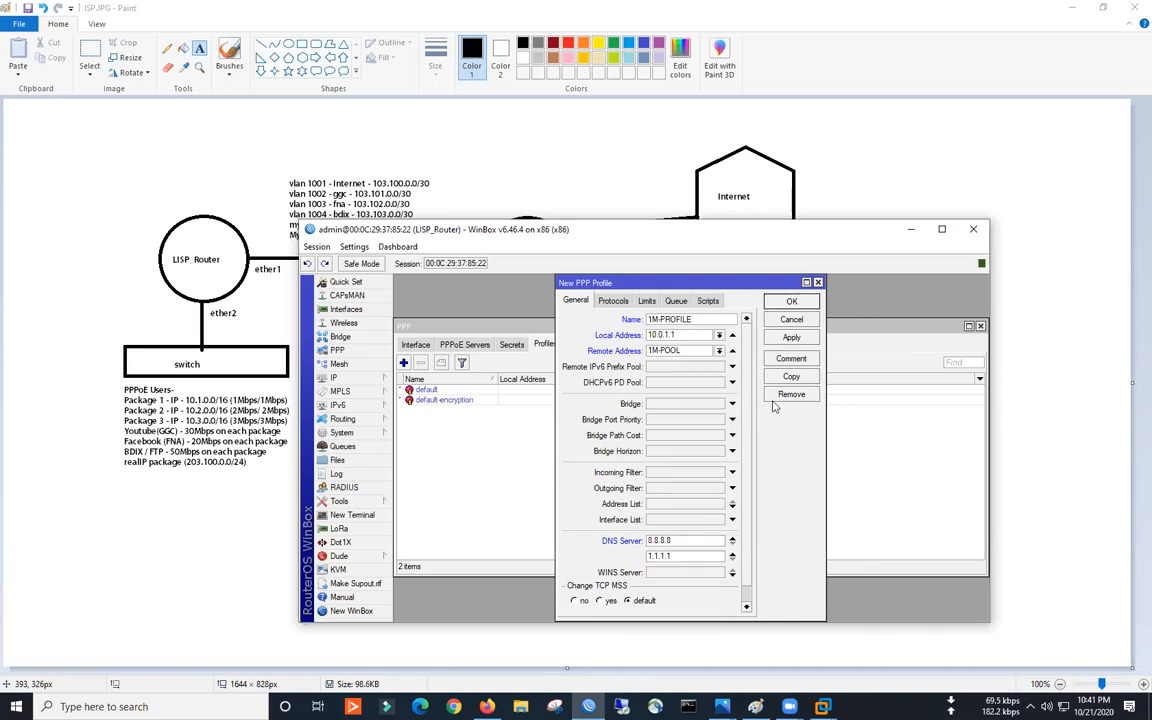
drag(610, 282, 633, 288)
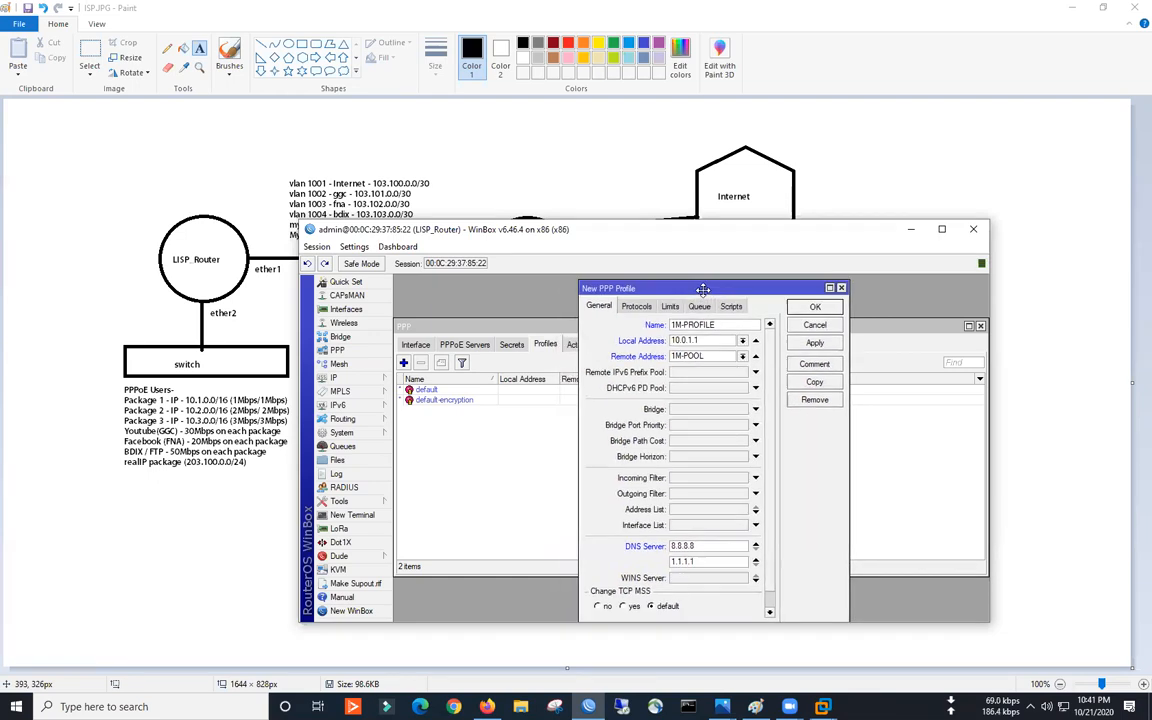
- Set the 1M-PROFILE rate limit to 1M/1M and save the profile
click(670, 306)
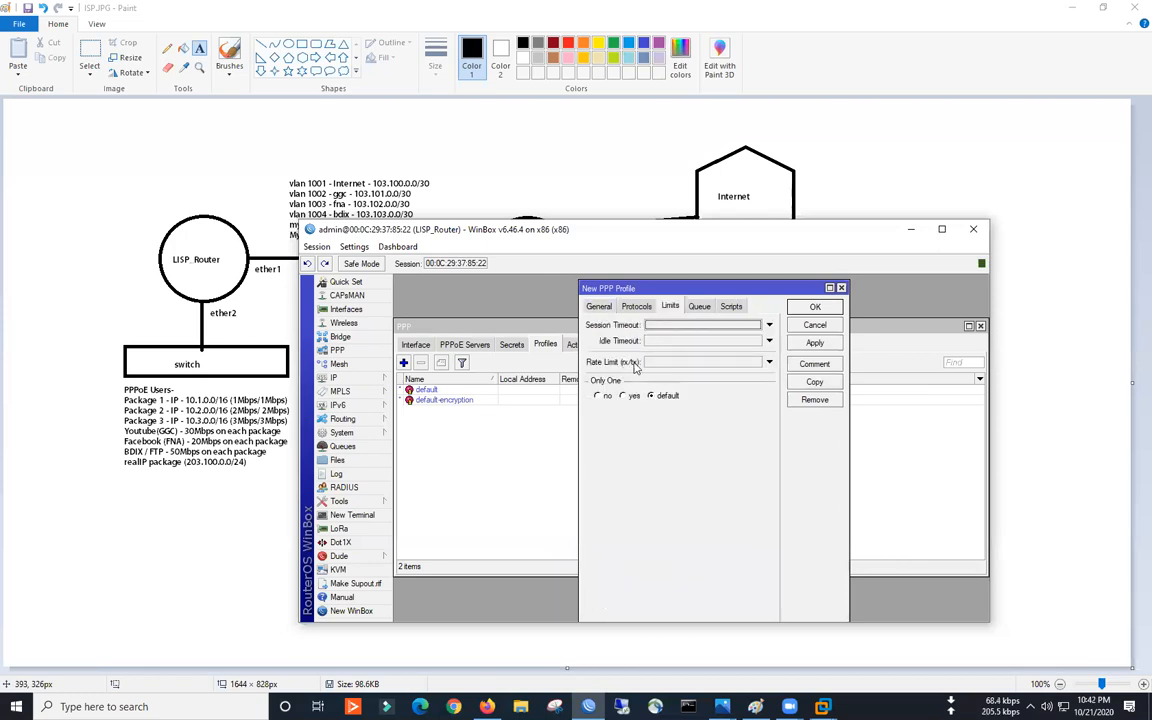
click(653, 360)
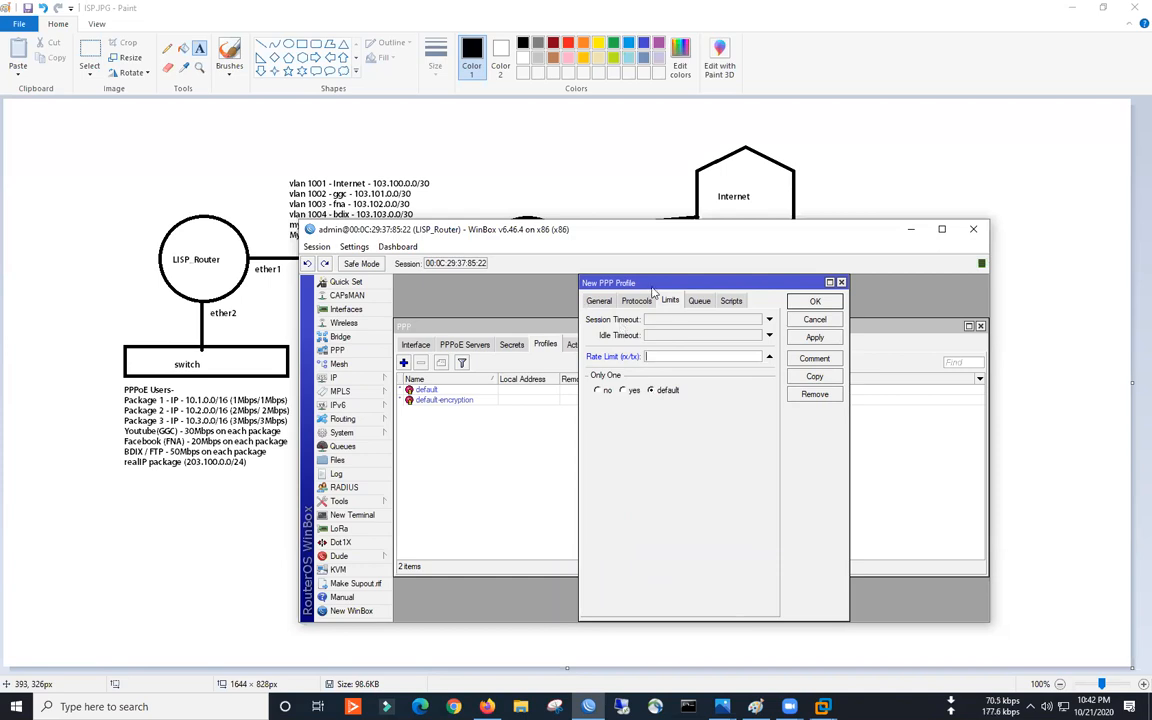
click(343, 446)
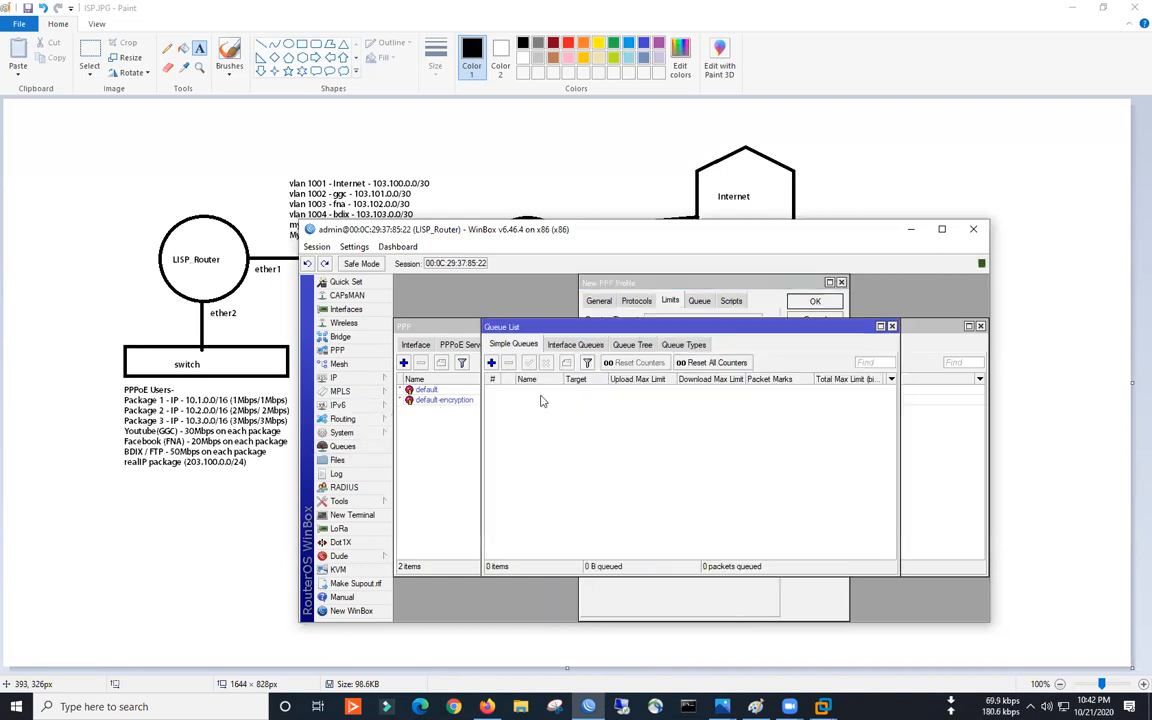
click(891, 327)
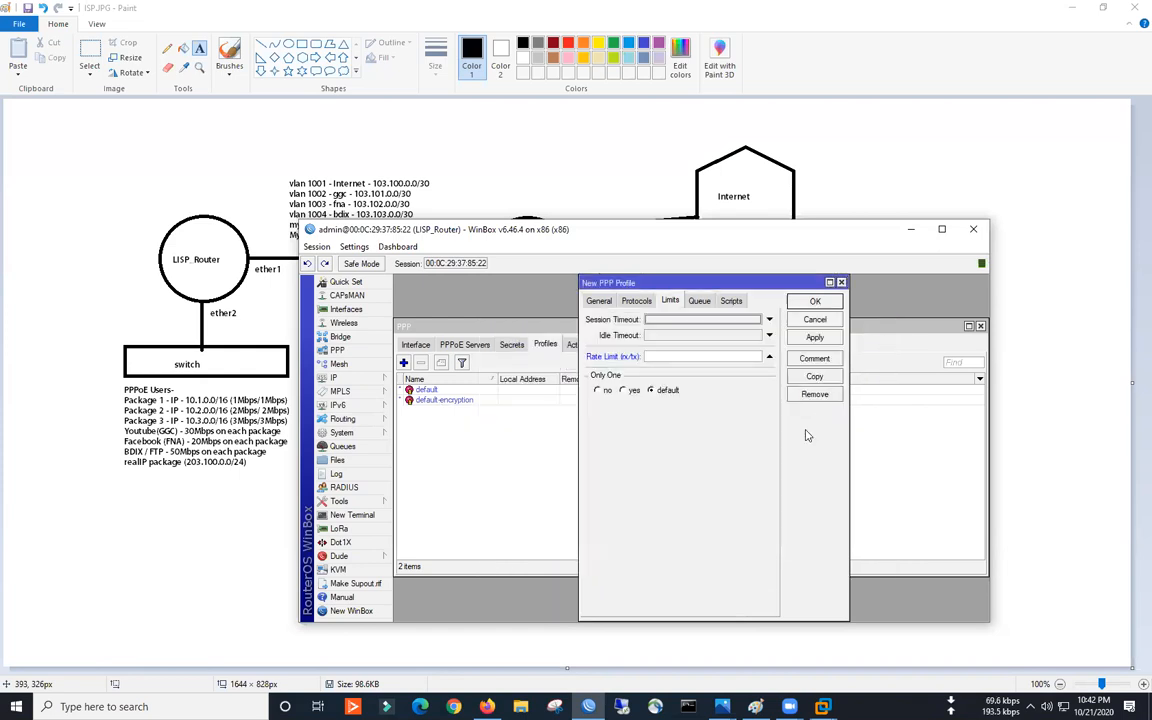
click(679, 357)
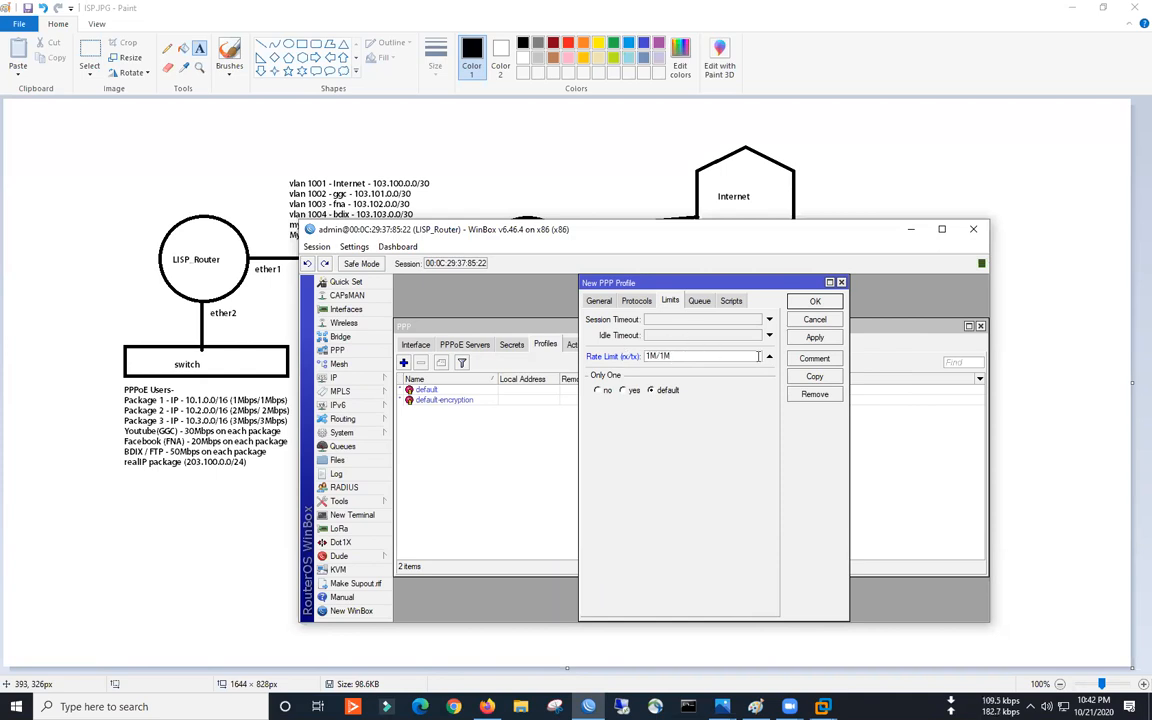
click(815, 338)
click(815, 301)
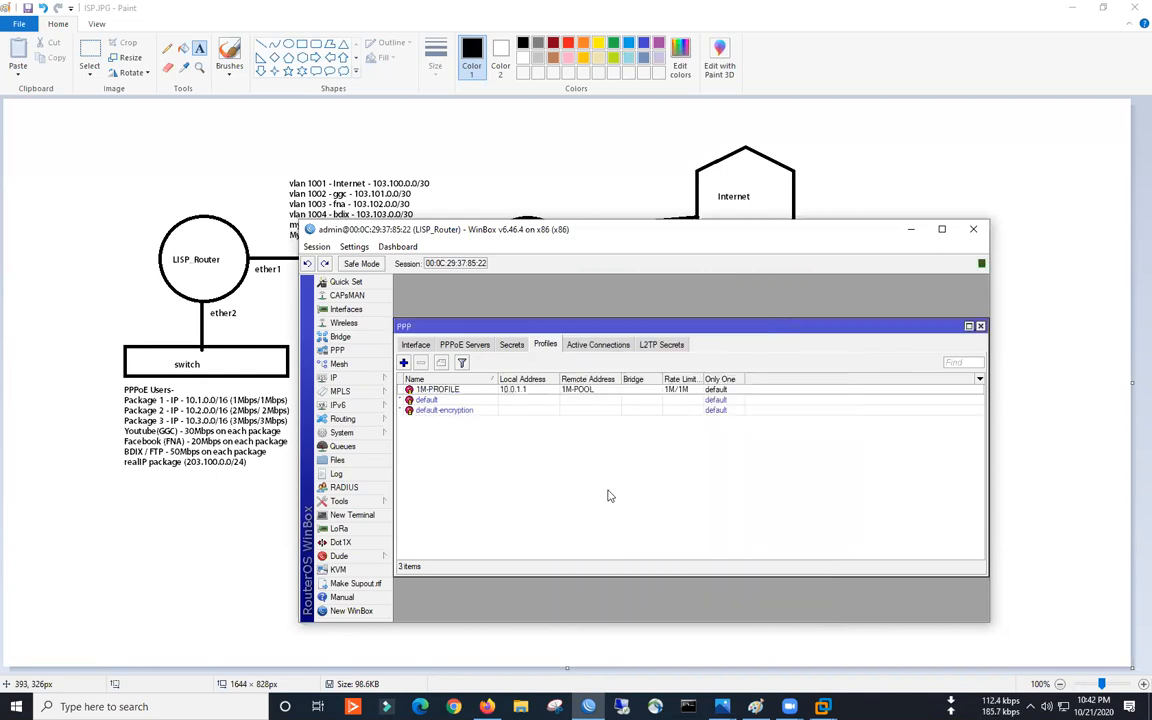
click(515, 346)
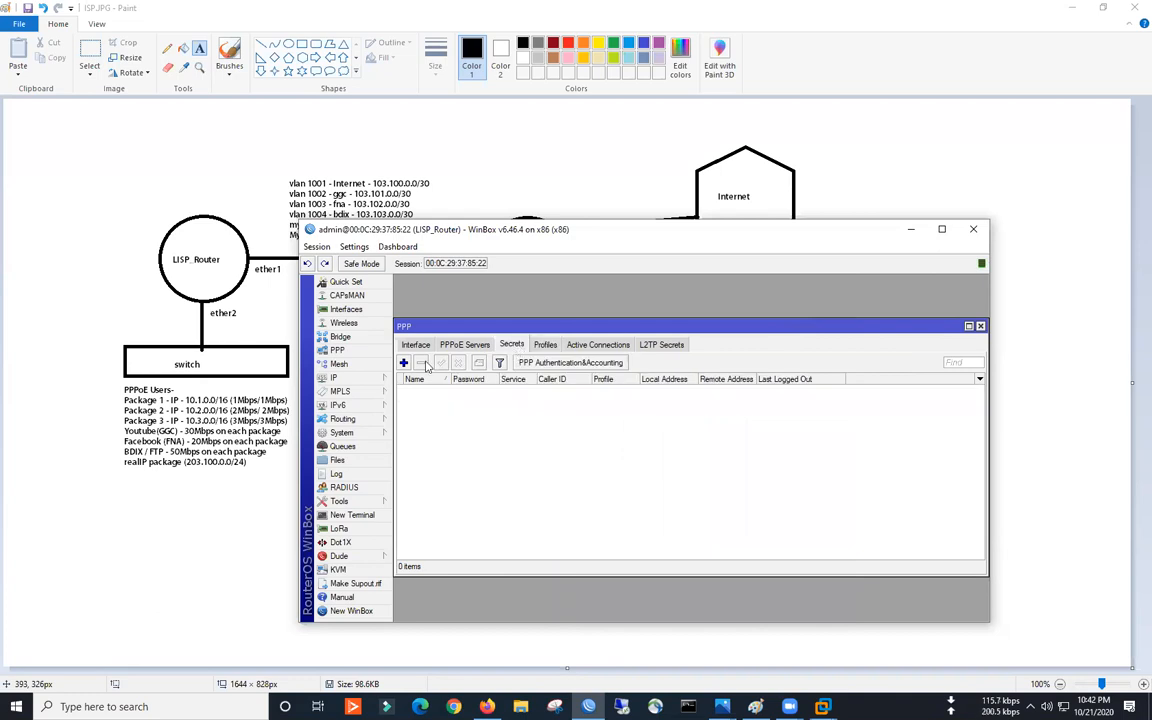
- Return to PPP Profiles, inspect the empty Simple Queues list, then close the Queue List
click(545, 344)
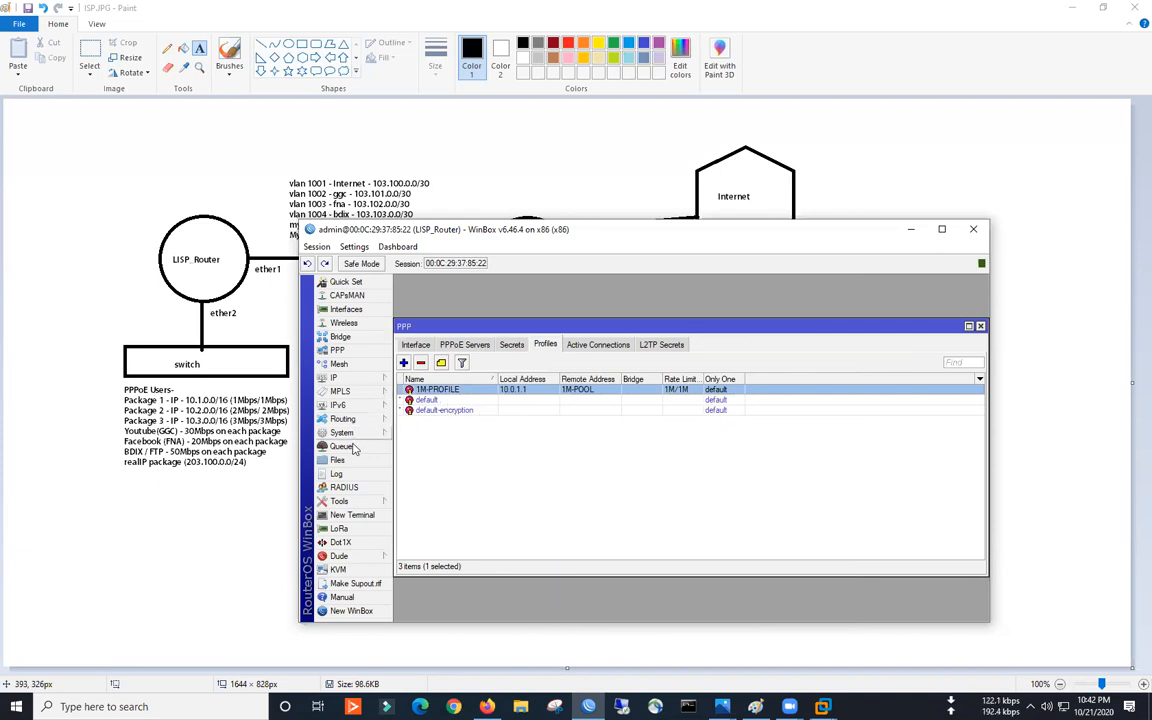
click(353, 448)
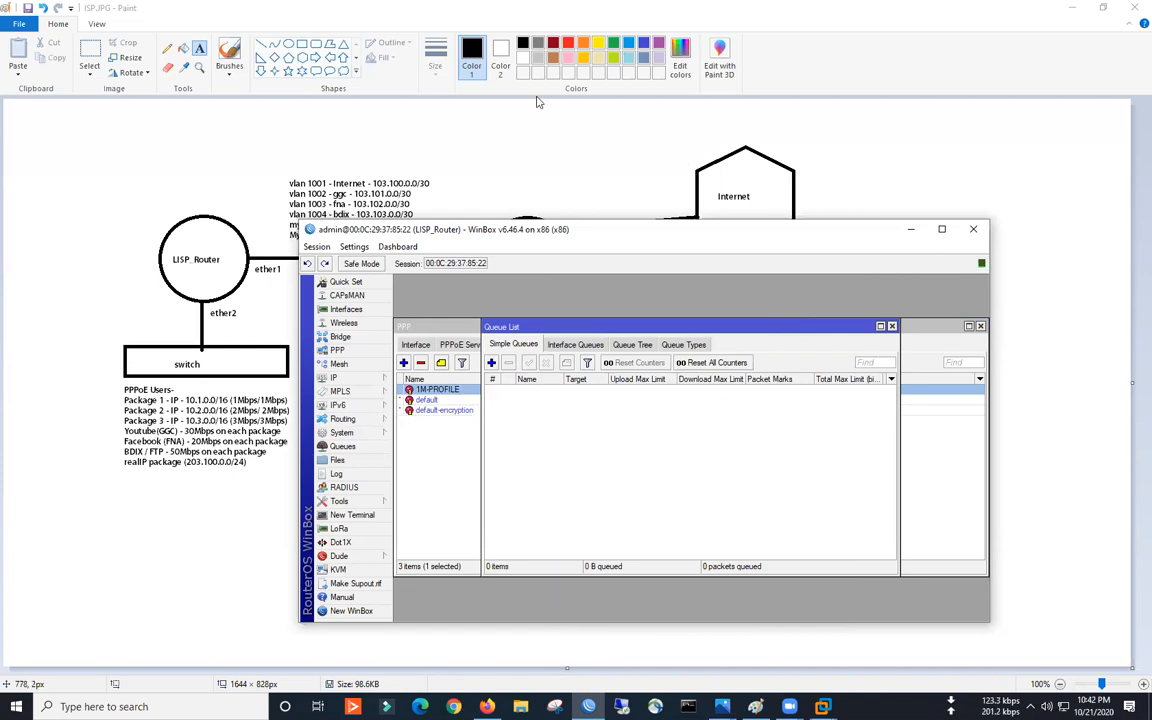
drag(496, 396, 577, 391)
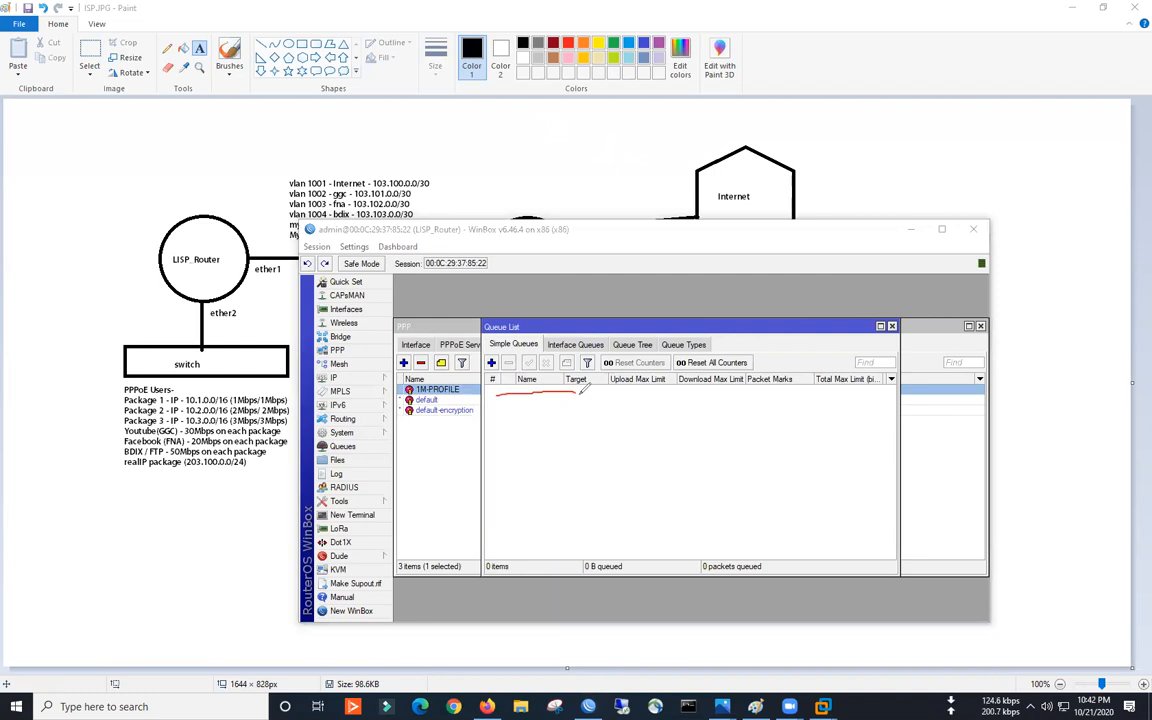
mouse_move(566, 138)
mouse_down()
mouse_move(622, 124)
mouse_move(632, 140)
mouse_up()
mouse_move(489, 405)
mouse_down()
mouse_move(602, 401)
mouse_move(578, 421)
mouse_up()
drag(488, 454, 590, 452)
drag(505, 482, 583, 474)
mouse_move(509, 510)
mouse_down()
mouse_move(565, 508)
mouse_move(587, 537)
mouse_up()
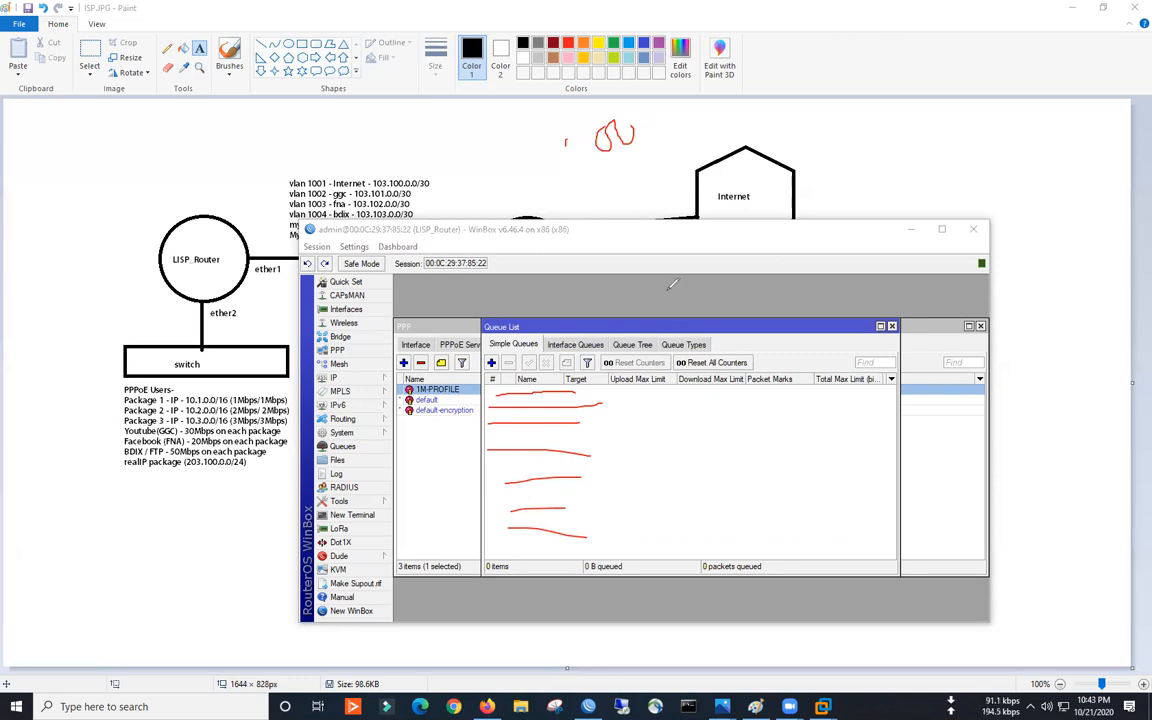
drag(488, 530, 580, 529)
mouse_move(500, 378)
mouse_down()
mouse_move(466, 480)
mouse_move(460, 605)
mouse_move(481, 576)
mouse_up()
drag(492, 372, 455, 590)
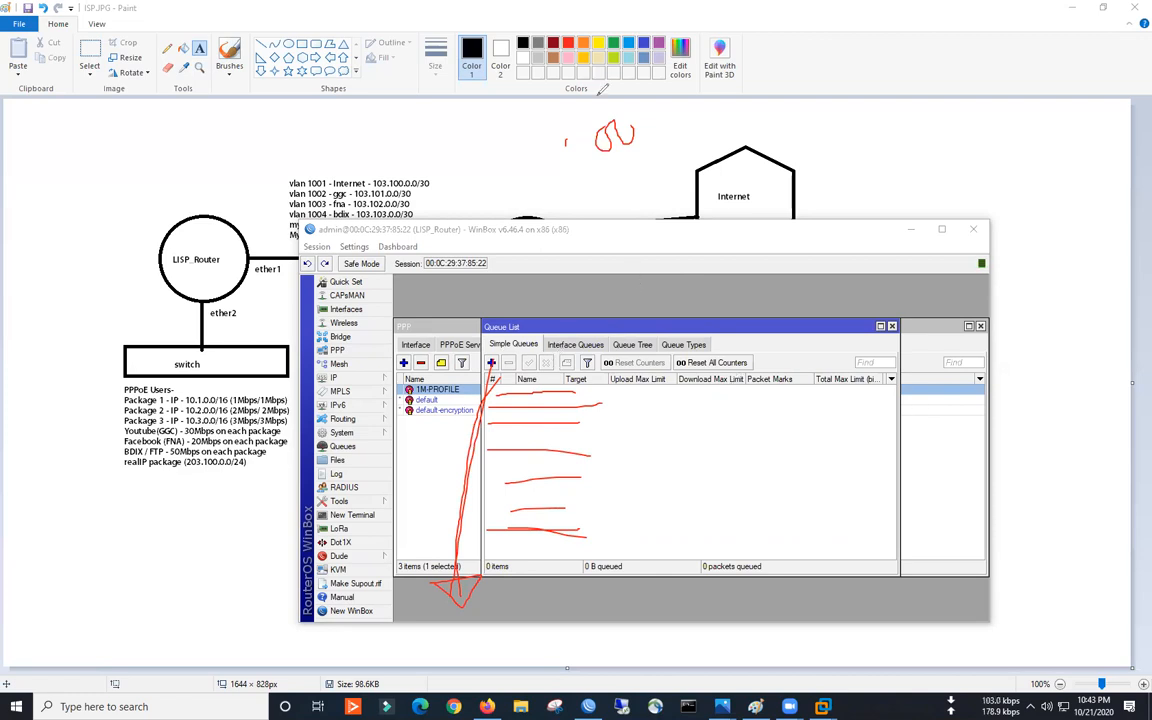
click(736, 213)
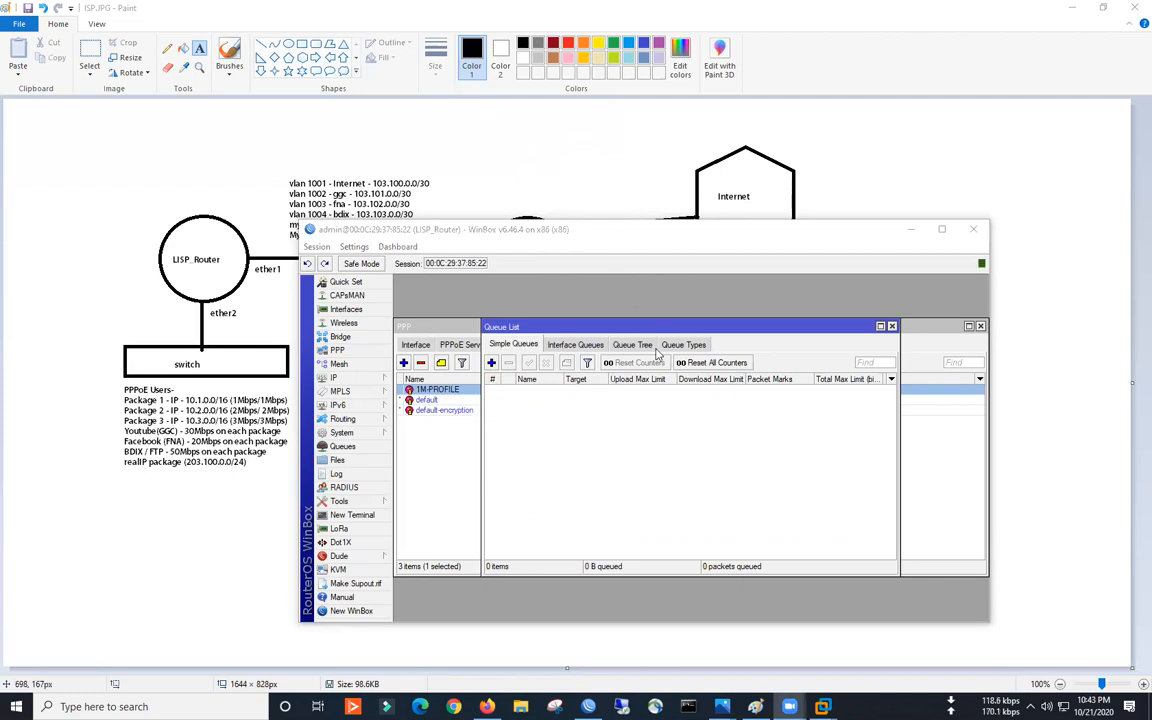
click(892, 327)
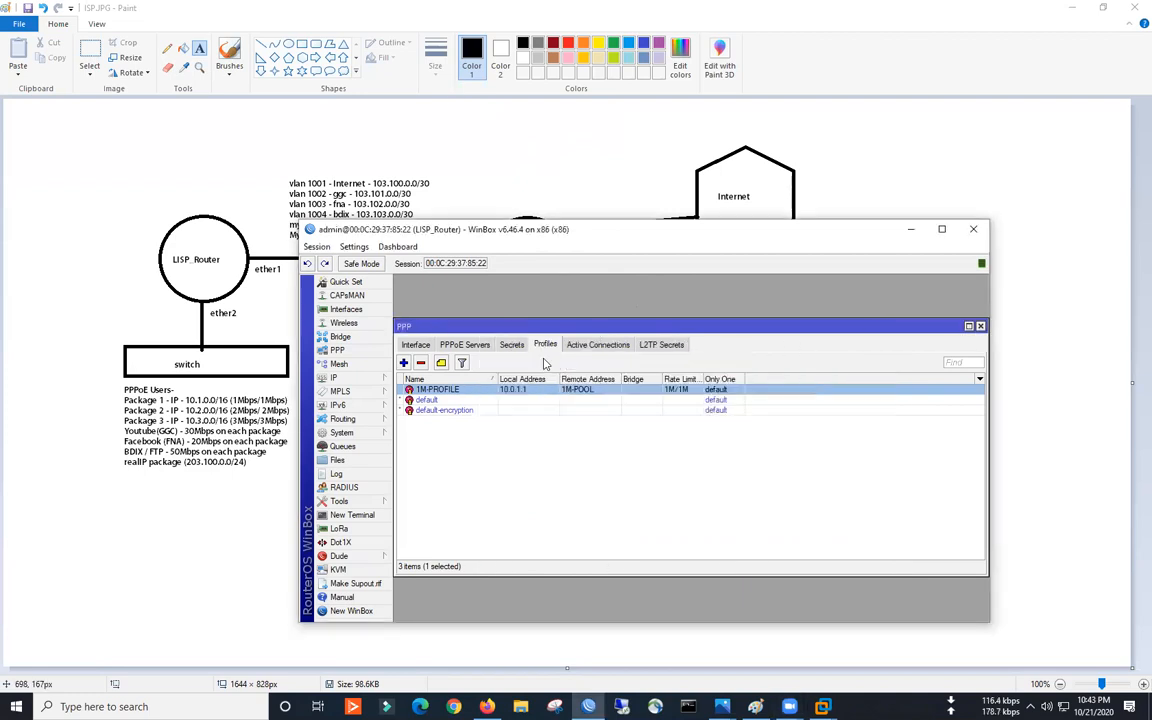
- Reopen 1M-PROFILE, clear its rate limit, and review the ITCIAN-ISP PPPoE service
double_click(505, 389)
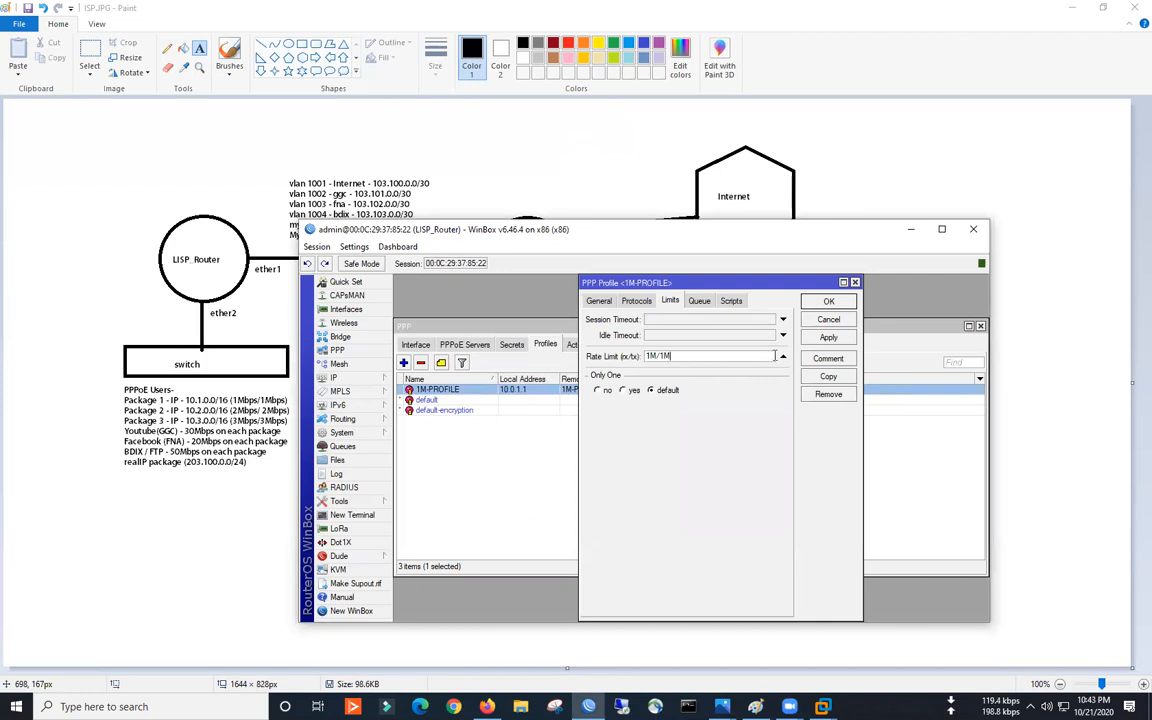
click(783, 356)
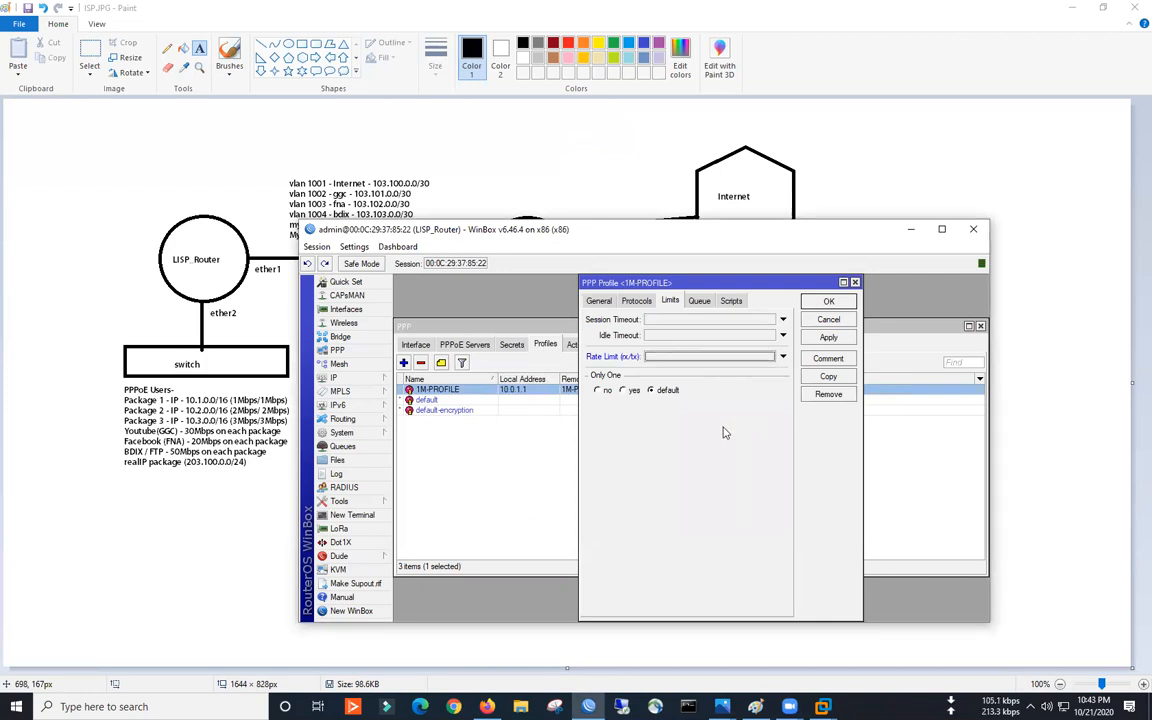
click(343, 446)
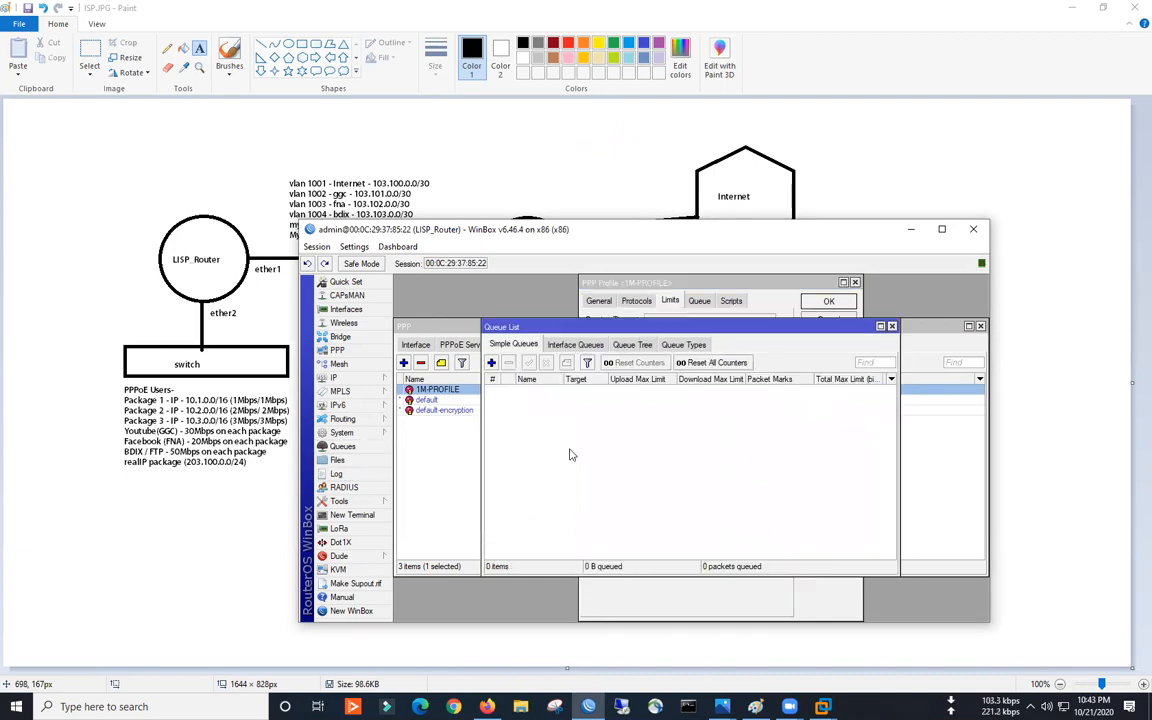
click(805, 300)
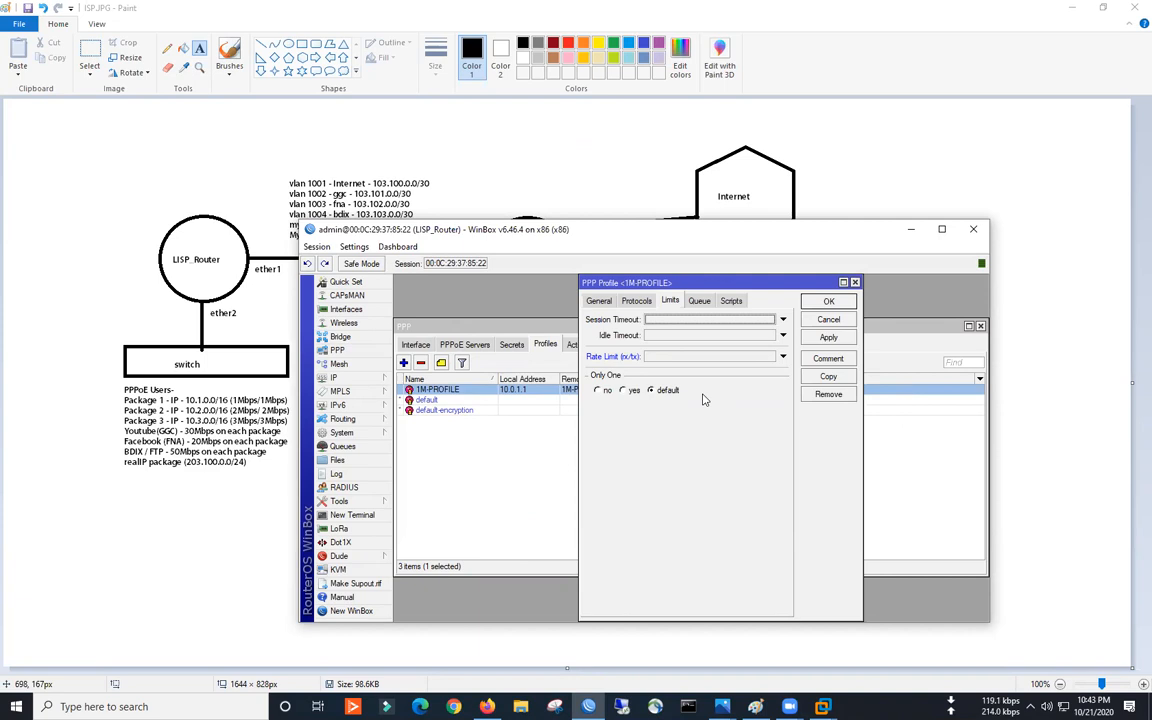
click(465, 344)
double_click(468, 390)
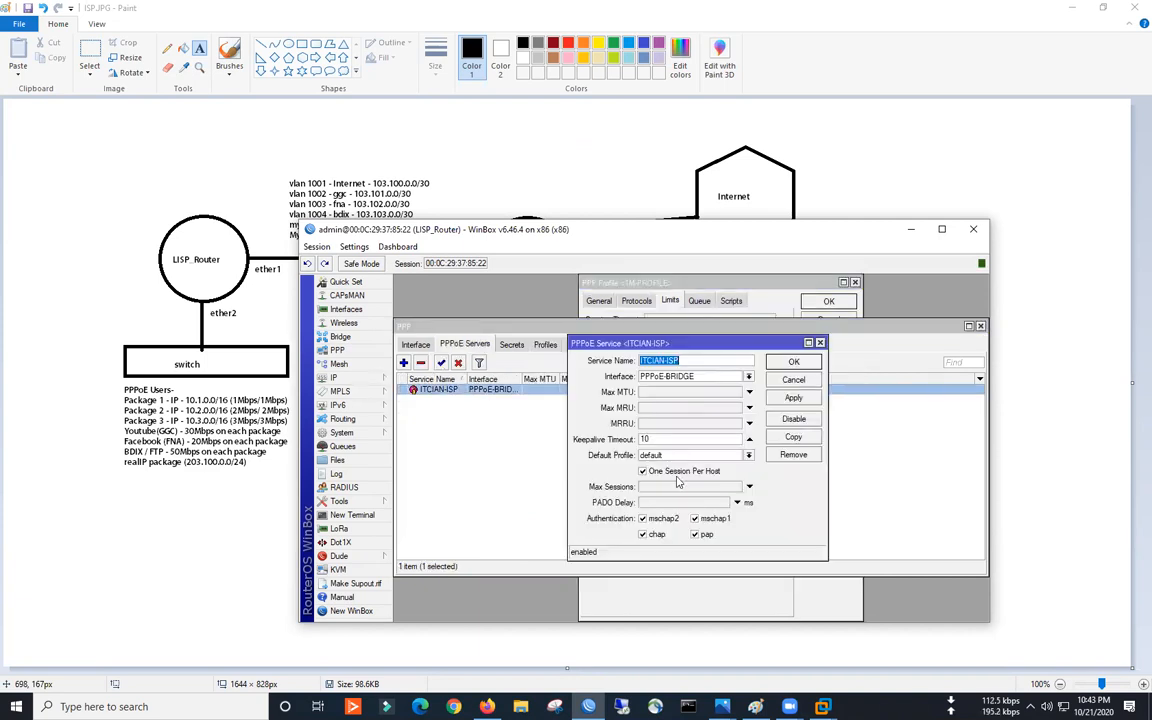
key(Escape)
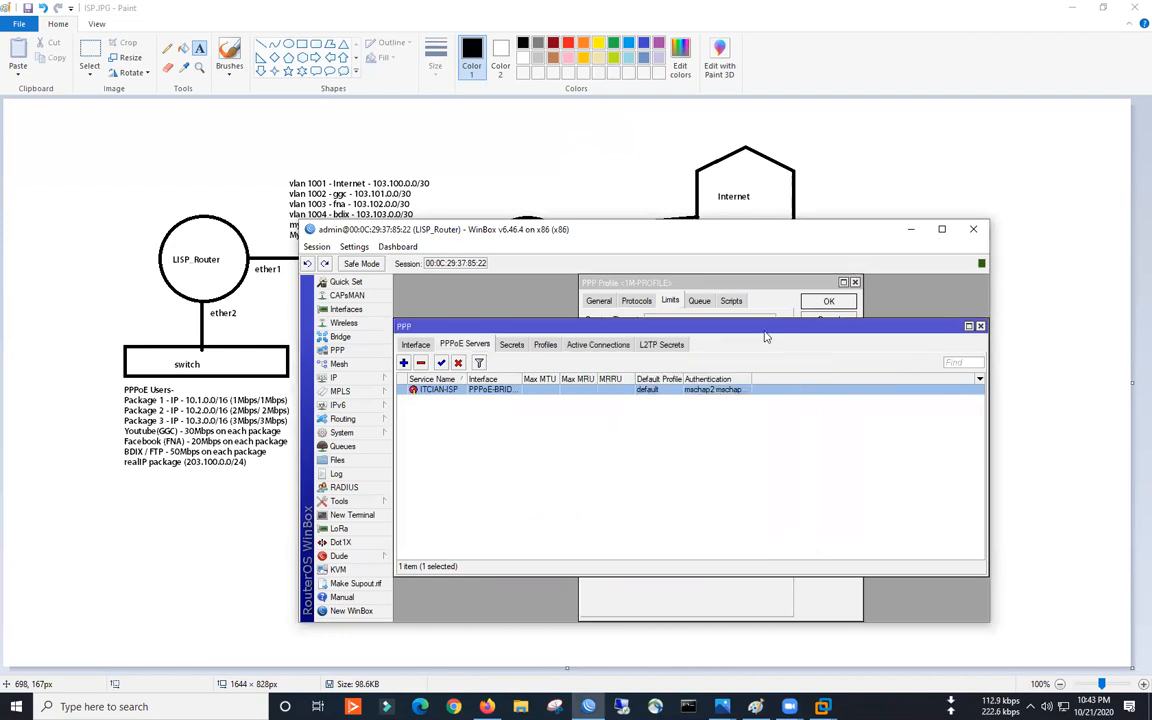
- Limit 1M-PROFILE to one session per user, then apply and close it
click(631, 284)
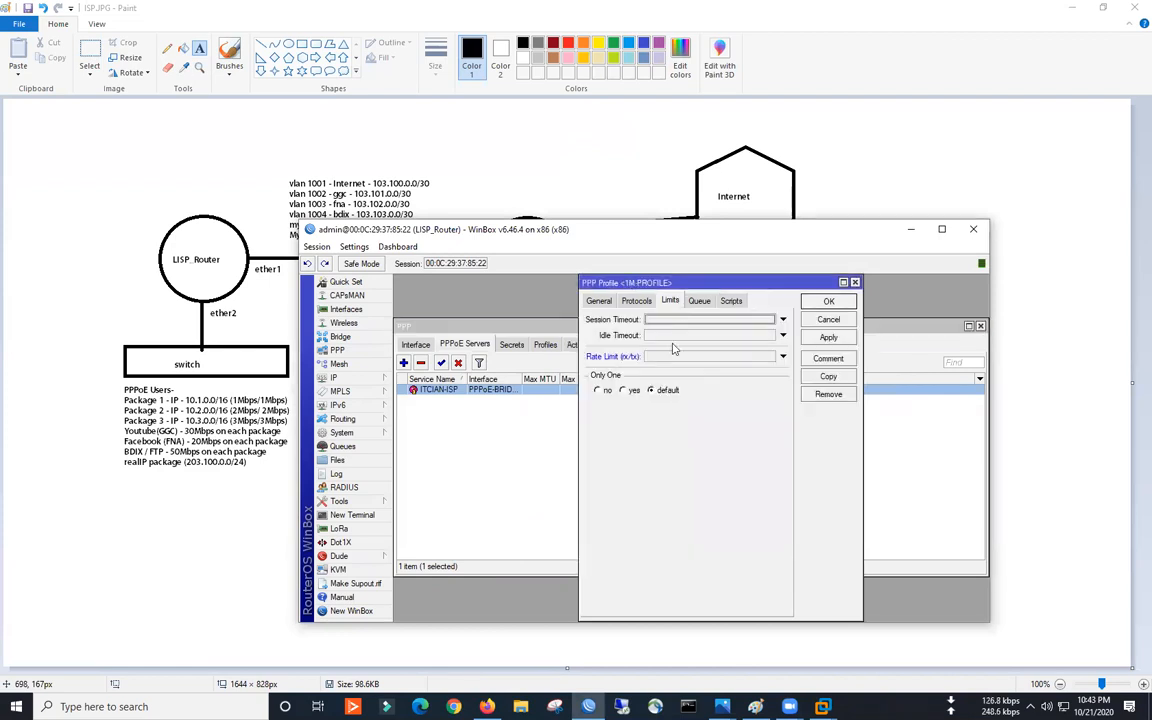
click(631, 390)
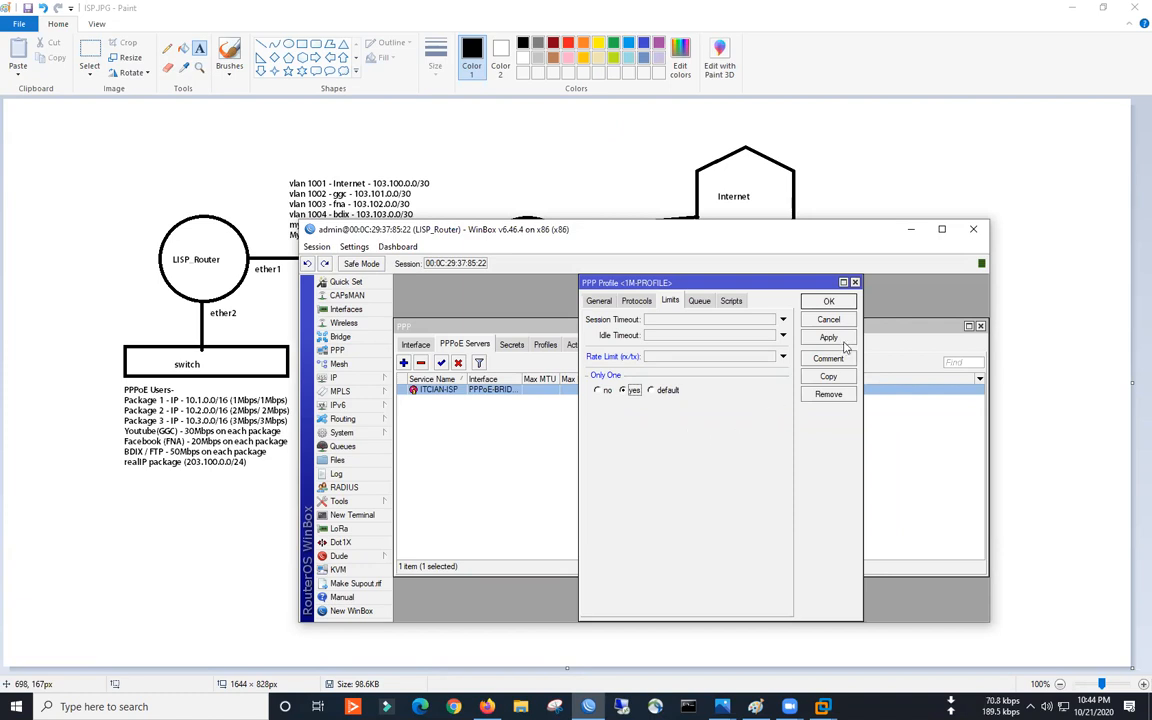
click(601, 301)
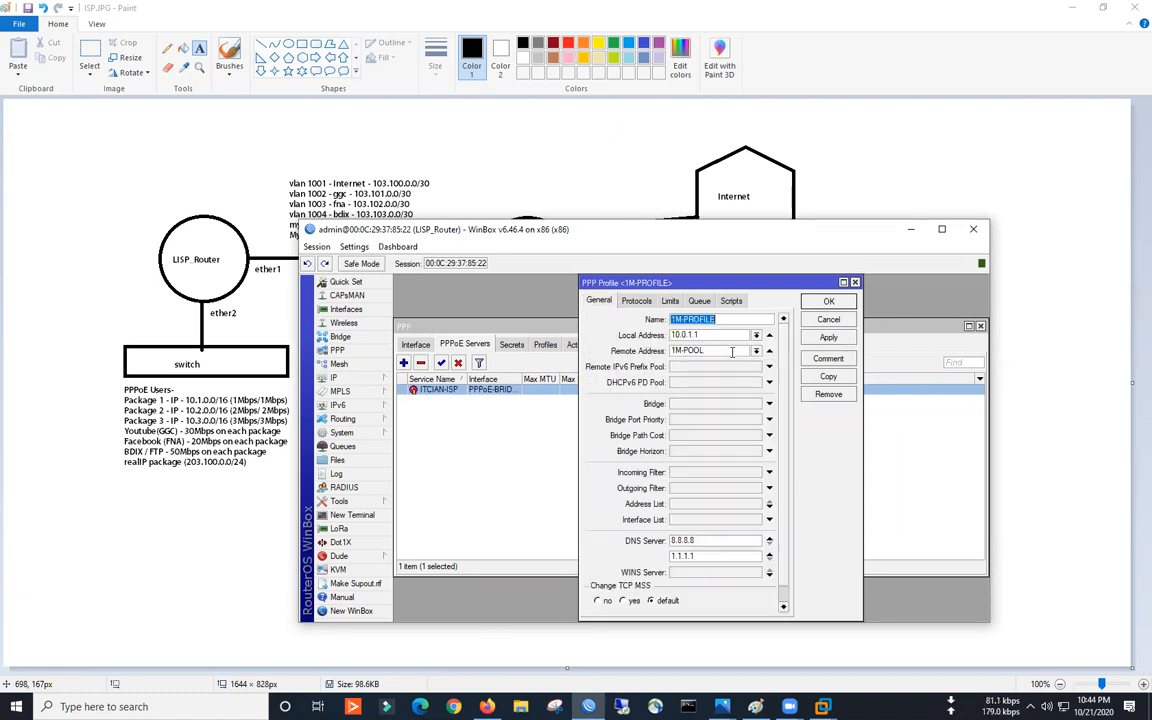
click(818, 341)
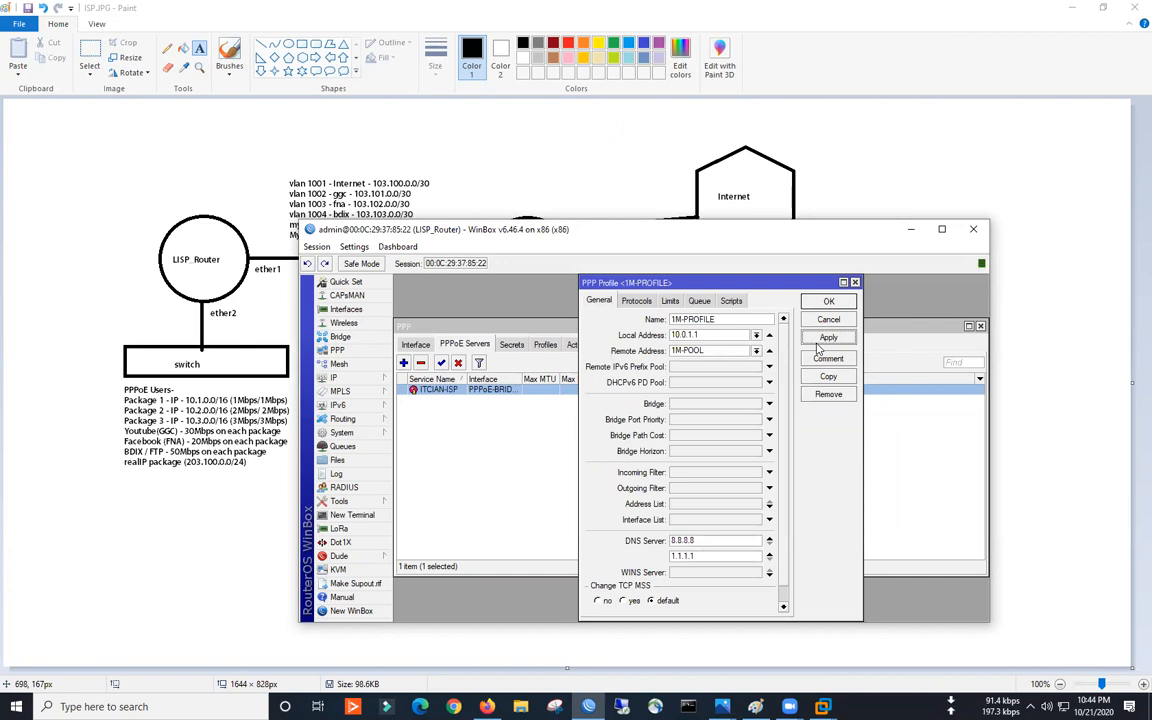
click(827, 320)
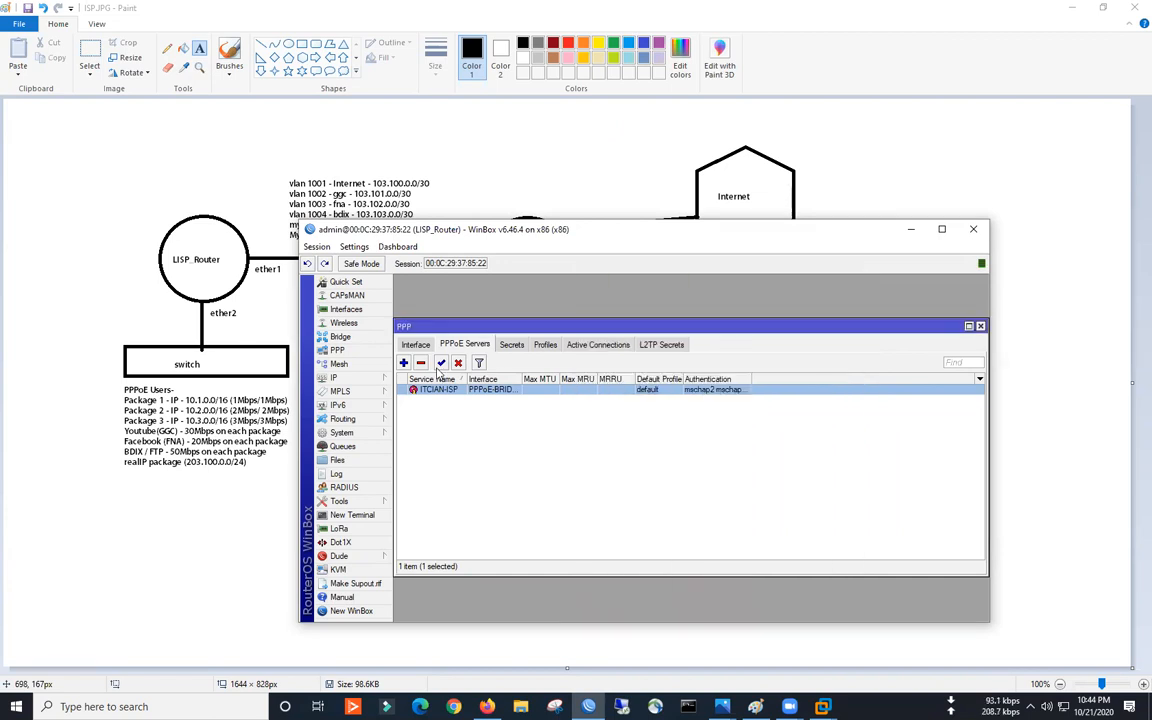
- Create PPP profile 2M-PROFILE with local address 10.2.0.1 and remote pool 2M-POOL
click(545, 344)
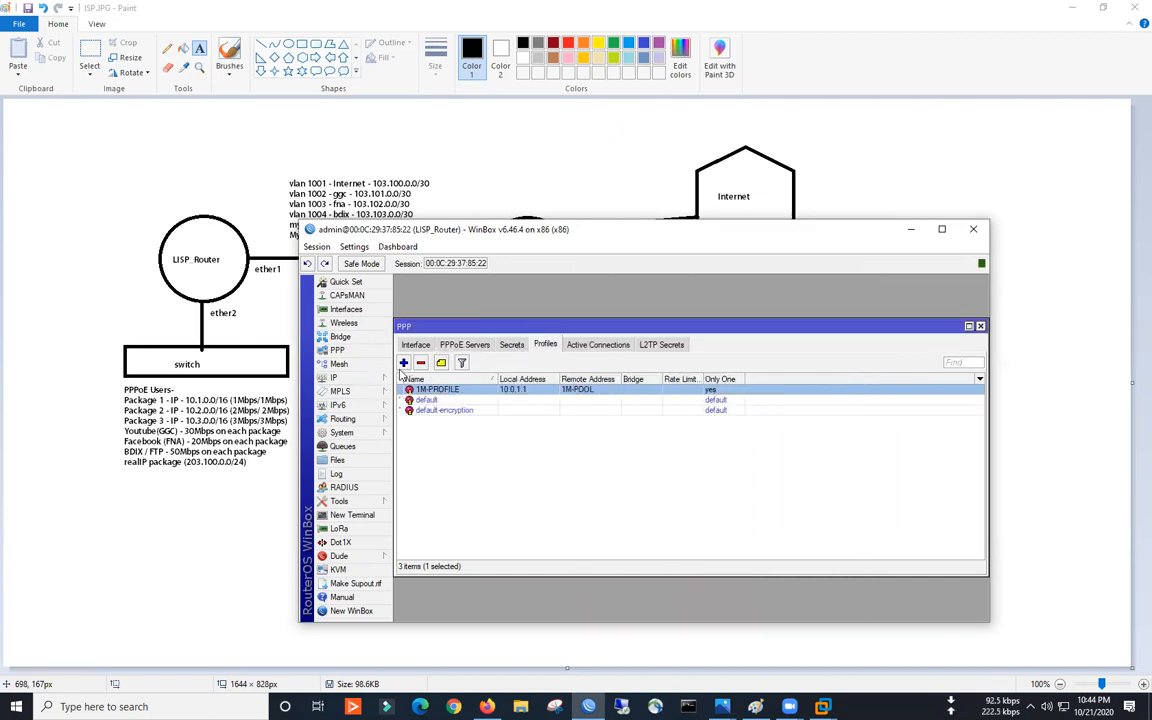
click(403, 363)
text(2M-PROFILE)
click(696, 335)
text(10.2)
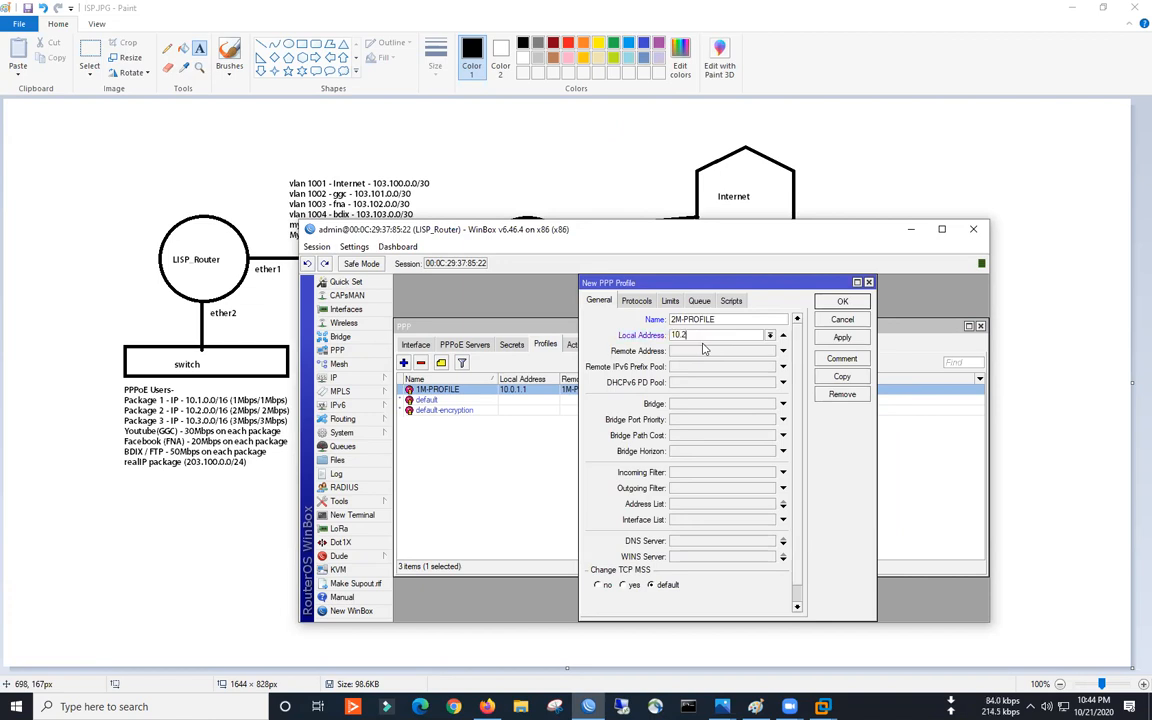
text(.1)
text(.1)
key(Tab)
click(769, 351)
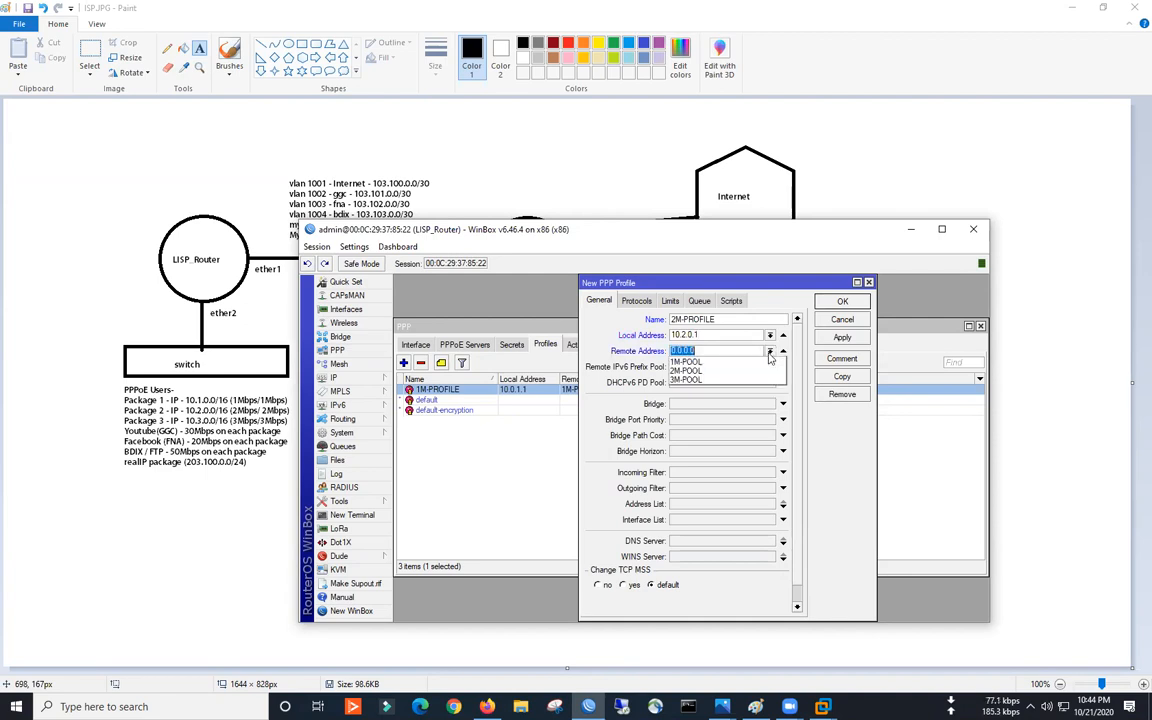
click(676, 371)
- Add DNS servers 8.8.8.8 and 1.1.1.1, then save and close 2M-PROFILE
key(Tab)
key(Tab)
key(Tab)
key(Tab)
key(Tab)
key(Tab)
key(Tab)
key(Tab)
key(Tab)
key(Tab)
key(Tab)
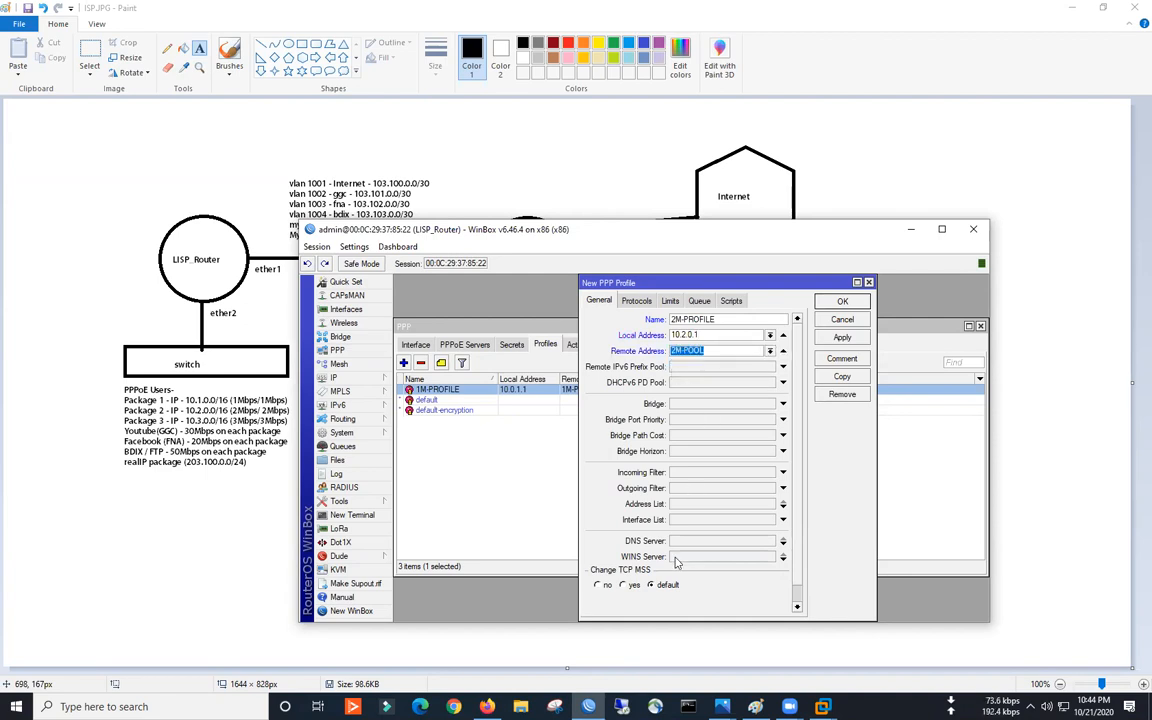
text(8.8.8.8)
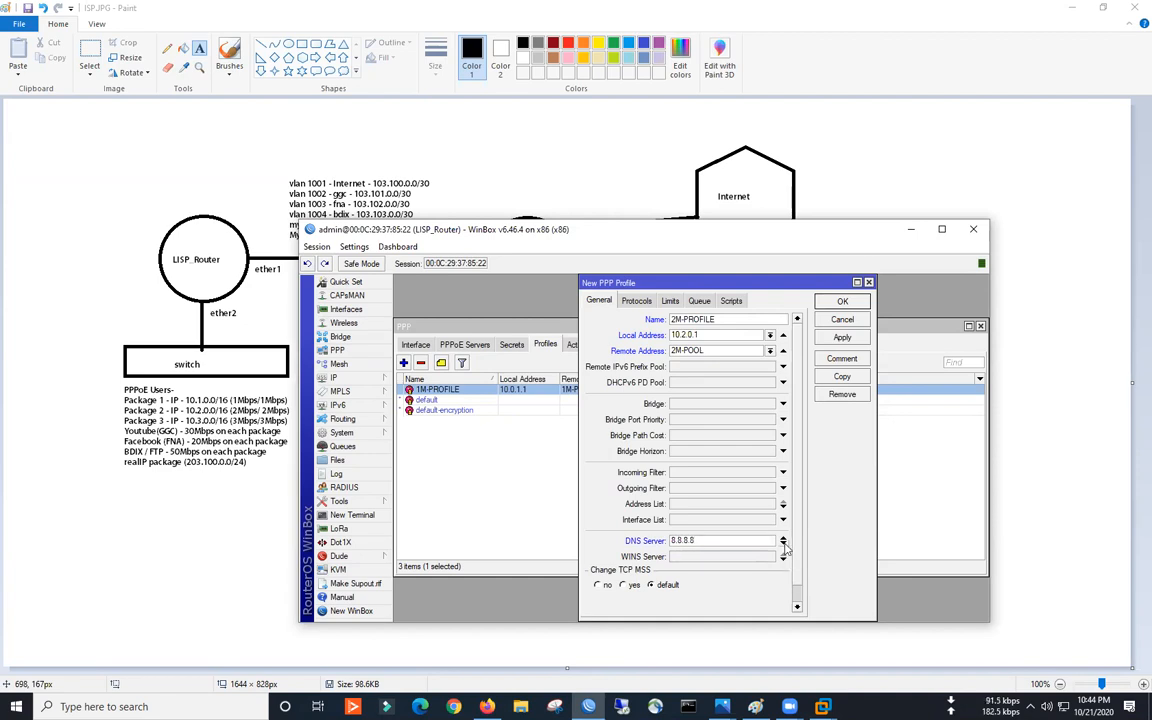
click(783, 543)
text(1.10.1)
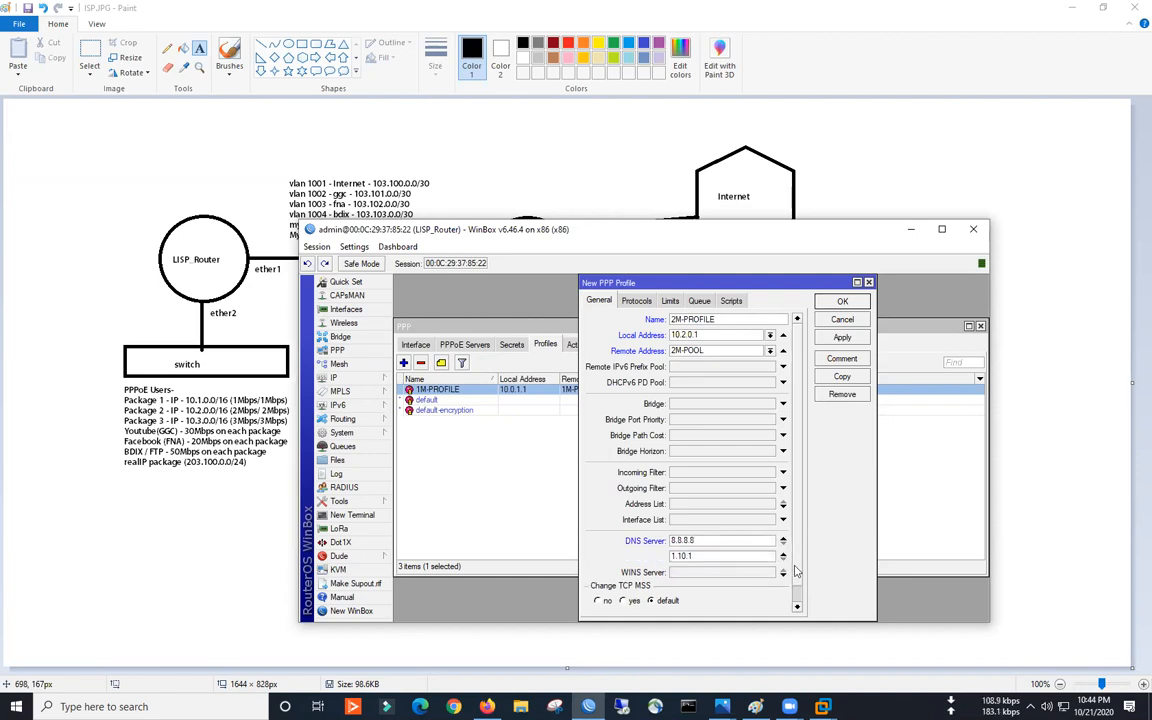
key(BackSpace)
text(.1.1.1)
click(855, 341)
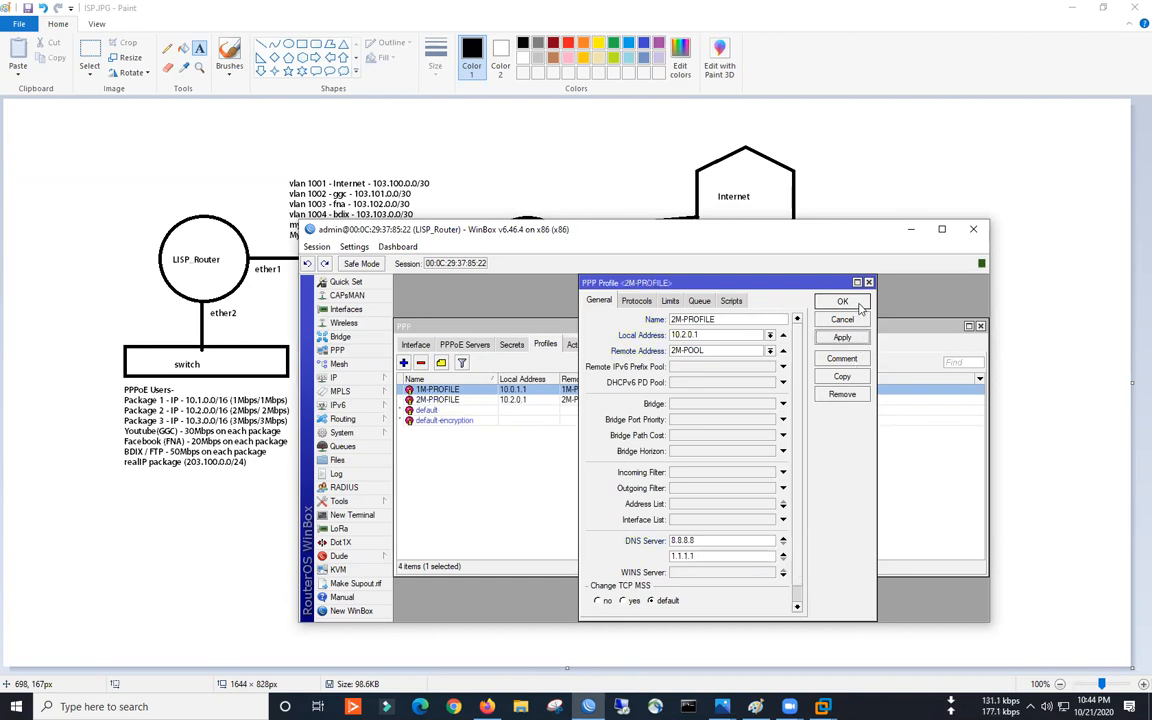
click(842, 301)
- Create PPP profile 3M-PROFILE: local 10.3.0.1, remote pool 3M-POOL, DNS 8.8.8.8 and 1.1.1.1
click(404, 363)
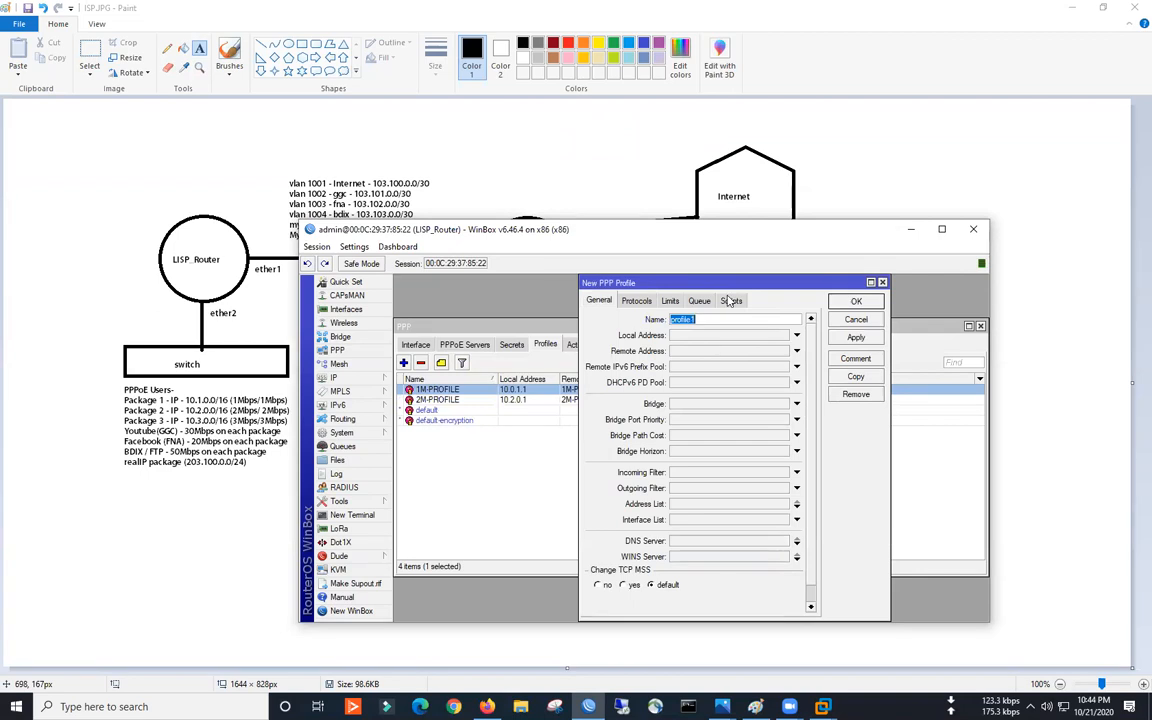
text(3M-PROFILE)
click(693, 335)
text(10.3.0.1)
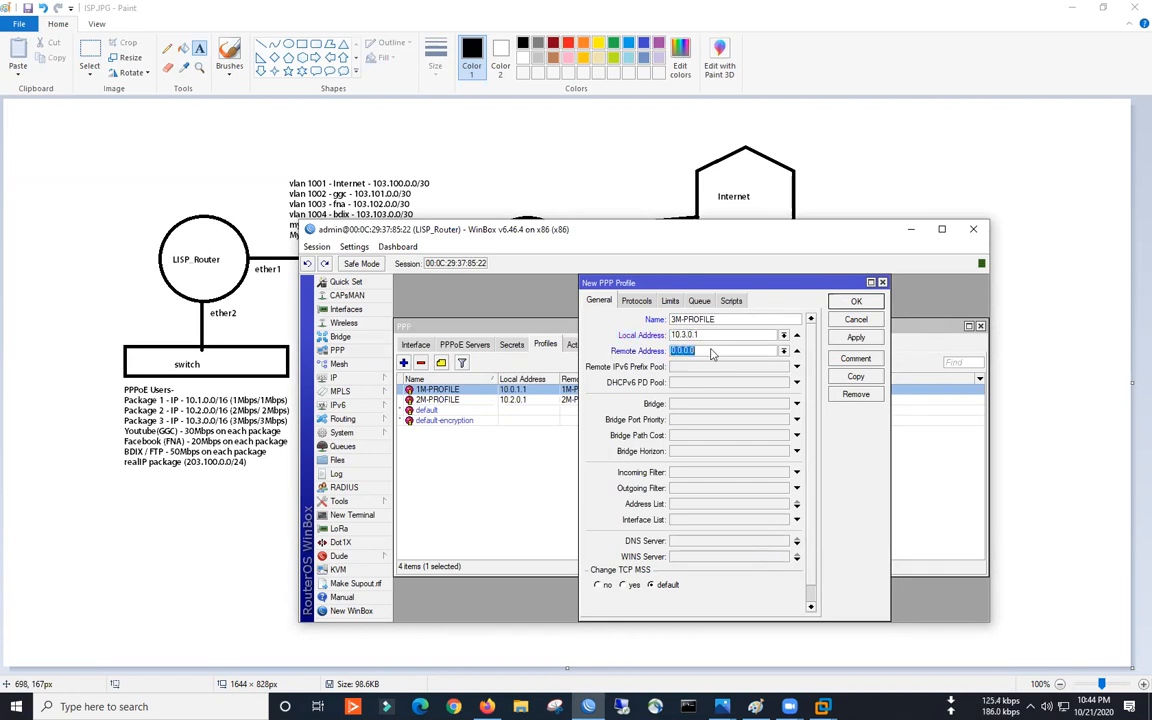
click(796, 351)
click(710, 380)
click(690, 541)
text(8.8.8.8)
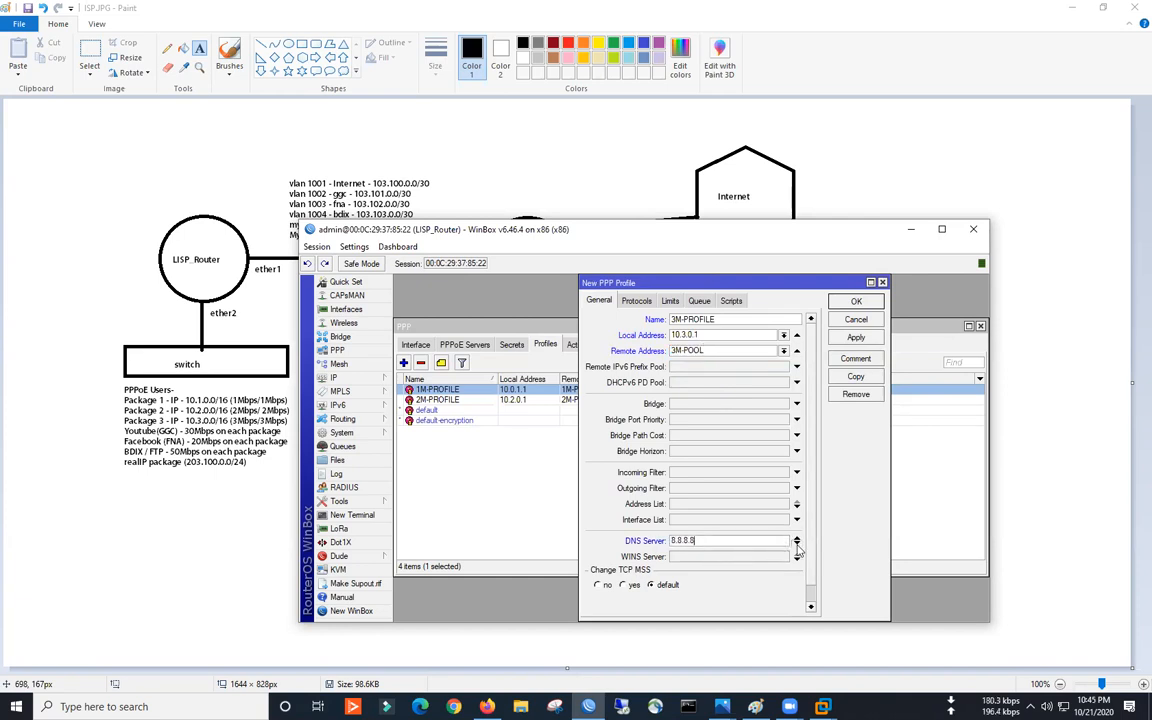
click(797, 543)
text(1.1.1.1)
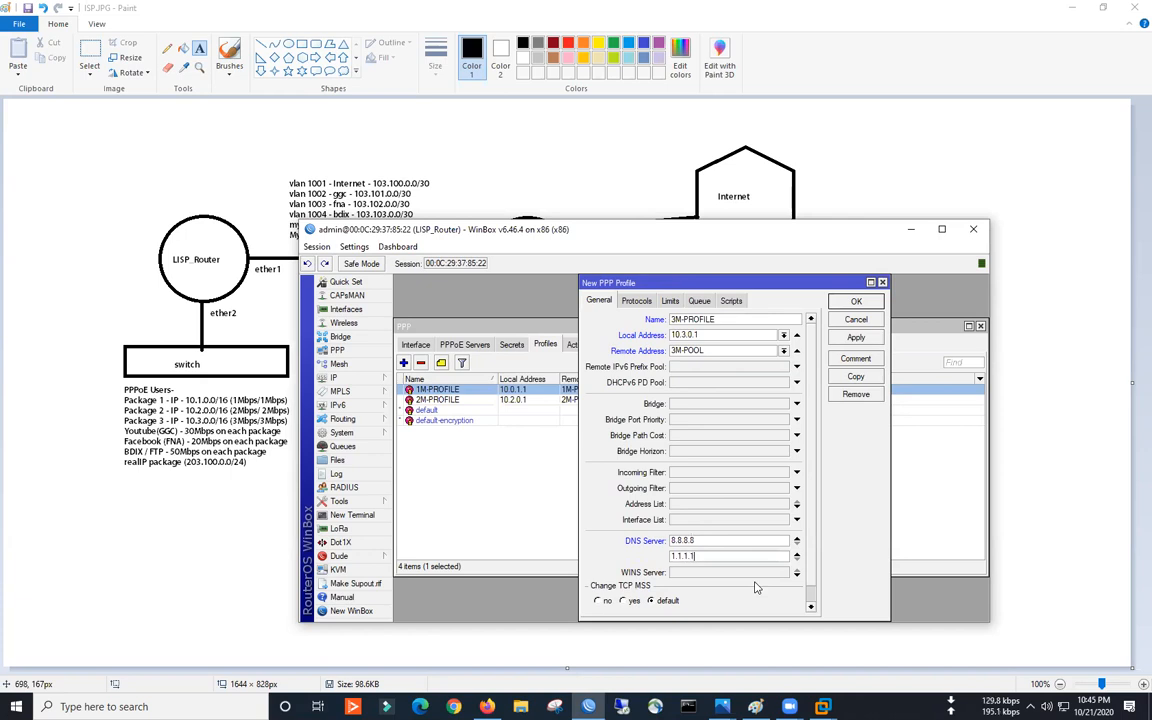
click(856, 301)
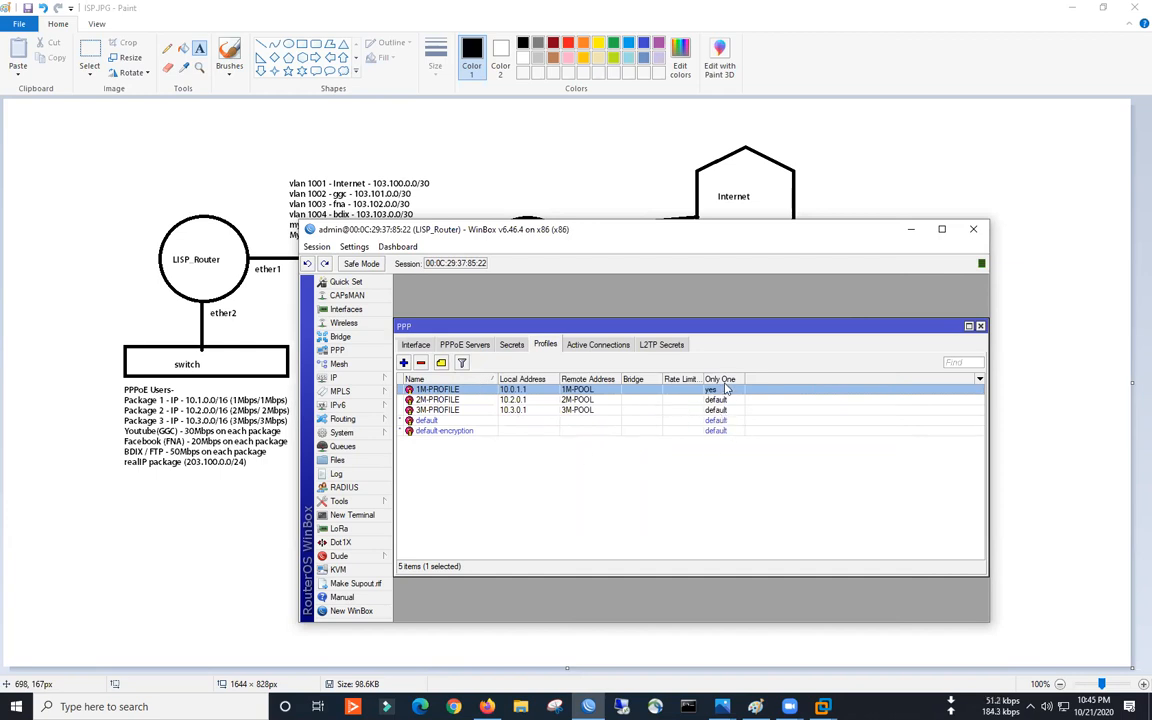
- Set Only One to yes in the Limits of both 2M-PROFILE and 3M-PROFILE
double_click(718, 398)
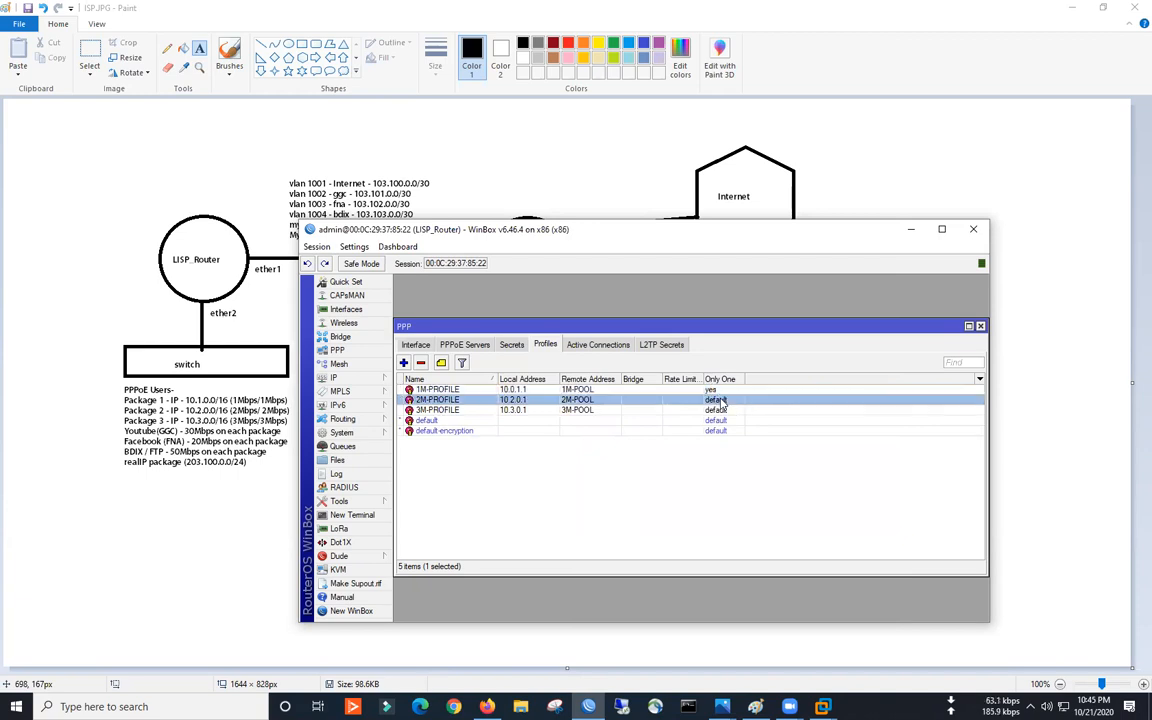
click(670, 301)
click(623, 390)
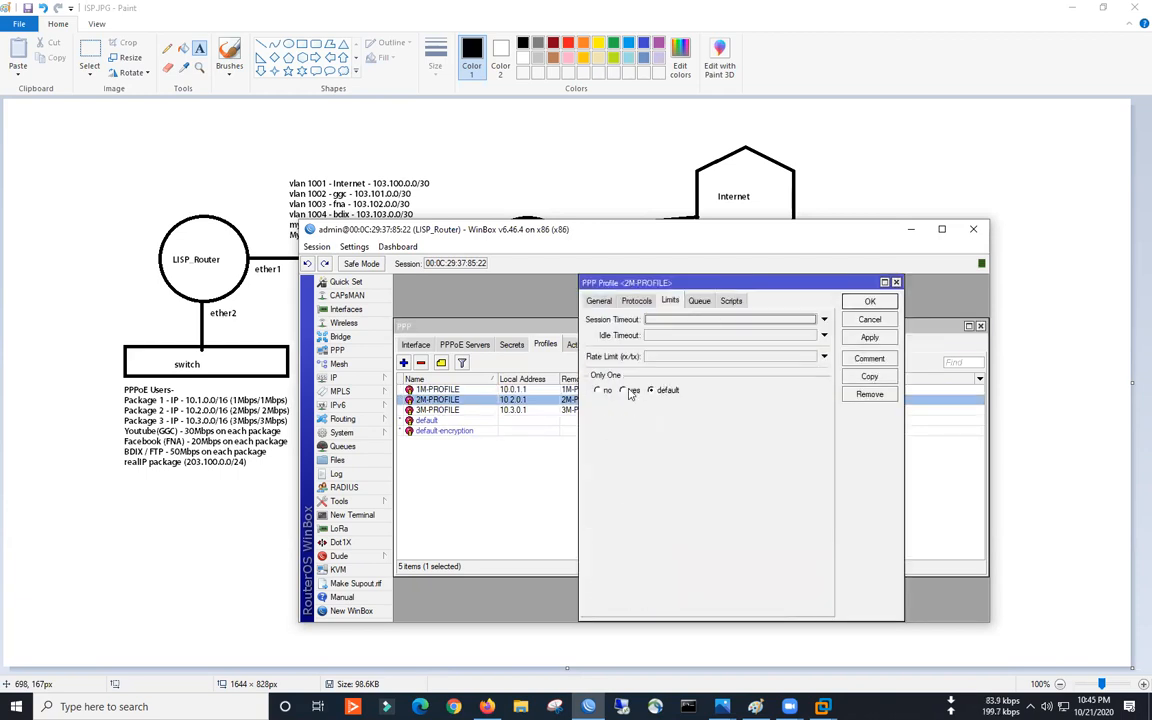
click(869, 301)
double_click(636, 410)
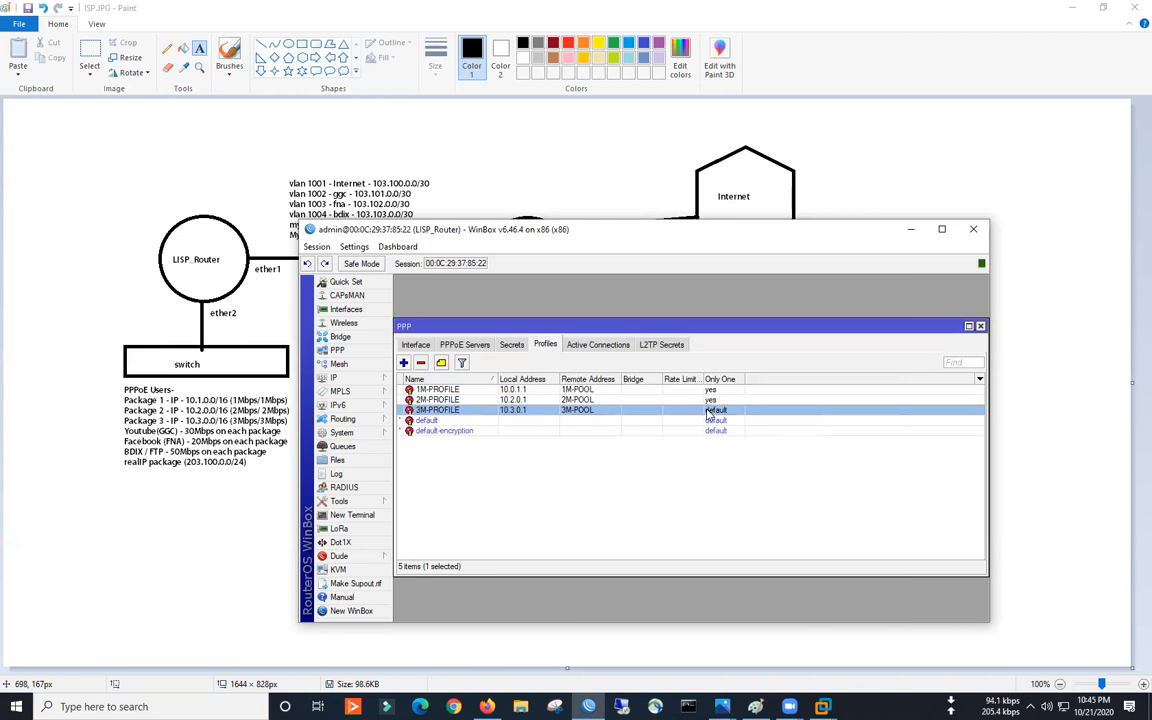
click(630, 391)
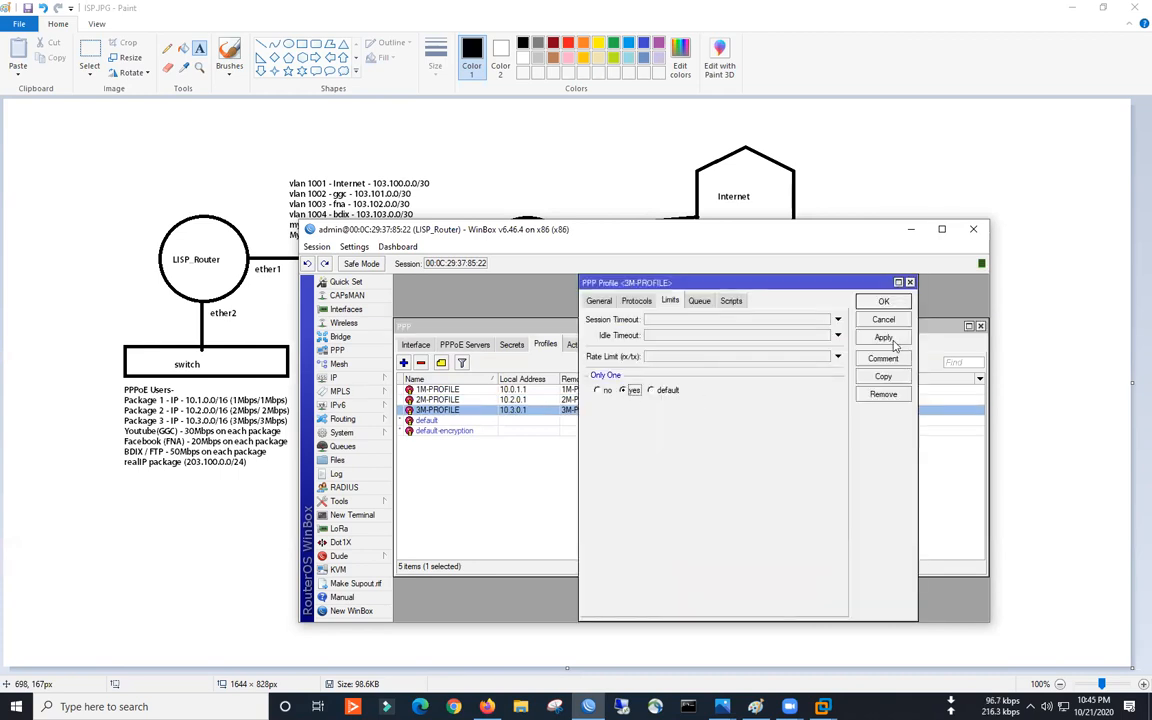
click(880, 302)
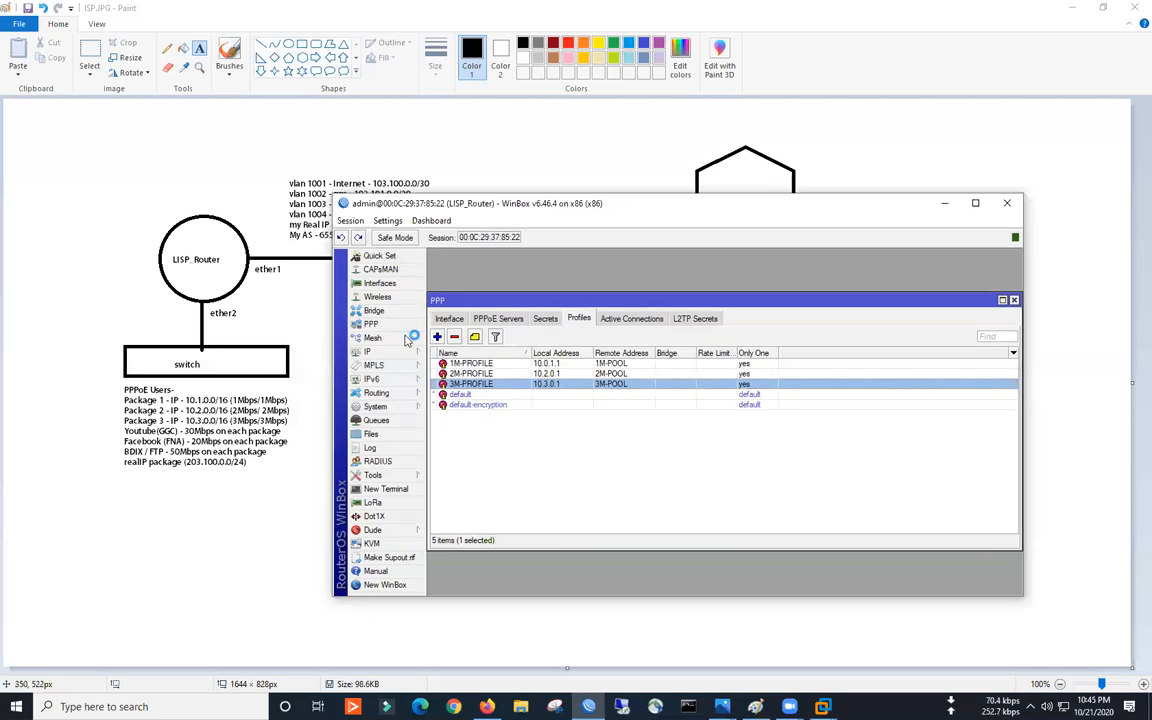
- Sketch a user figure with explanatory strokes on screen to illustrate PPP users
key(ctrl+2)
mouse_move(99, 505)
mouse_down()
mouse_move(76, 533)
mouse_move(105, 507)
mouse_move(87, 502)
mouse_up()
mouse_move(90, 546)
mouse_down()
mouse_move(91, 585)
mouse_move(69, 567)
mouse_move(133, 562)
mouse_up()
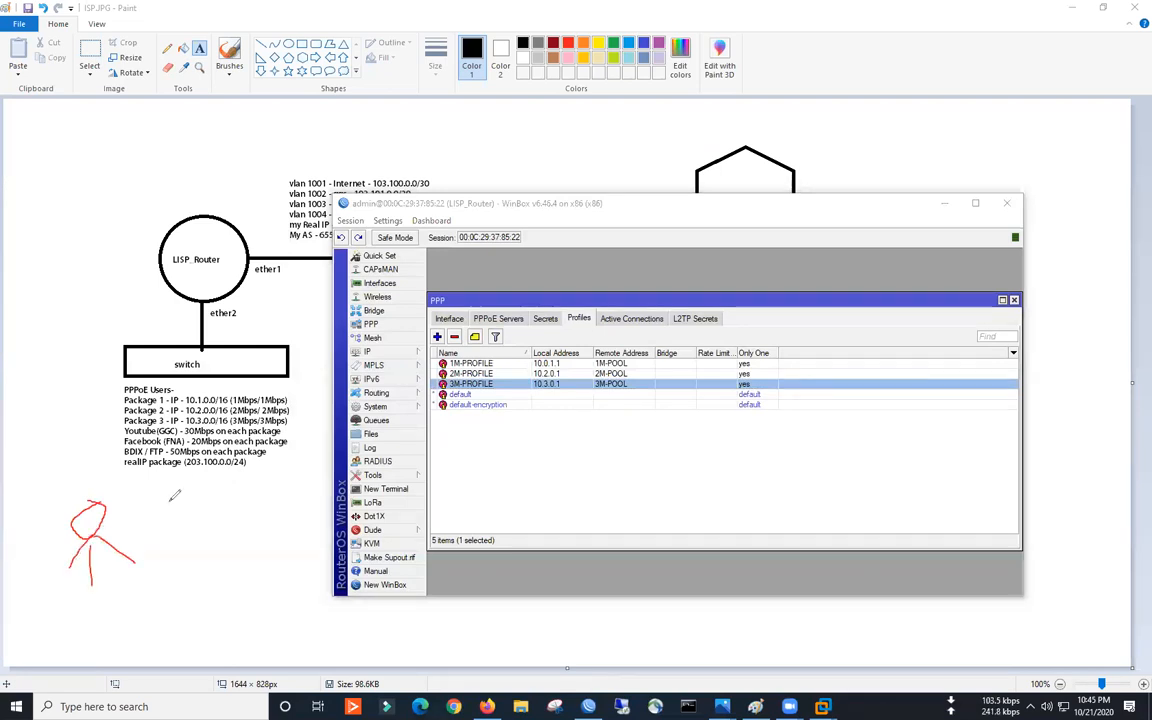
drag(172, 500, 196, 526)
drag(190, 499, 176, 541)
mouse_move(205, 488)
mouse_down()
mouse_move(248, 506)
mouse_move(231, 482)
mouse_up()
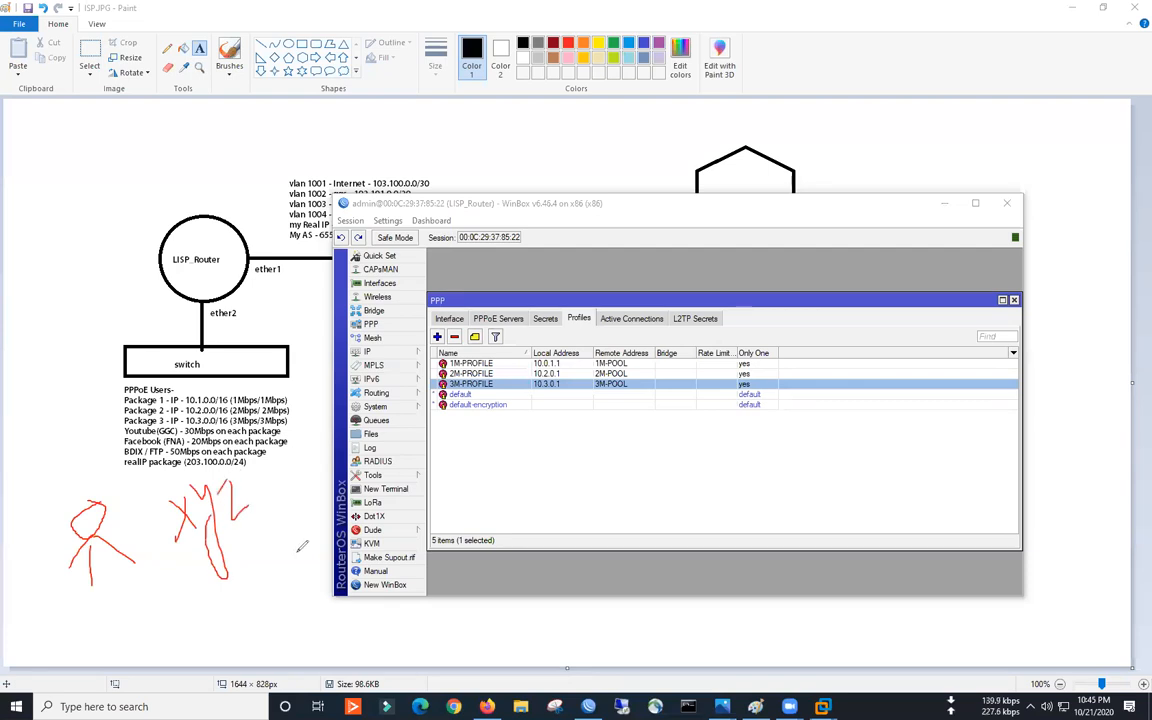
drag(193, 565, 262, 518)
drag(43, 475, 53, 458)
drag(20, 528, 57, 518)
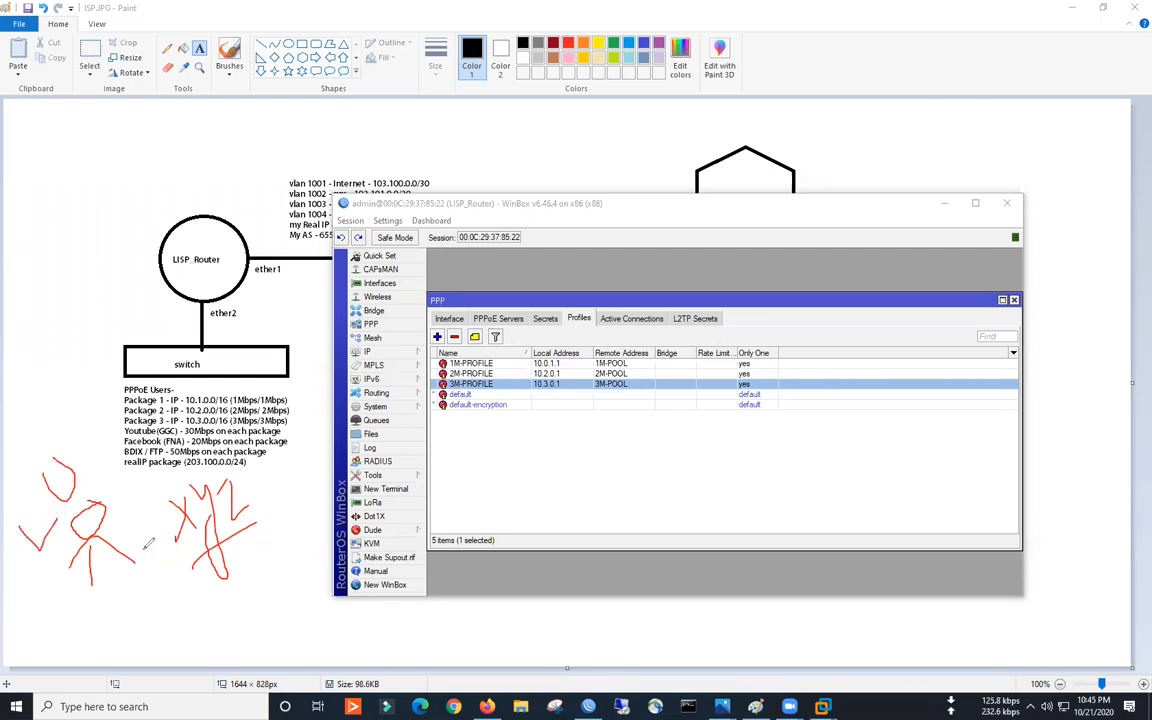
- Circle the Secrets section, clear the sketches, and show the empty PPP Secrets list
mouse_move(557, 308)
mouse_down()
mouse_move(548, 331)
mouse_move(533, 307)
mouse_up()
click(698, 95)
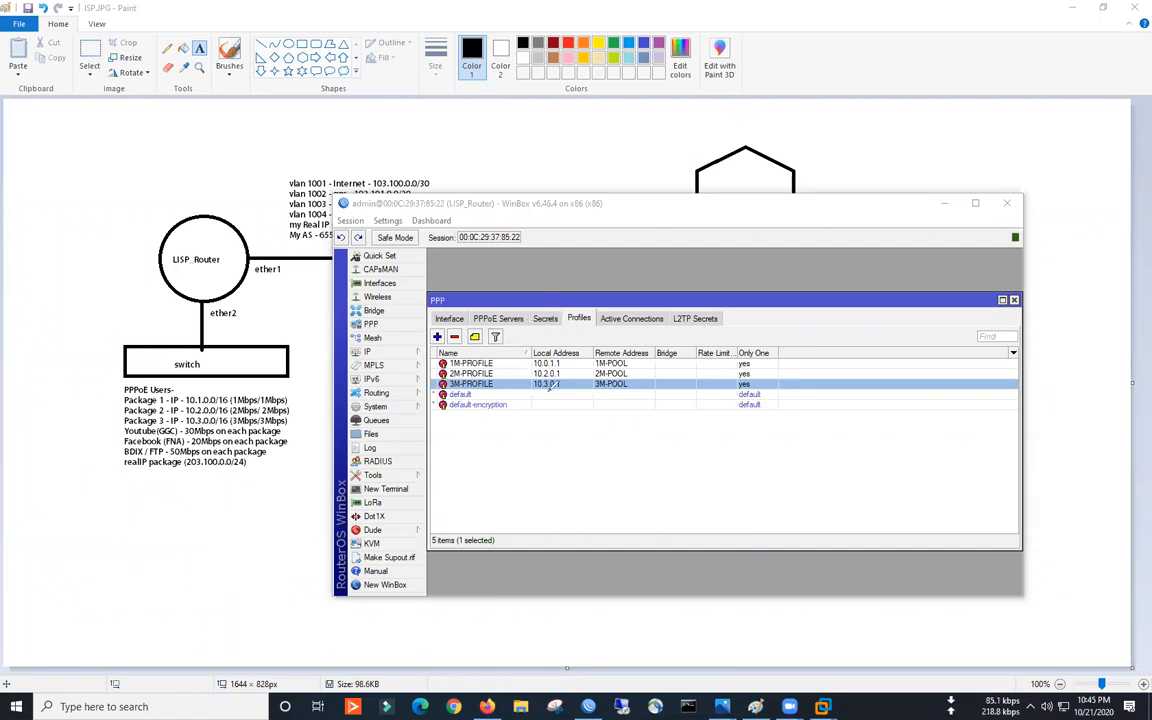
click(545, 318)
- Add a pppoe secret with the user's name and password, assigned to 1M-PROFILE
click(437, 336)
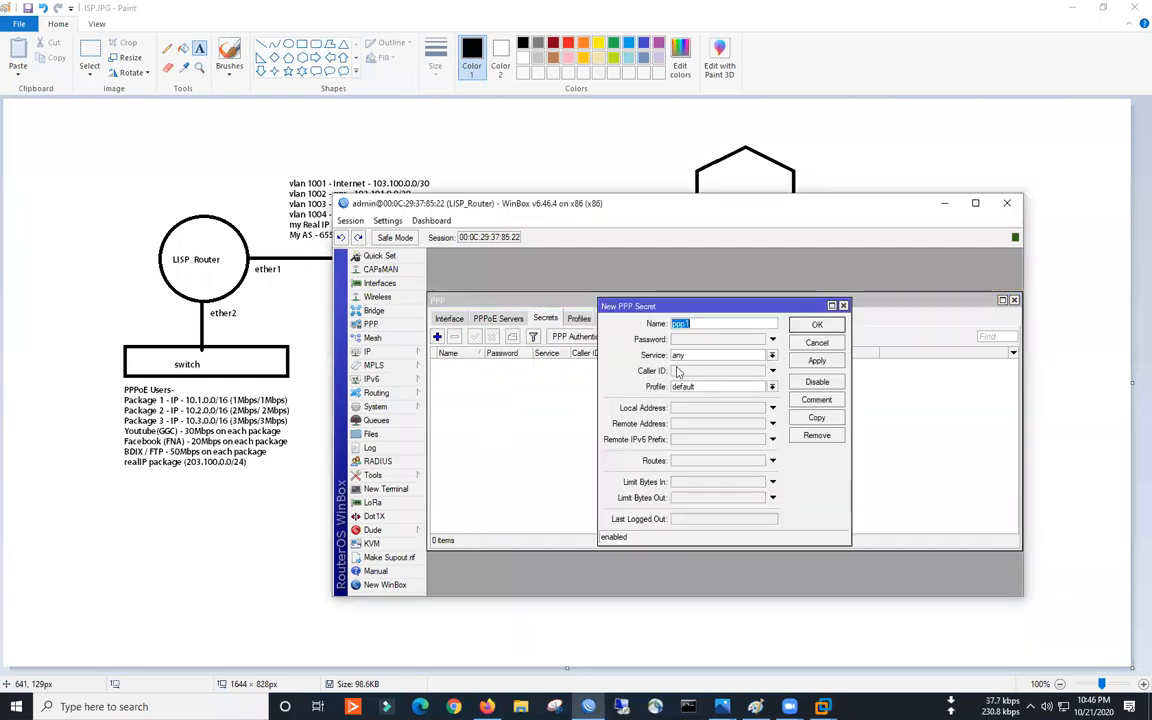
text(shamim)
click(688, 343)
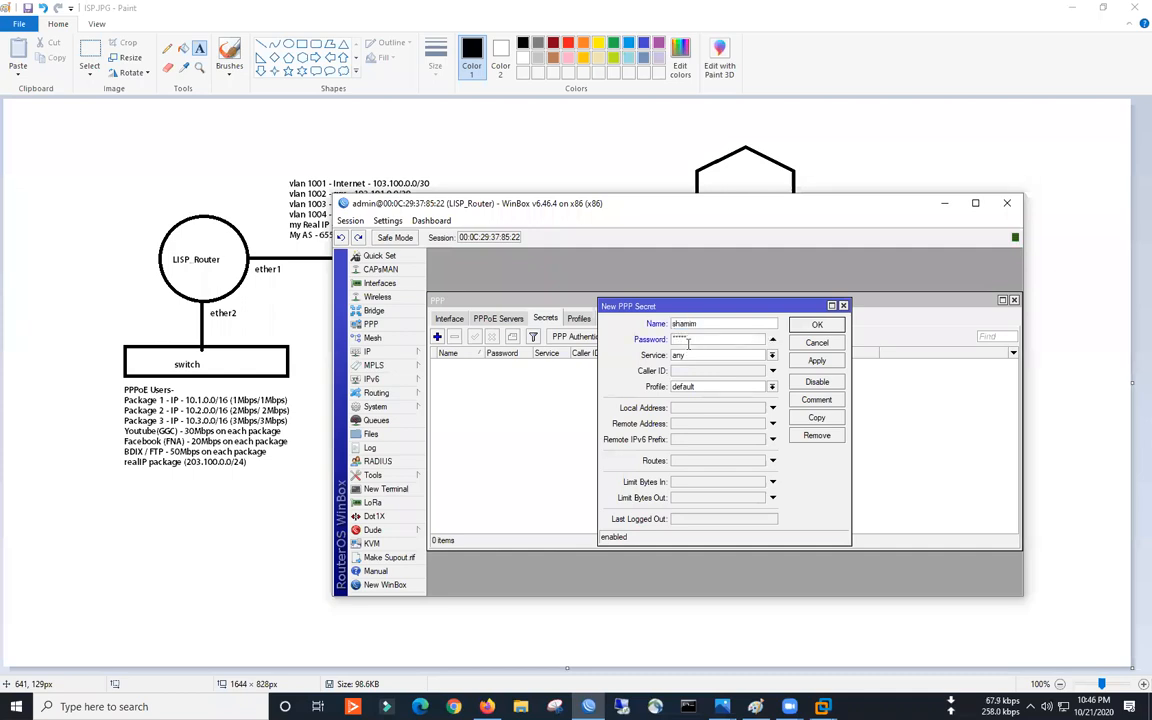
key(Tab)
key(p)
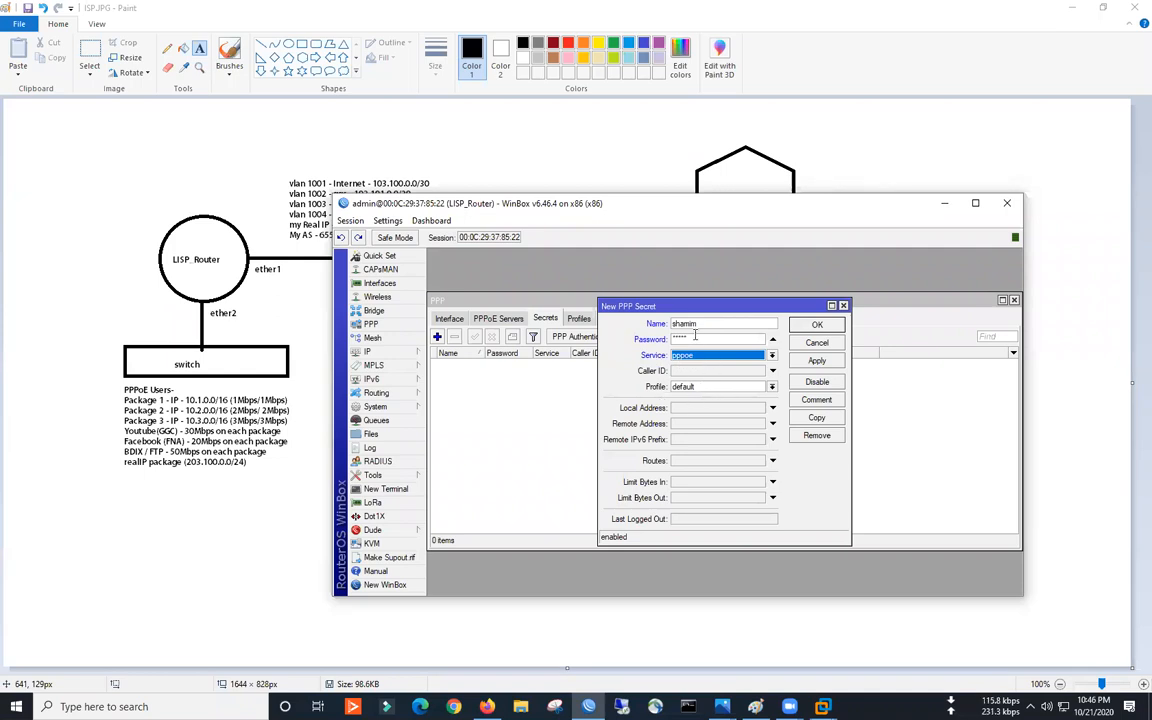
drag(698, 326, 665, 326)
key(Tab)
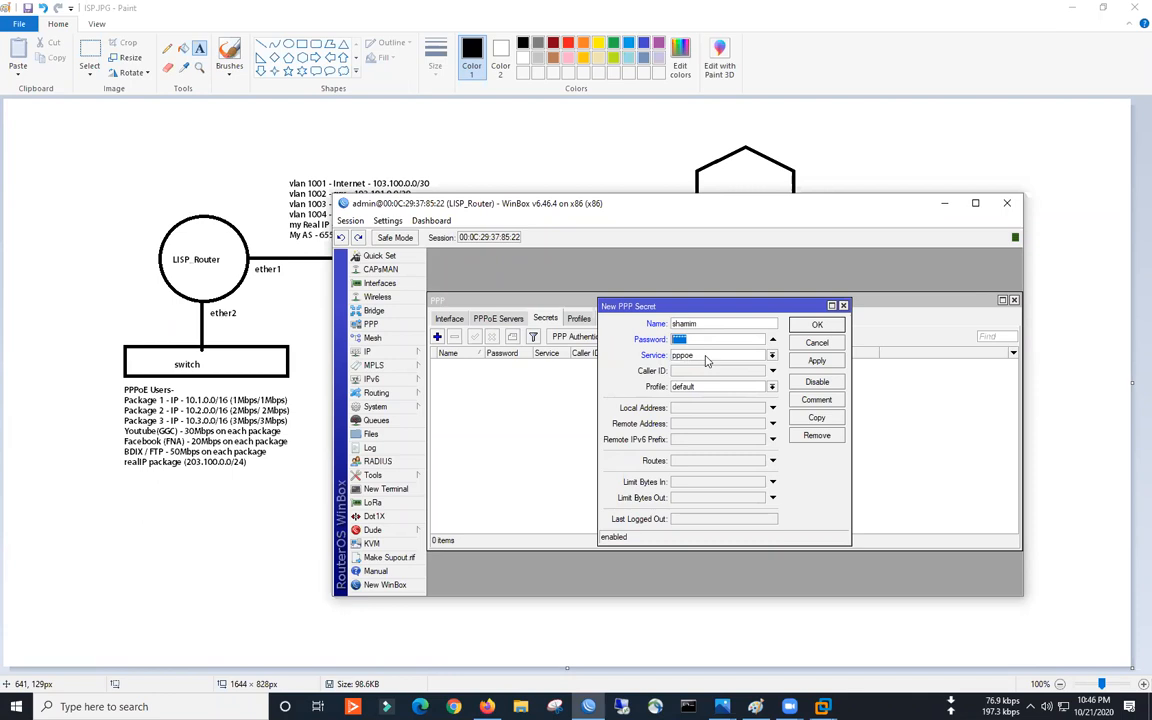
click(698, 387)
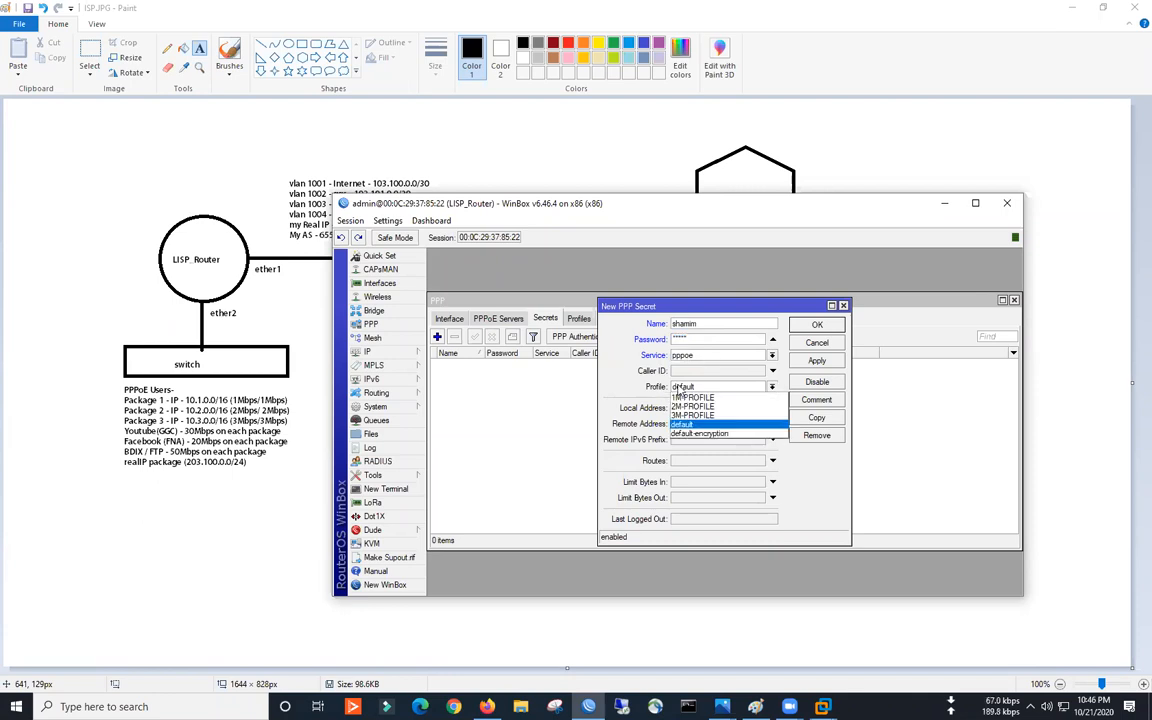
click(703, 398)
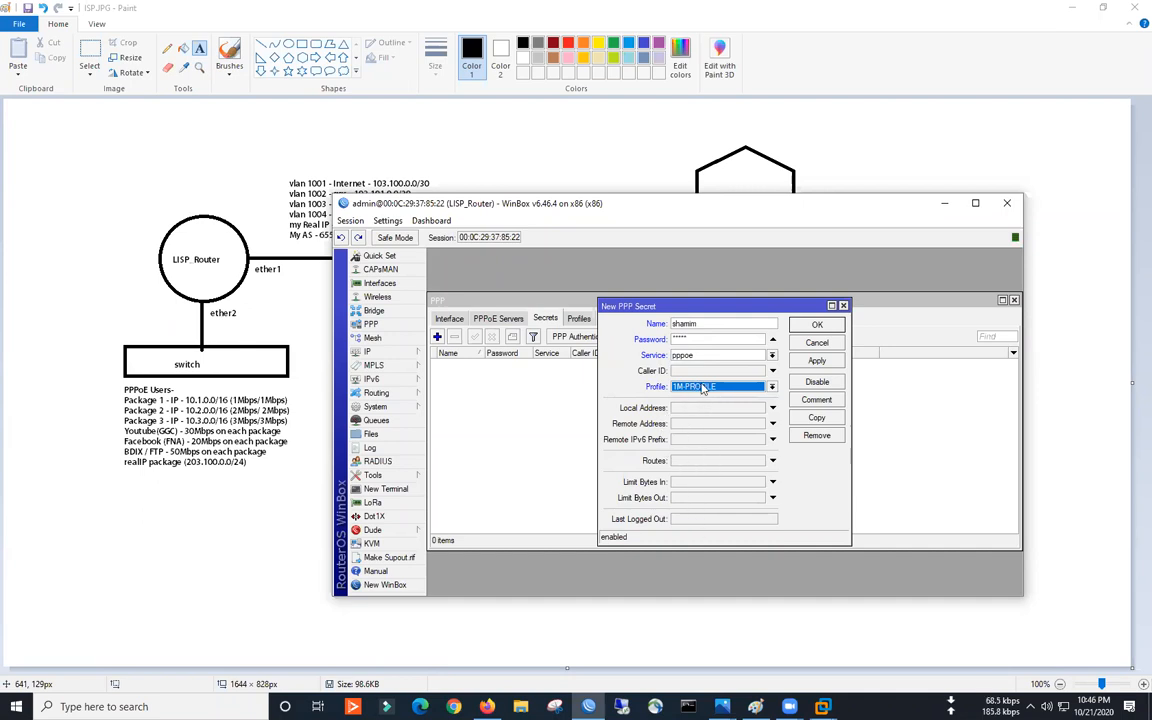
click(817, 325)
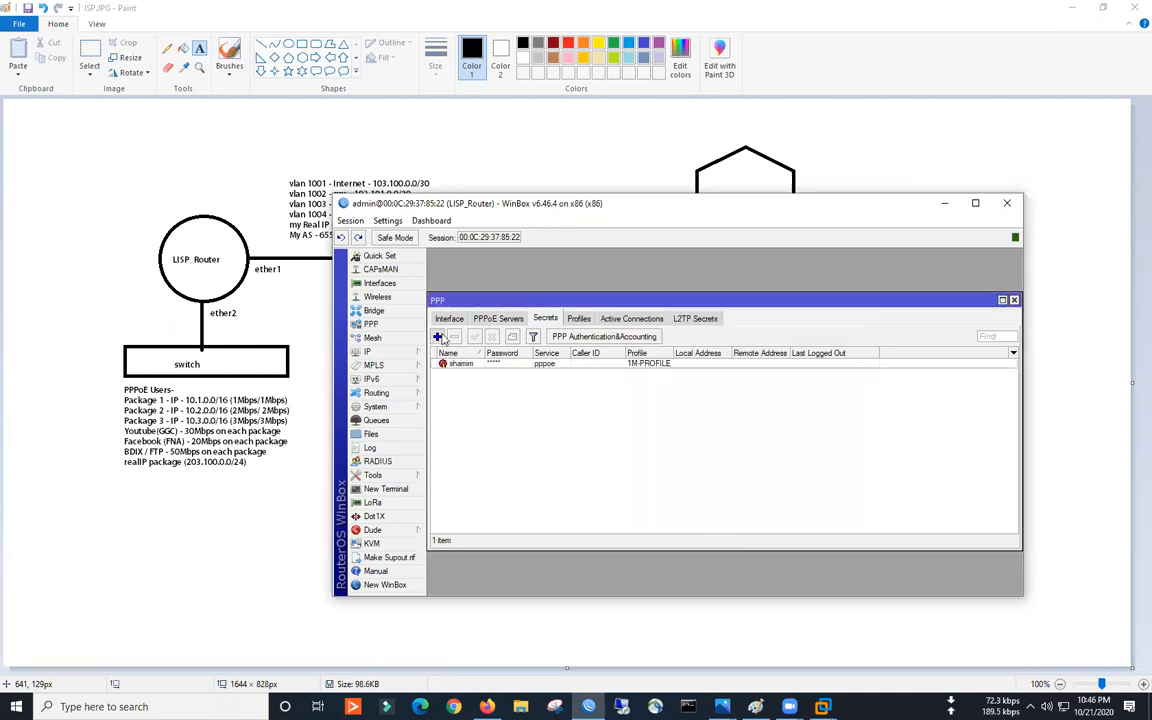
- Add another secret with a user name and password, service pppoe, profile 3M-PROFILE
click(437, 336)
text(shamim1)
click(693, 342)
text(*****)
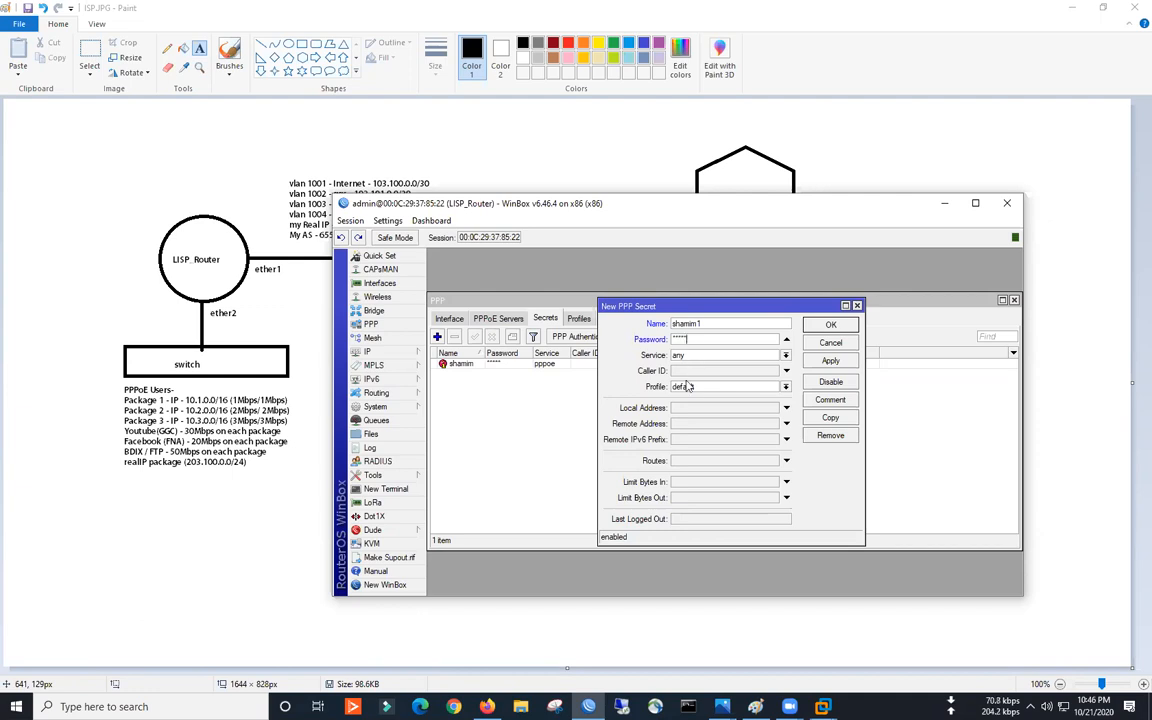
click(700, 387)
click(687, 414)
click(700, 355)
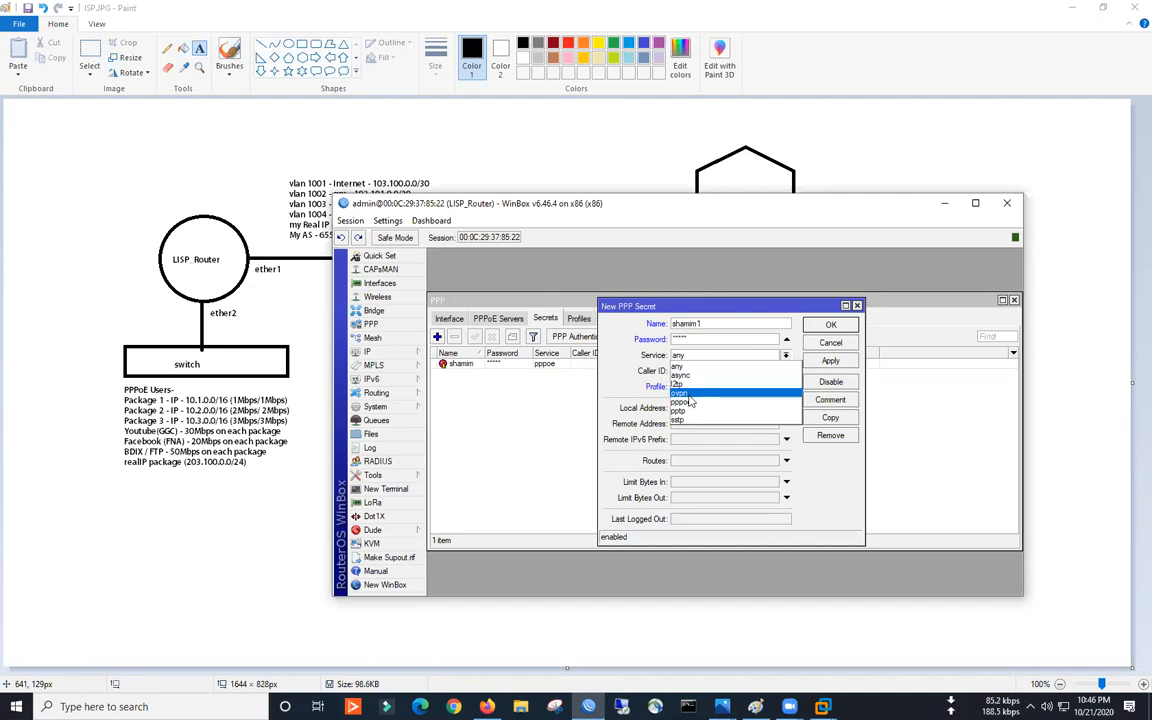
click(682, 401)
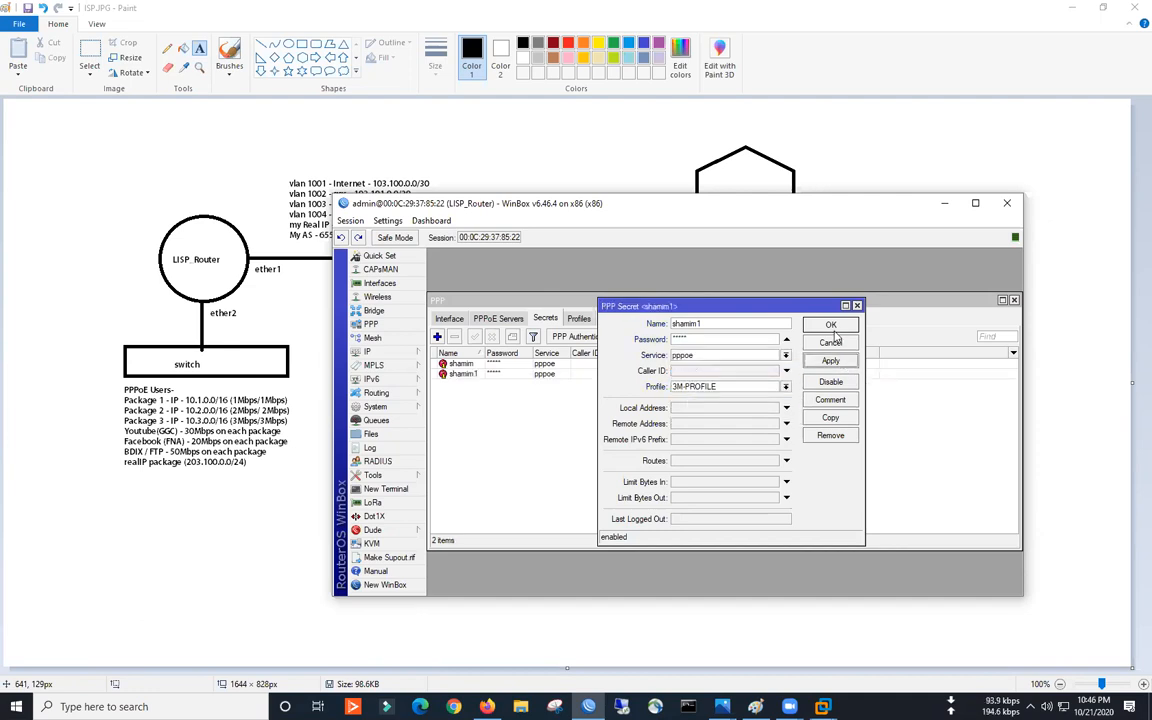
click(830, 325)
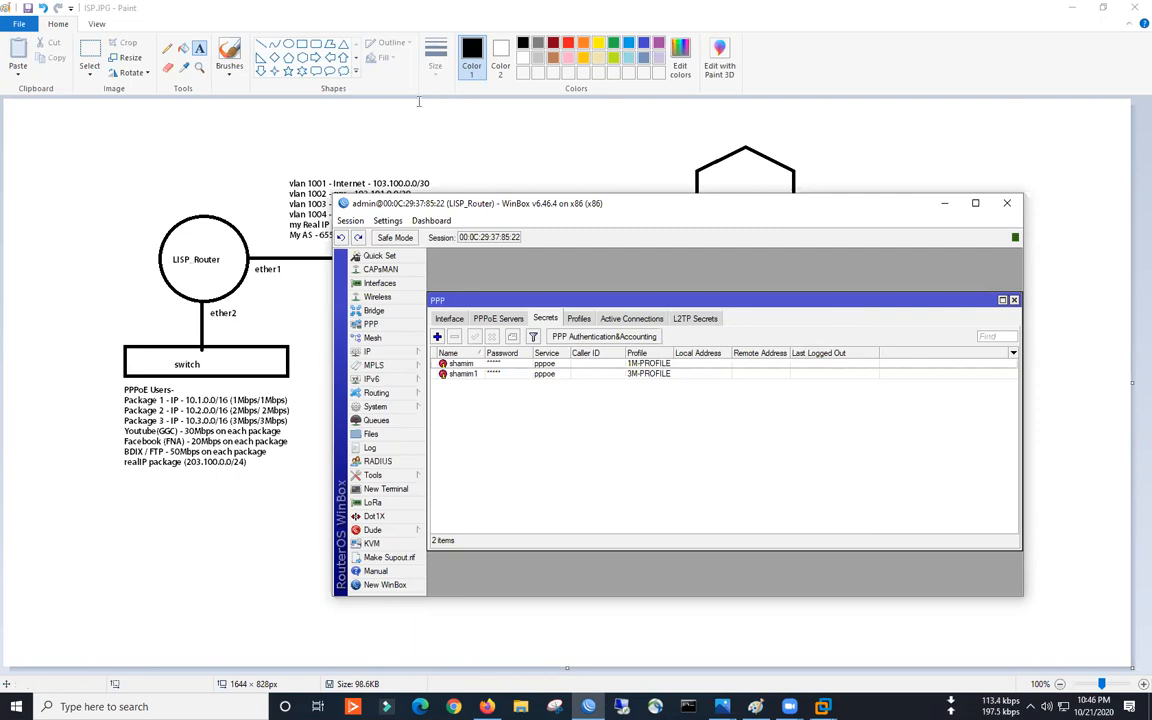
- Draw red curves and arrows beside the PPPoE user notes and circle the two user secrets
mouse_move(128, 378)
mouse_down()
mouse_move(80, 483)
mouse_move(47, 520)
mouse_move(120, 494)
mouse_move(40, 537)
mouse_up()
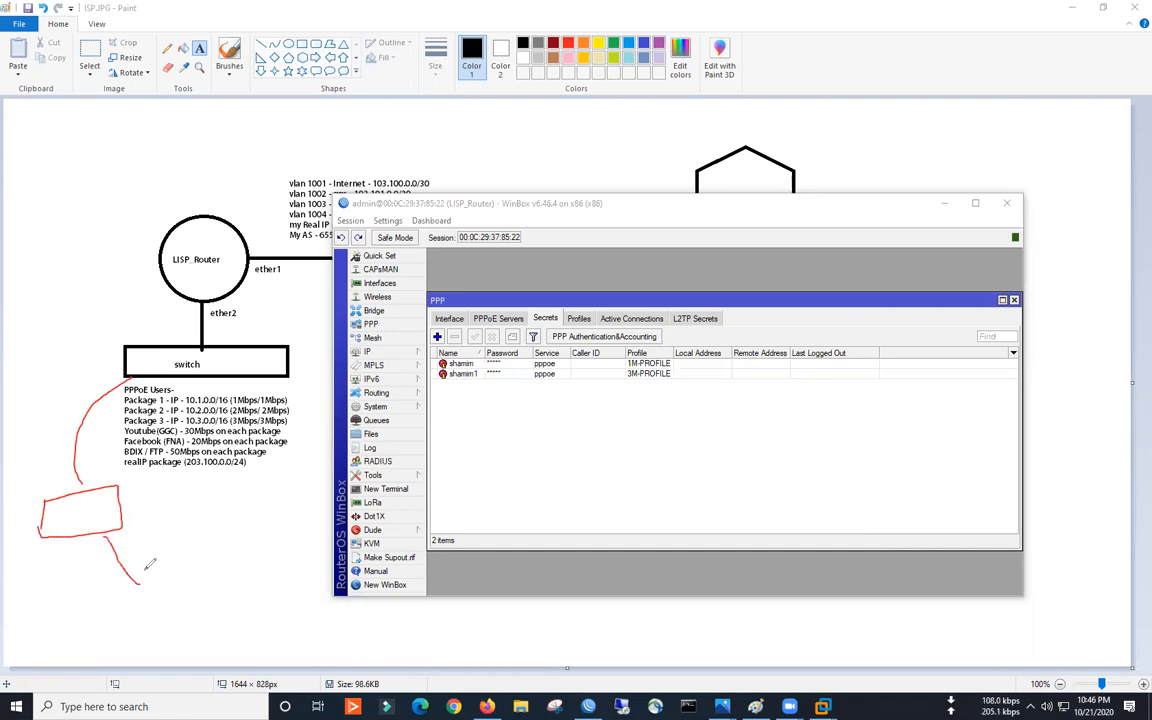
drag(105, 537, 138, 588)
mouse_move(140, 565)
mouse_down()
mouse_move(143, 594)
mouse_move(141, 560)
mouse_move(168, 560)
mouse_move(162, 601)
mouse_move(141, 582)
mouse_up()
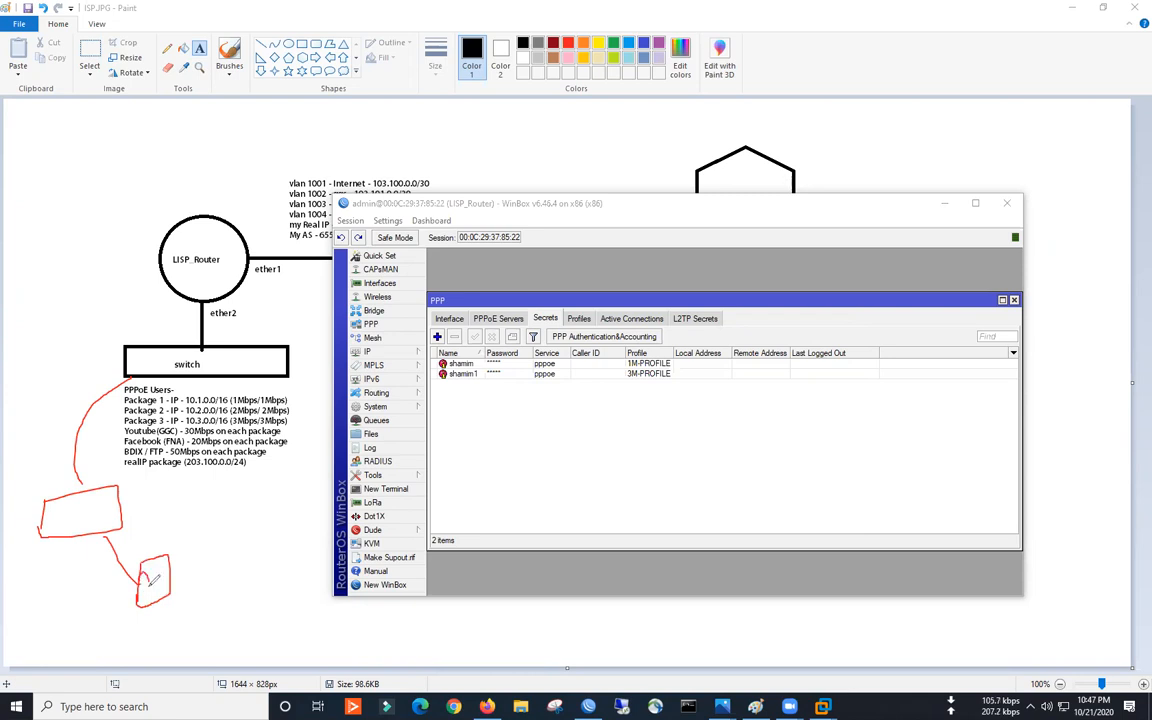
mouse_move(443, 350)
mouse_down()
mouse_move(432, 385)
mouse_move(470, 410)
mouse_move(484, 347)
mouse_up()
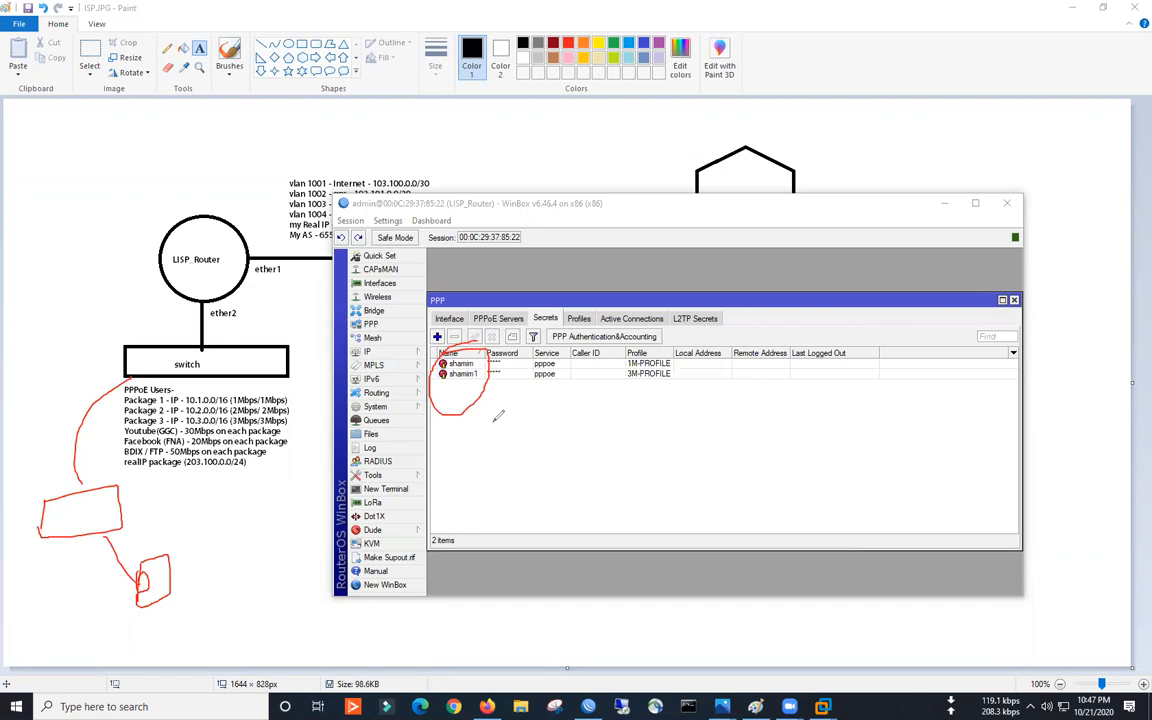
- Underline Package 1 and Package 3, circle the router/switch notes, and box the realIP line in red
drag(190, 401, 105, 401)
drag(207, 424, 108, 424)
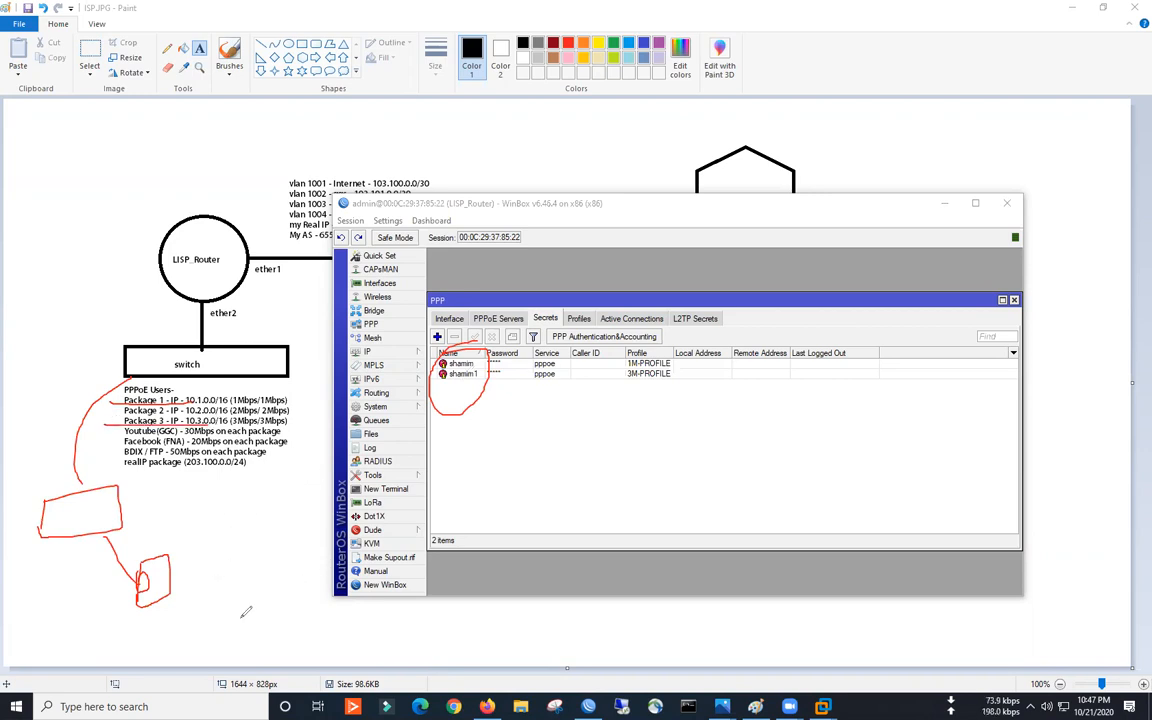
mouse_move(104, 326)
mouse_down()
mouse_move(162, 178)
mouse_move(229, 262)
mouse_move(146, 470)
mouse_move(130, 195)
mouse_up()
mouse_move(137, 559)
mouse_down()
mouse_move(158, 548)
mouse_move(111, 594)
mouse_move(130, 547)
mouse_up()
mouse_move(226, 522)
mouse_down()
mouse_move(240, 558)
mouse_move(231, 589)
mouse_move(242, 564)
mouse_up()
drag(234, 577, 243, 571)
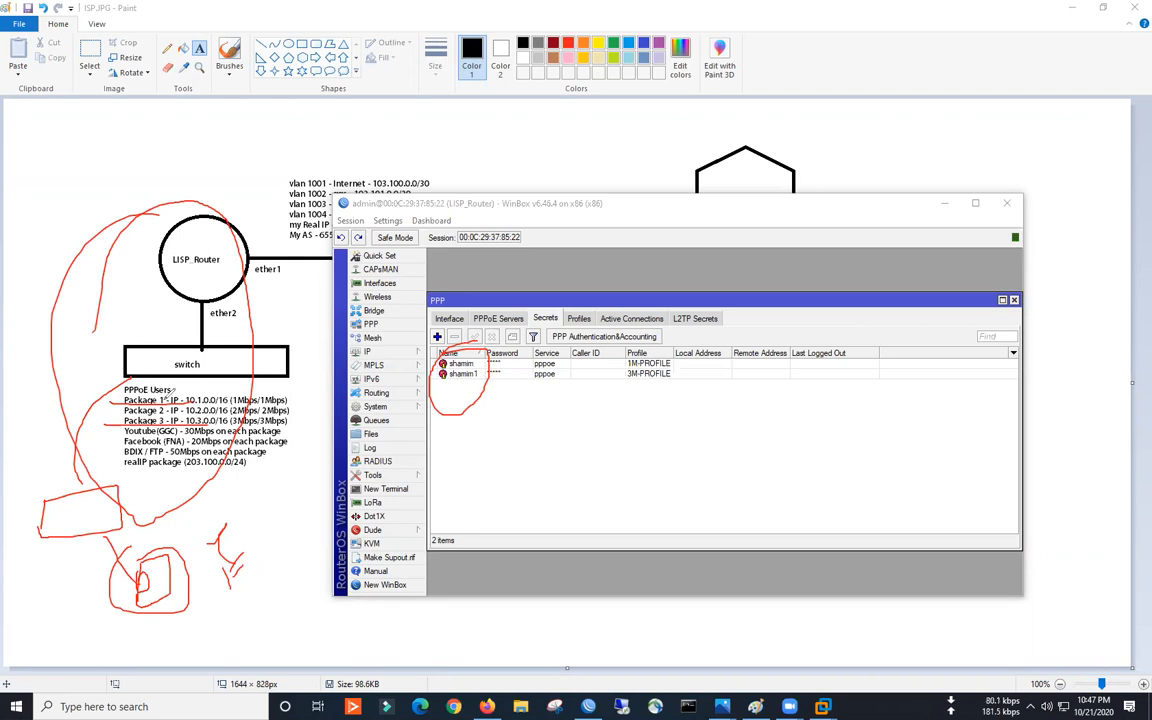
mouse_move(100, 365)
mouse_down()
mouse_move(285, 370)
mouse_move(300, 488)
mouse_move(100, 457)
mouse_move(91, 371)
mouse_up()
mouse_move(127, 472)
mouse_down()
mouse_move(240, 478)
mouse_move(263, 460)
mouse_move(127, 440)
mouse_up()
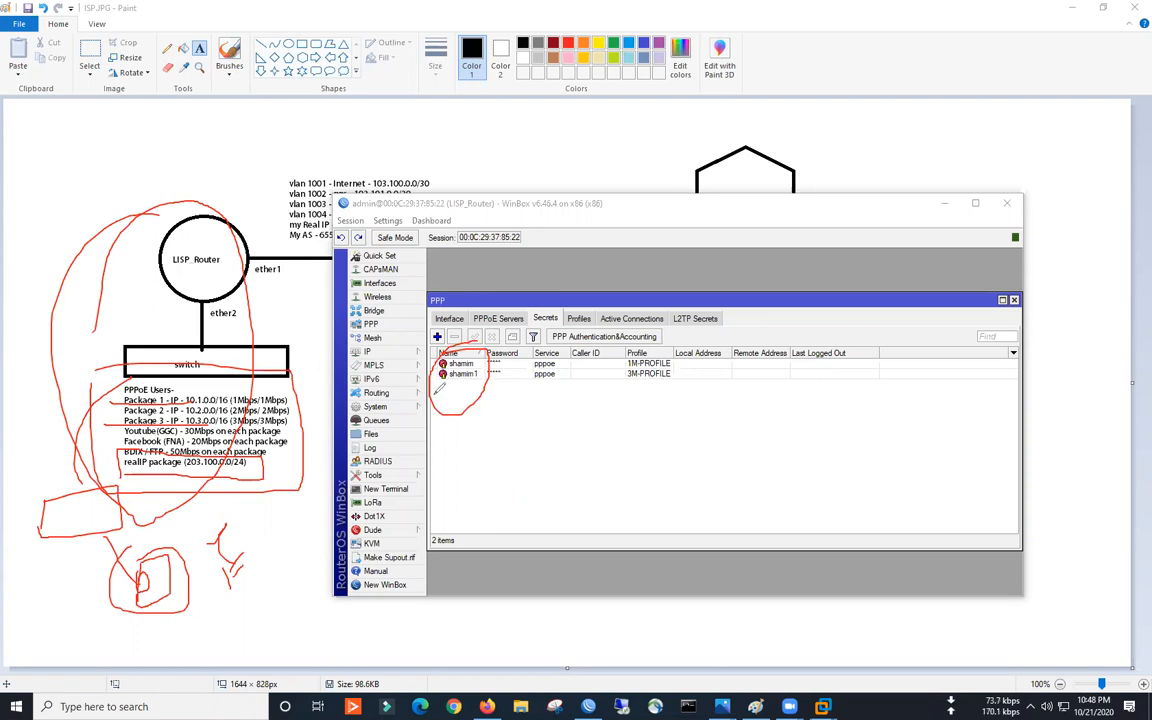
- Start a text box over 203.100.0.0/24 on the diagram, then cancel it empty
drag(186, 465, 234, 461)
click(334, 562)
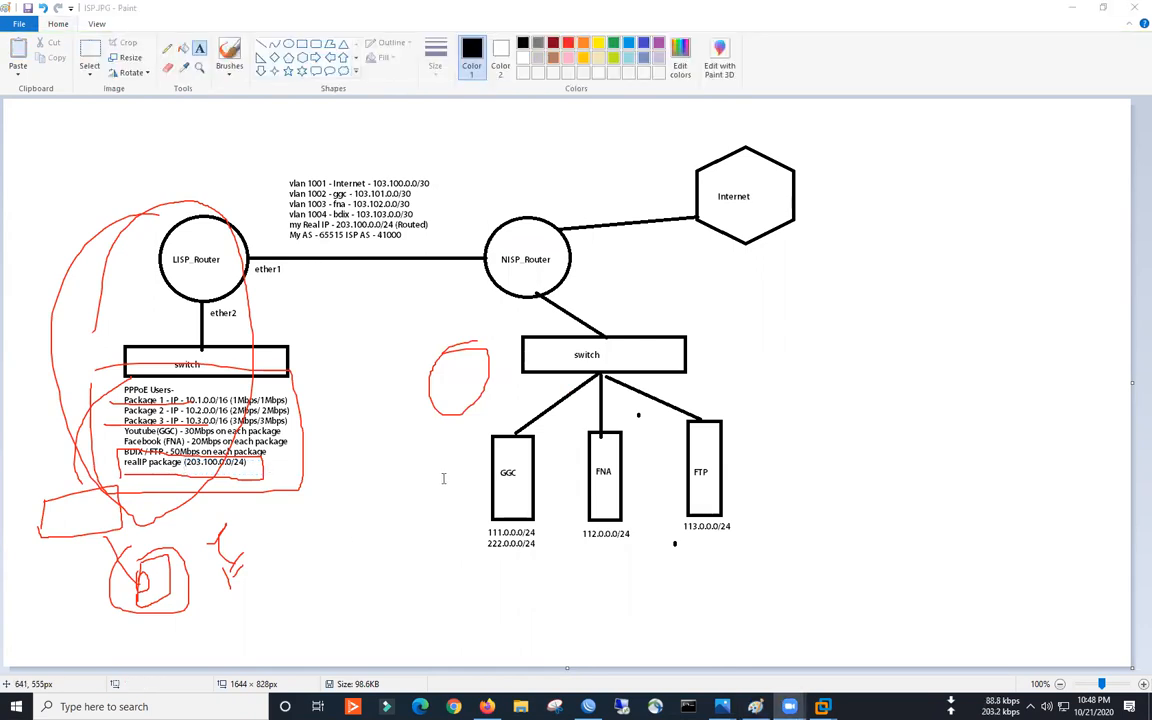
- Add IP address 203.100.0.1/24 on interface PPPoE-BRIDGE, then slide WinBox aside
click(588, 706)
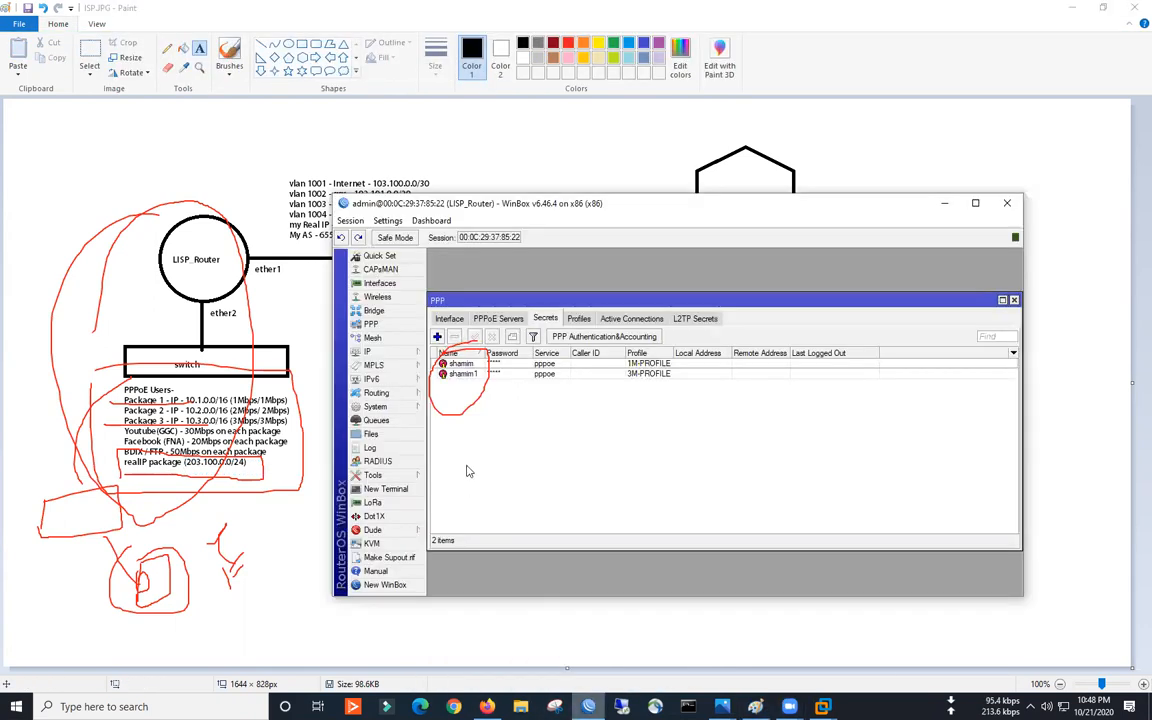
click(368, 352)
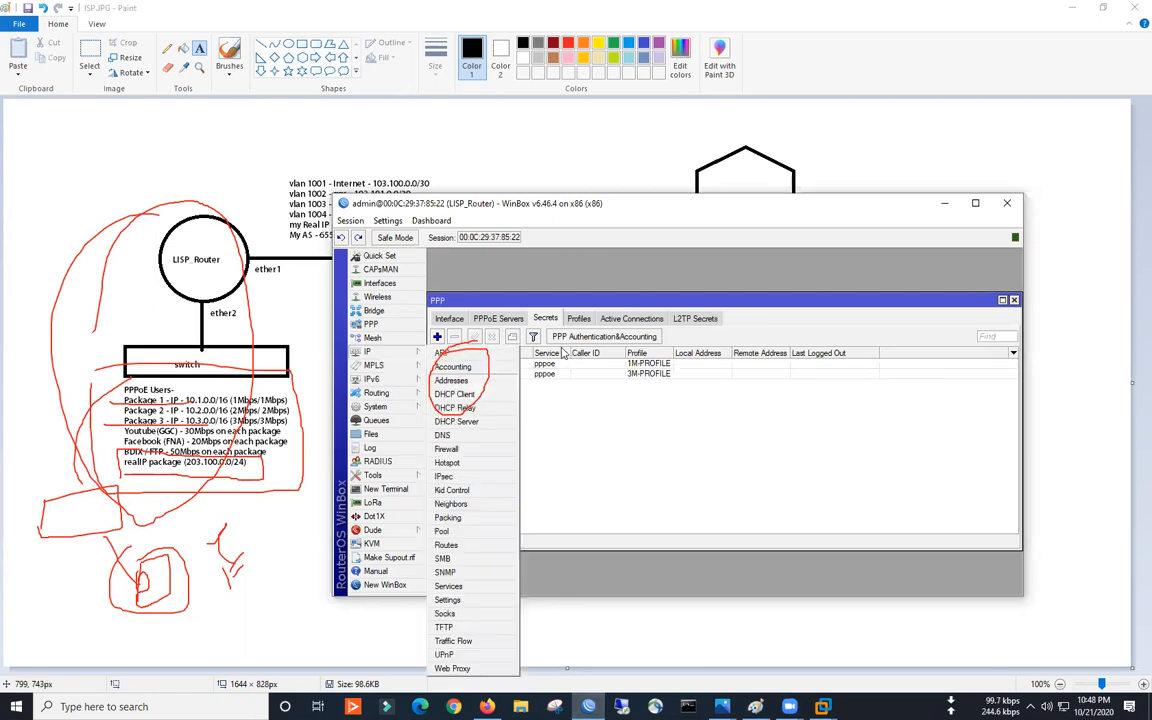
click(480, 347)
click(500, 297)
text(2)
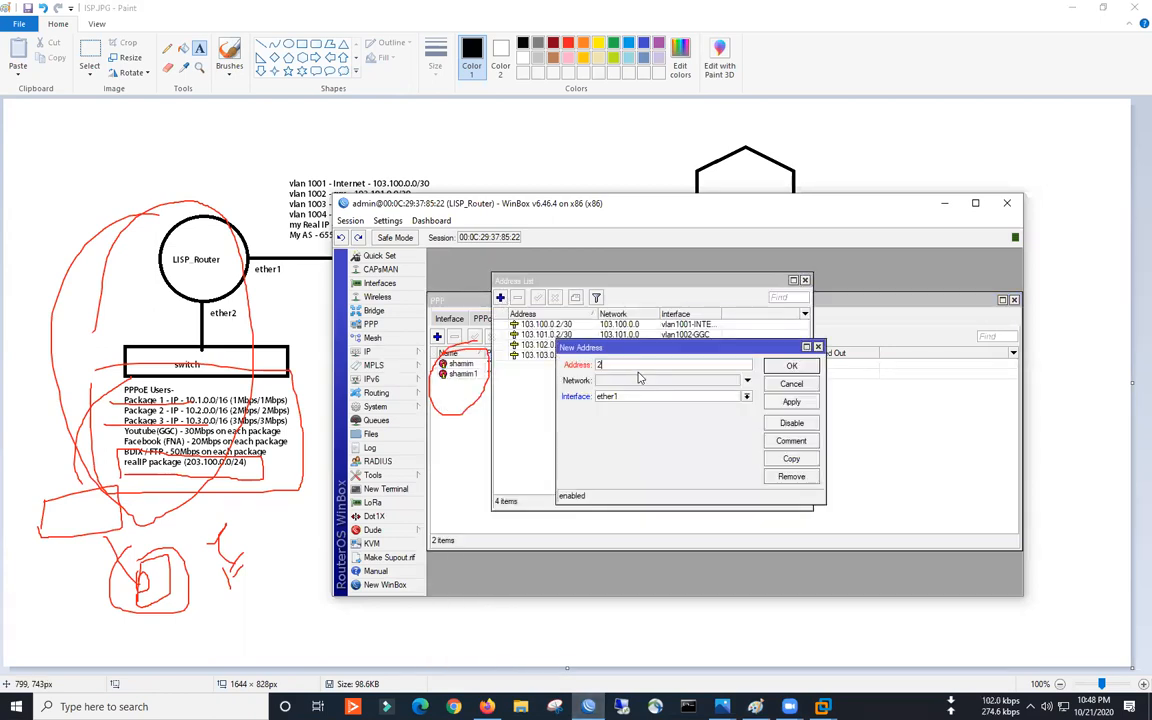
text(03.100.0.1/24)
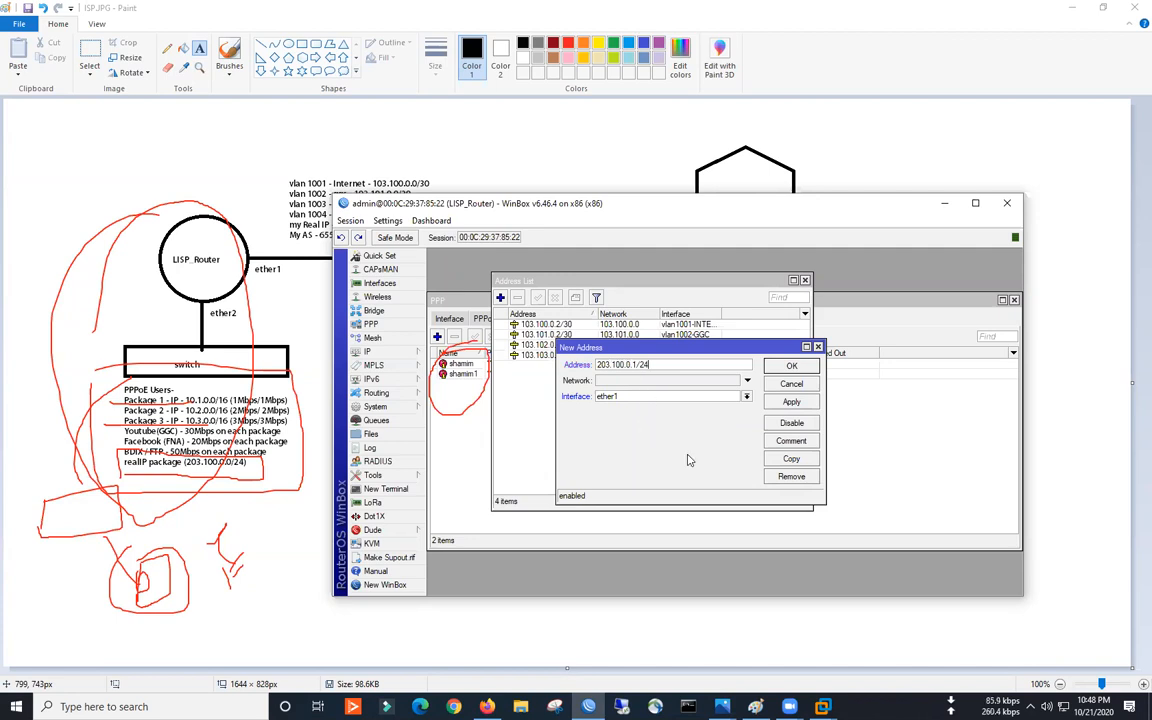
click(680, 396)
click(600, 406)
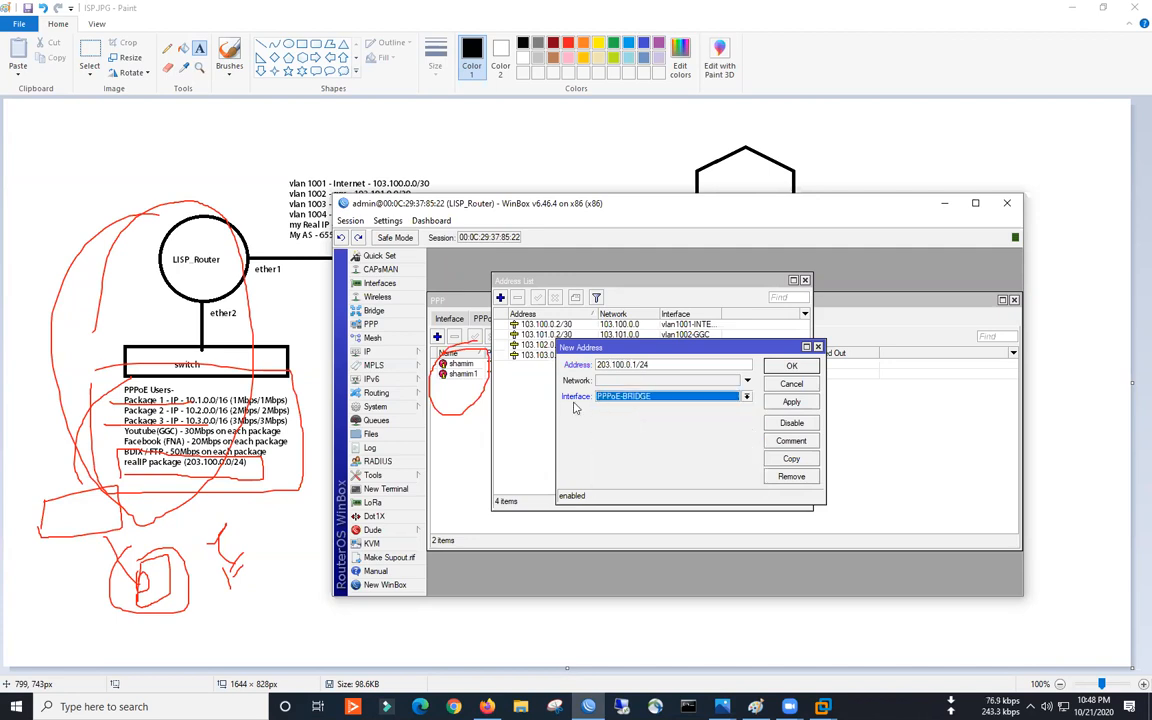
click(791, 402)
click(791, 366)
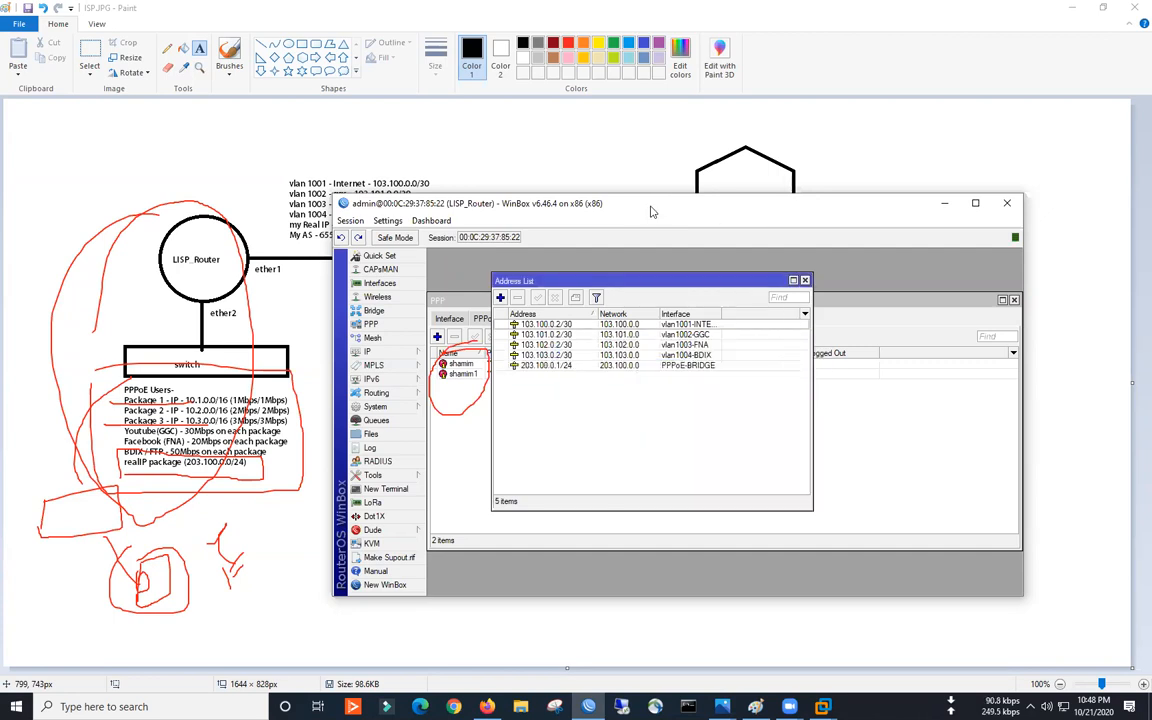
drag(651, 211, 873, 201)
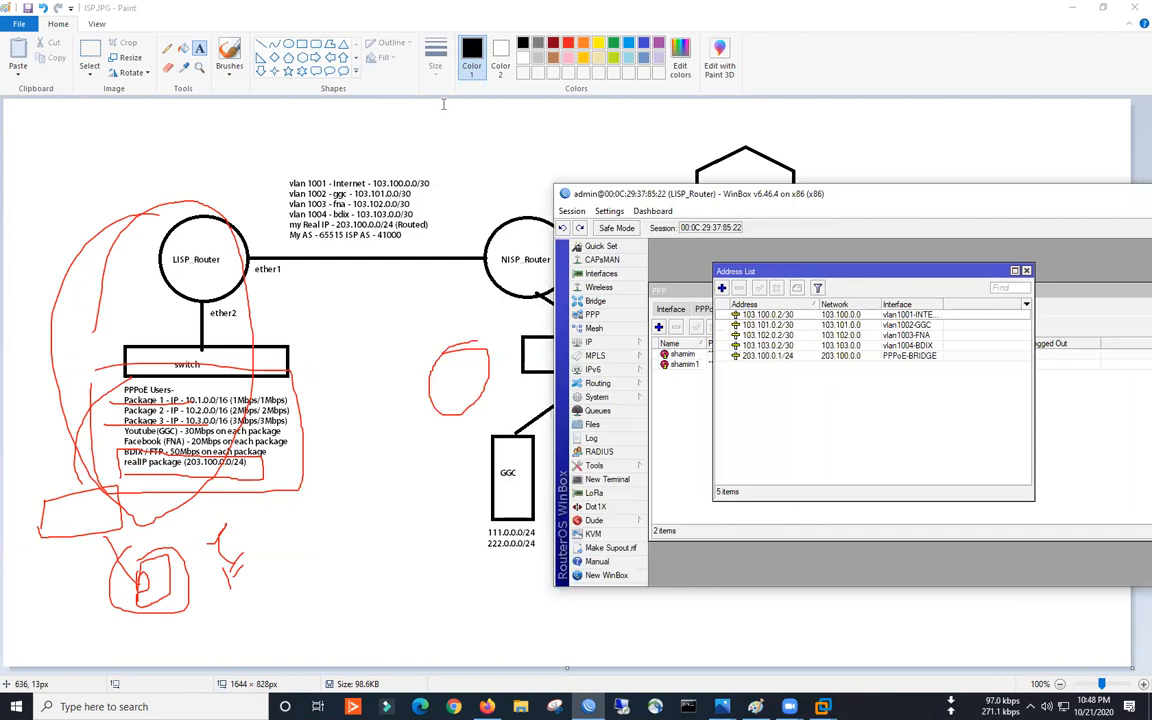
- Draw red lines and circles around LISP_Router and between the switch and NISP_Router
mouse_move(165, 254)
mouse_down()
mouse_move(67, 173)
mouse_move(33, 201)
mouse_move(134, 187)
mouse_move(45, 212)
mouse_up()
mouse_move(55, 157)
mouse_down()
mouse_move(7, 145)
mouse_move(27, 122)
mouse_move(17, 122)
mouse_up()
drag(13, 158, 5, 229)
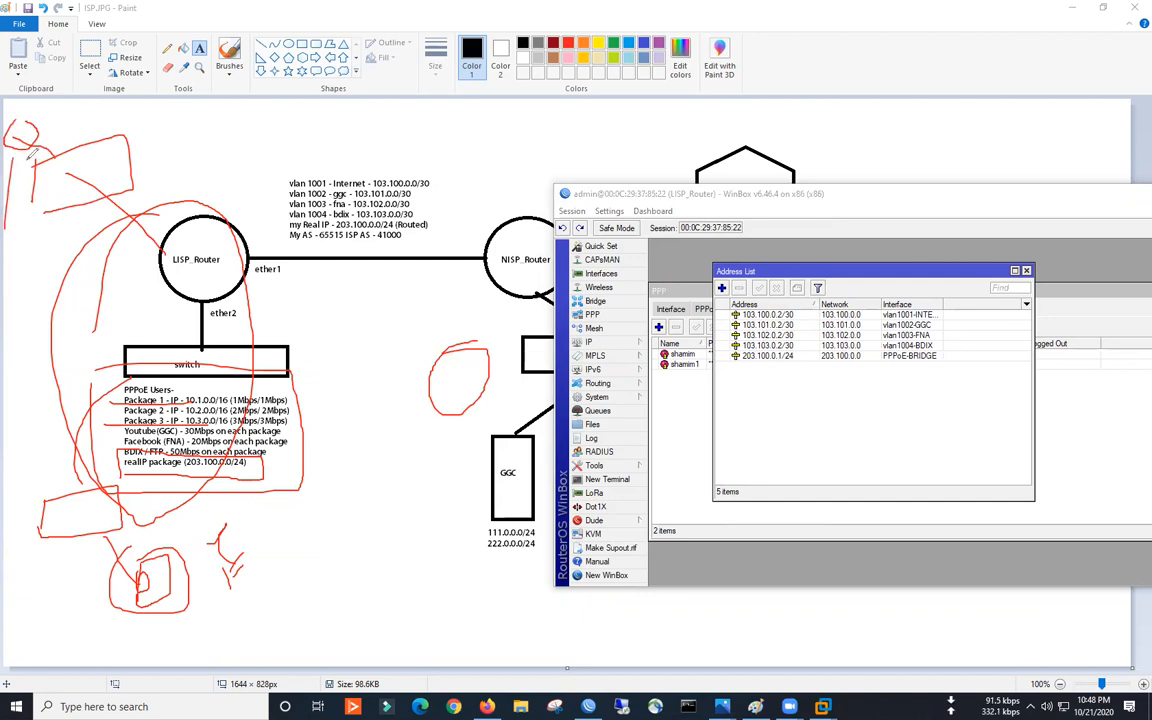
drag(13, 153, 30, 188)
mouse_move(311, 321)
mouse_down()
mouse_move(446, 304)
mouse_move(466, 329)
mouse_up()
drag(302, 369, 477, 346)
drag(317, 397, 455, 377)
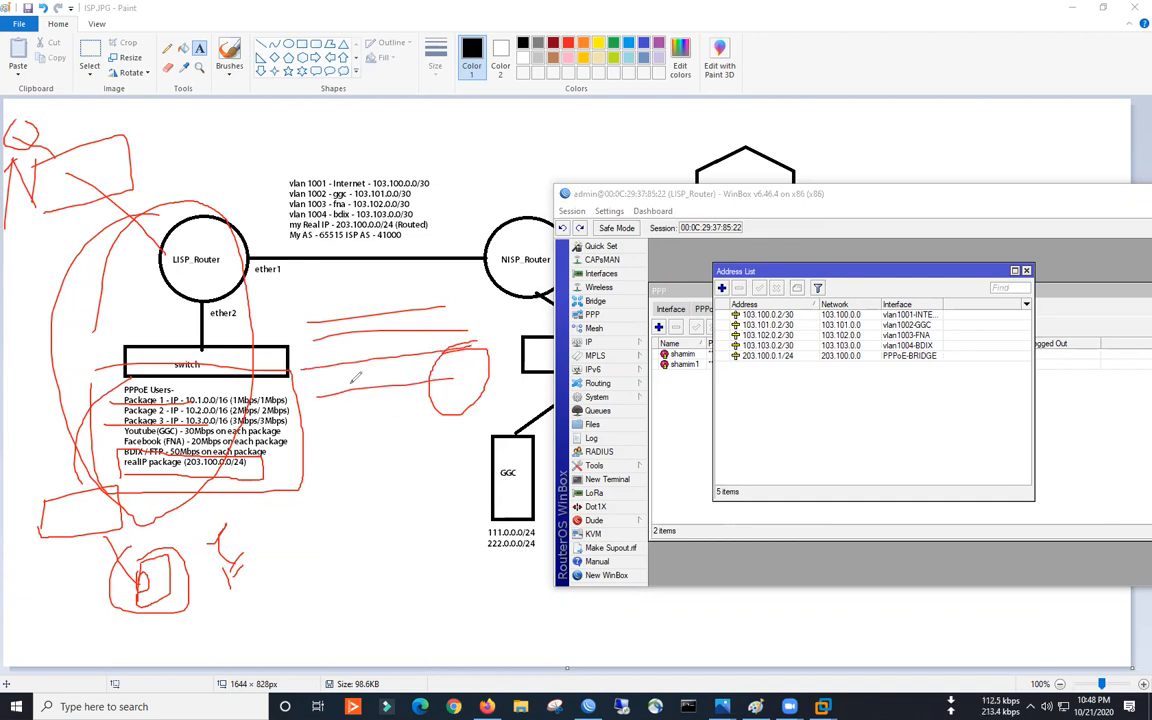
mouse_move(337, 315)
mouse_down()
mouse_move(378, 320)
mouse_move(346, 428)
mouse_move(343, 314)
mouse_up()
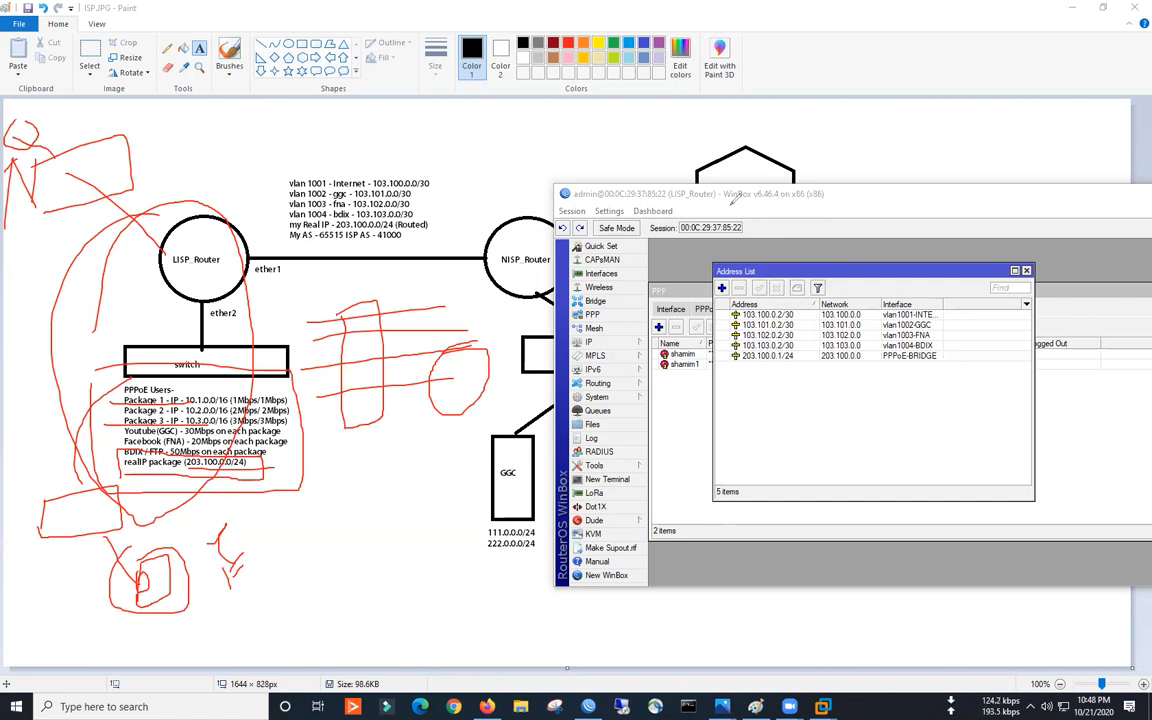
- Underline the 203.100.0.1/24 row in red, bring WinBox back, and close the Address List
drag(742, 366, 920, 362)
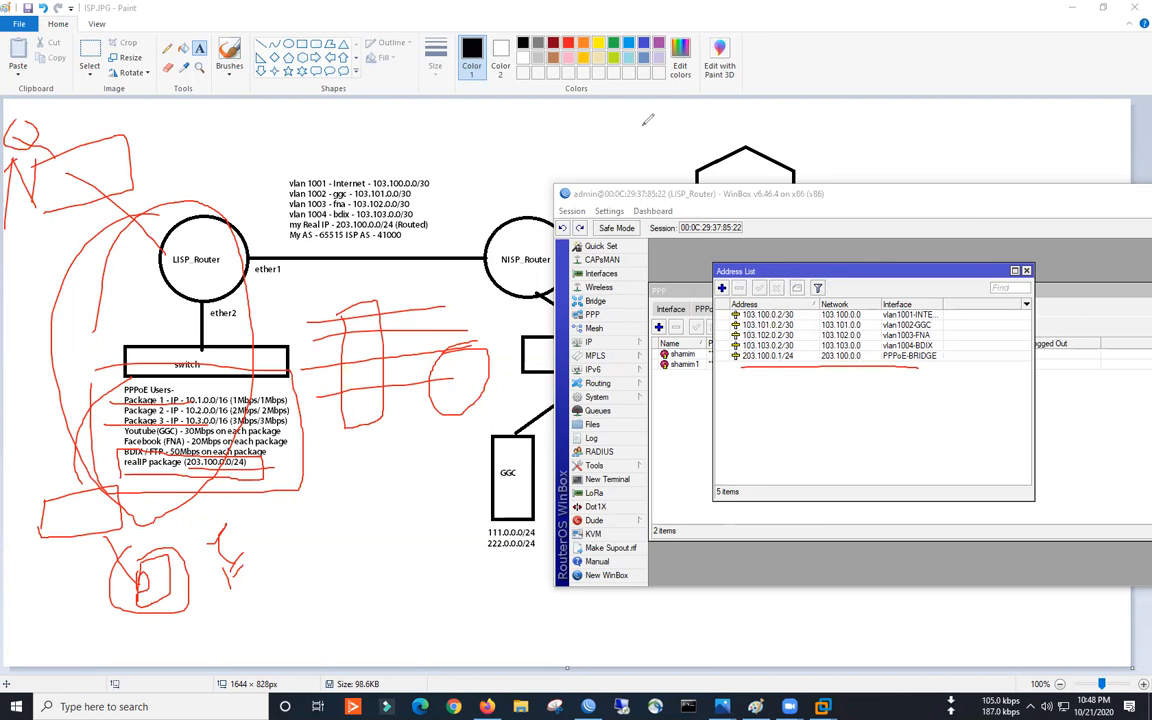
drag(719, 190, 385, 179)
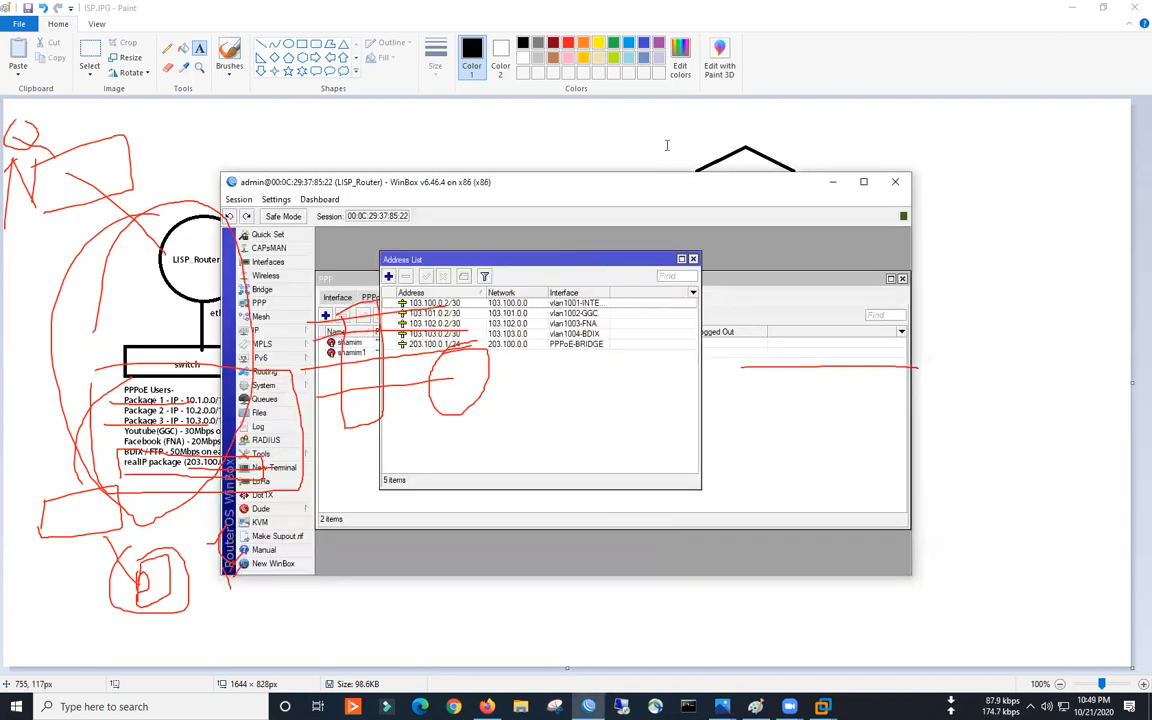
click(693, 259)
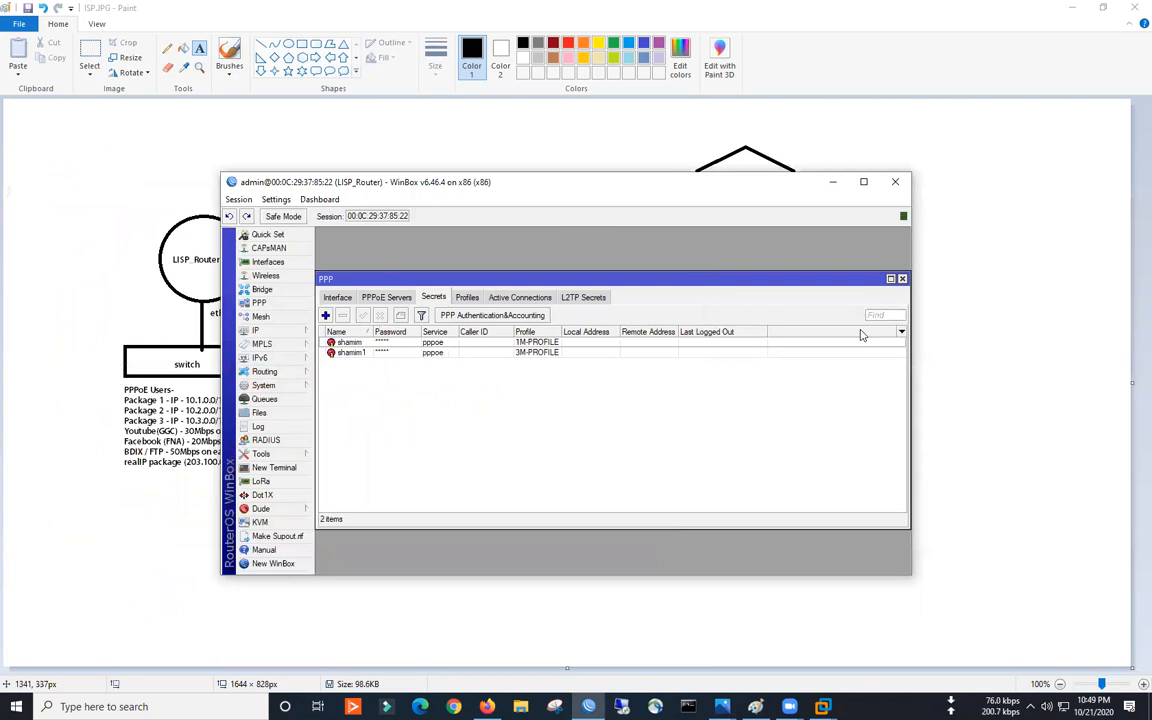
- Close PPP Secrets and open the queue list, repositioning the windows beside the diagram
click(903, 280)
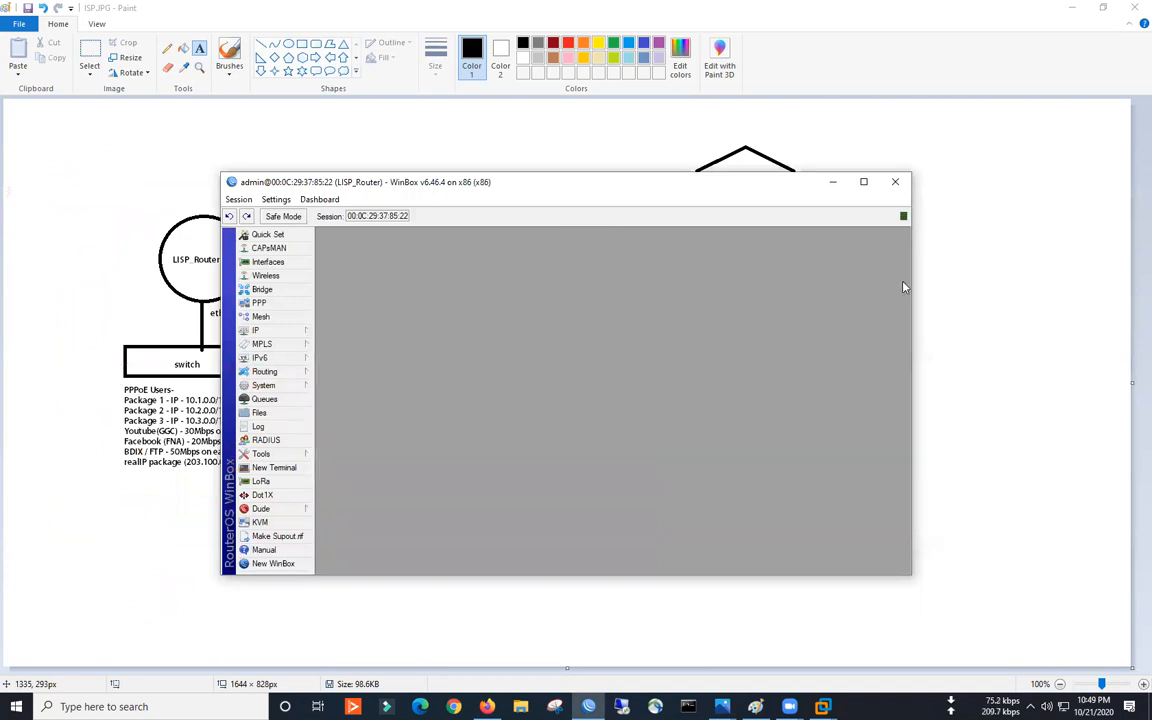
click(264, 399)
drag(490, 287, 439, 278)
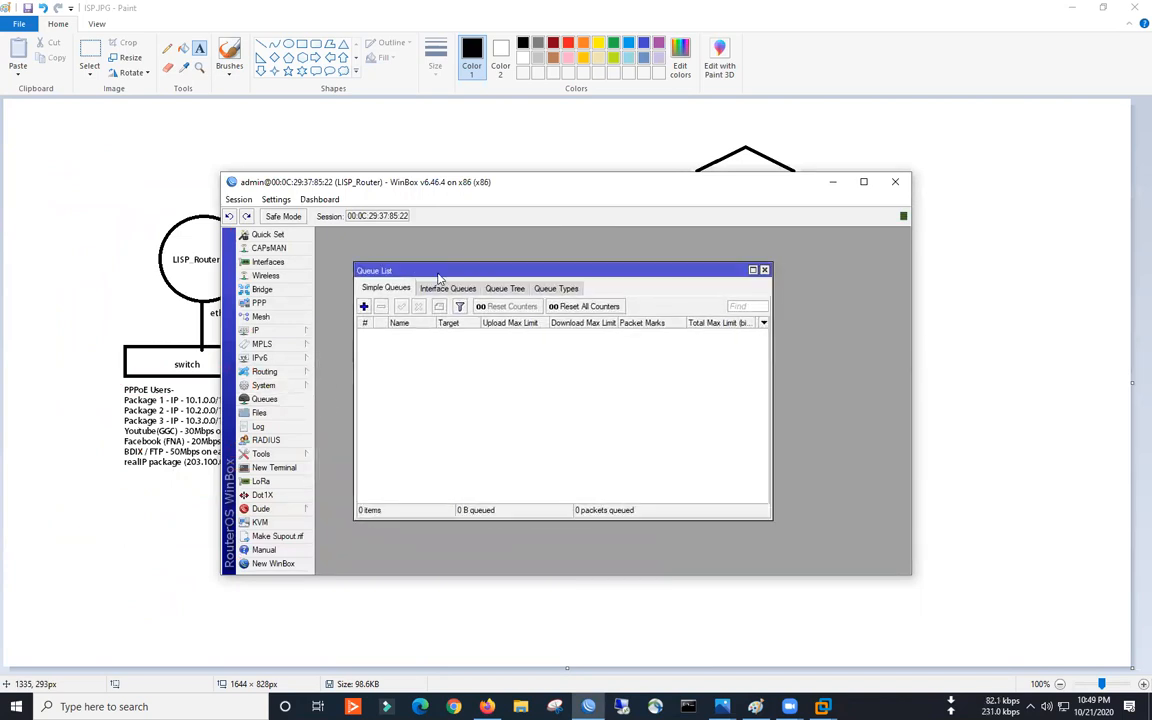
drag(430, 184, 538, 184)
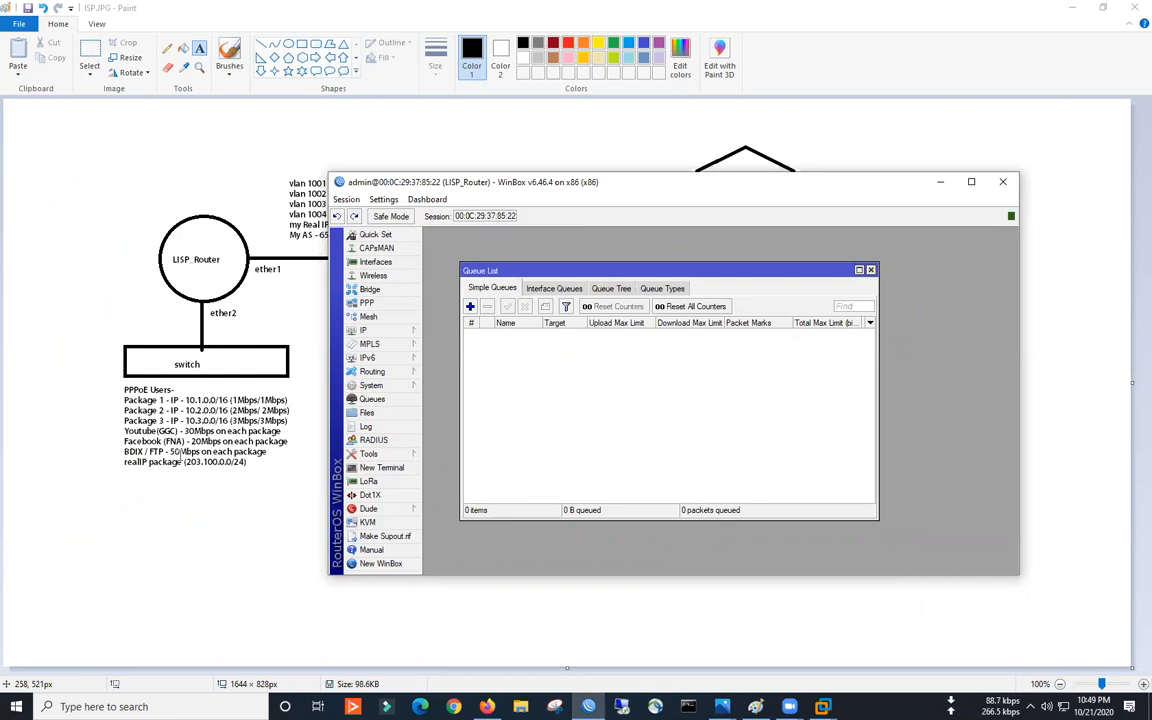
- Add three simple queues named GGC, FNA and BDIX
click(470, 307)
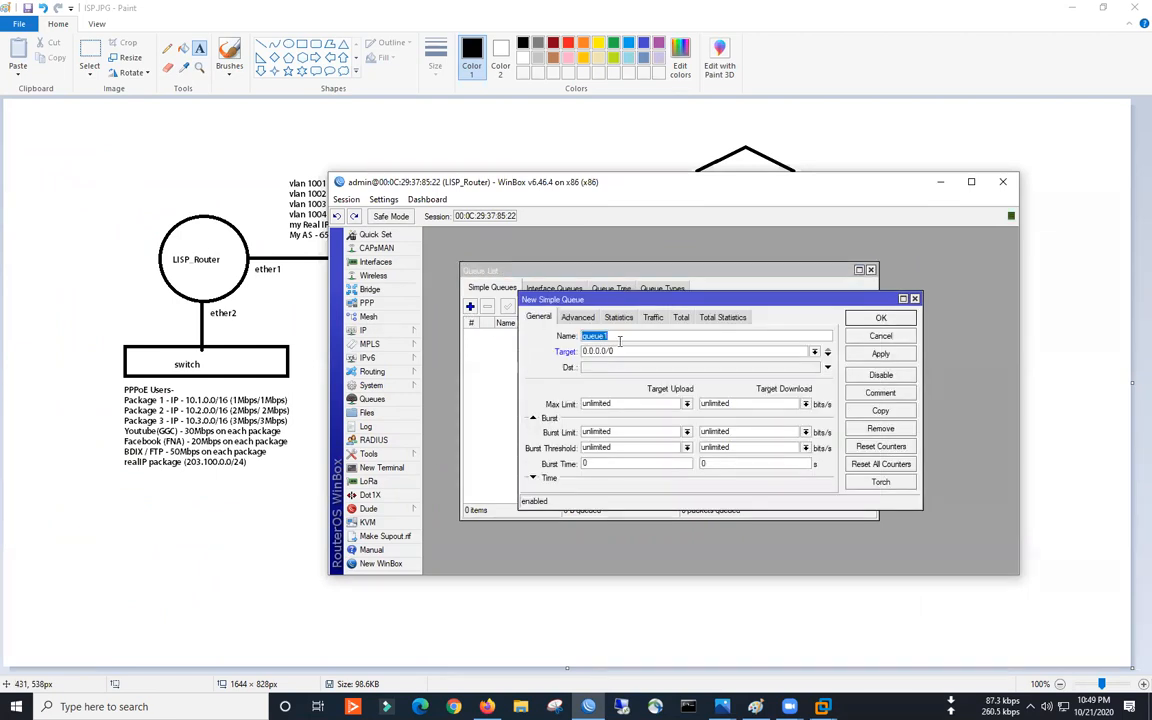
text(GGC)
click(888, 319)
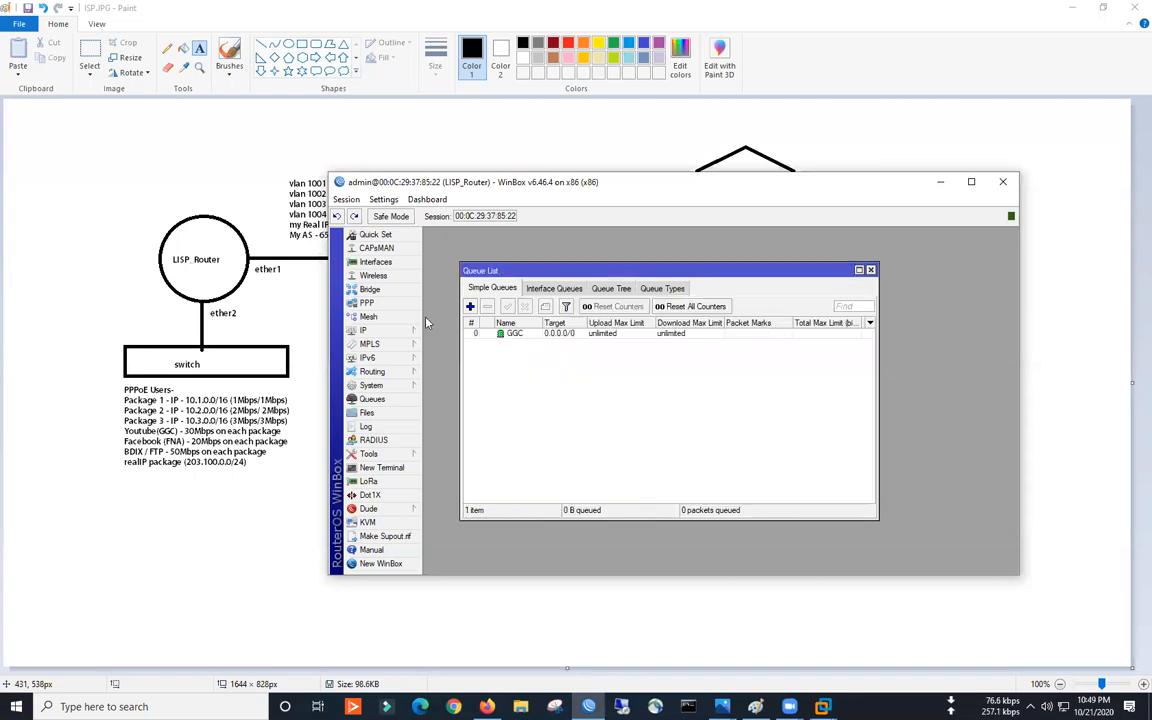
click(470, 307)
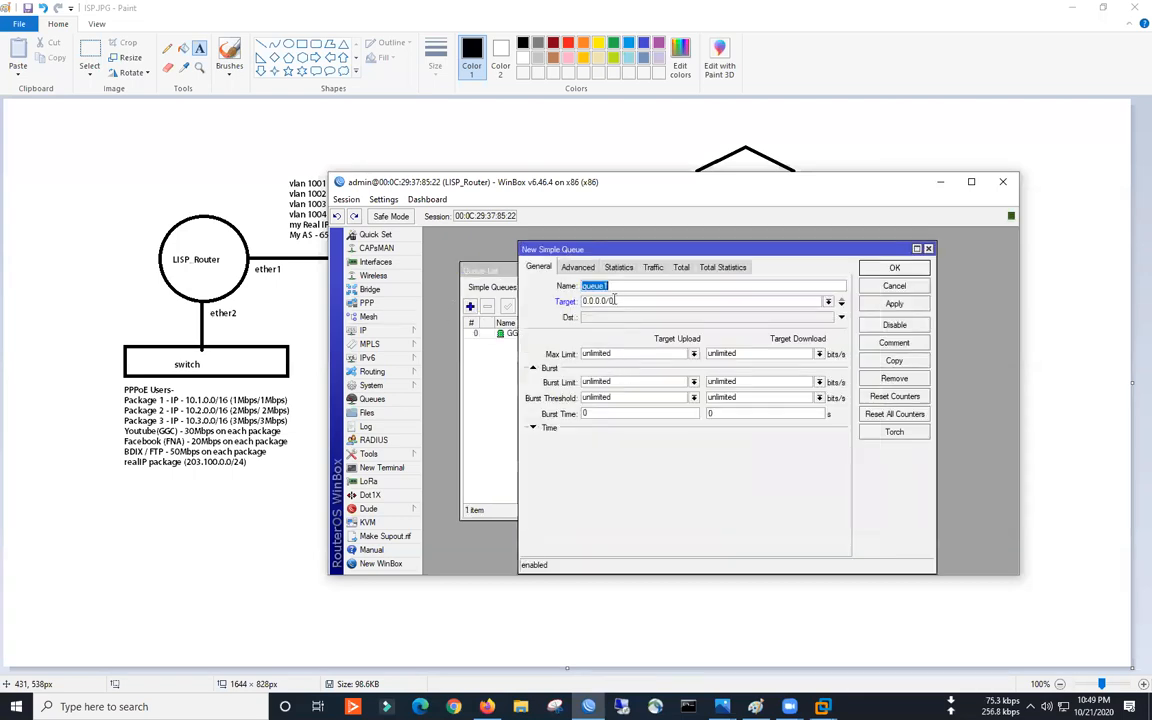
text(FNA)
key(Return)
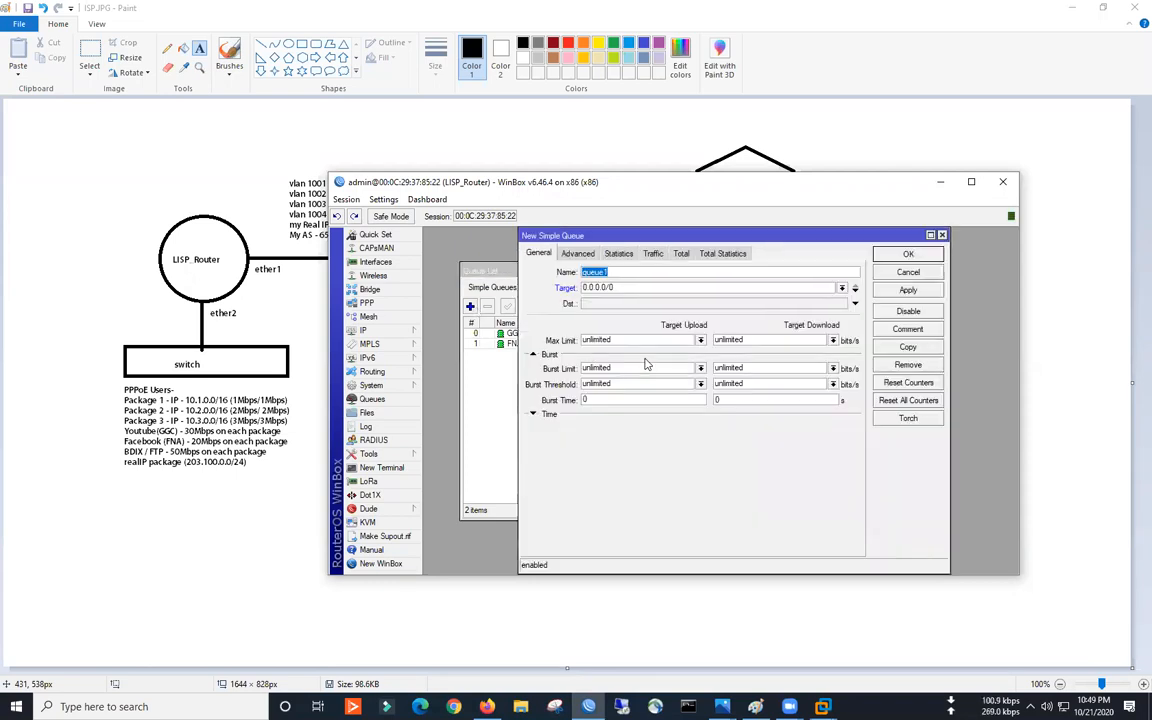
text(BDIX)
click(902, 254)
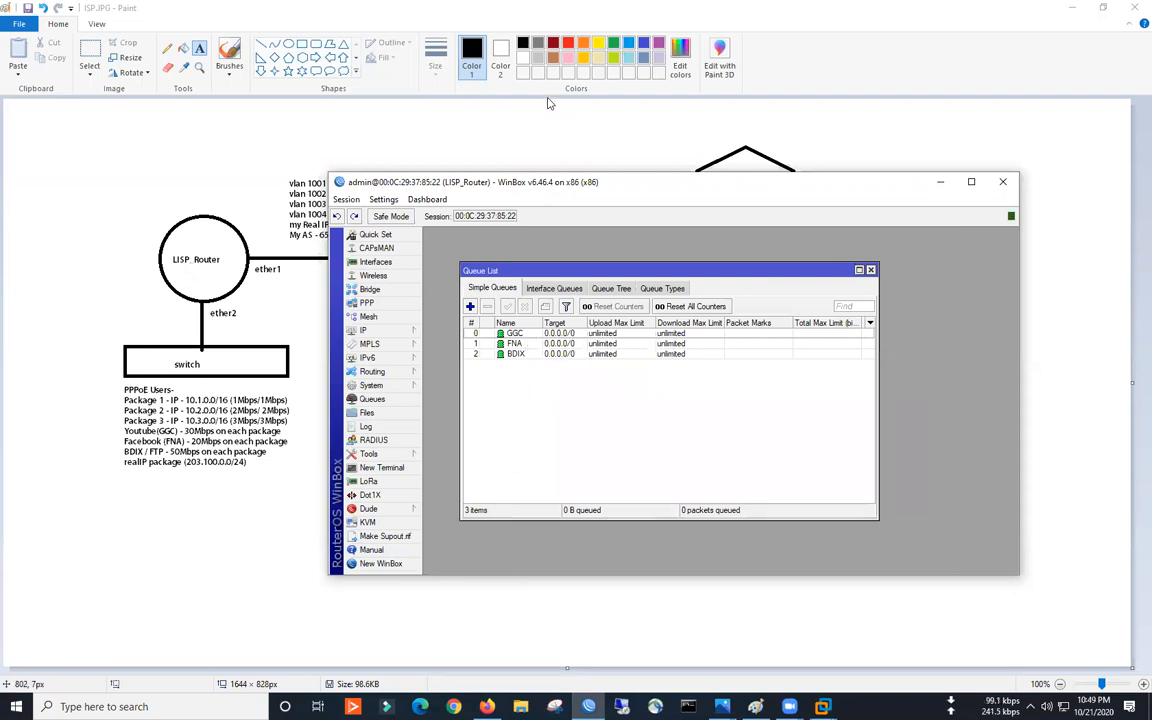
- Place the red note 'destination based queue' at the lower left of the Paint diagram
drag(127, 541, 395, 569)
text(destination based queue)
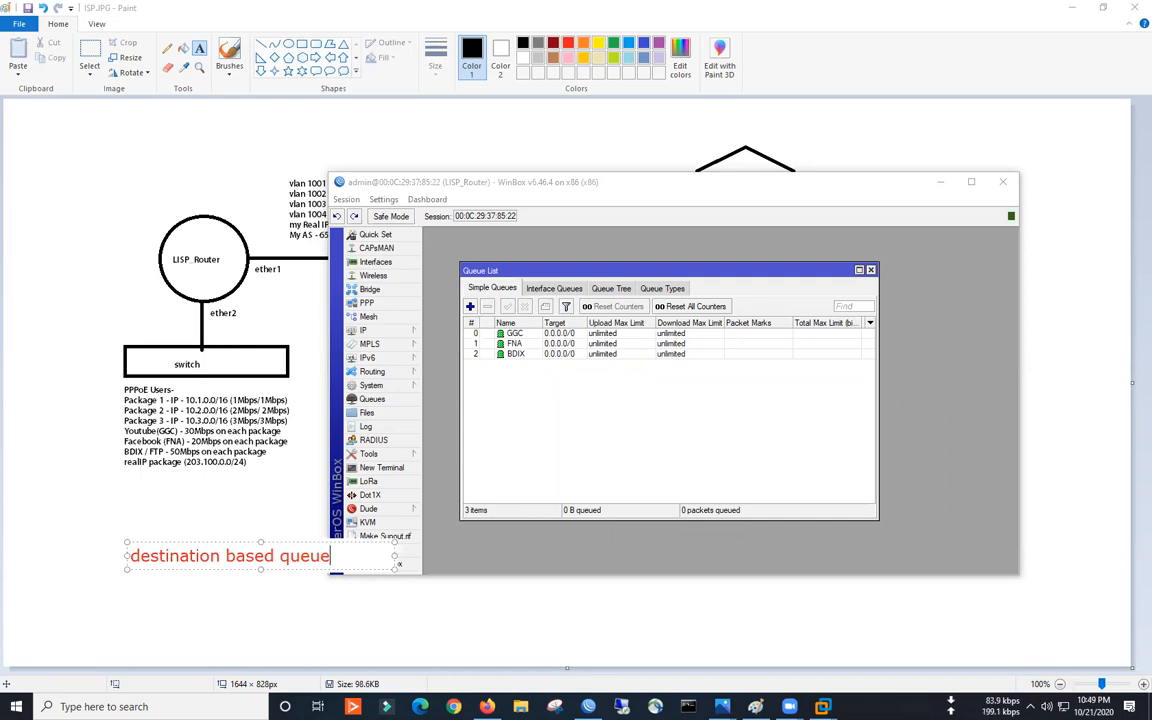
drag(249, 541, 190, 541)
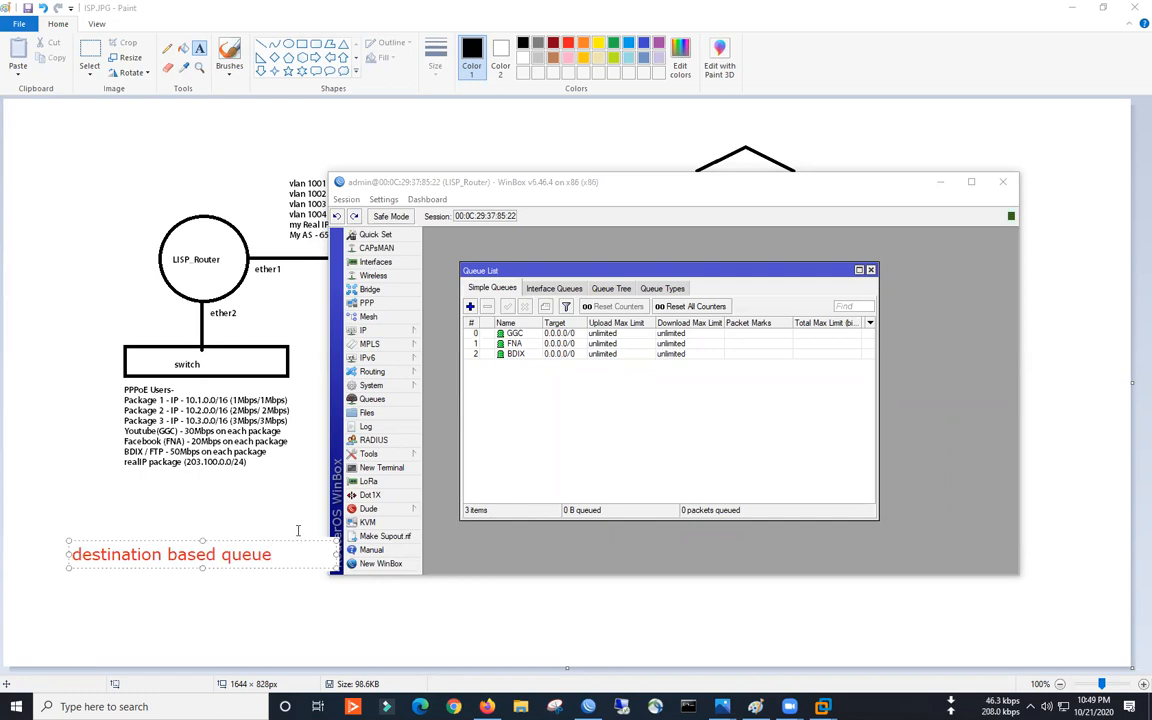
click(299, 500)
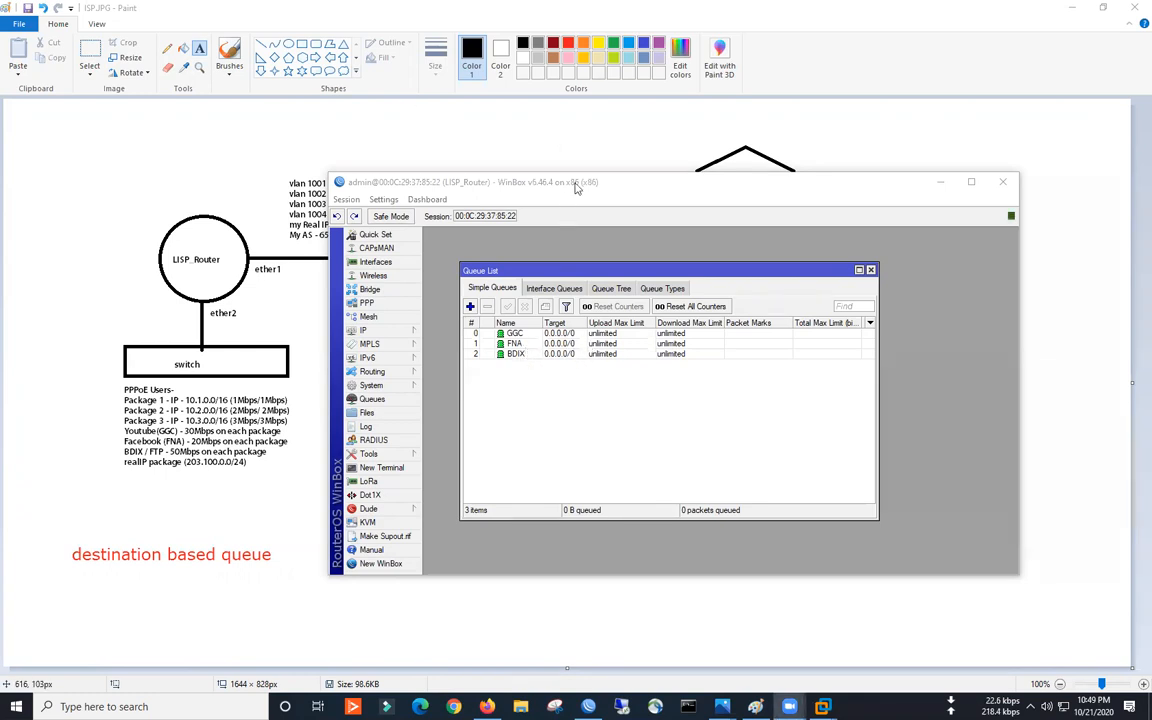
- Move WinBox aside to reveal the Internet and NISP_Router parts, then select the GGC queue
drag(617, 184, 783, 193)
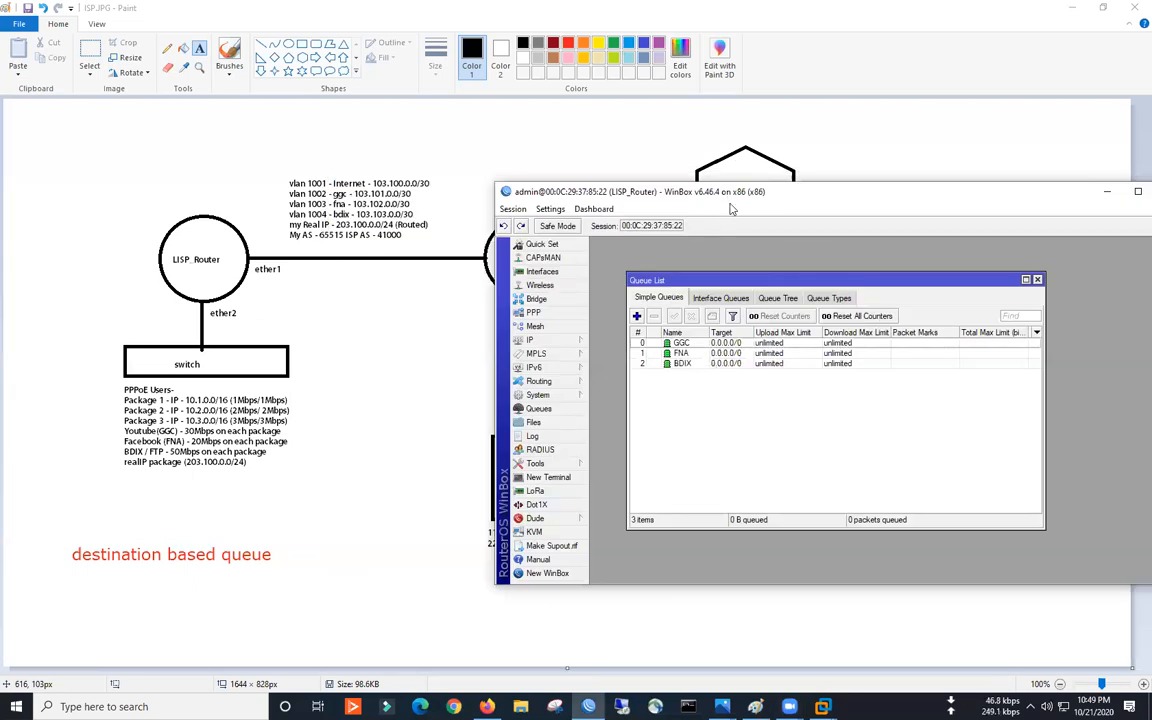
drag(655, 186, 701, 282)
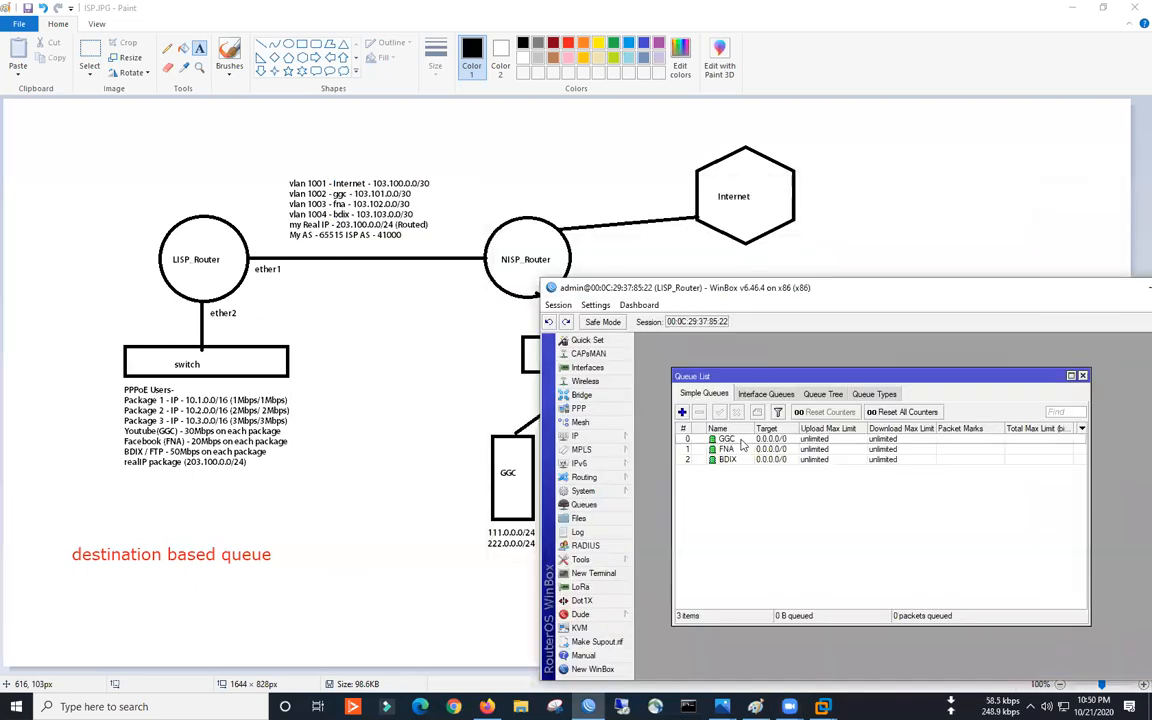
click(742, 441)
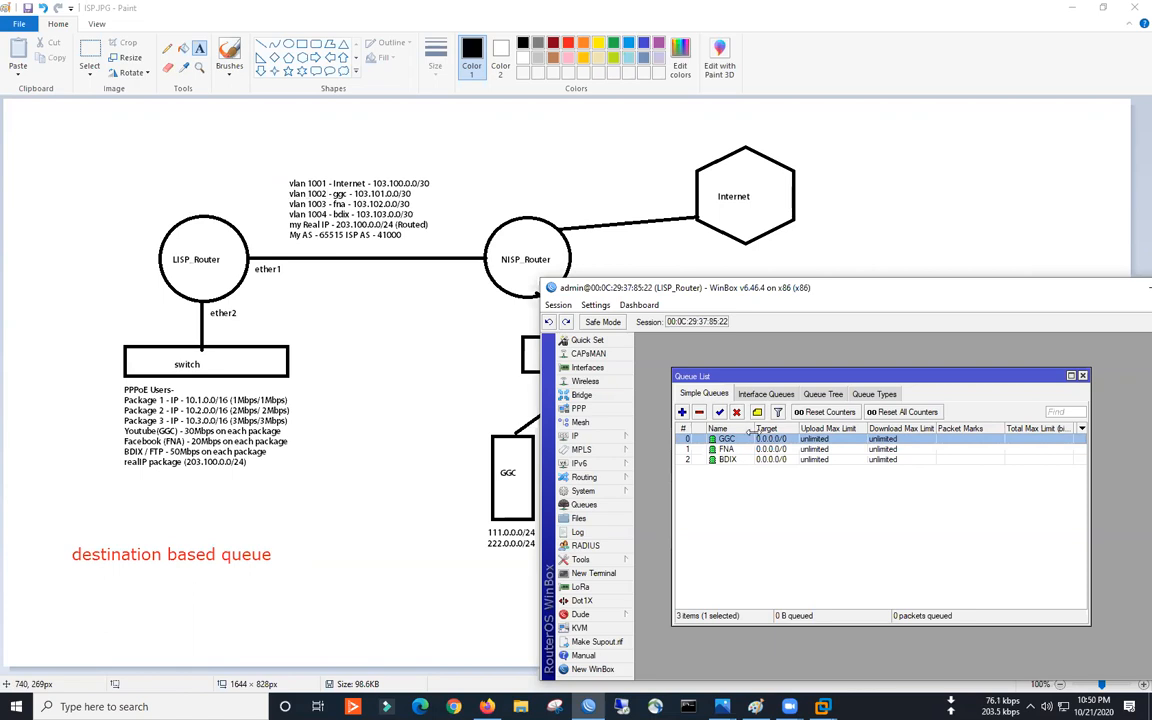
- Set the GGC simple queue's destination to vlan1002-GGC
drag(818, 293, 630, 263)
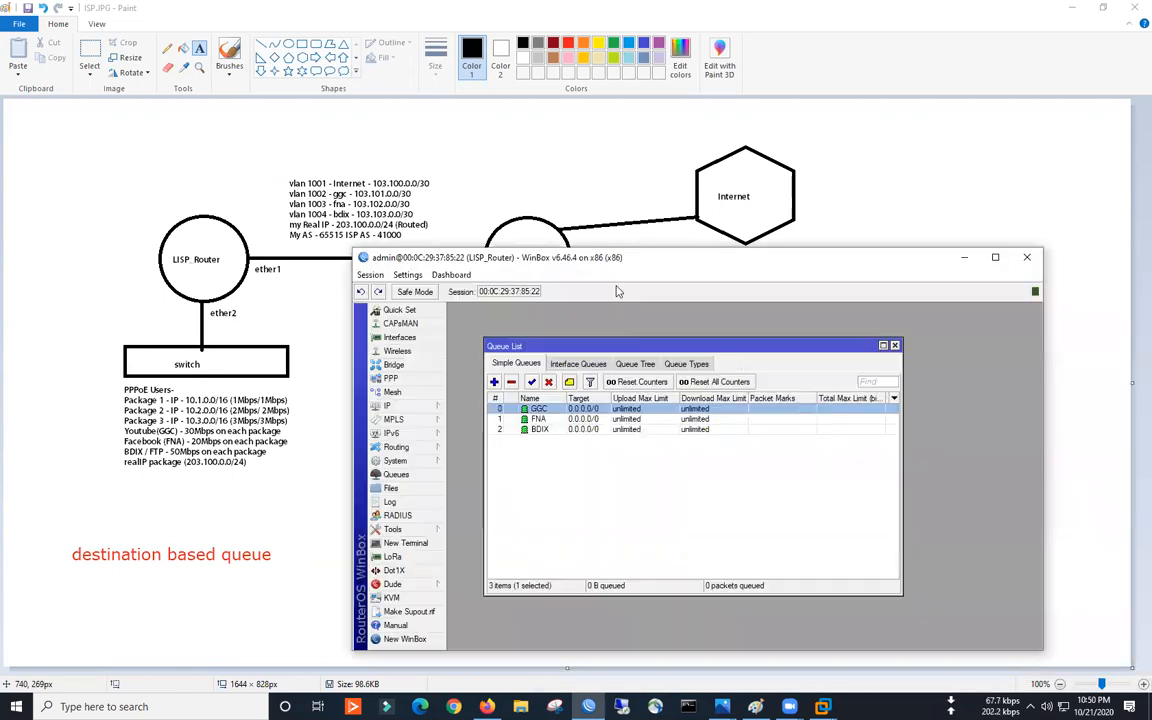
double_click(541, 411)
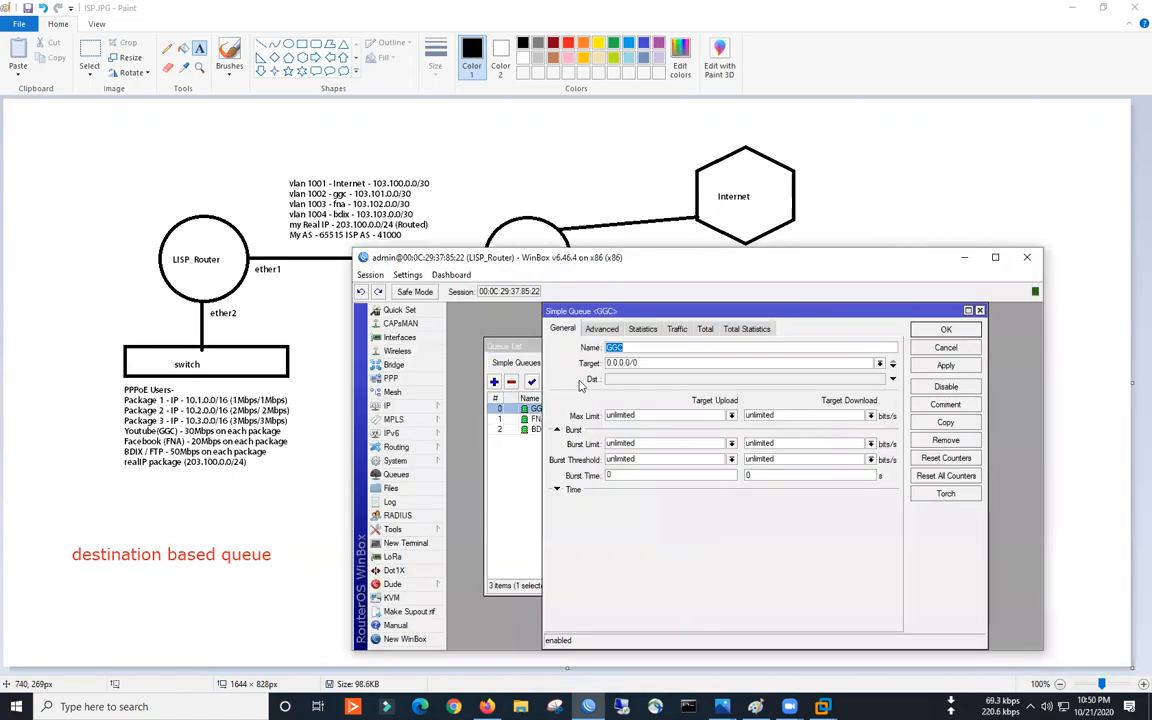
click(630, 381)
click(879, 379)
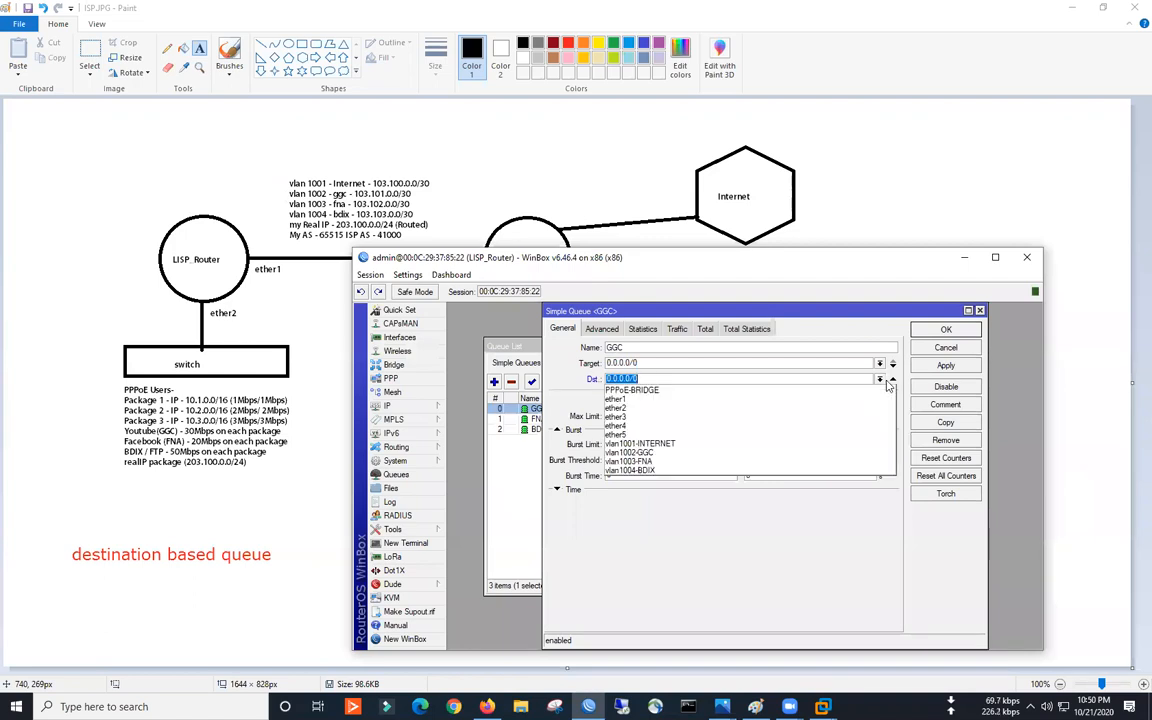
click(632, 452)
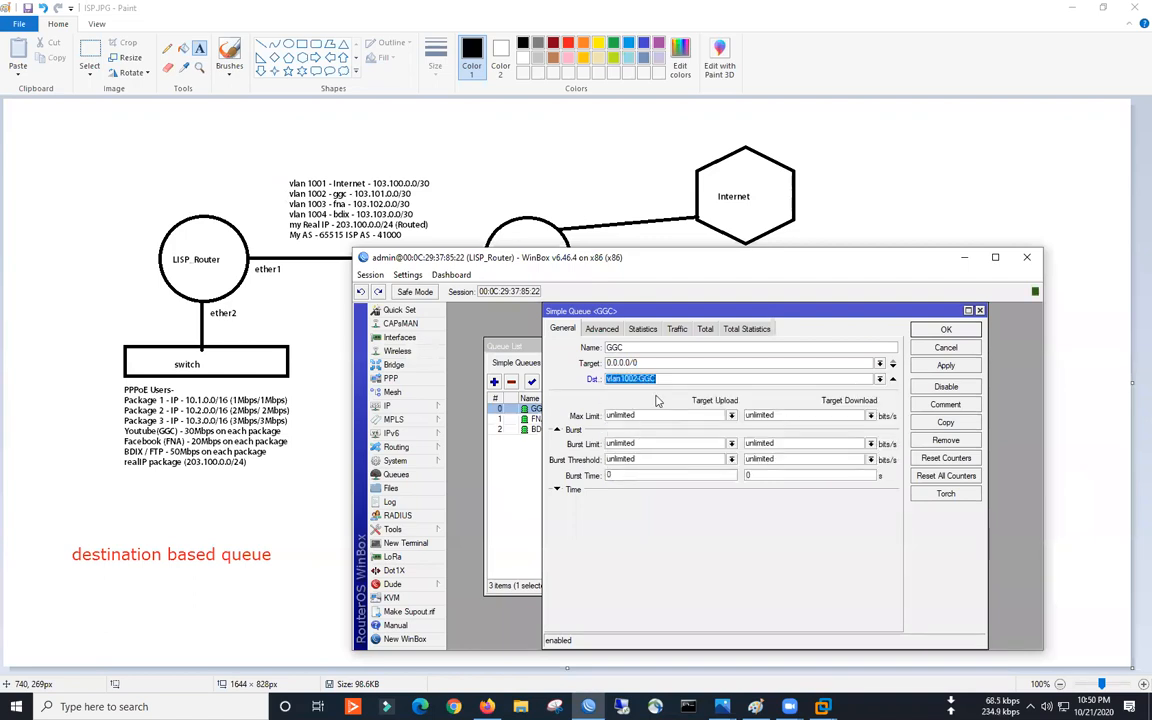
drag(630, 311, 557, 315)
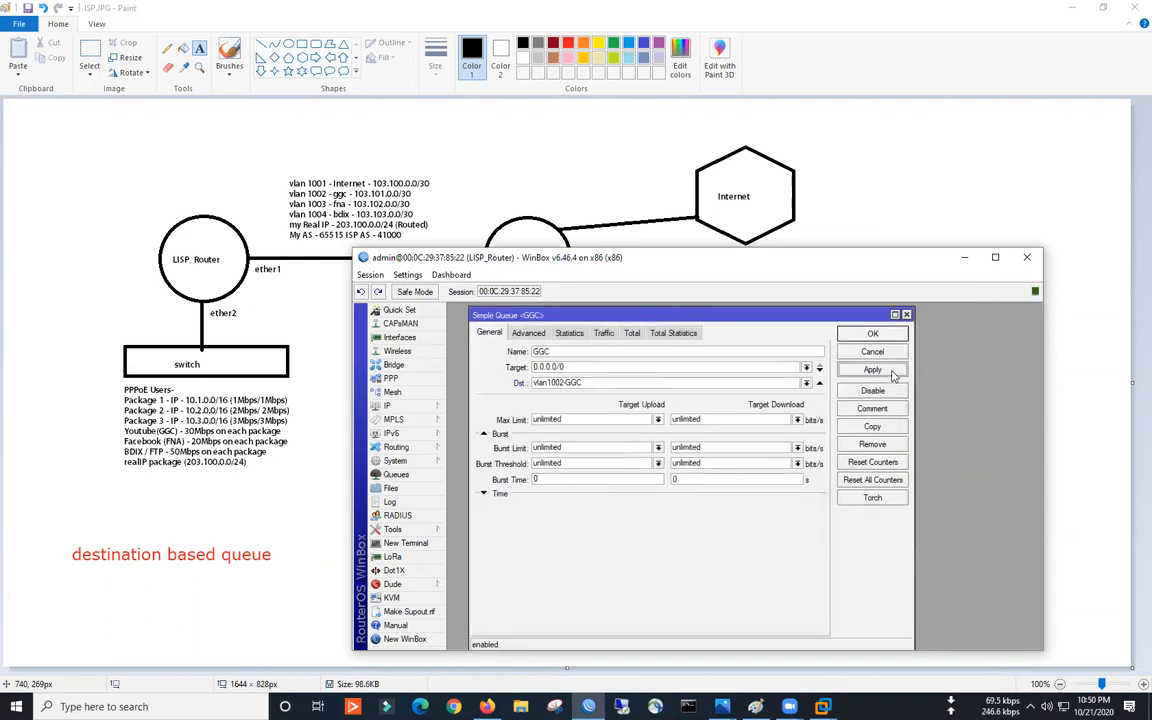
click(873, 334)
- Set the FNA simple queue's destination to vlan1003-FNA
click(548, 420)
double_click(548, 421)
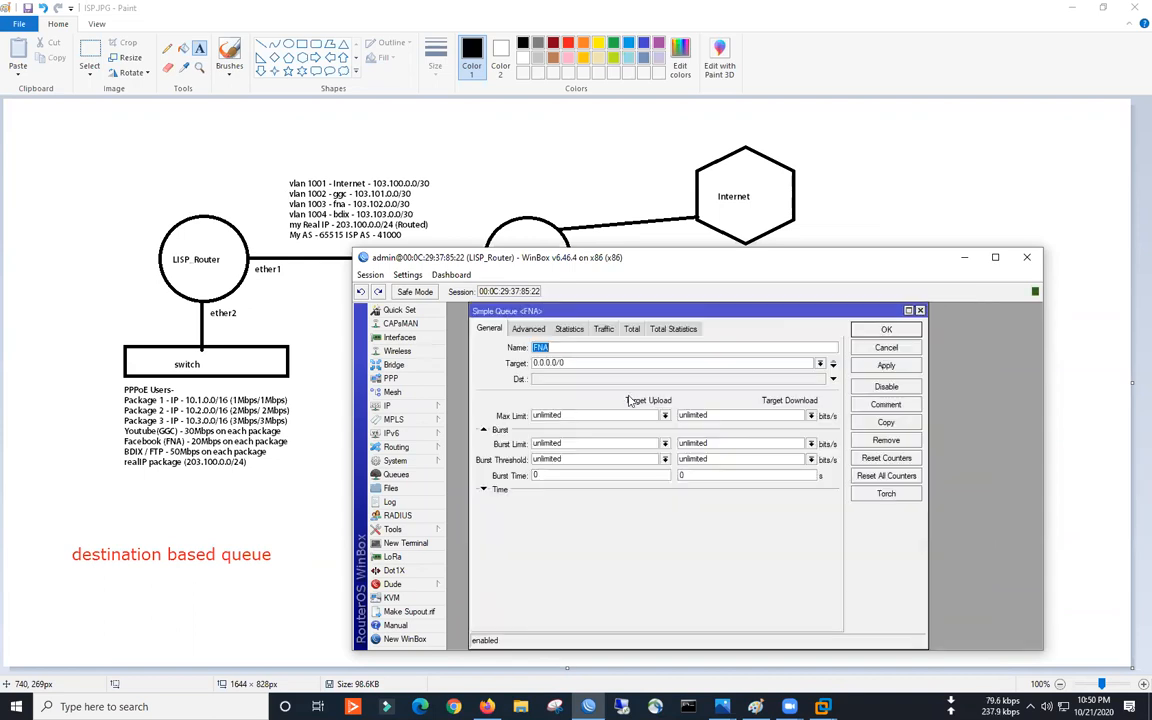
click(655, 379)
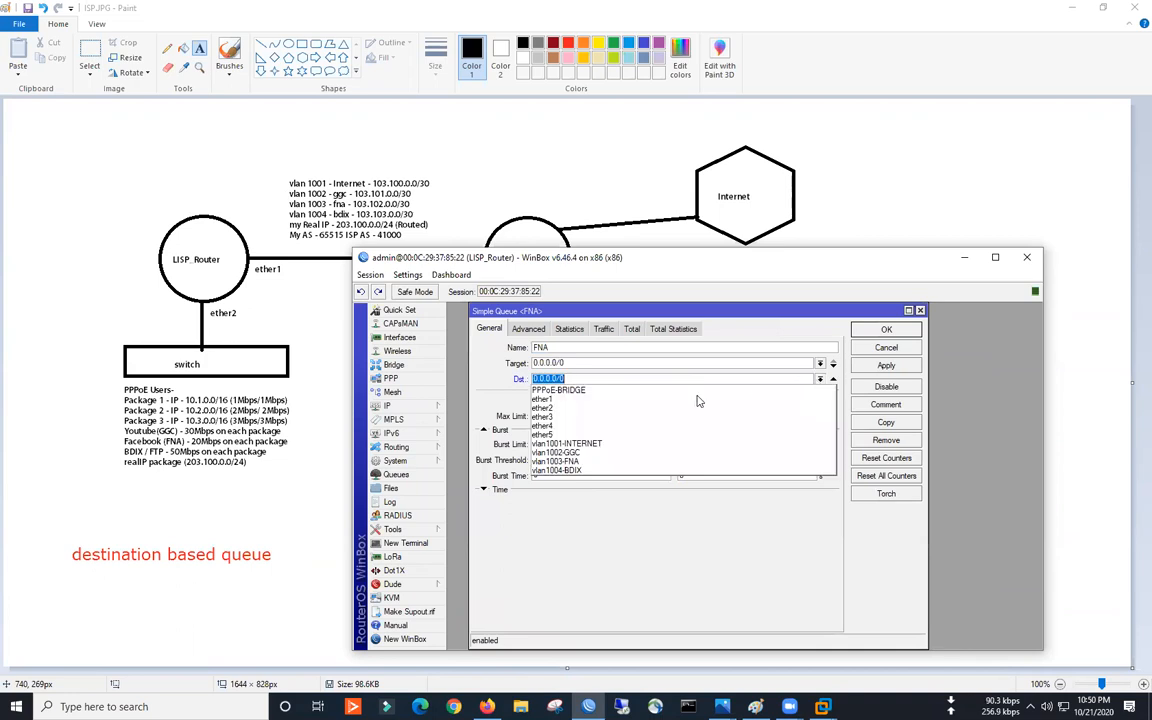
click(614, 459)
click(886, 330)
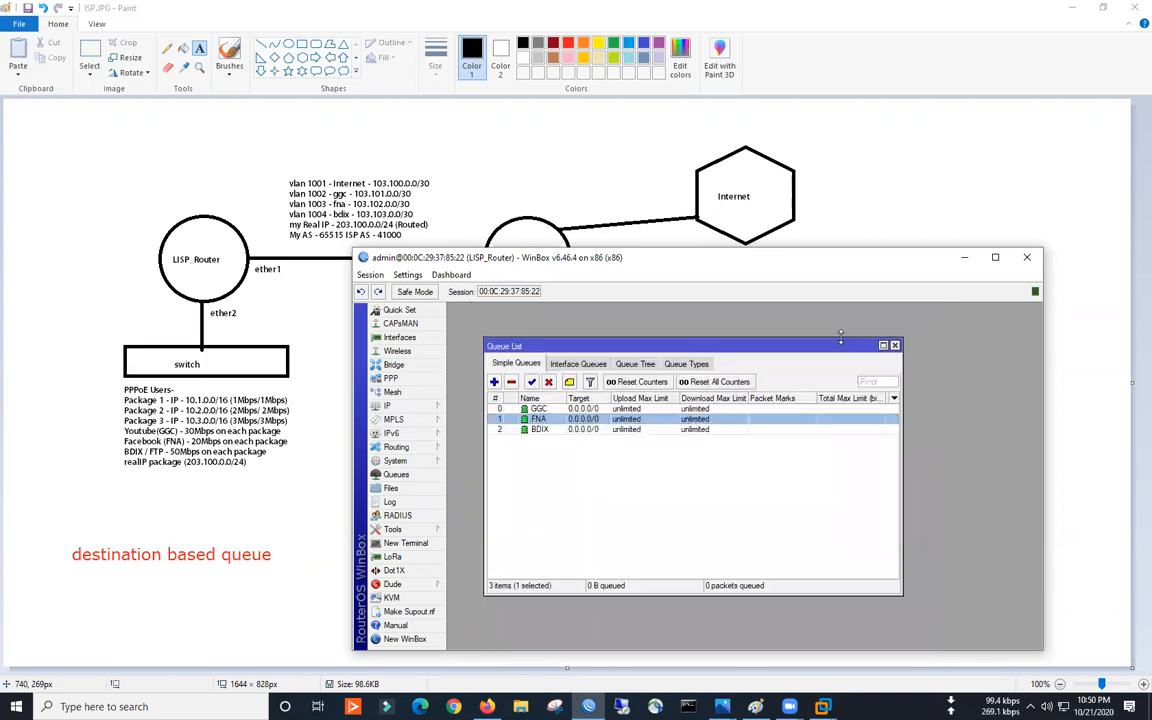
- Set the BDIX simple queue's destination to vlan1004-BDIX
click(552, 430)
double_click(552, 430)
click(833, 380)
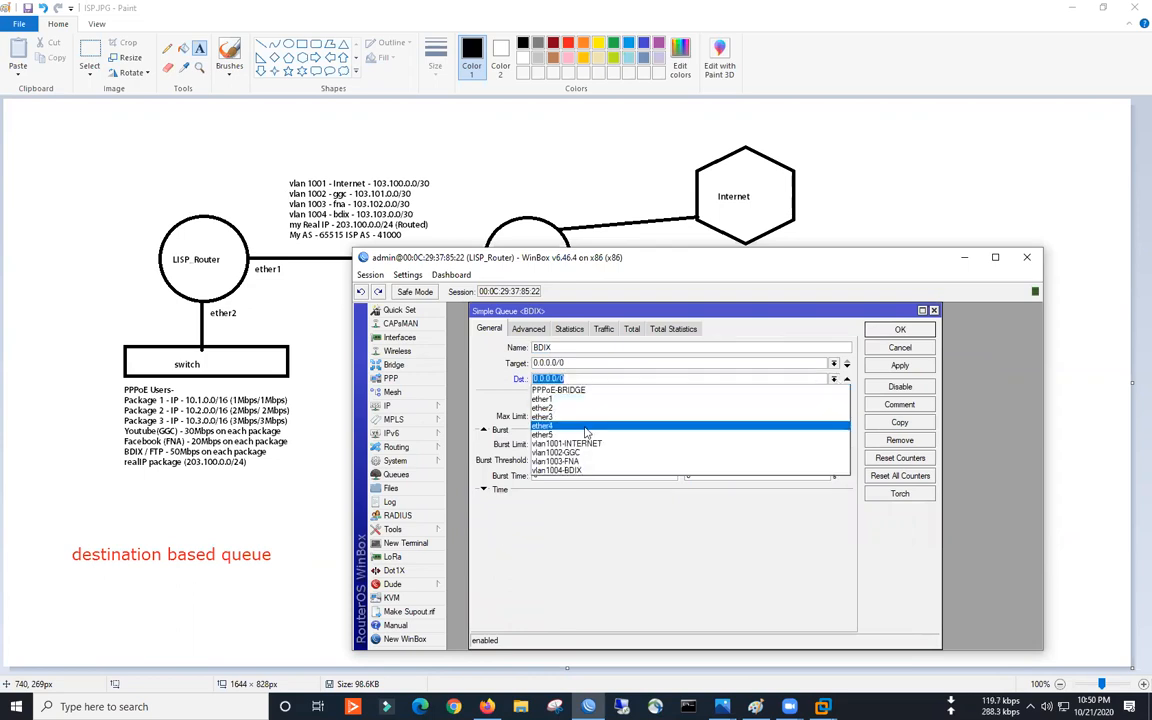
click(578, 471)
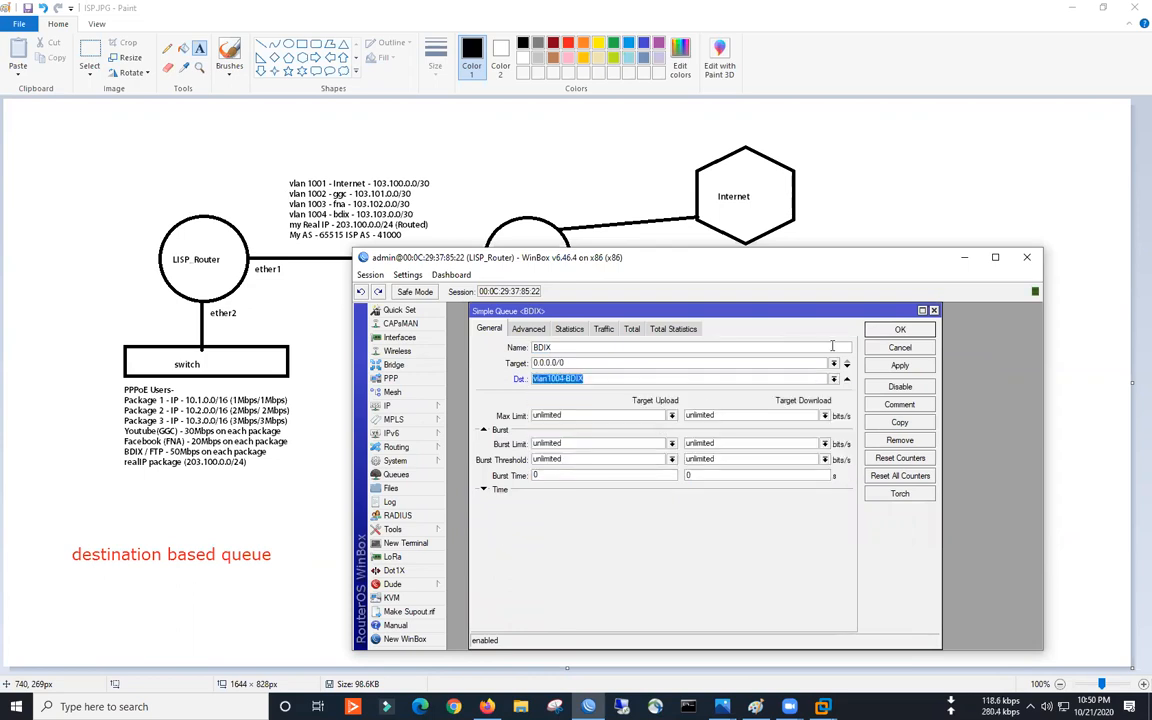
click(900, 331)
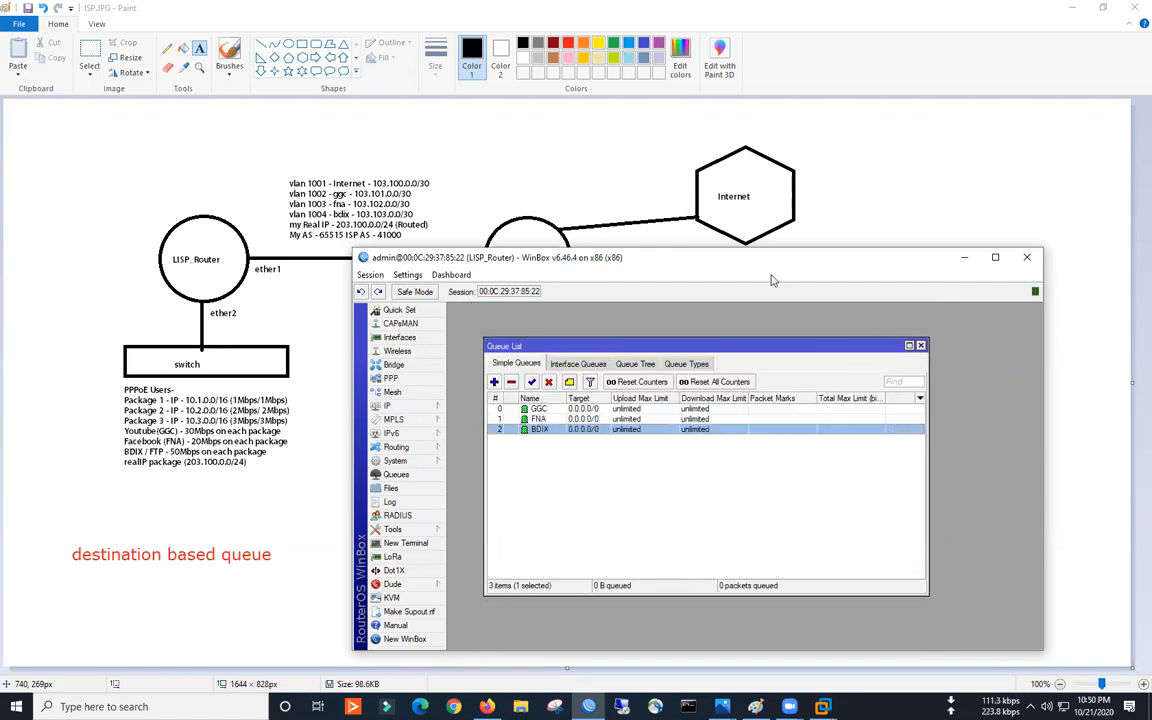
drag(756, 259, 636, 225)
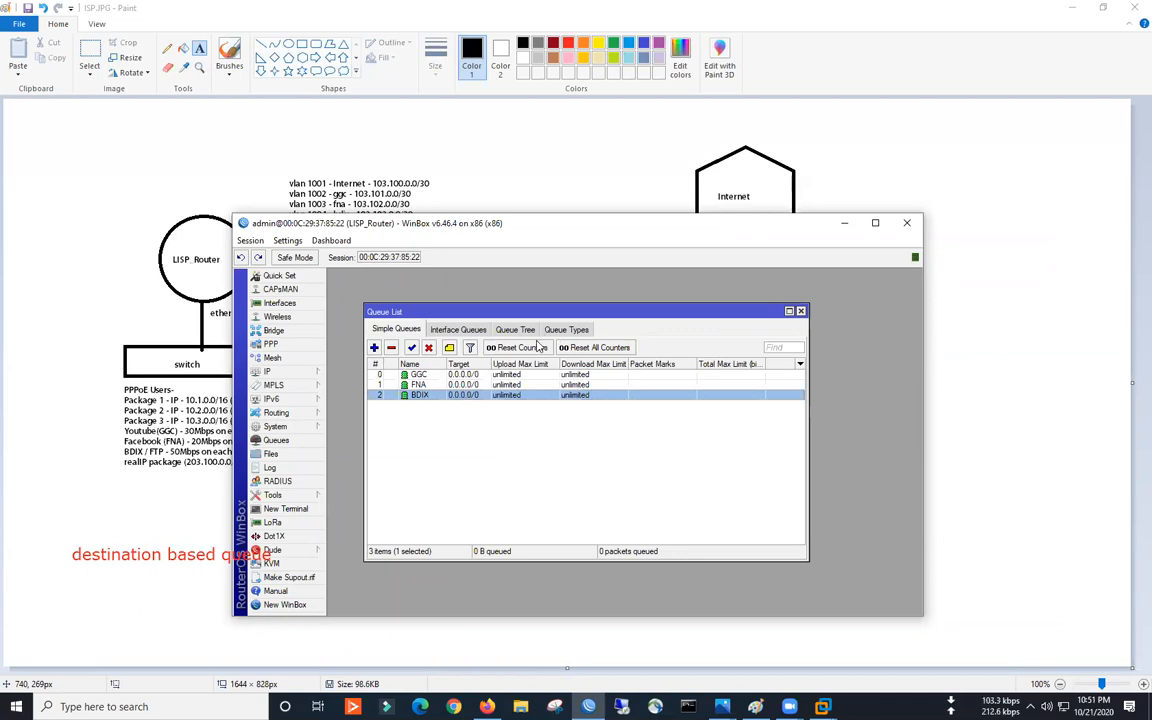
- Create a new pcq queue type named GGC-UPLOAD
click(580, 330)
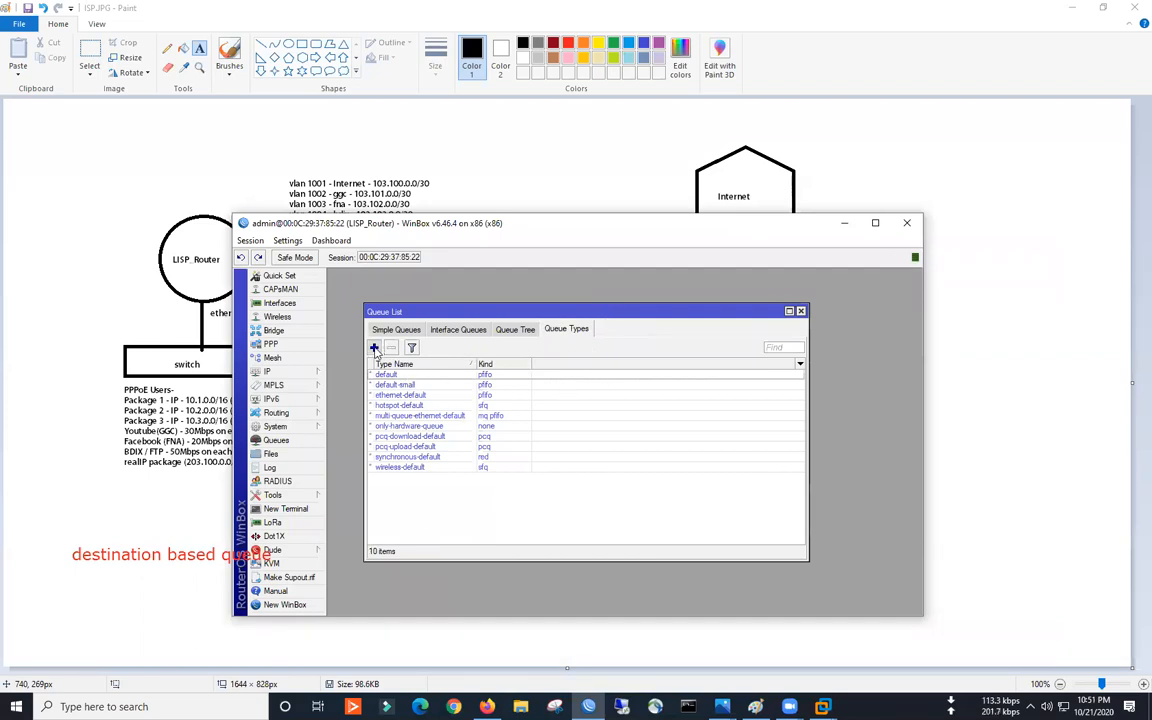
click(374, 347)
text(GGC-UPLOAD)
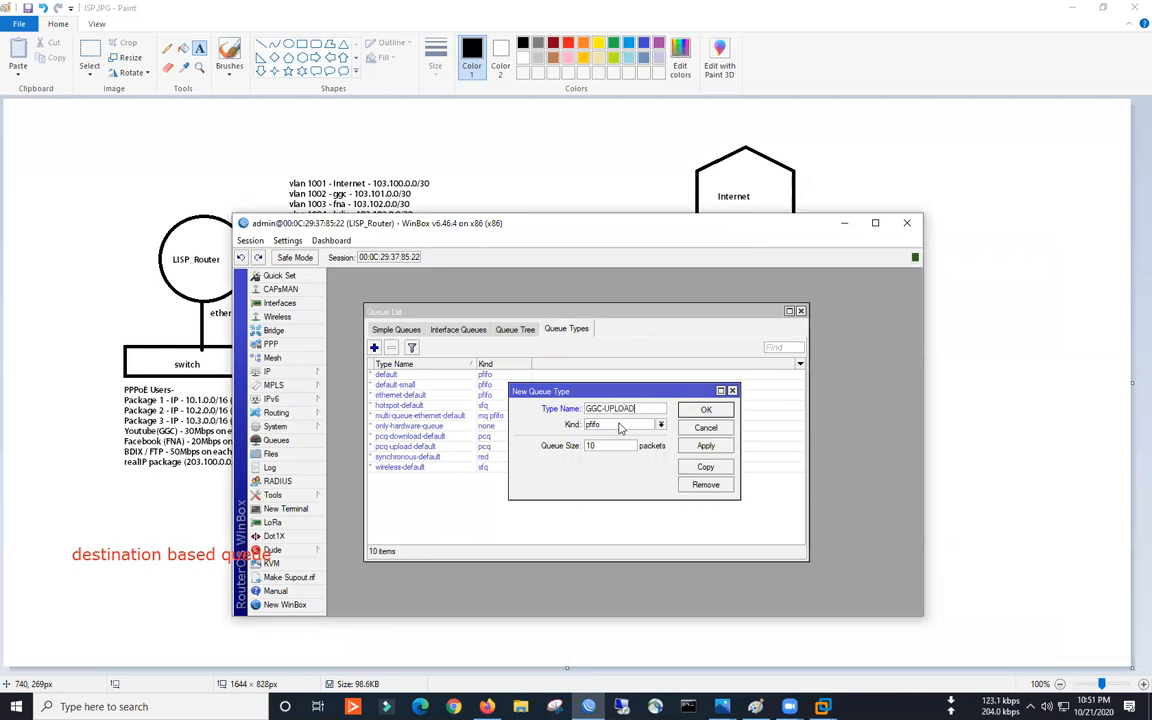
click(620, 425)
click(615, 460)
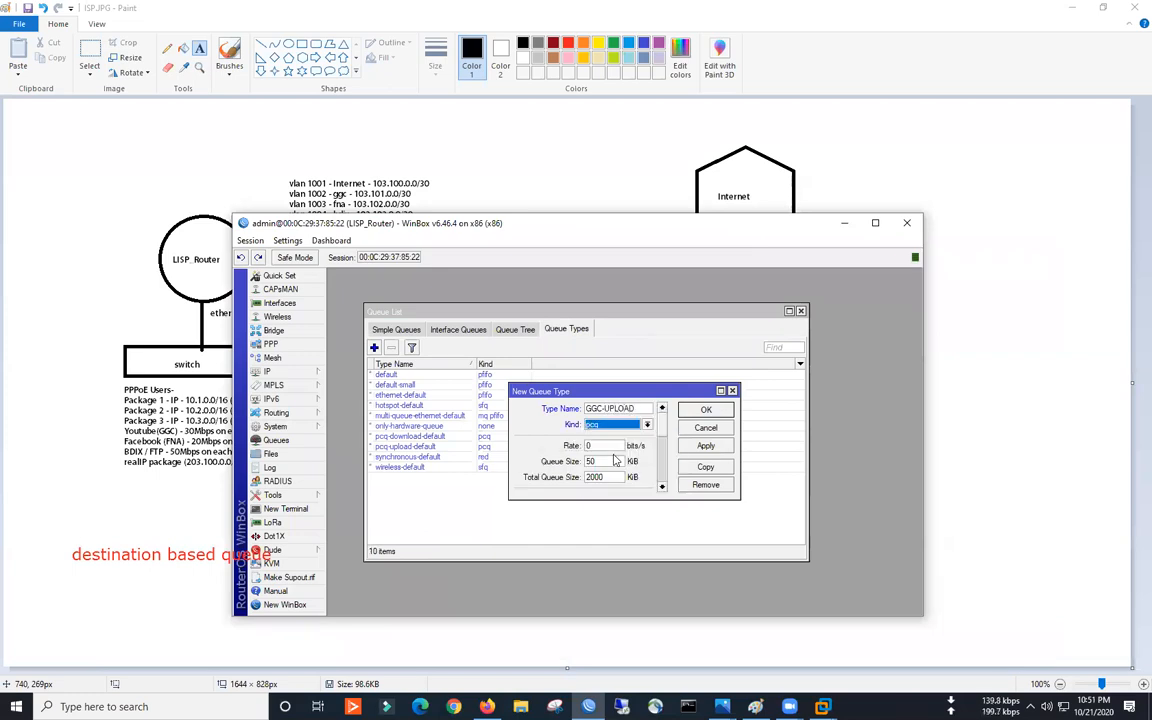
drag(717, 499, 717, 589)
drag(644, 383, 494, 294)
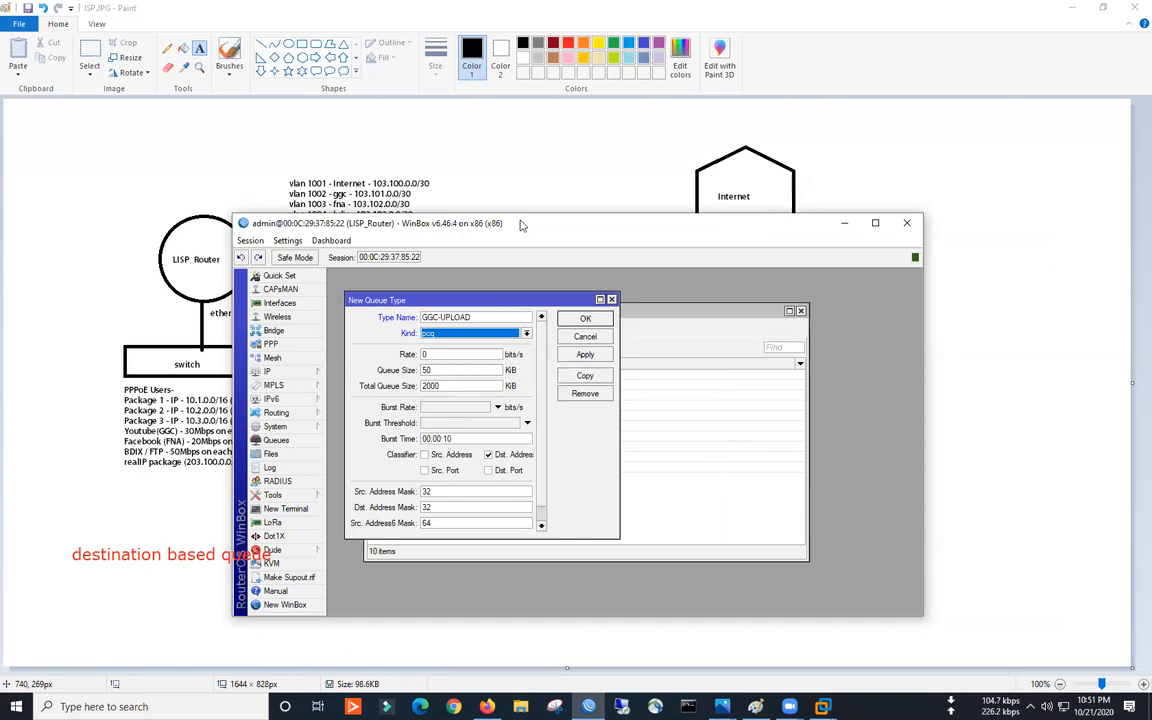
drag(520, 226, 578, 214)
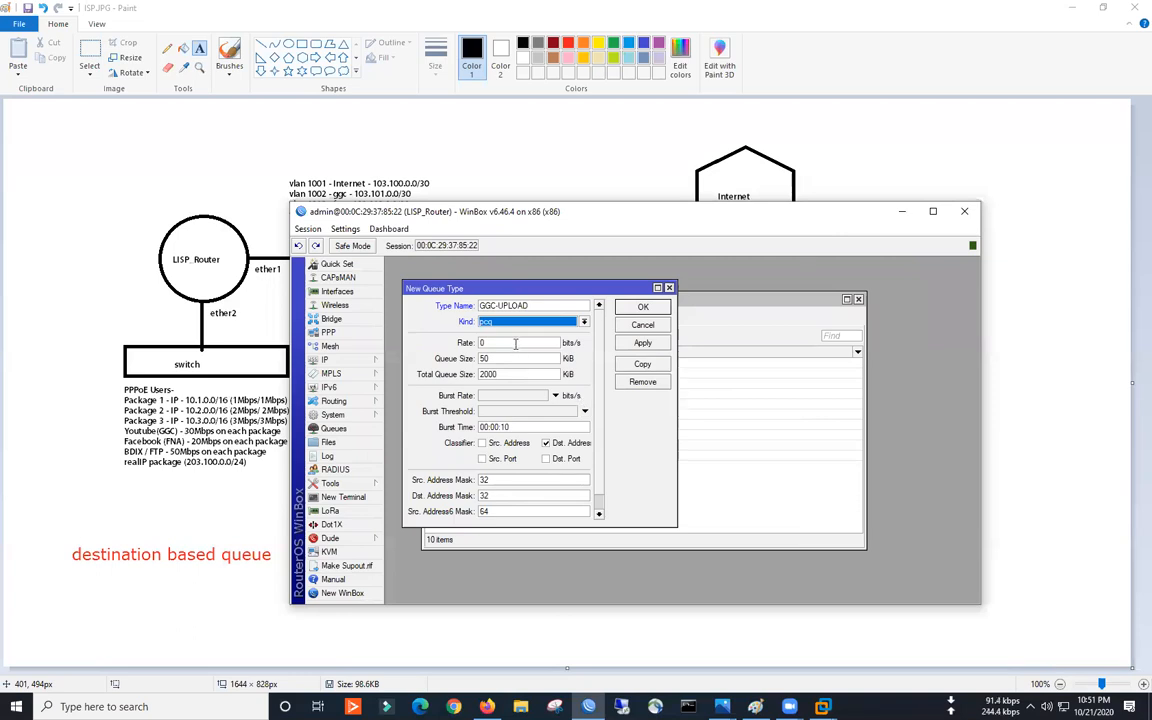
- Give GGC-UPLOAD a 15M rate classified by source address only, and save it
key(Tab)
text(15M)
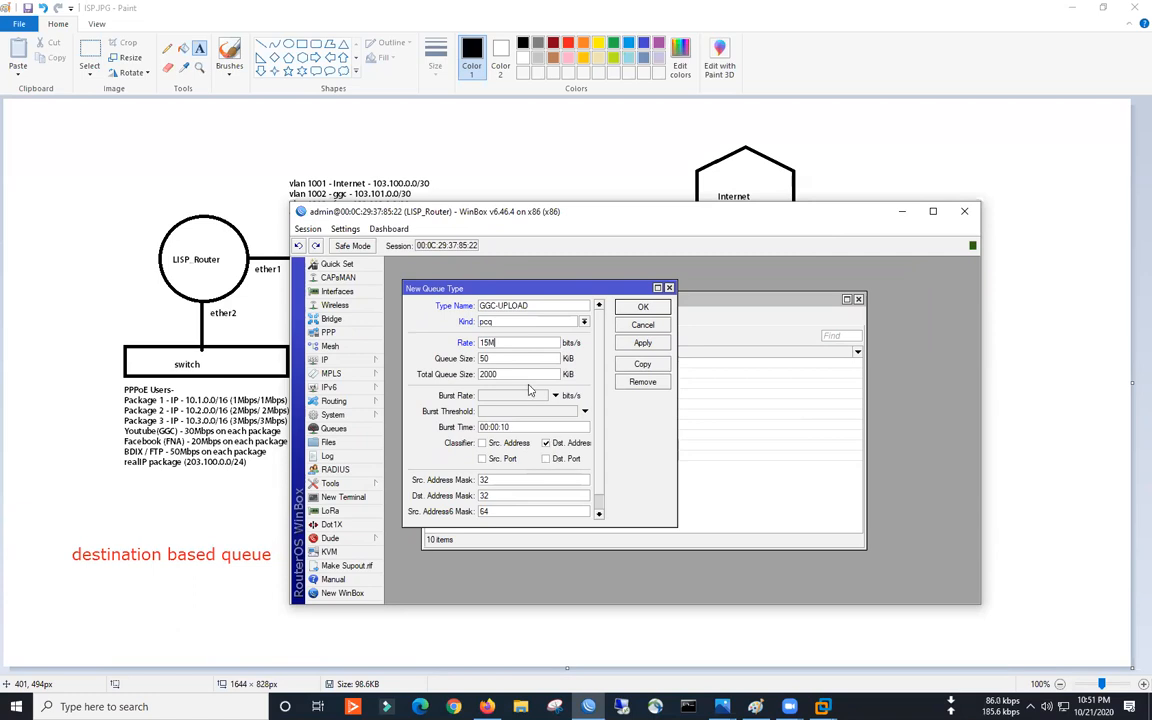
click(483, 443)
click(546, 443)
click(643, 343)
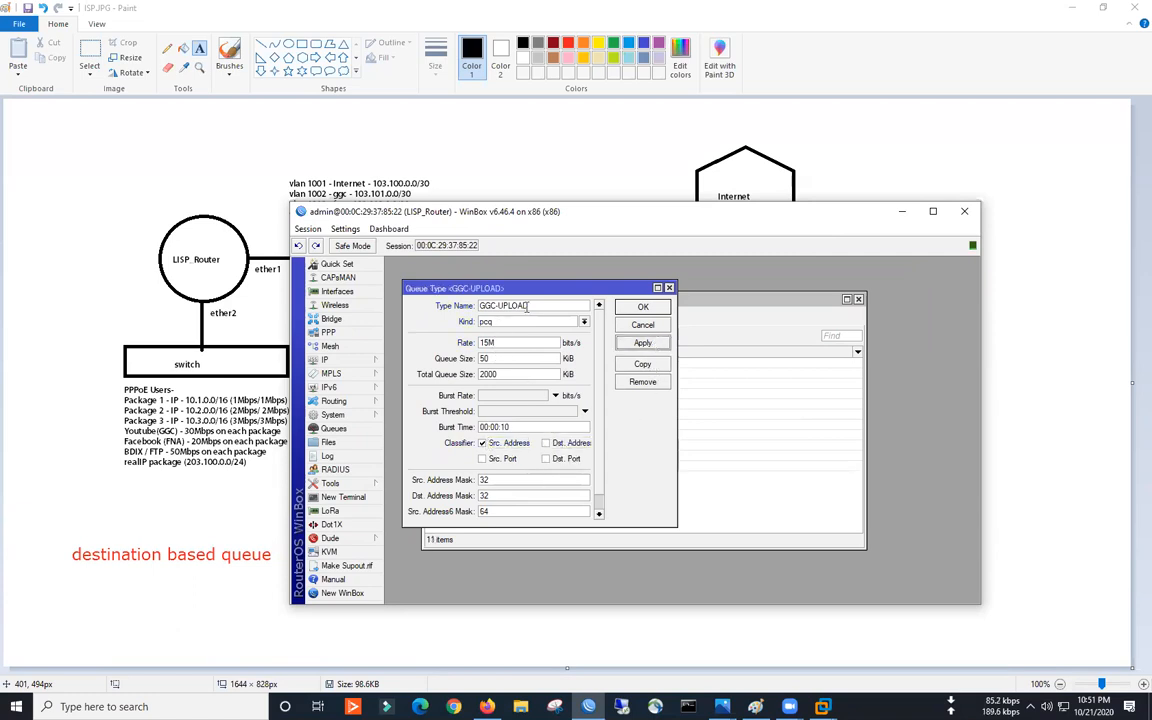
click(643, 306)
- Add pcq queue type GGC-DOWNLOAD at 30M classified by destination address
click(438, 336)
text(GGC-DOWNLOAD)
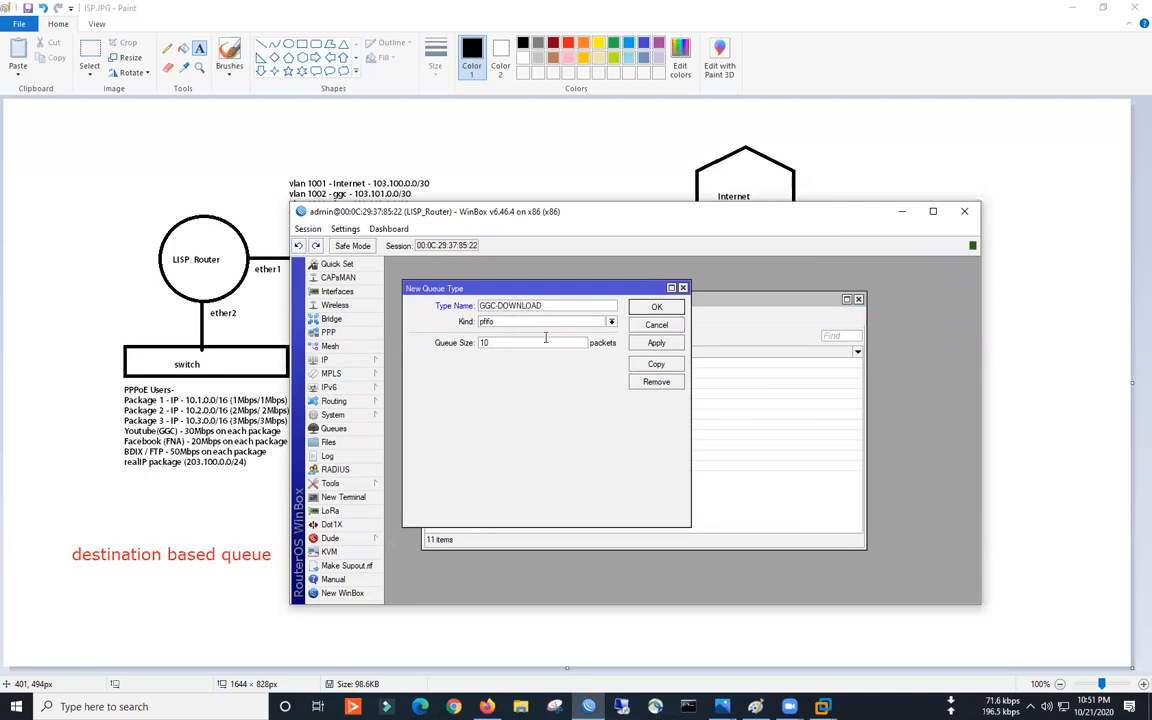
click(525, 322)
click(498, 348)
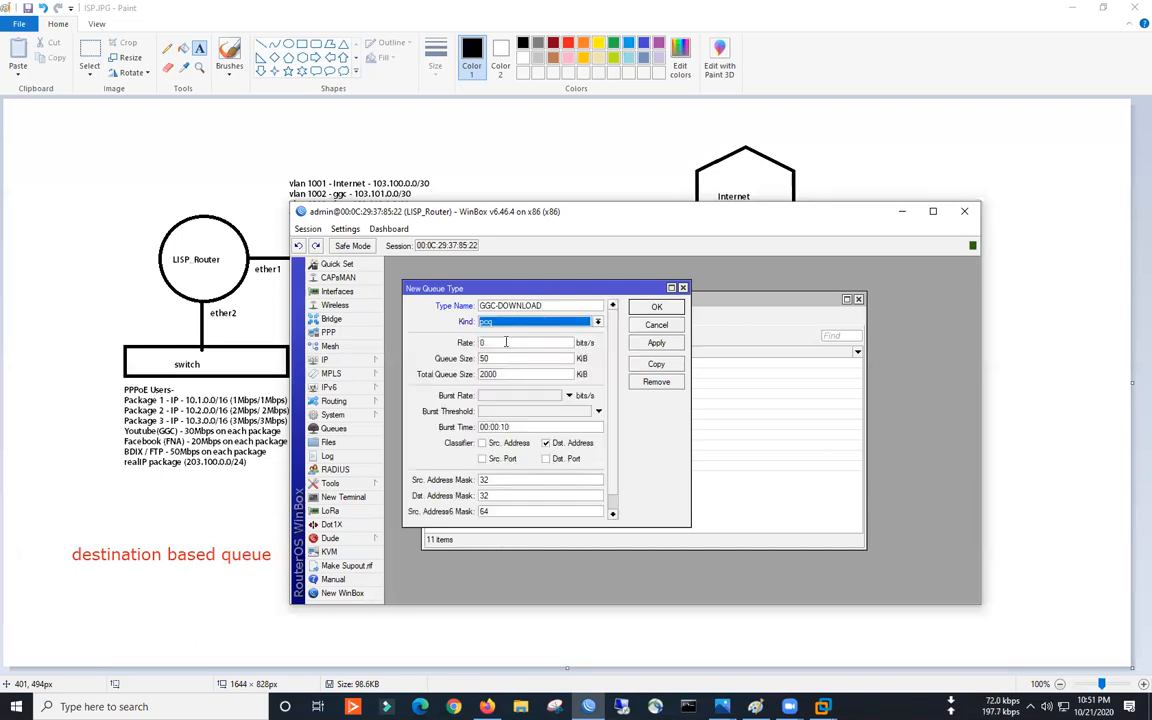
drag(498, 347, 456, 352)
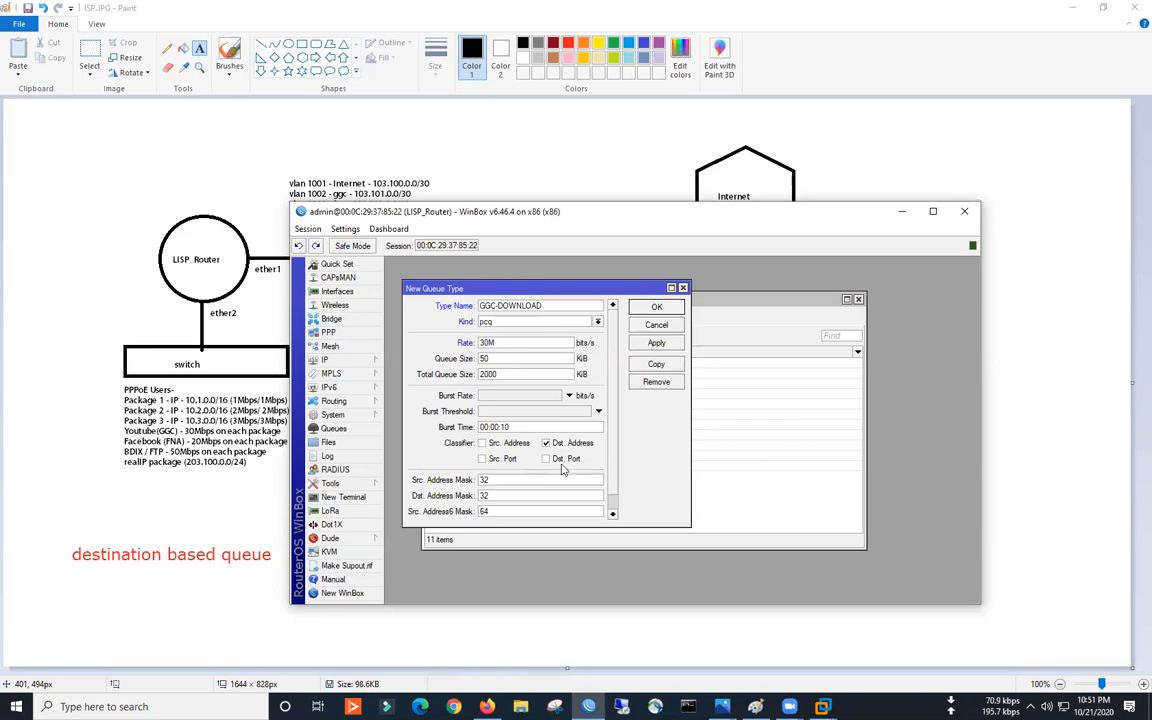
click(656, 306)
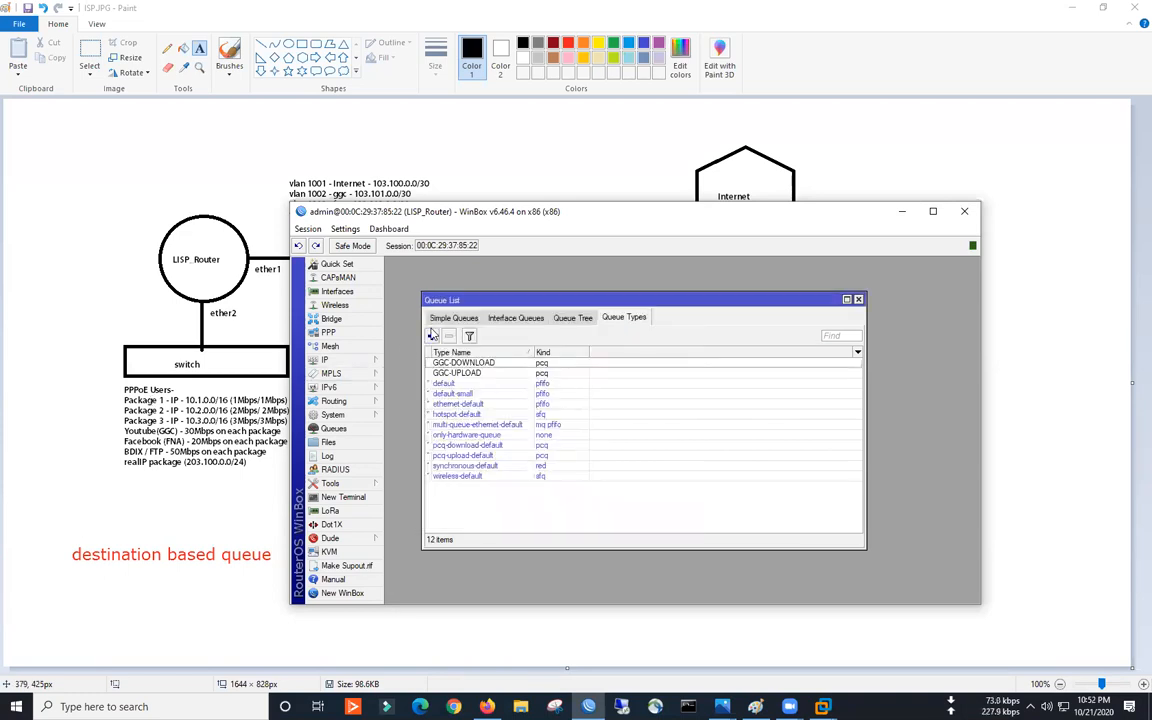
- Save pcq queue type FNA-UPLOAD with a source-address classifier
click(432, 335)
text(FNA-UPL)
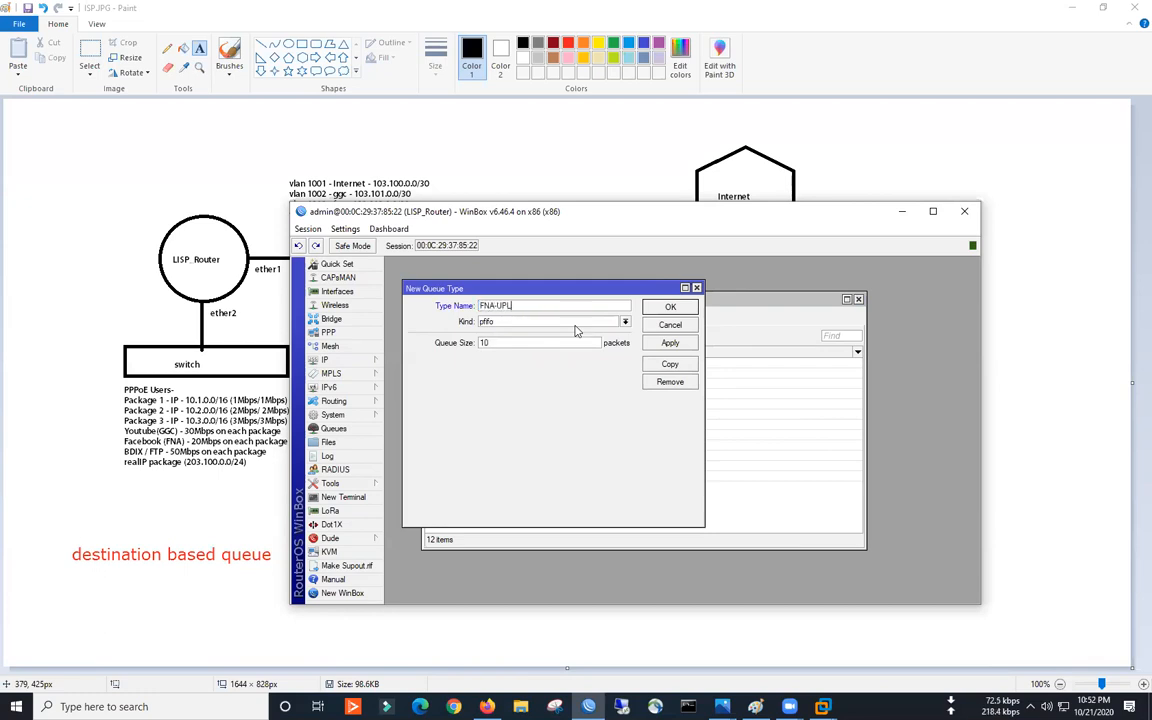
click(570, 321)
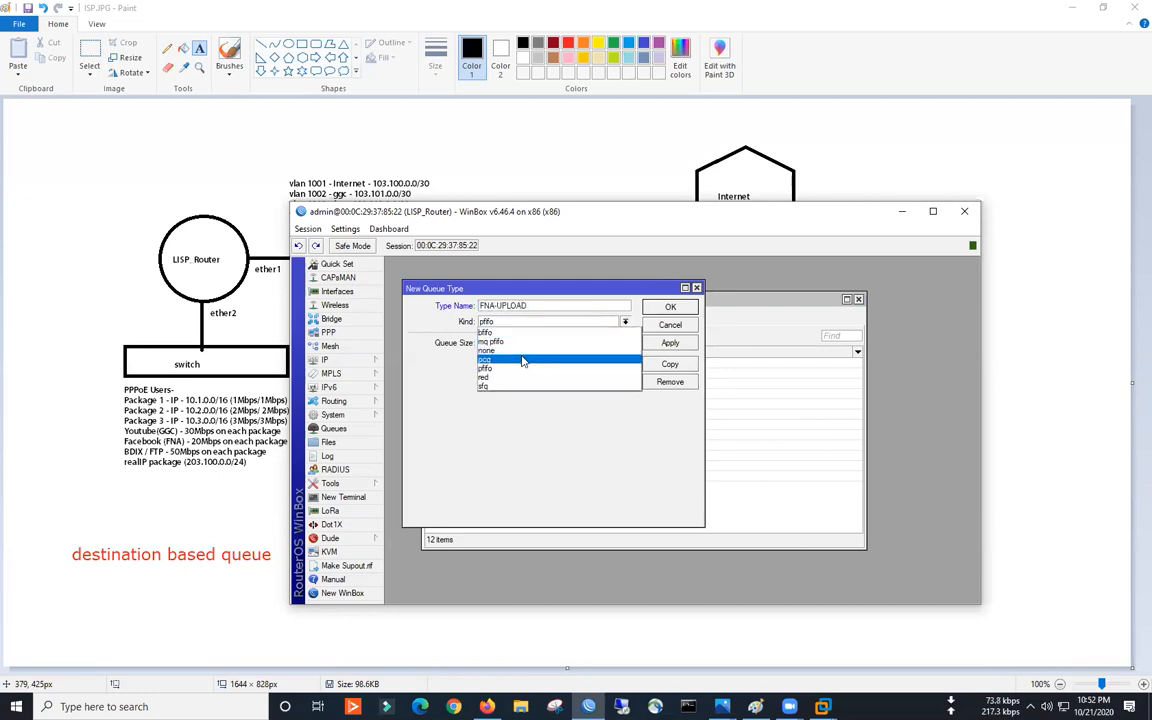
click(527, 360)
key(Tab)
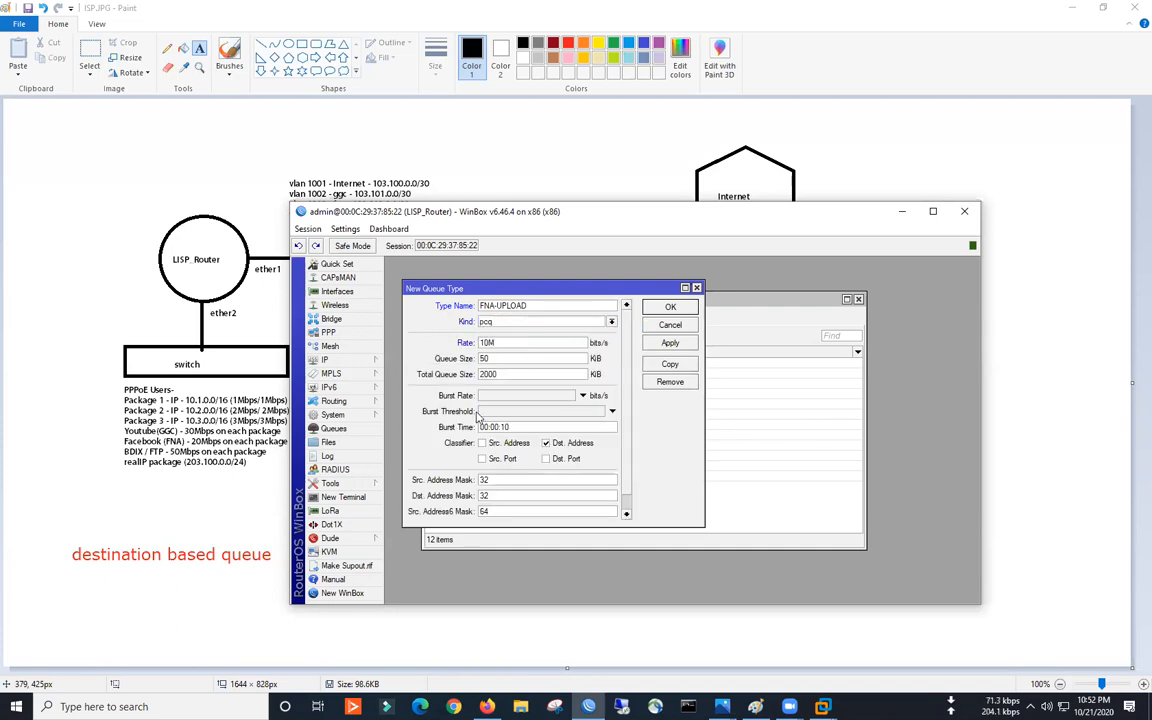
click(487, 443)
click(670, 306)
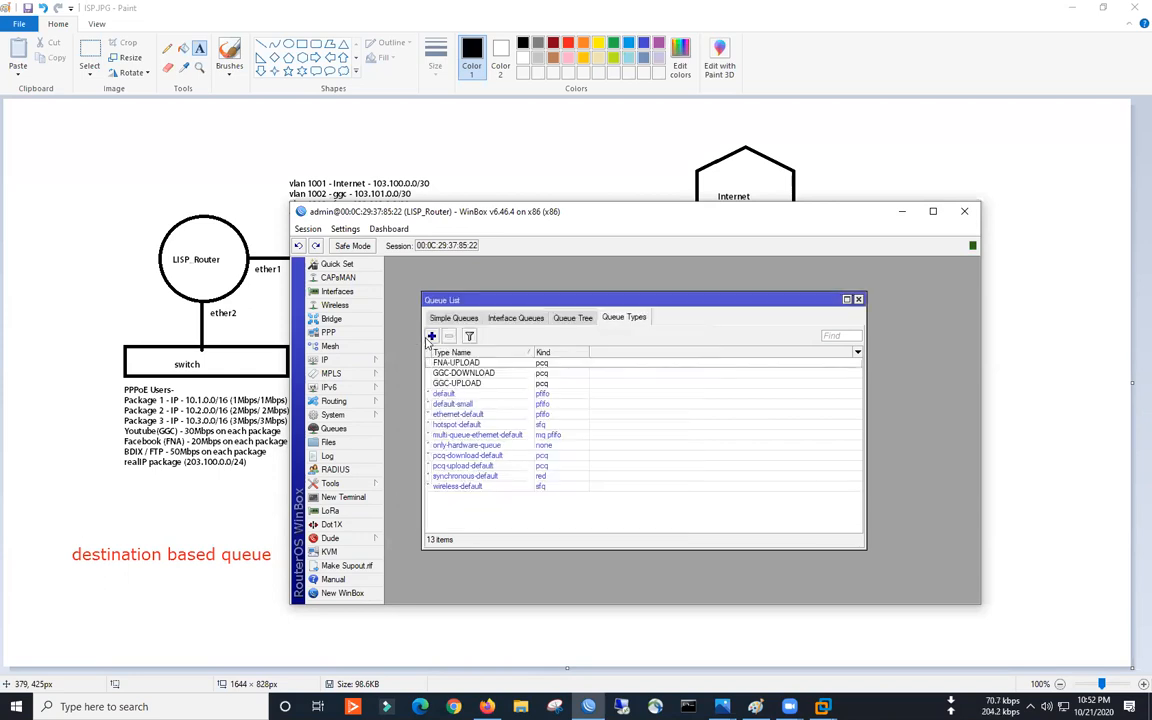
- Add pcq queue type FNA-DOWNLOAD with a 20M rate
click(432, 336)
text(FNA-DOWNLOA)
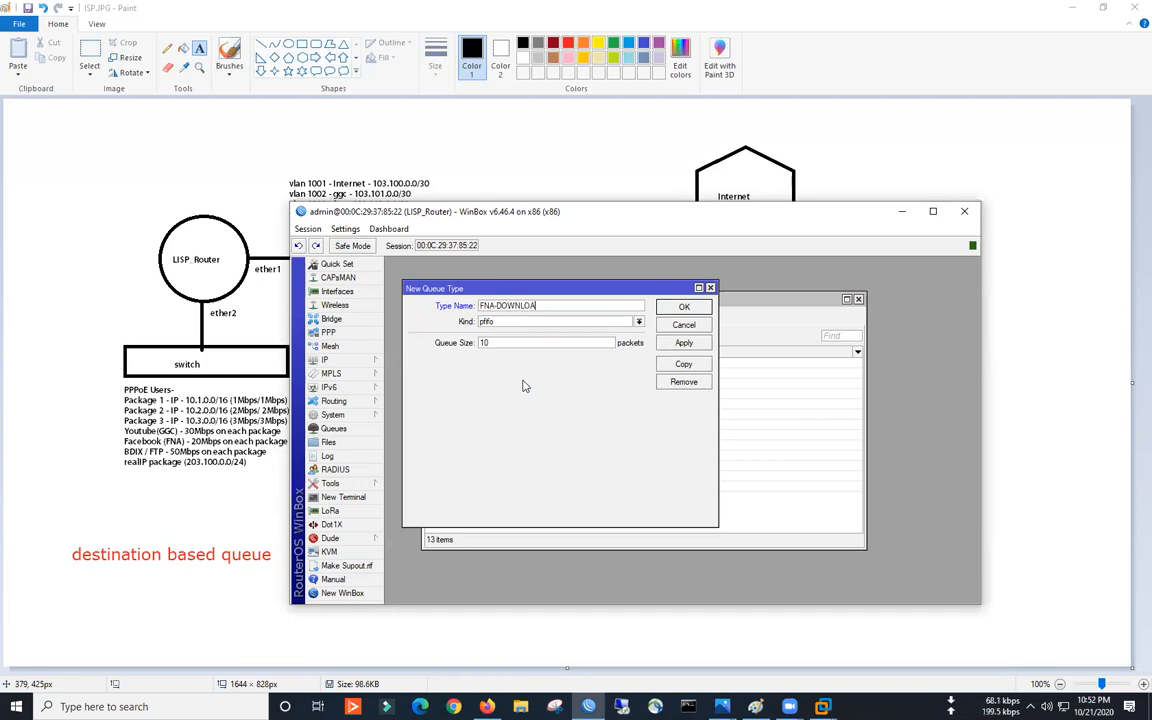
text(D)
click(470, 321)
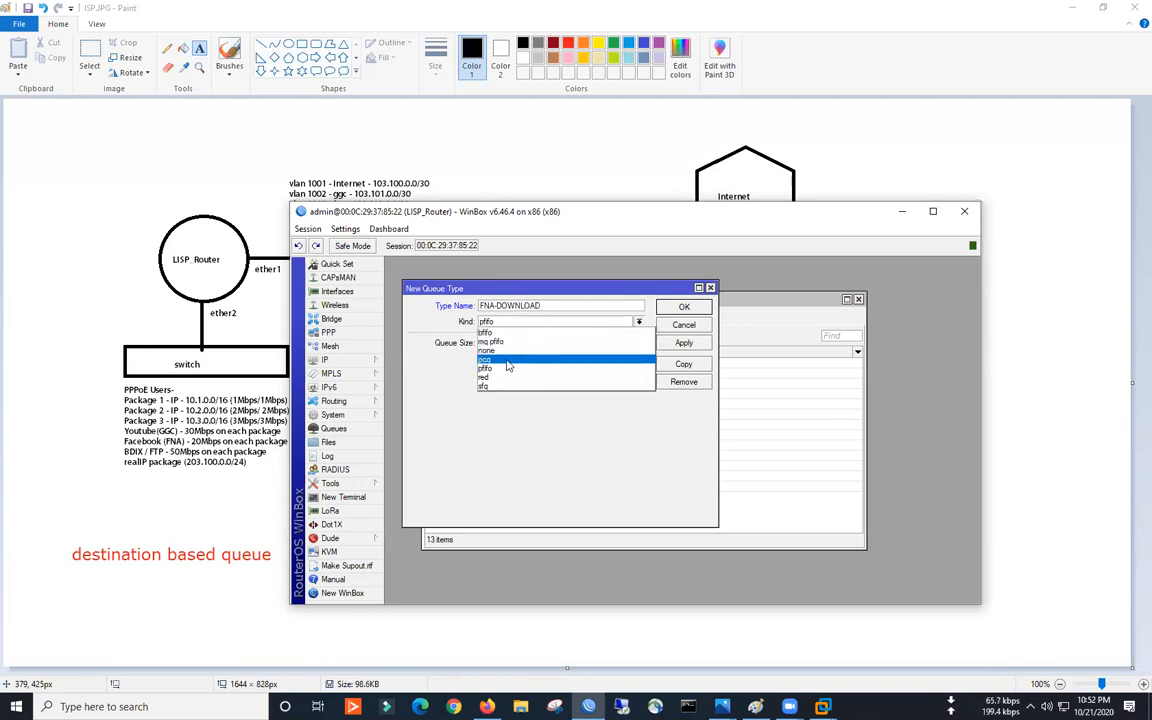
click(506, 342)
drag(506, 342, 443, 331)
text(20M)
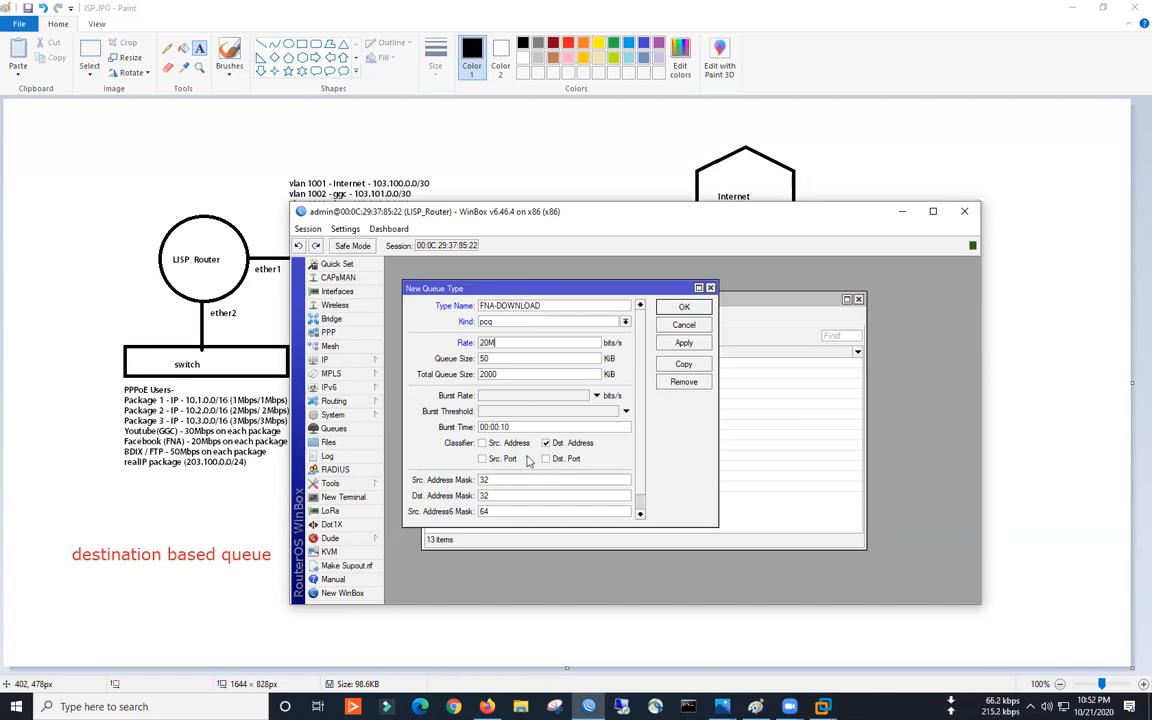
click(684, 342)
click(684, 306)
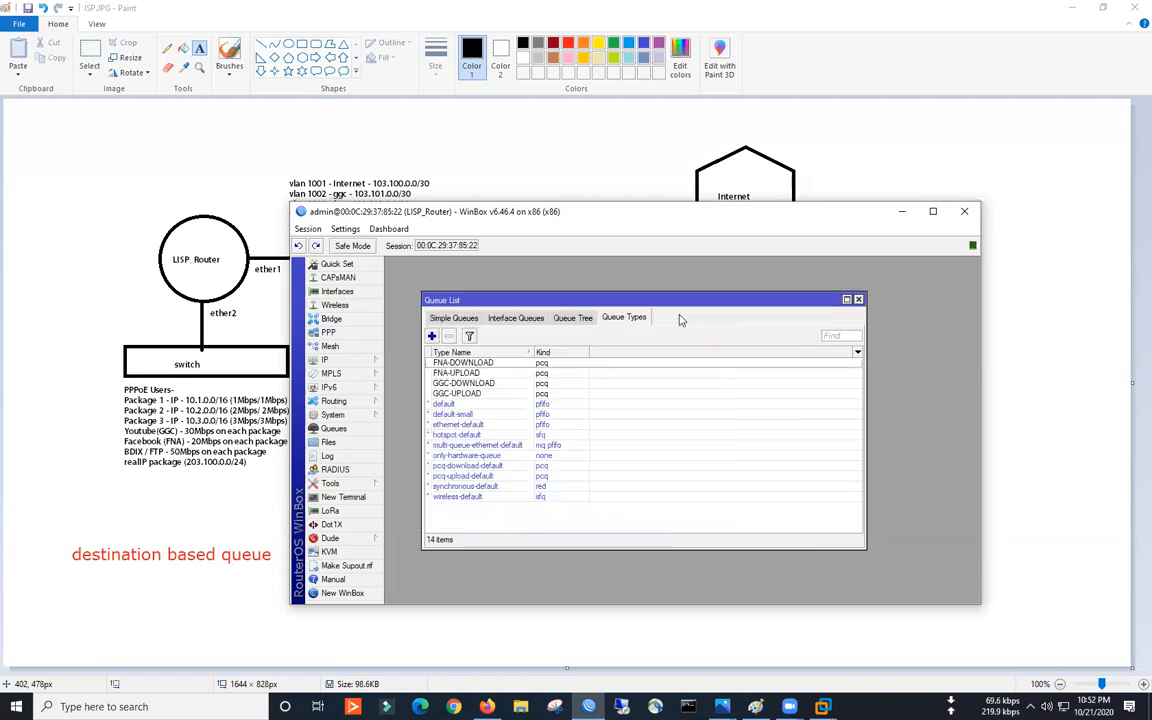
- Add pcq queue type BDIX-UPLOAD at 50M classified by source address
click(431, 335)
text(BDIX-UPLOAD)
click(531, 322)
click(510, 358)
key(Tab)
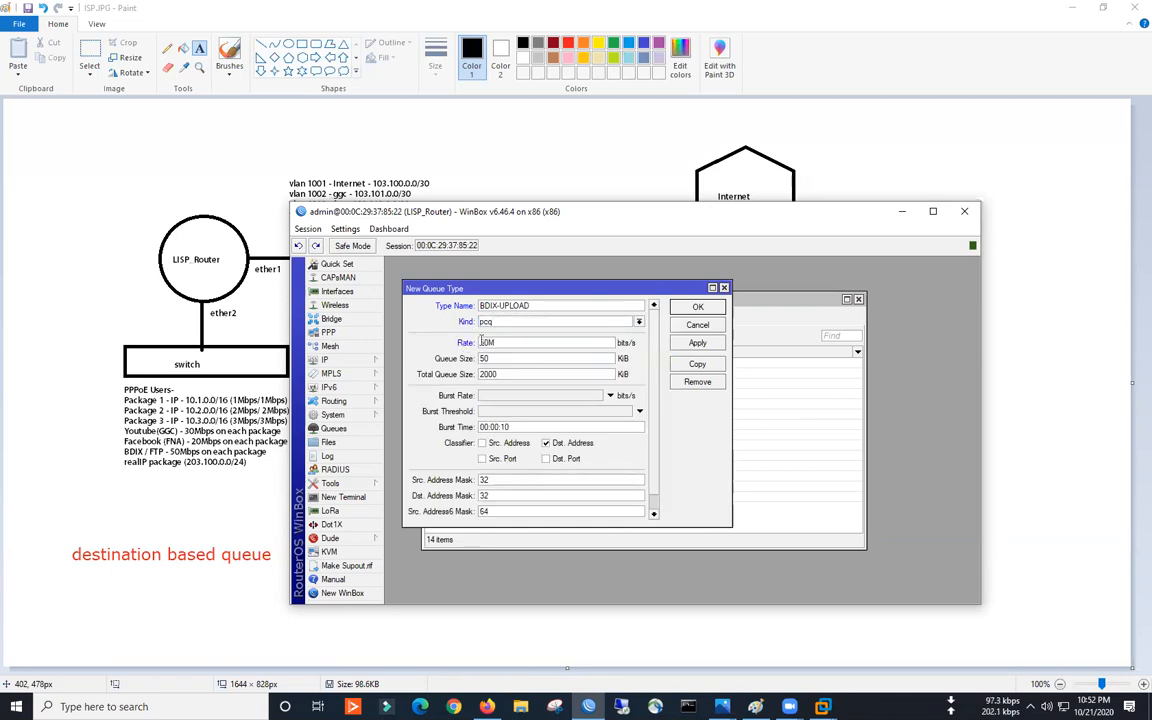
click(531, 442)
click(570, 442)
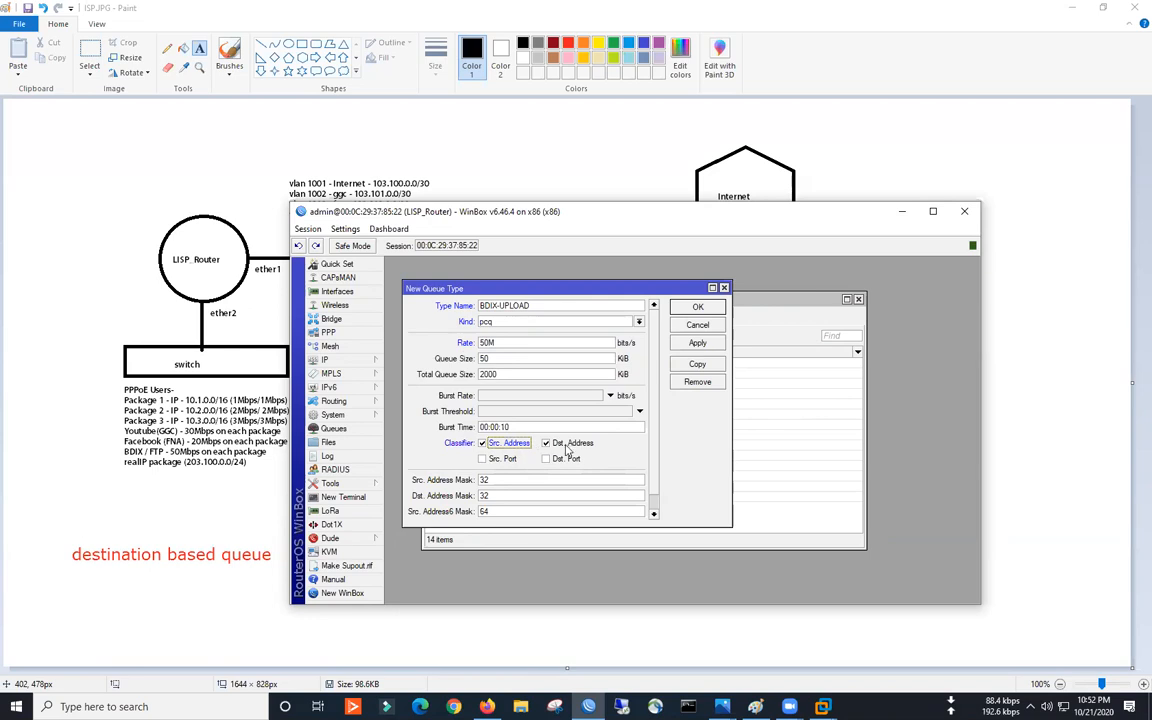
click(698, 309)
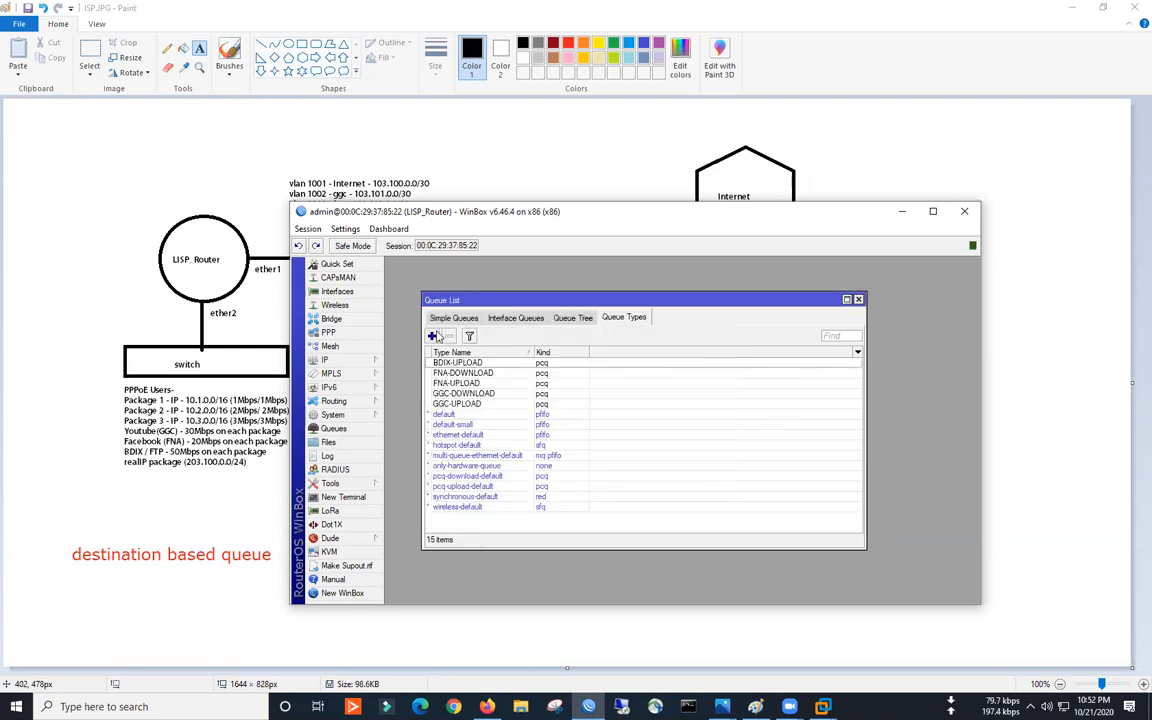
- Add pcq queue type BDIX-DOWNLOAD at 50M
click(441, 337)
text(B)
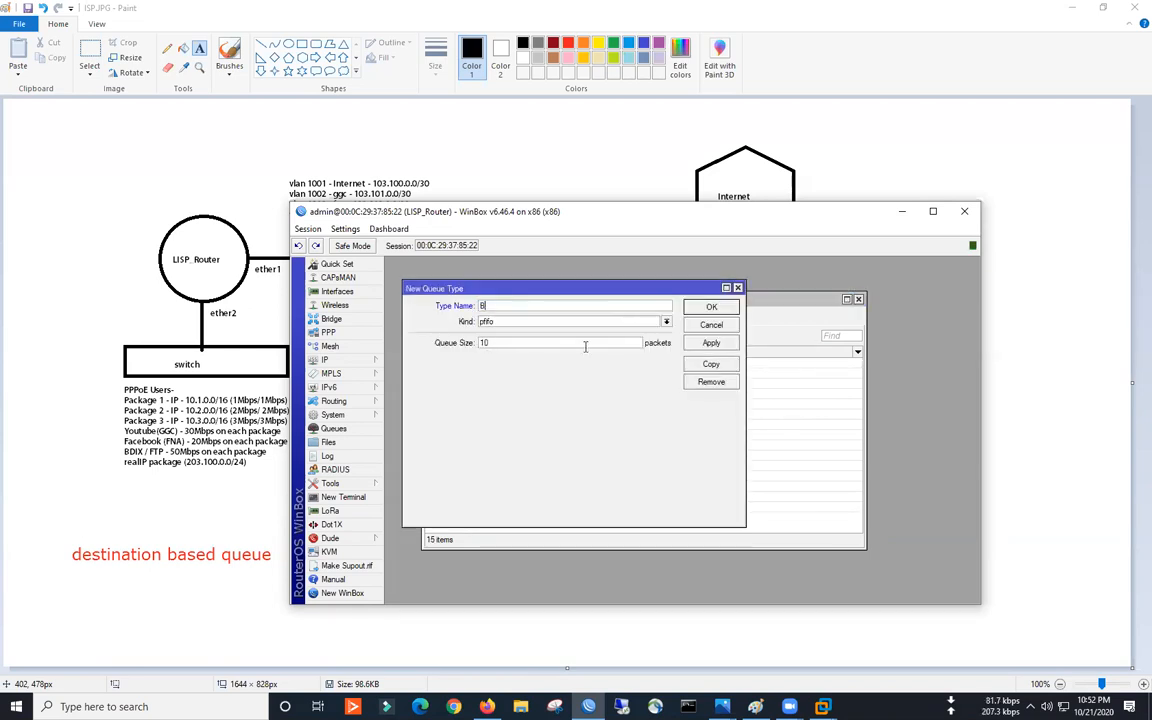
text(DIX-DOWNLOAD)
click(558, 322)
click(494, 347)
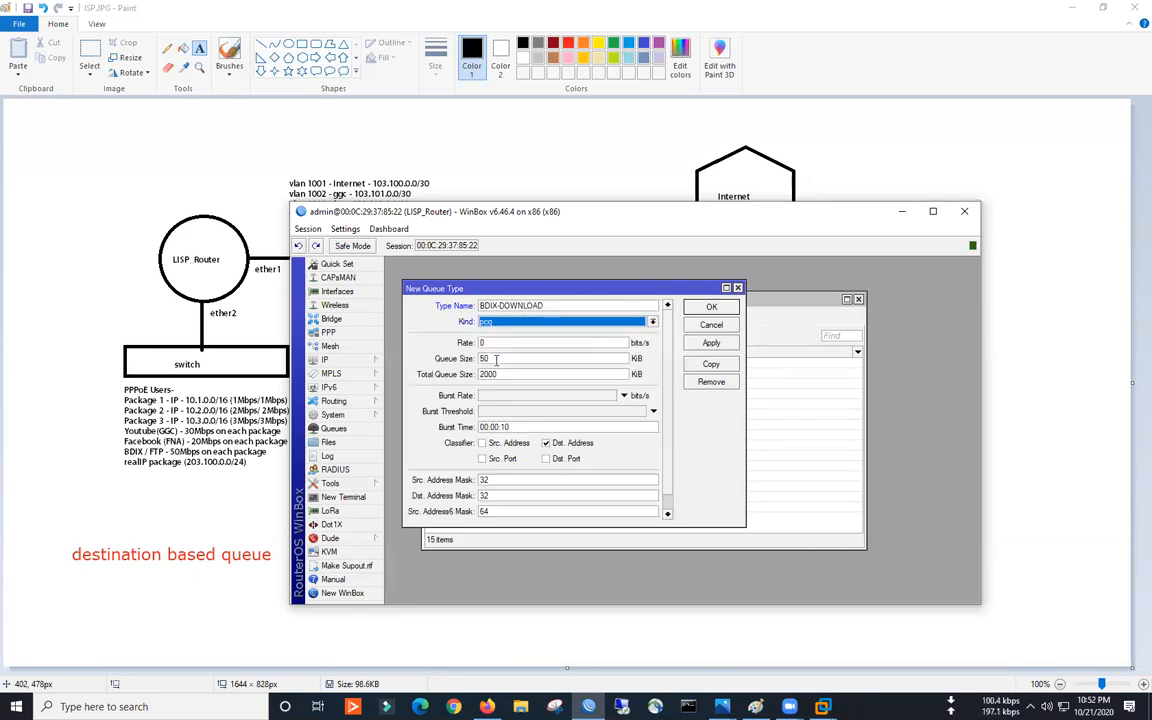
key(Tab)
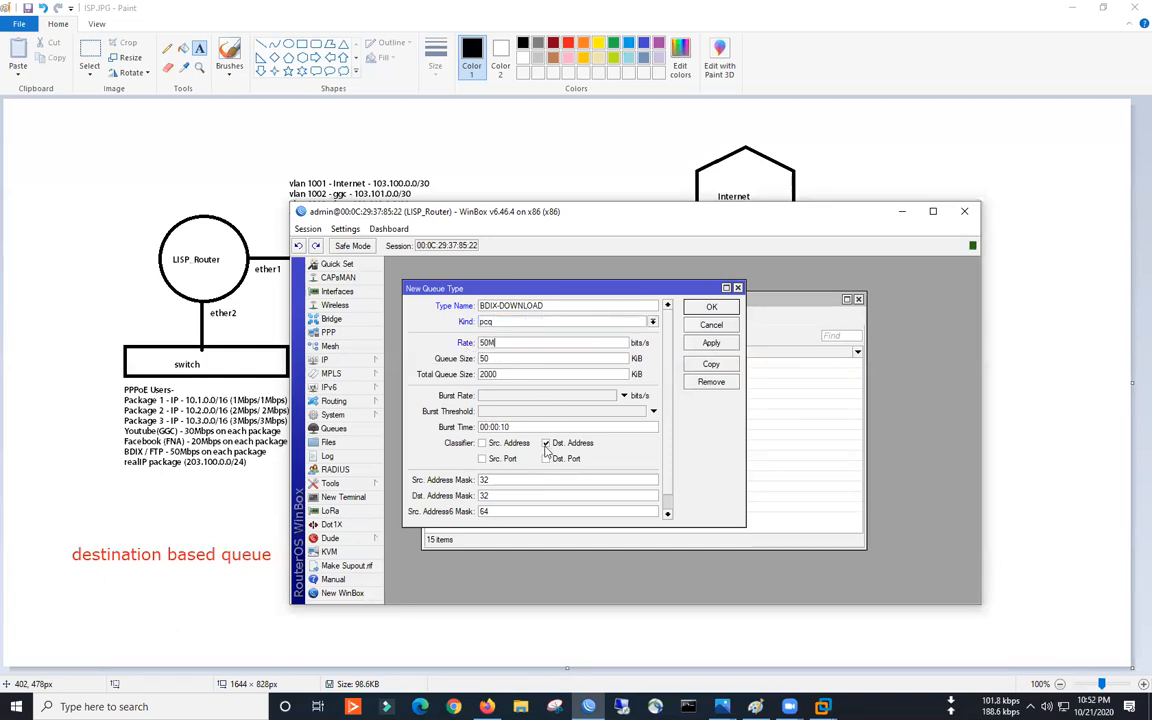
click(711, 343)
click(711, 308)
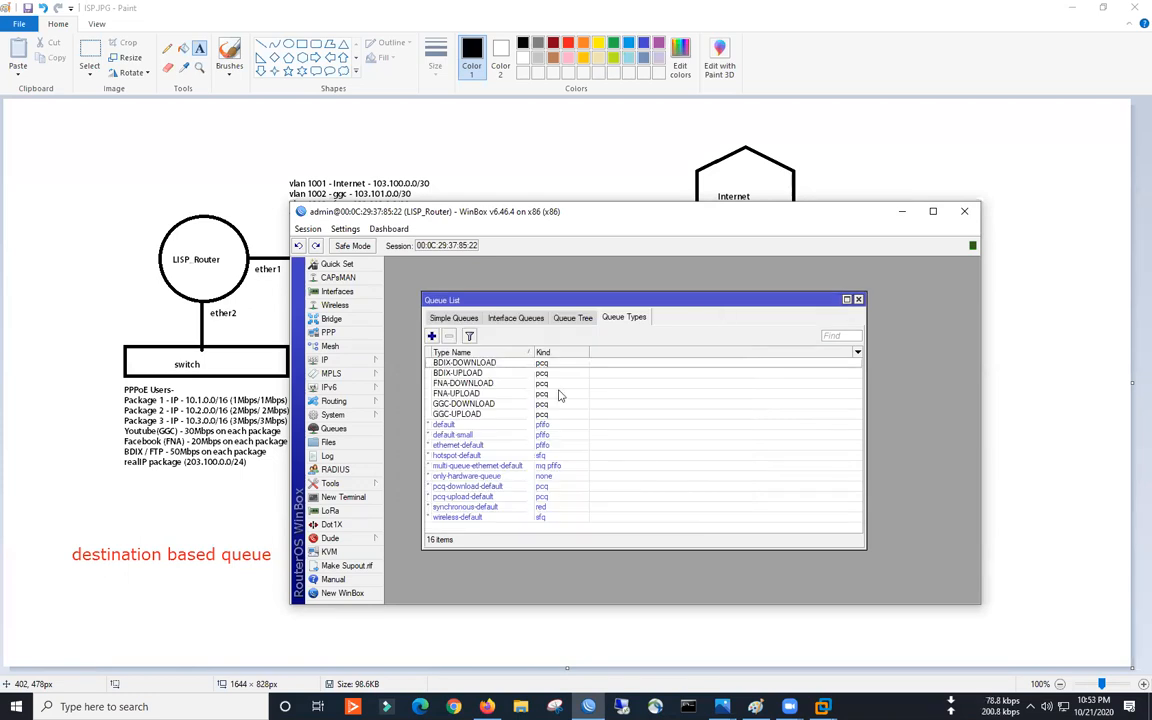
- Set the GGC simple queue to use GGC-UPLOAD and GGC-DOWNLOAD queue types
click(468, 318)
double_click(485, 363)
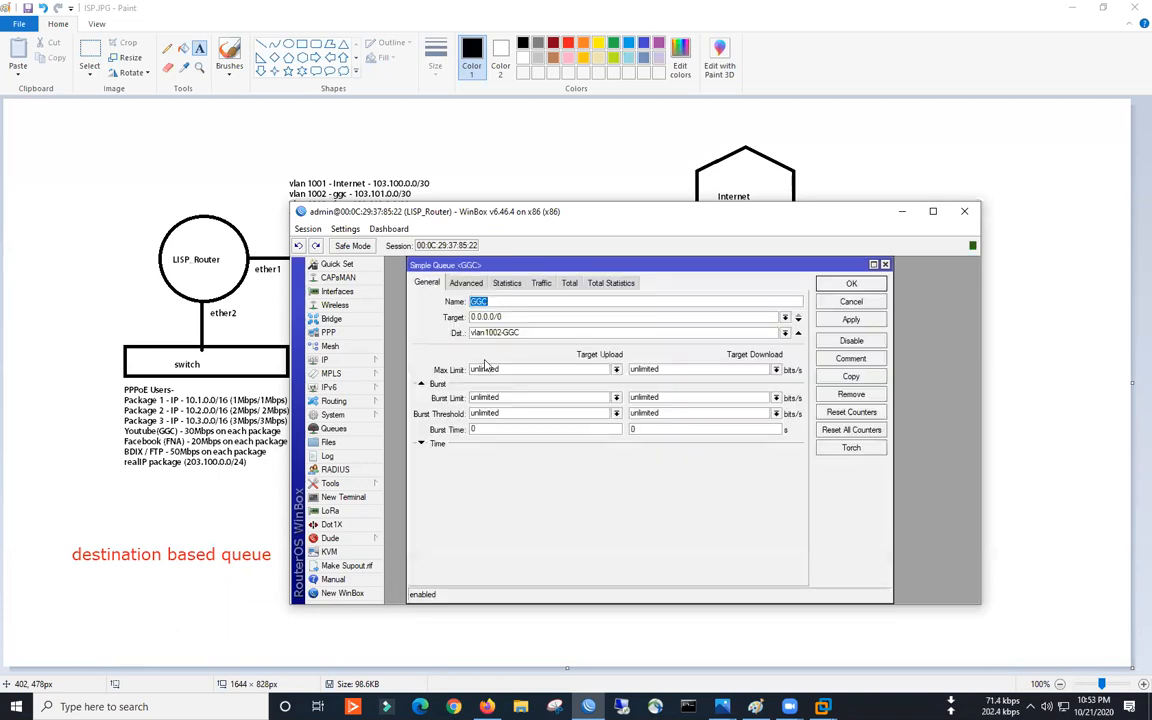
click(467, 284)
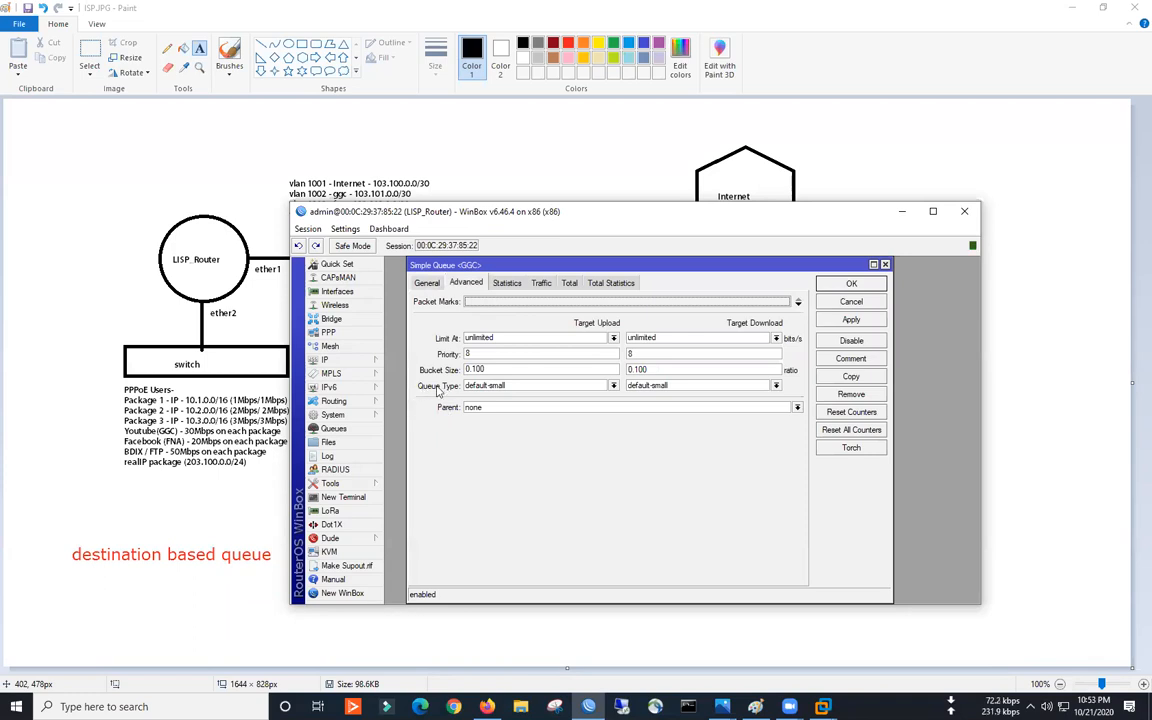
click(509, 386)
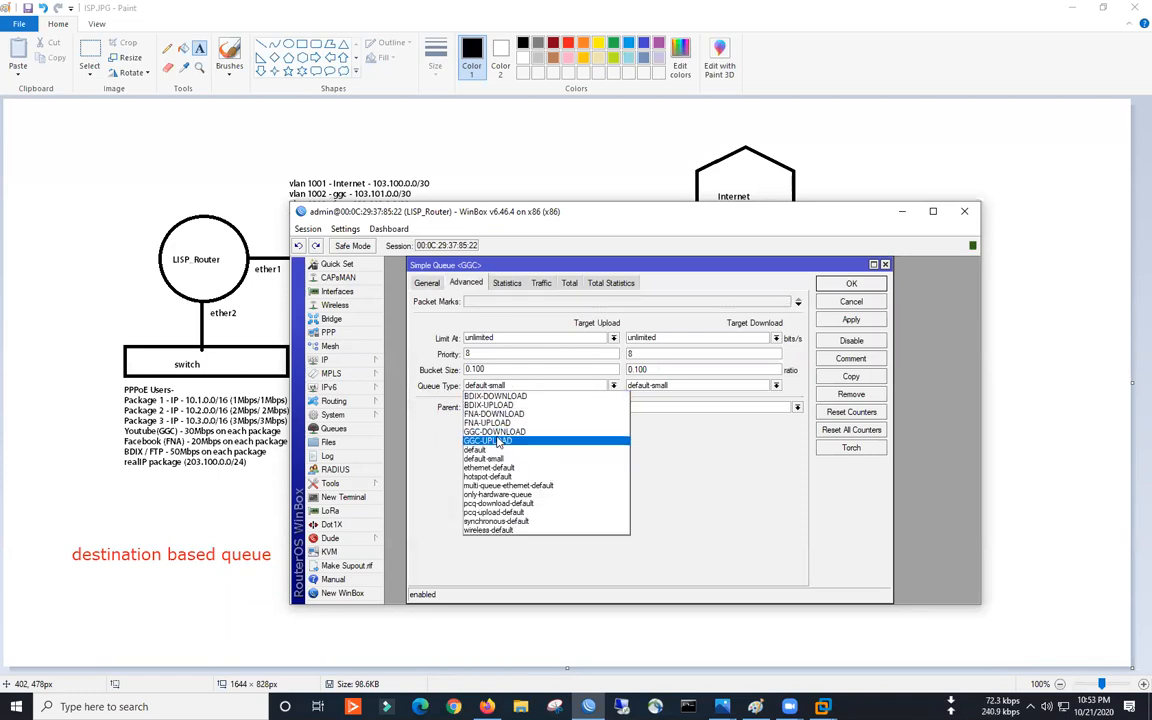
click(530, 440)
click(645, 386)
click(665, 432)
click(851, 283)
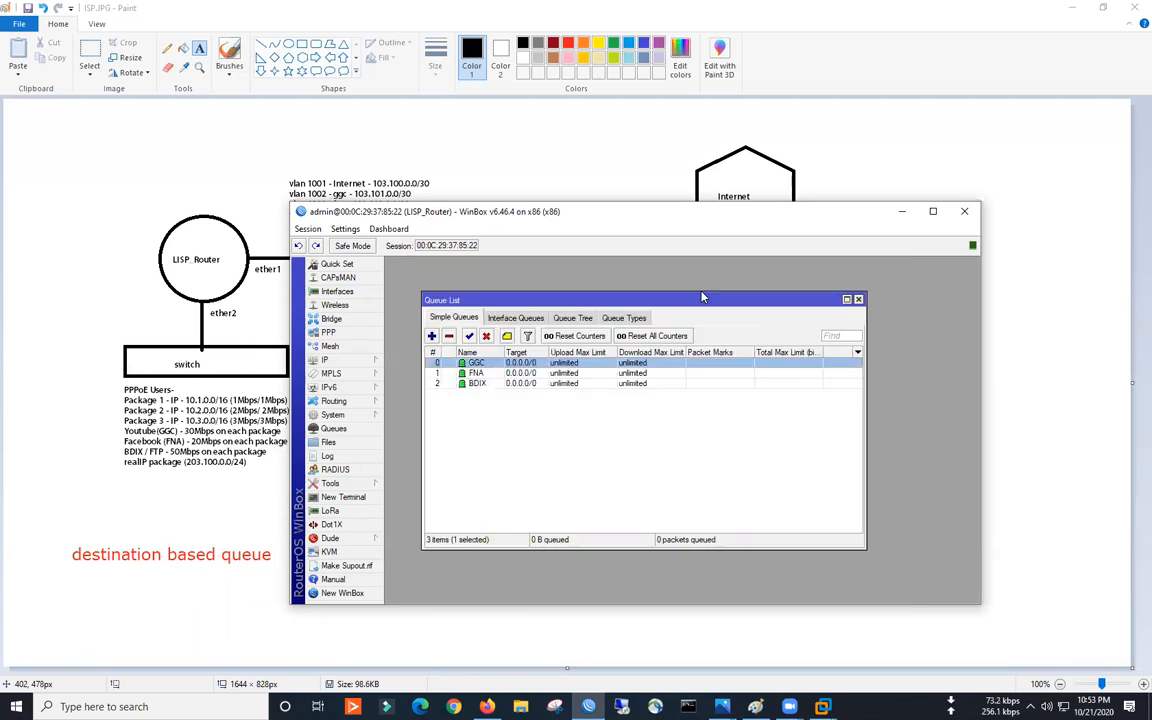
- Set the FNA simple queue to use FNA-UPLOAD and FNA-DOWNLOAD queue types
double_click(477, 372)
click(497, 385)
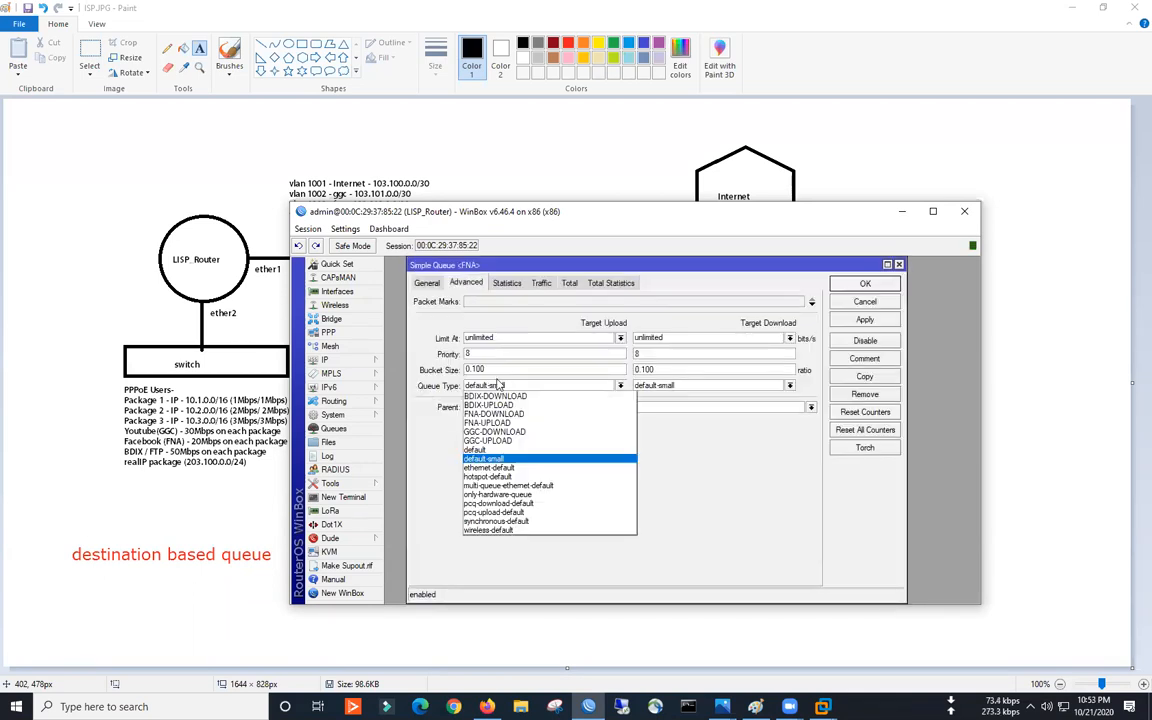
click(487, 422)
click(650, 385)
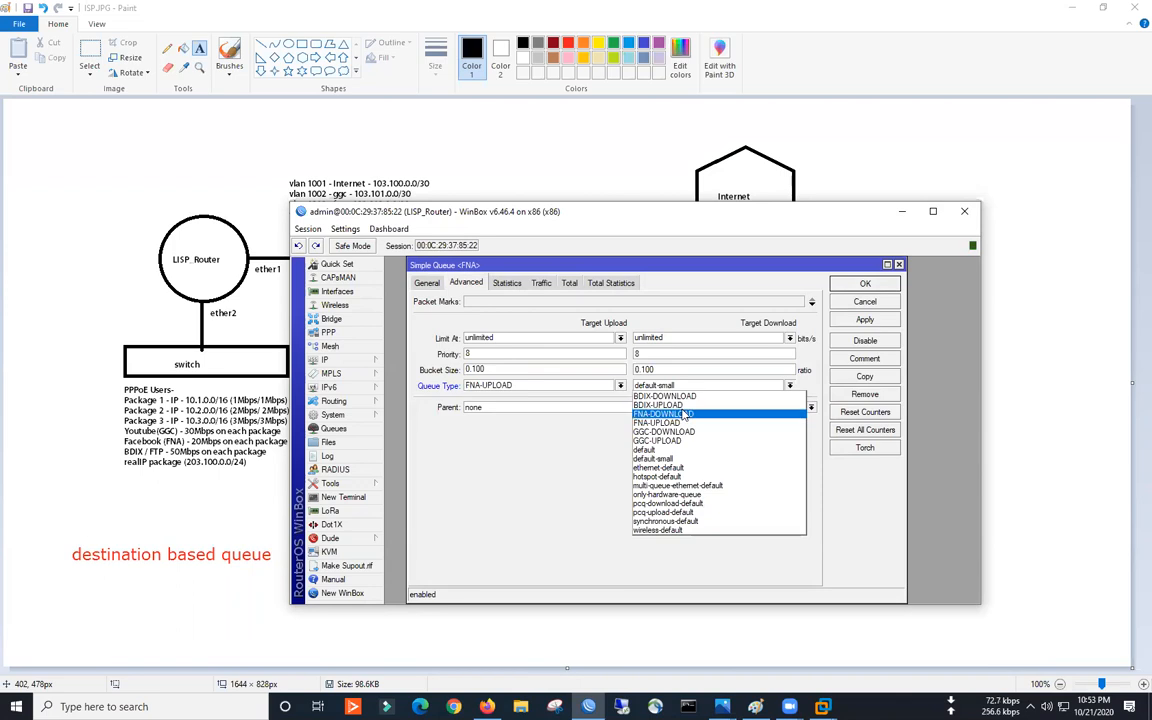
click(683, 414)
click(866, 284)
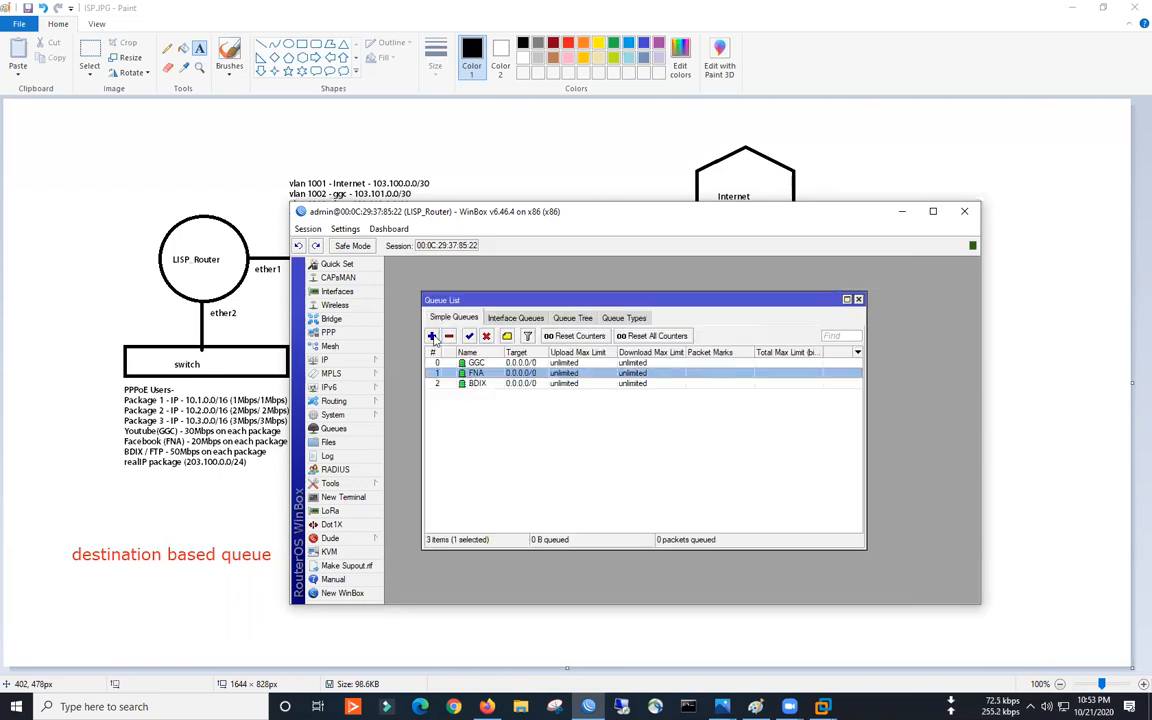
- Set the BDIX simple queue to use BDIX-UPLOAD and BDIX-DOWNLOAD queue types
double_click(474, 383)
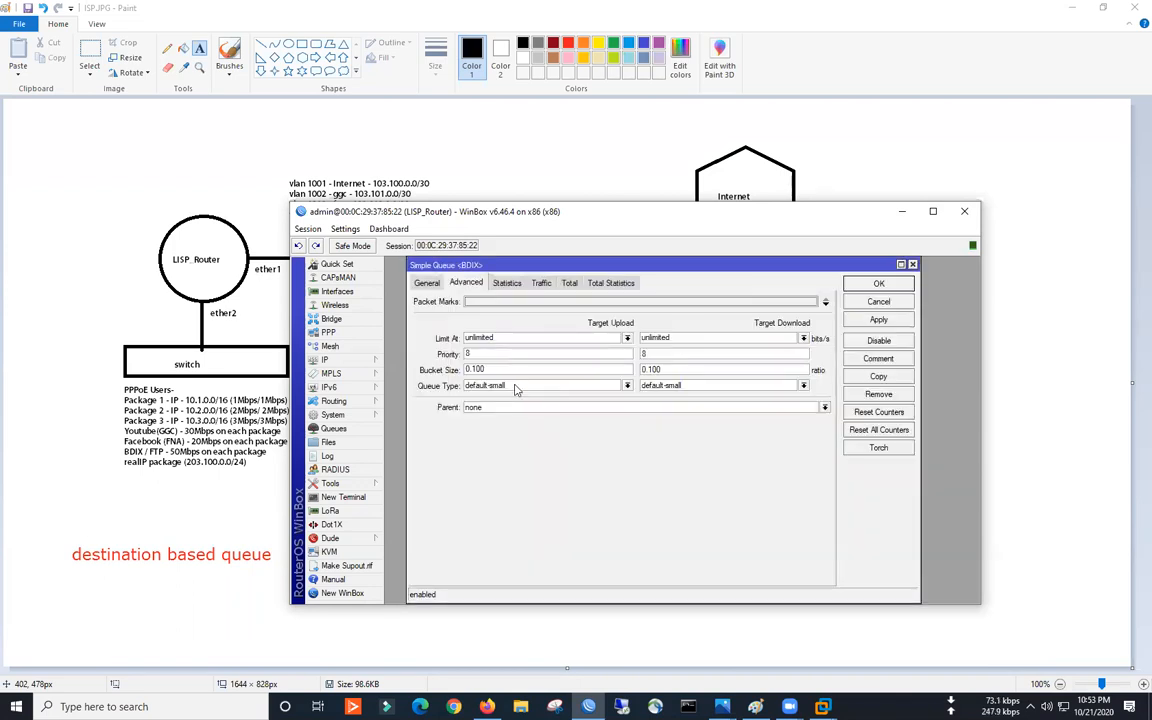
click(516, 390)
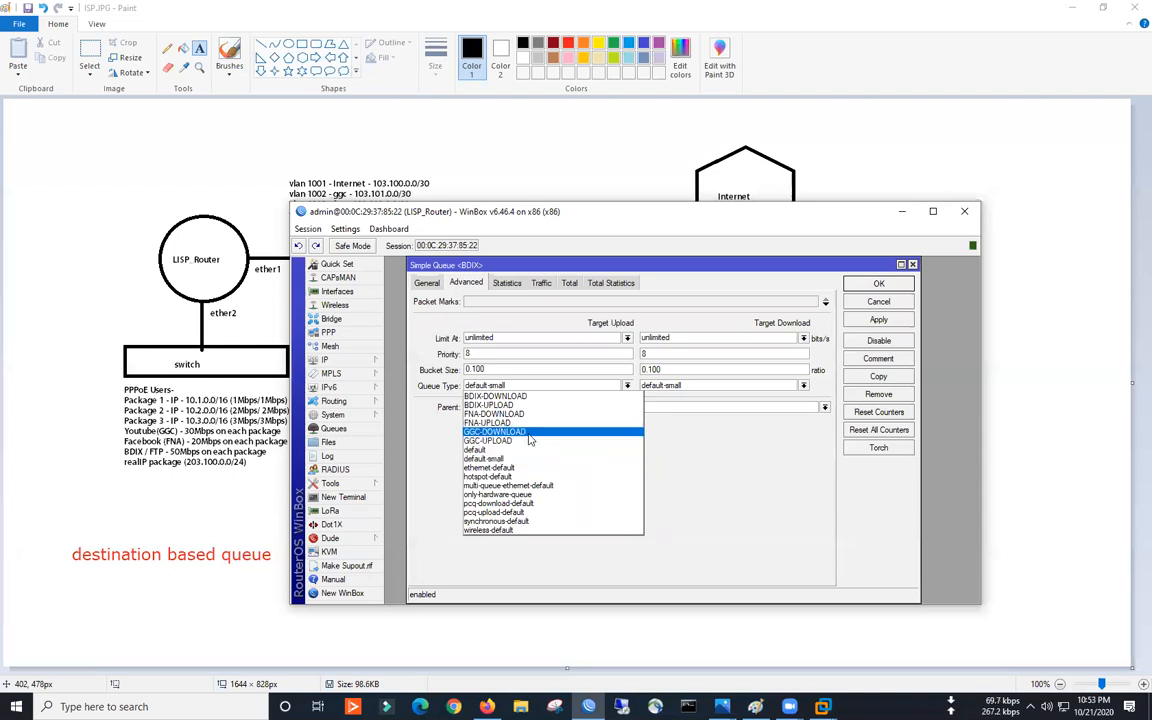
click(500, 388)
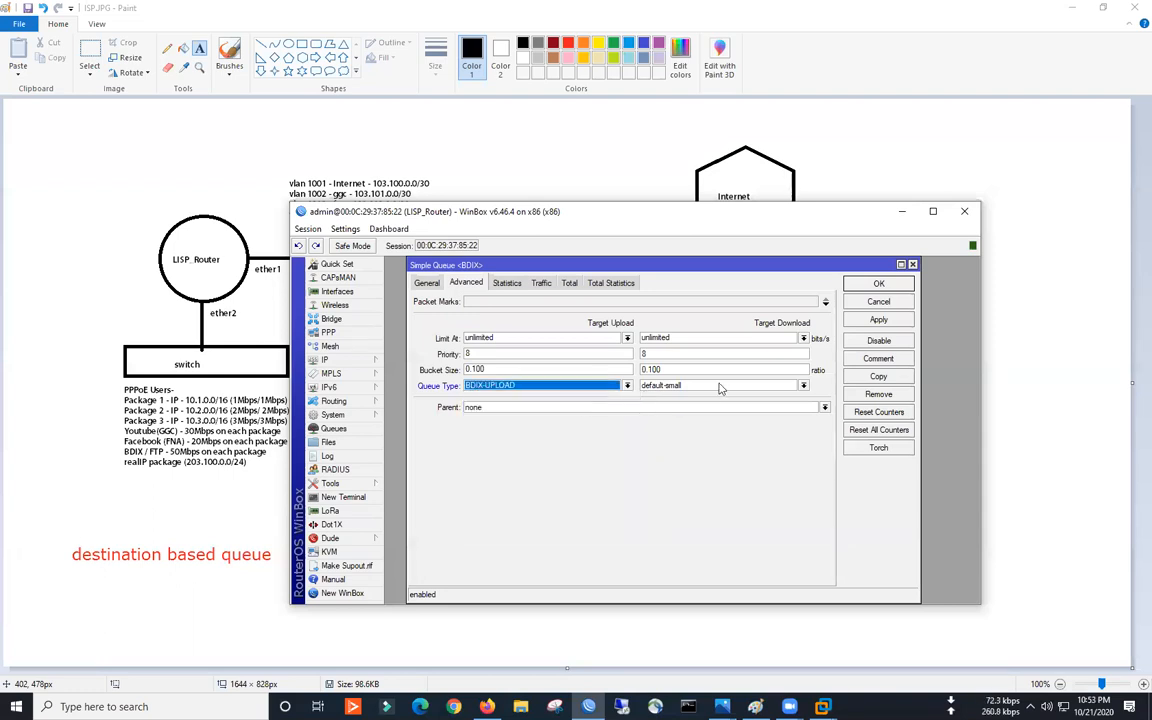
click(720, 388)
click(648, 402)
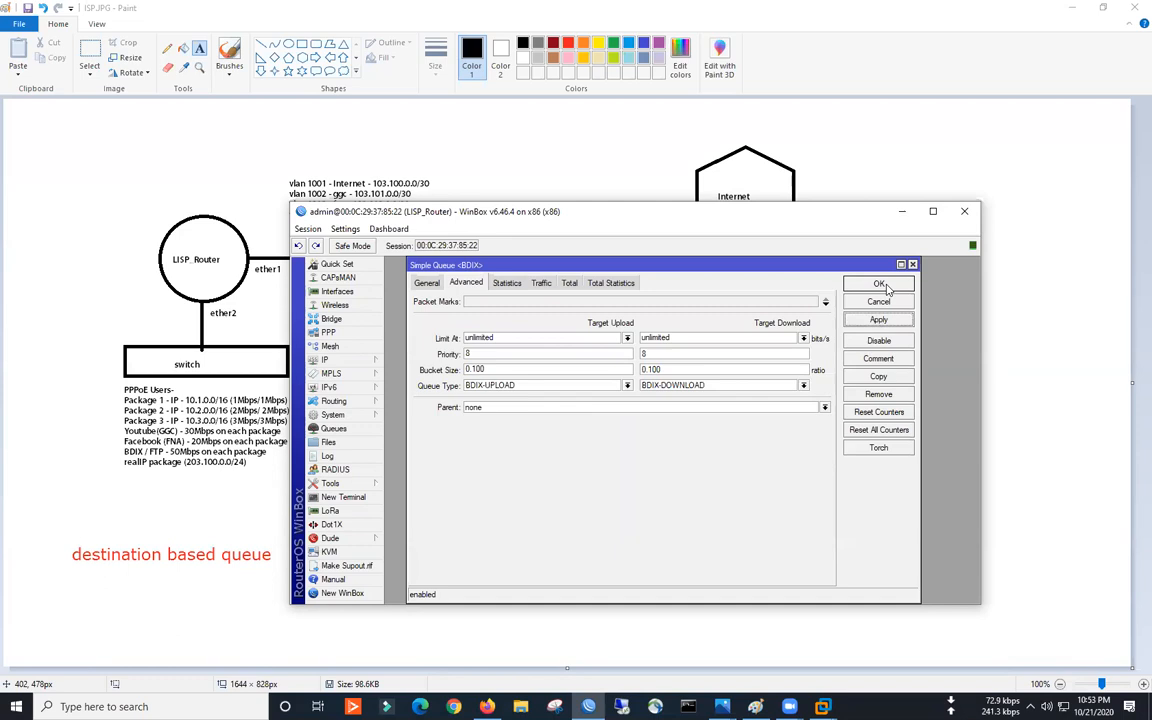
click(880, 284)
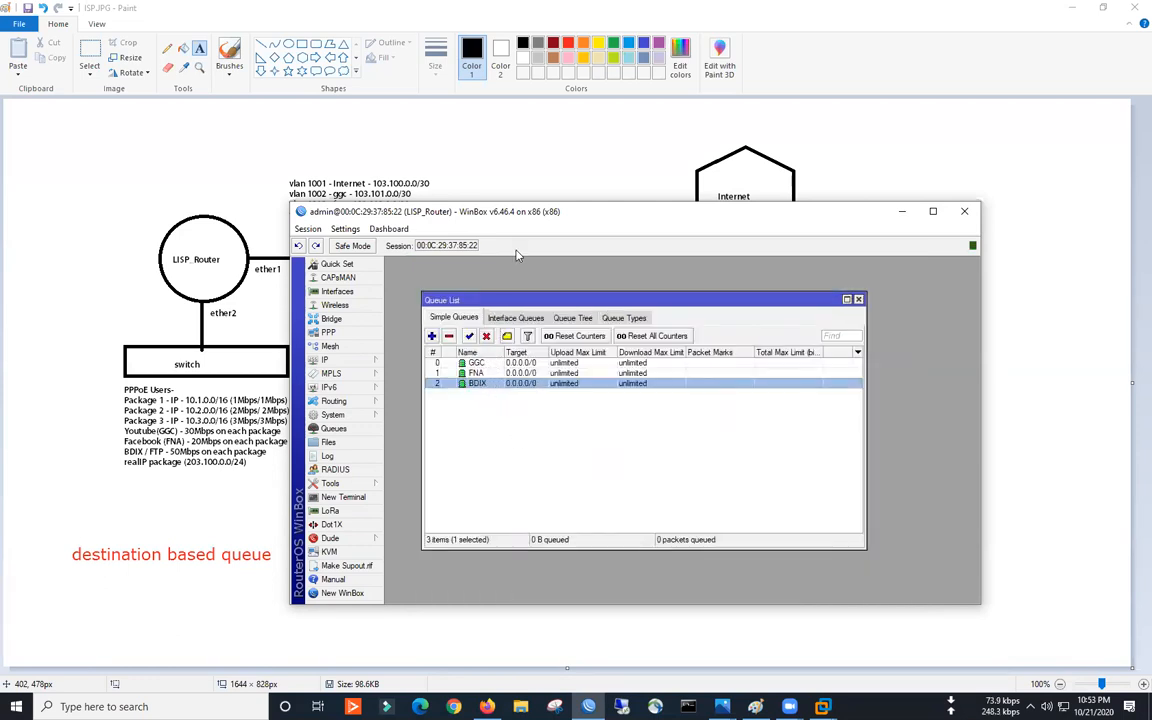
drag(527, 203, 823, 183)
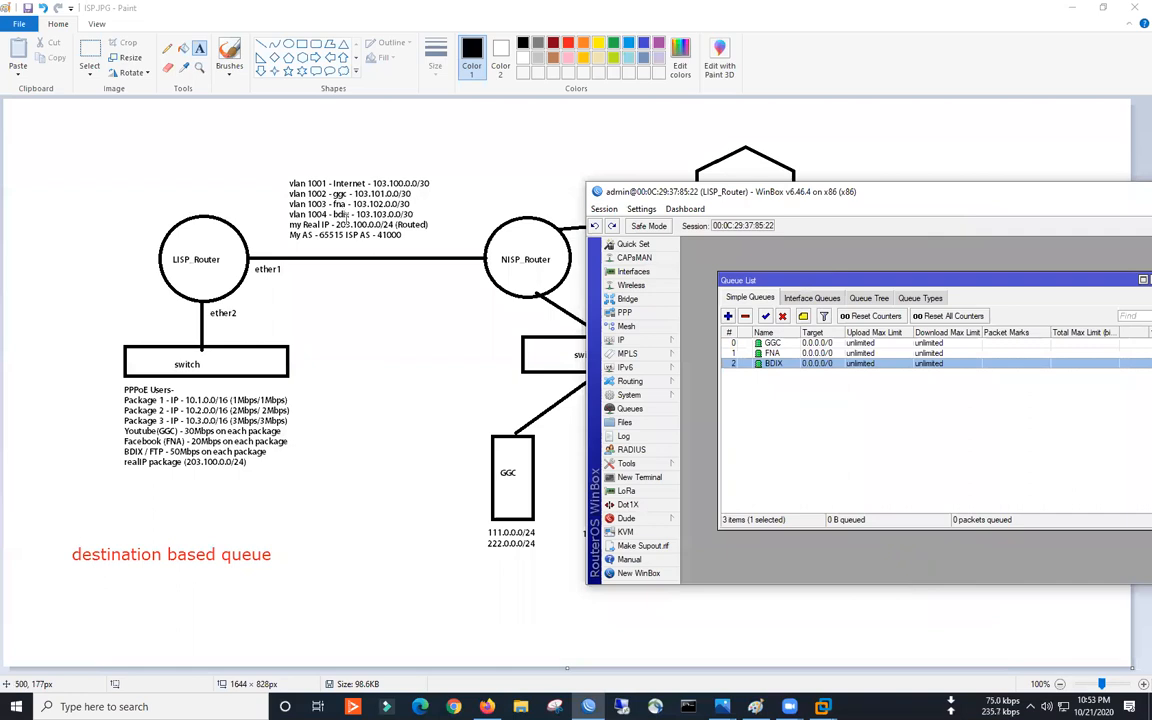
drag(766, 197, 509, 183)
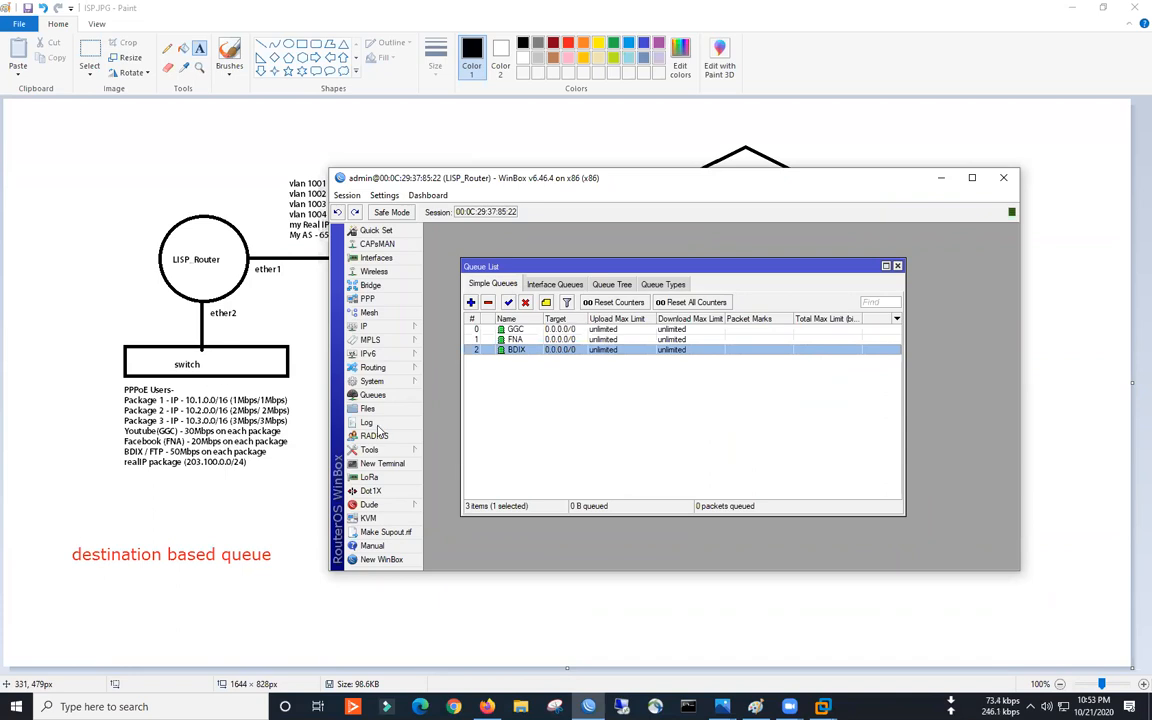
click(471, 302)
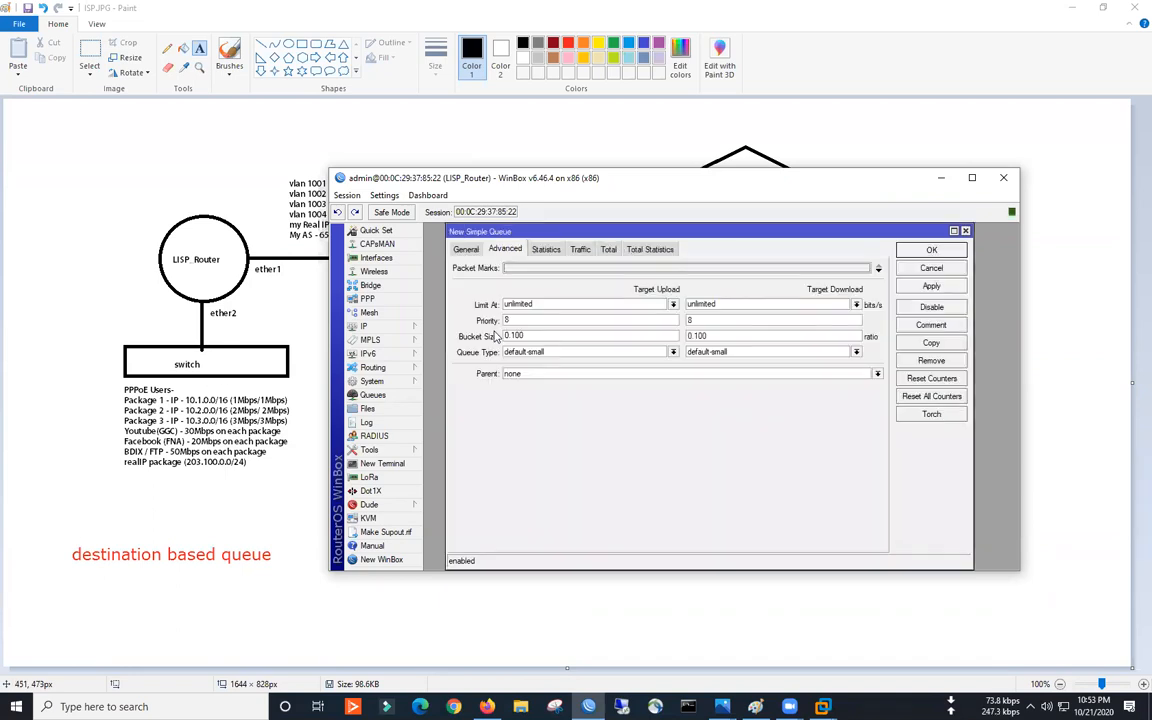
click(466, 249)
text(1M-INT)
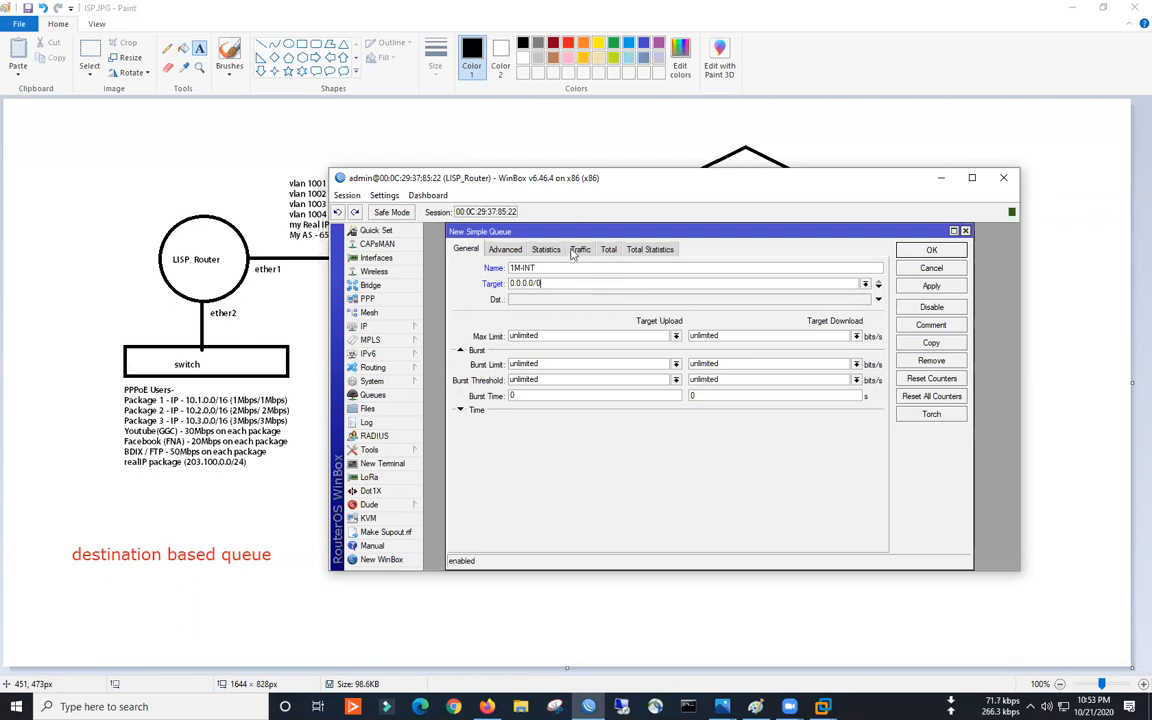
drag(566, 236, 577, 427)
drag(859, 424, 762, 418)
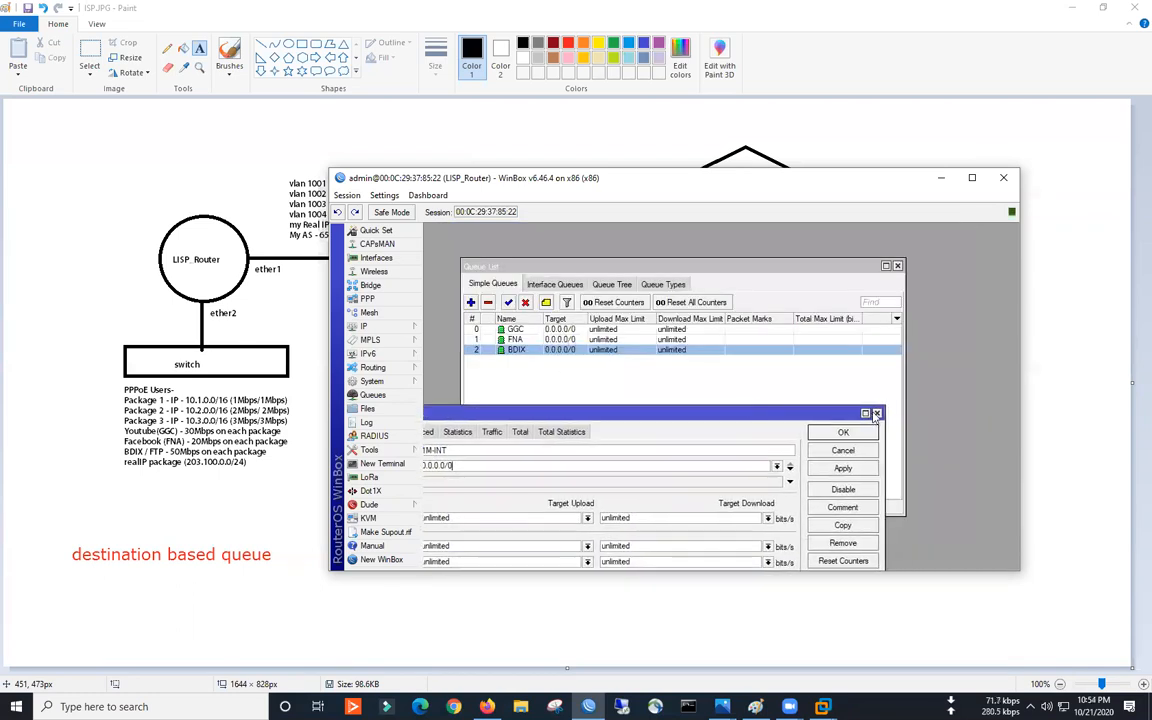
click(880, 413)
double_click(531, 333)
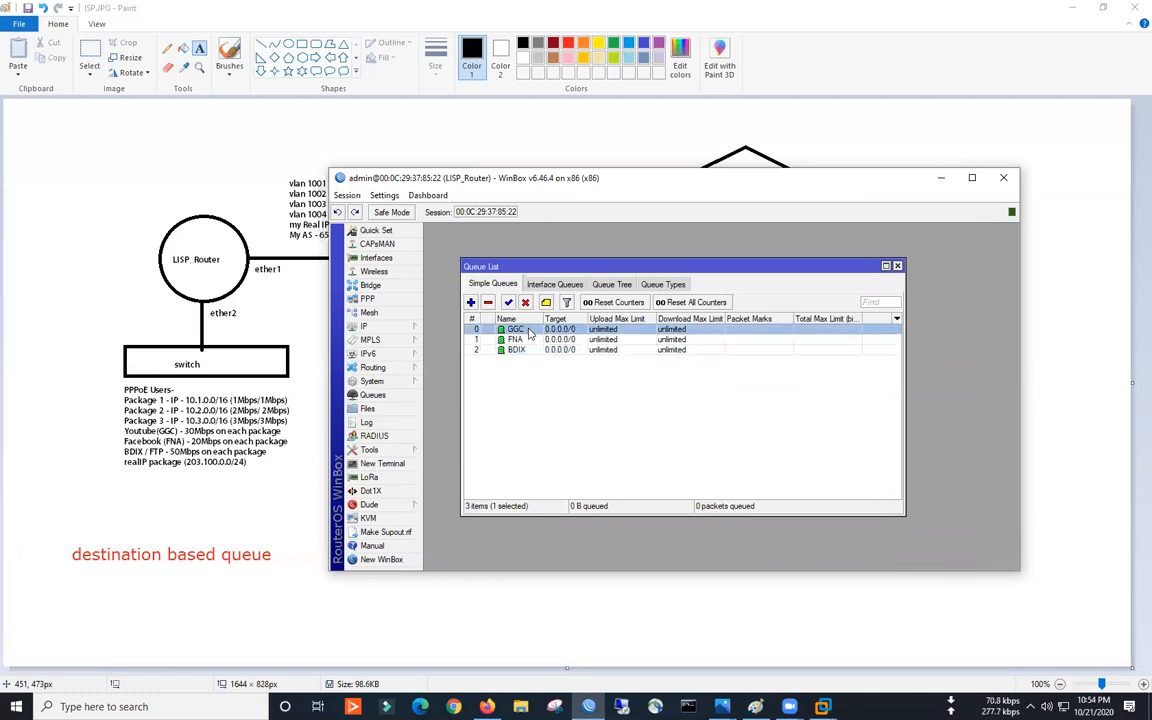
- Review the GGC queue's 0.0.0.0/0 target and Advanced queue types, then cancel unchanged
drag(535, 285, 484, 285)
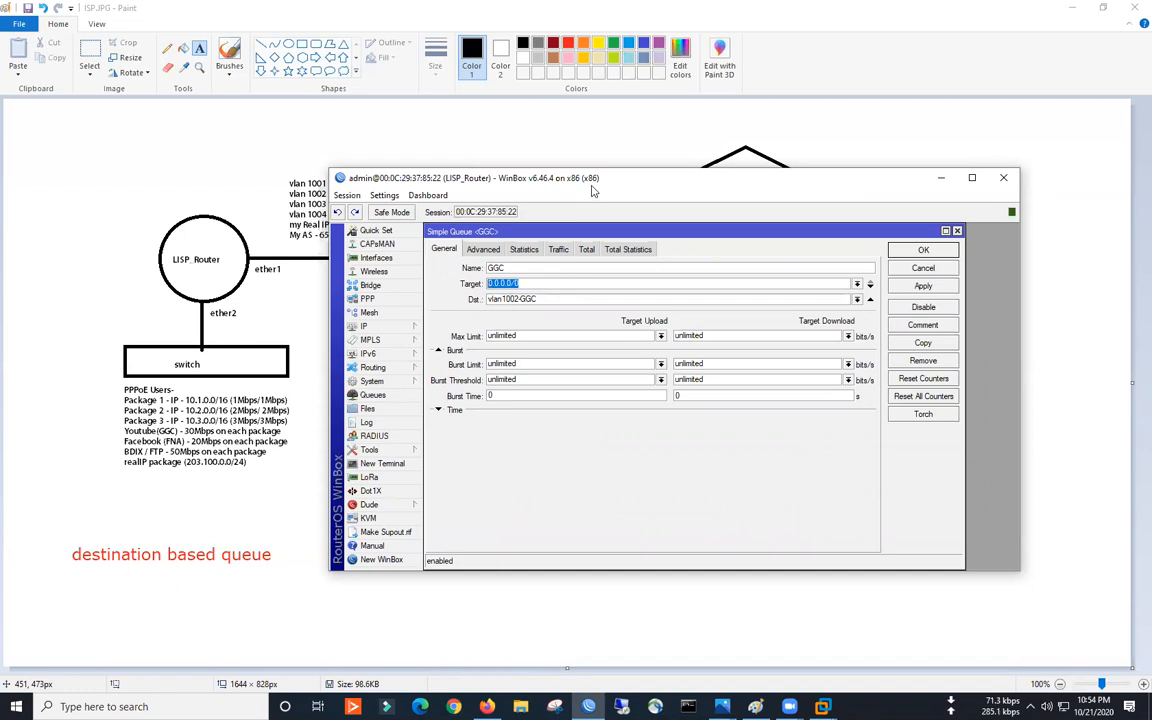
drag(558, 172, 615, 164)
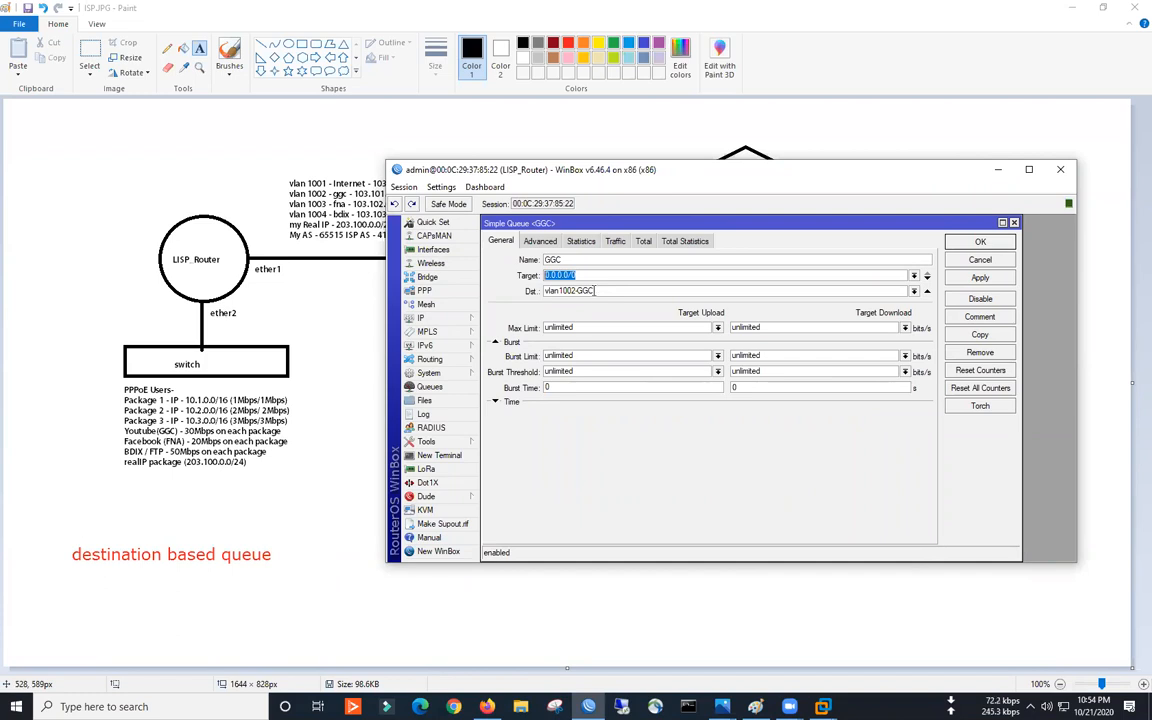
key(Tab)
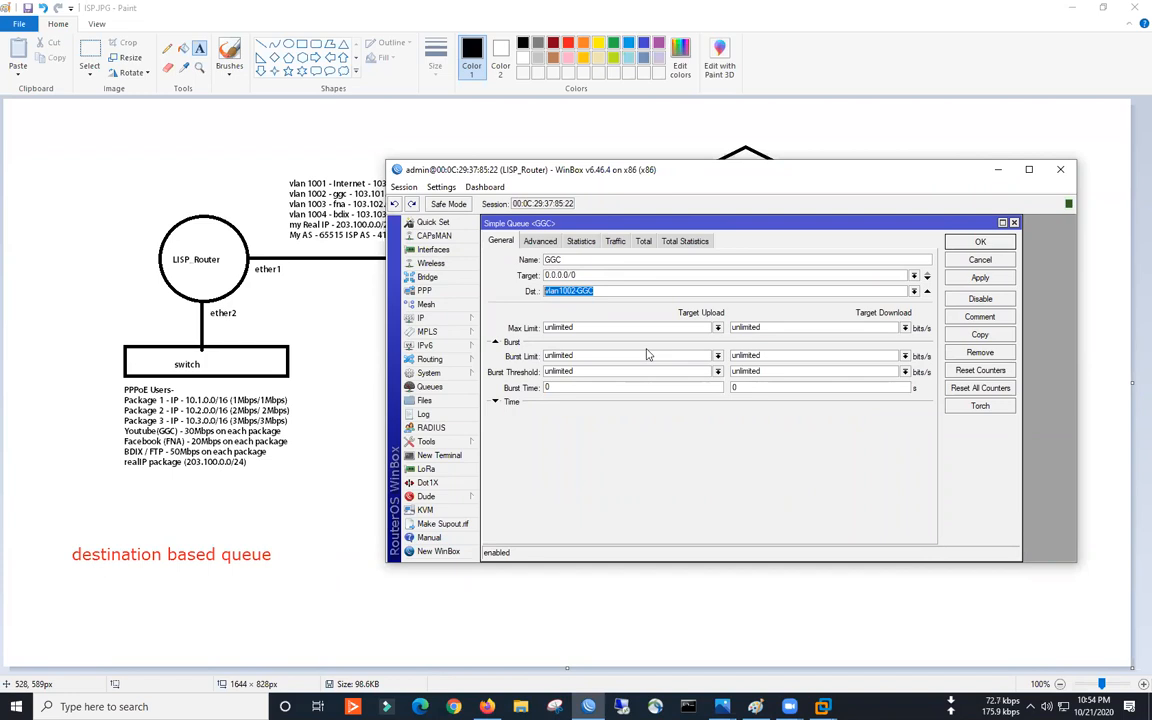
double_click(577, 276)
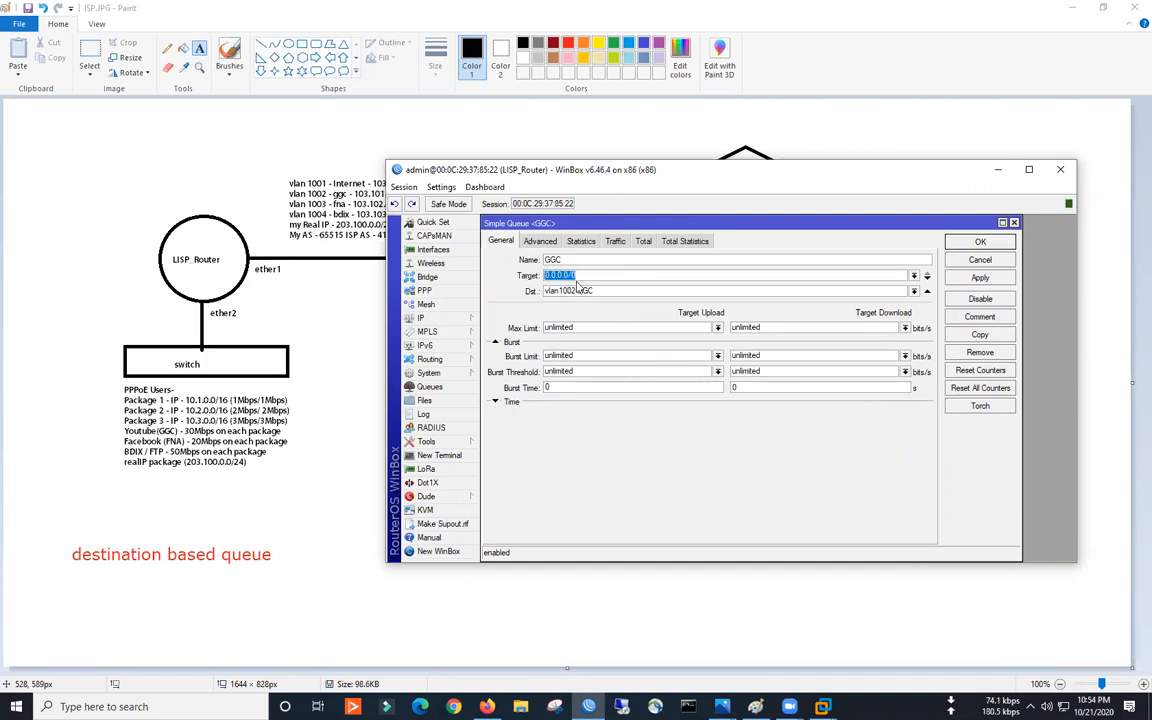
click(540, 241)
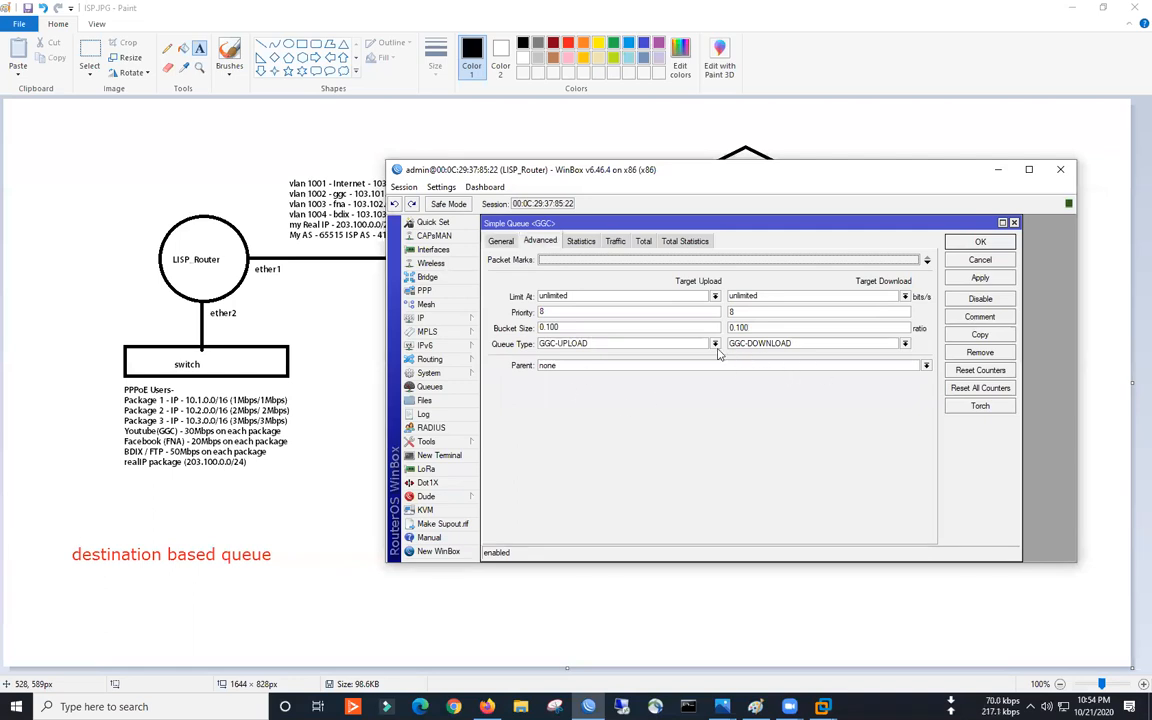
click(501, 241)
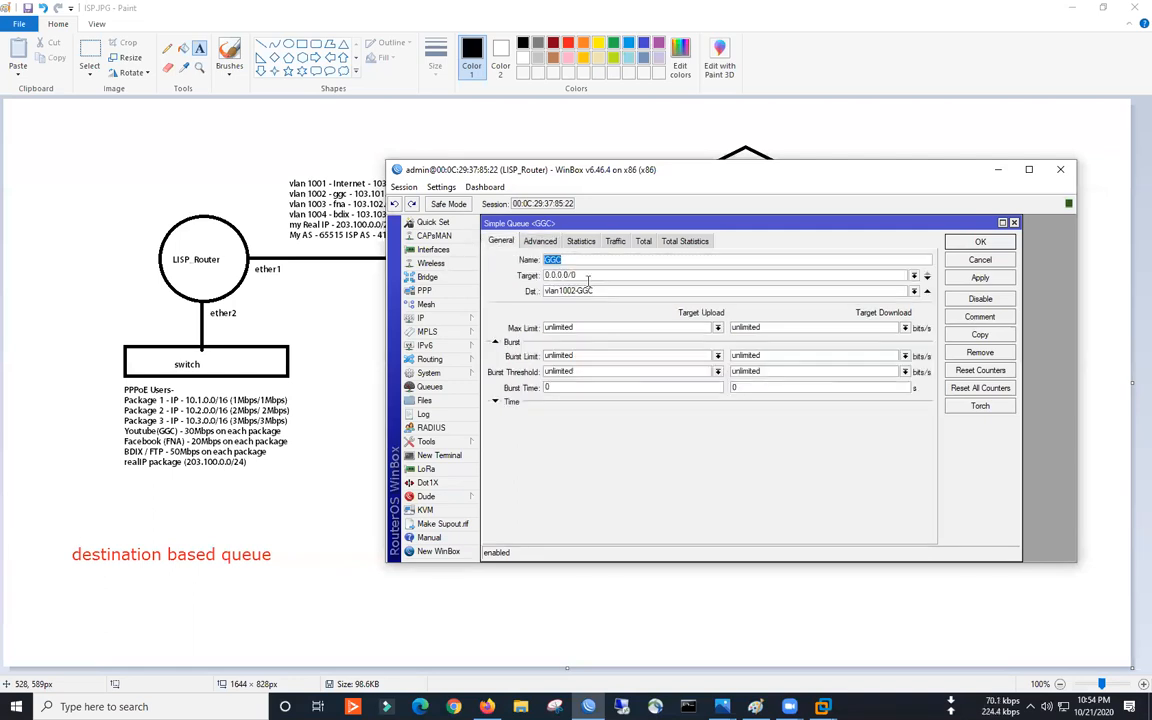
click(541, 241)
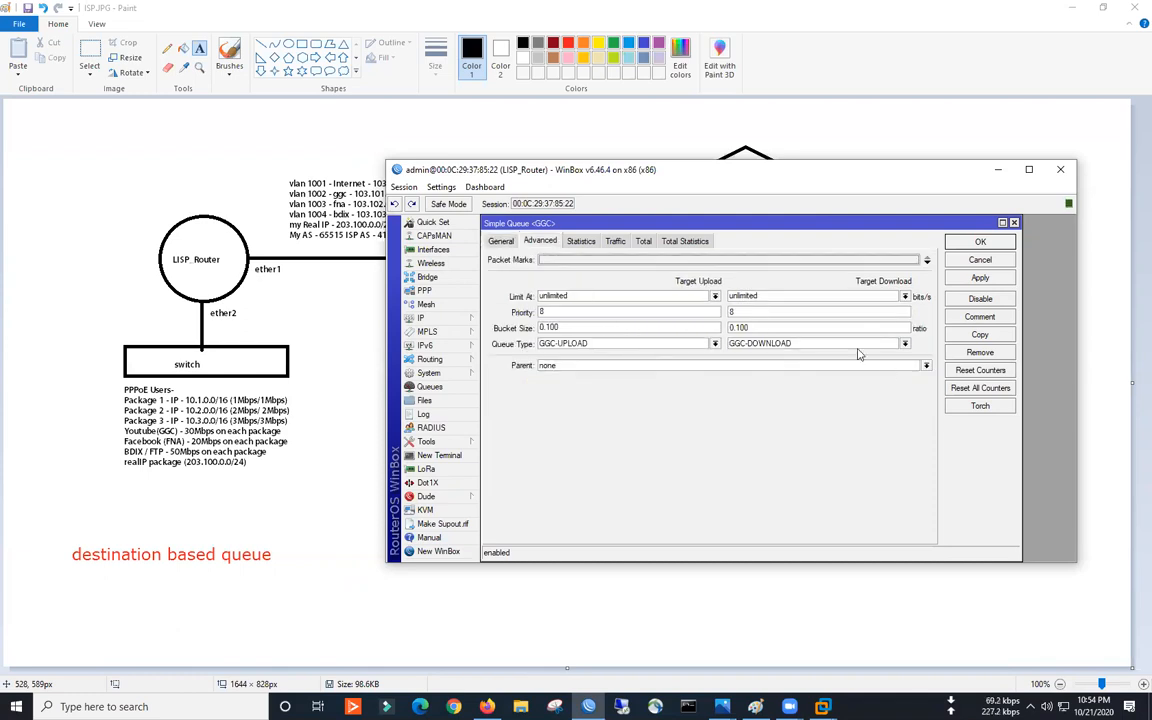
drag(829, 175, 687, 197)
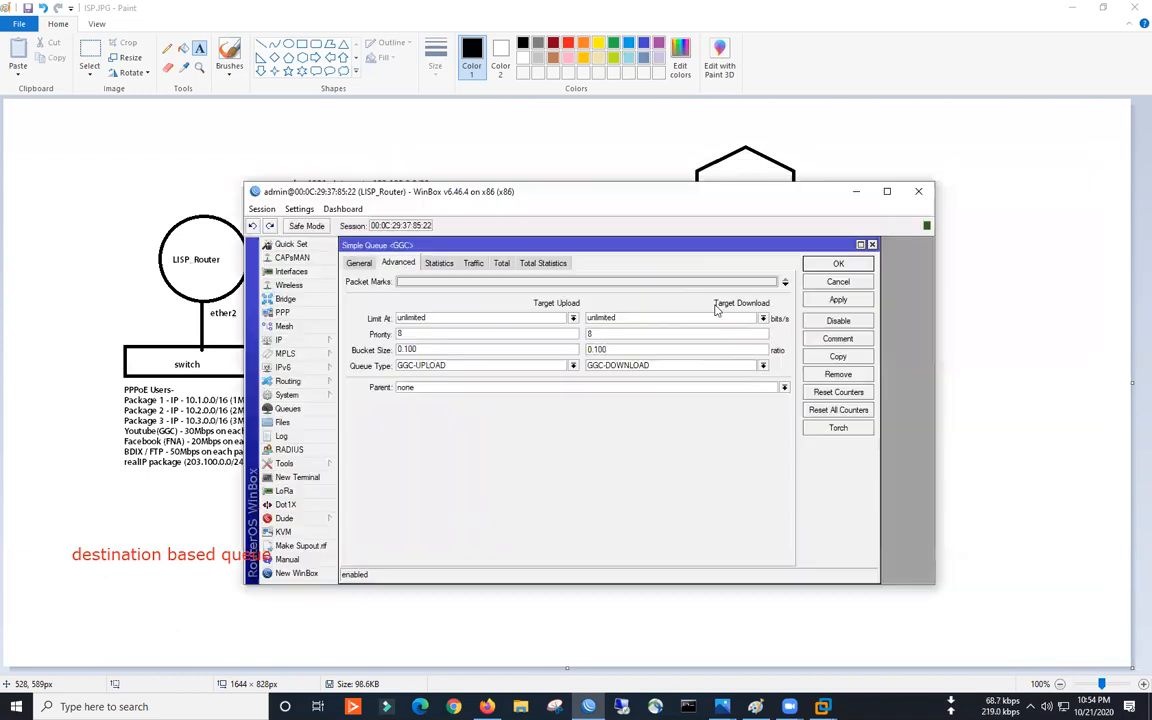
click(826, 285)
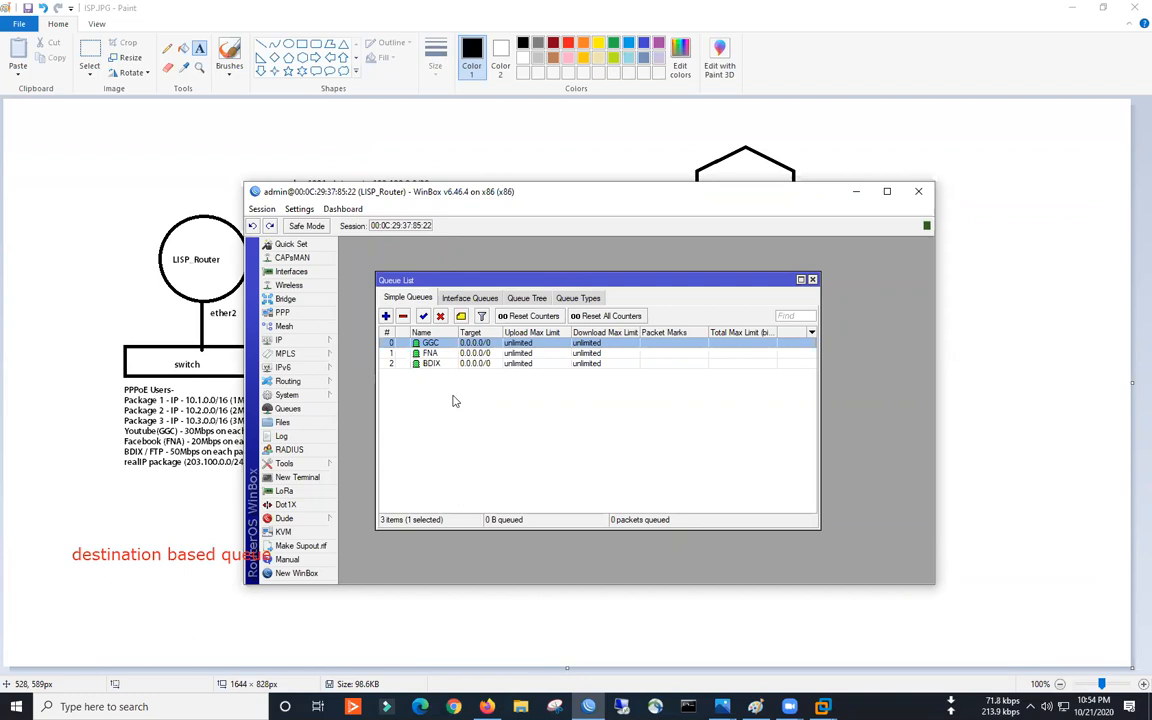
drag(539, 204, 630, 173)
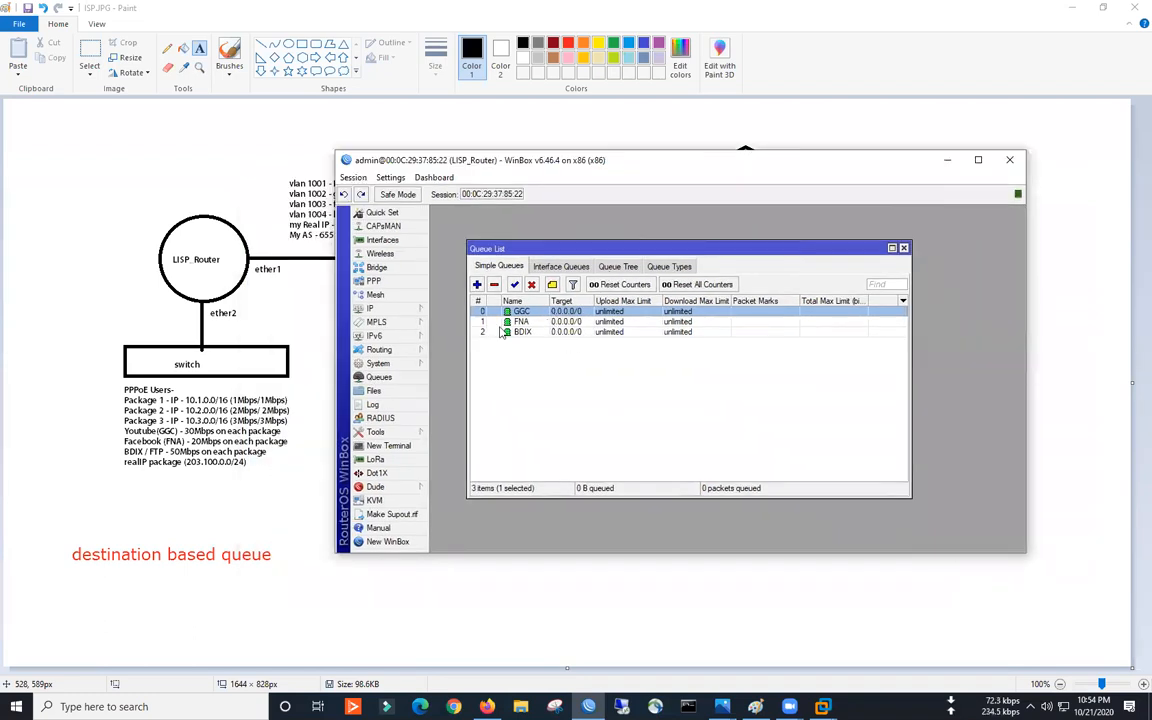
- Discard an accidentally started empty simple queue and reposition the queue list
click(477, 285)
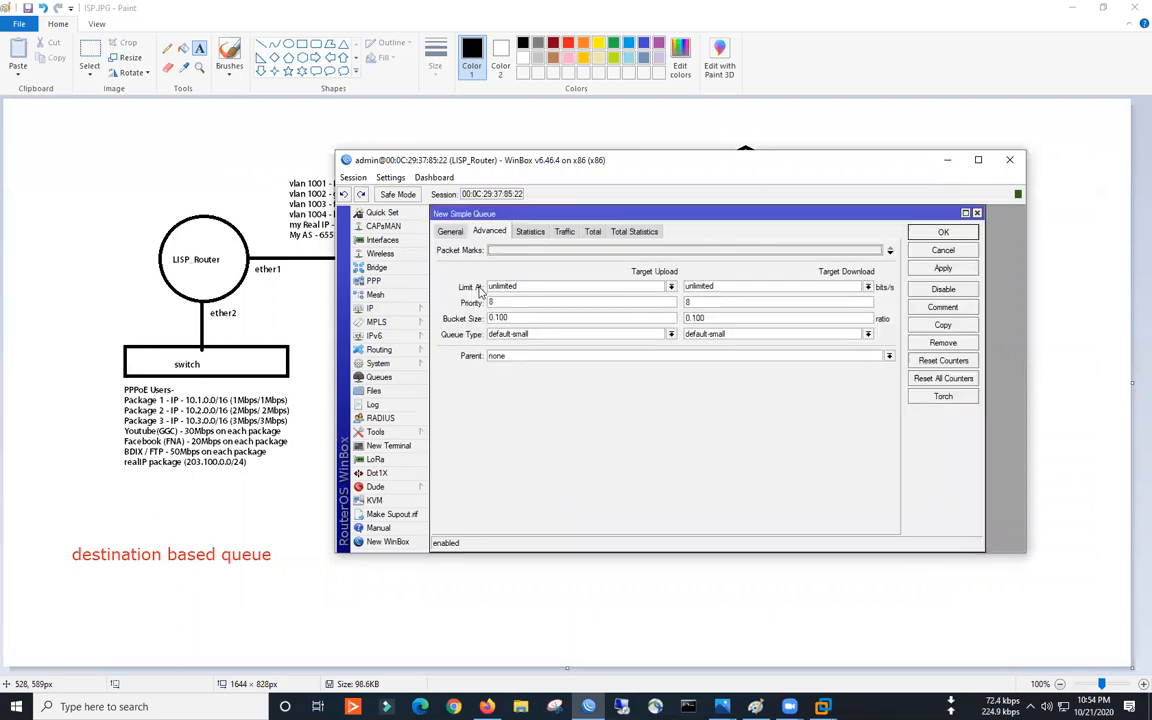
click(454, 233)
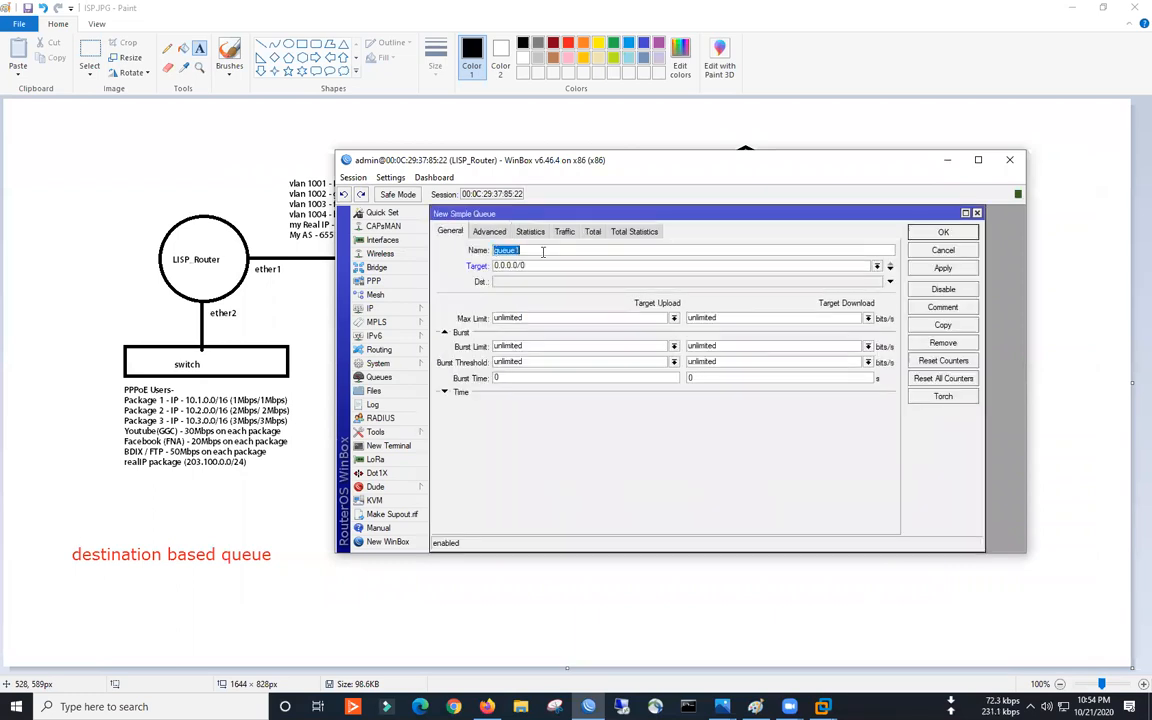
click(911, 252)
drag(552, 247, 514, 214)
- Create queue 1M-INTERNET with target 10.1.0.0/16 and destination vlan1001-INTERNET
click(477, 247)
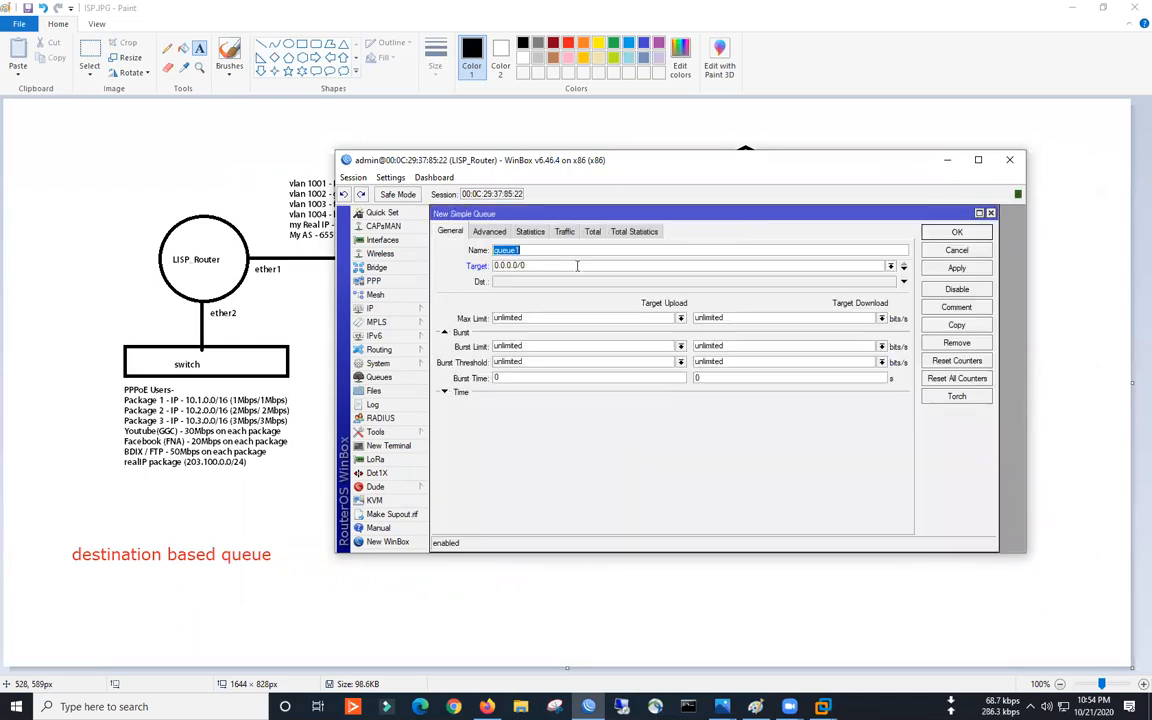
text(1M-INTERNET)
key(Tab)
text(10.1.)
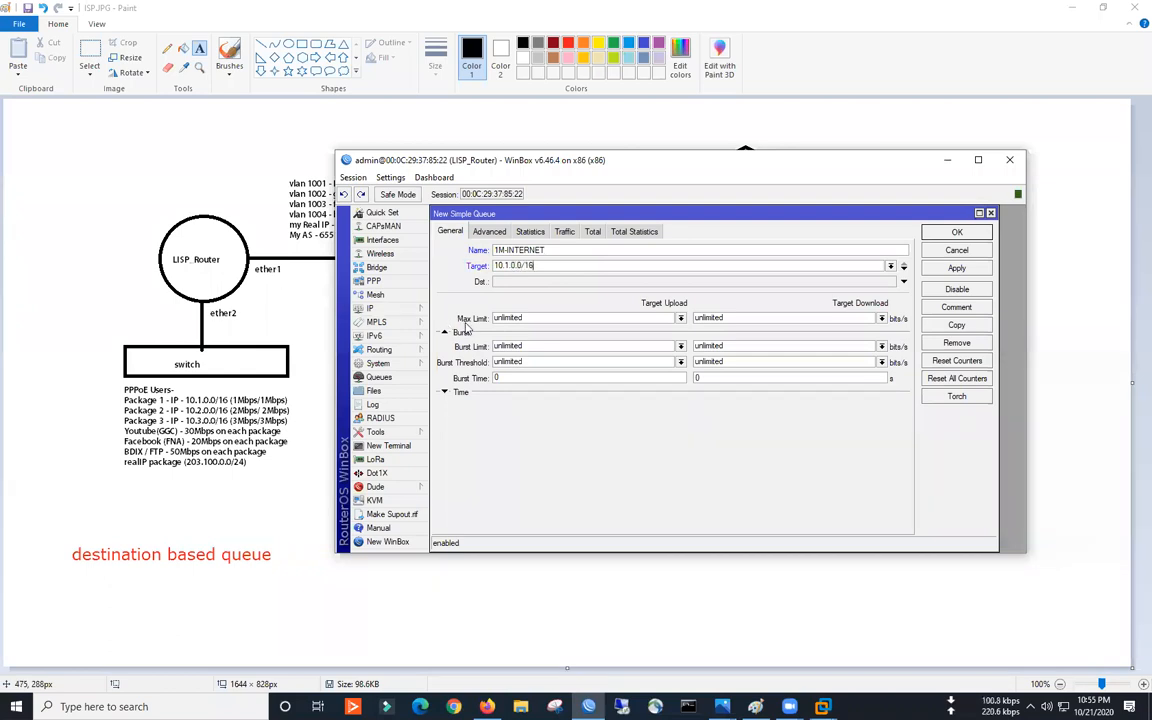
click(472, 281)
click(890, 281)
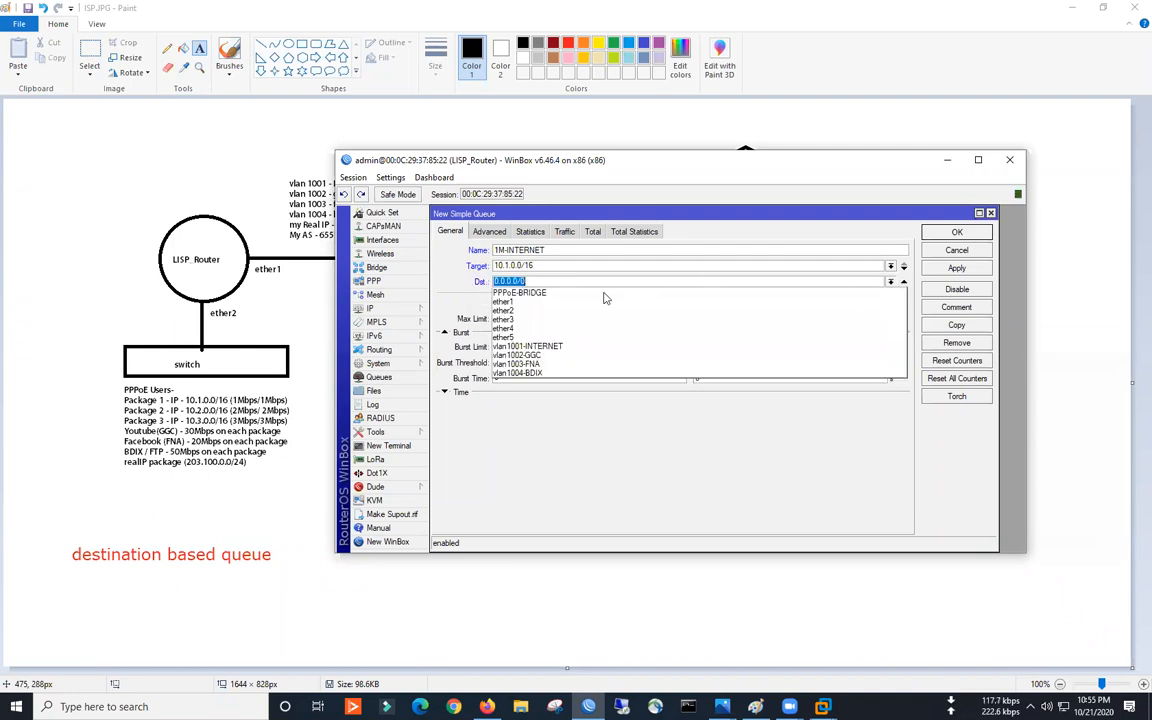
click(540, 347)
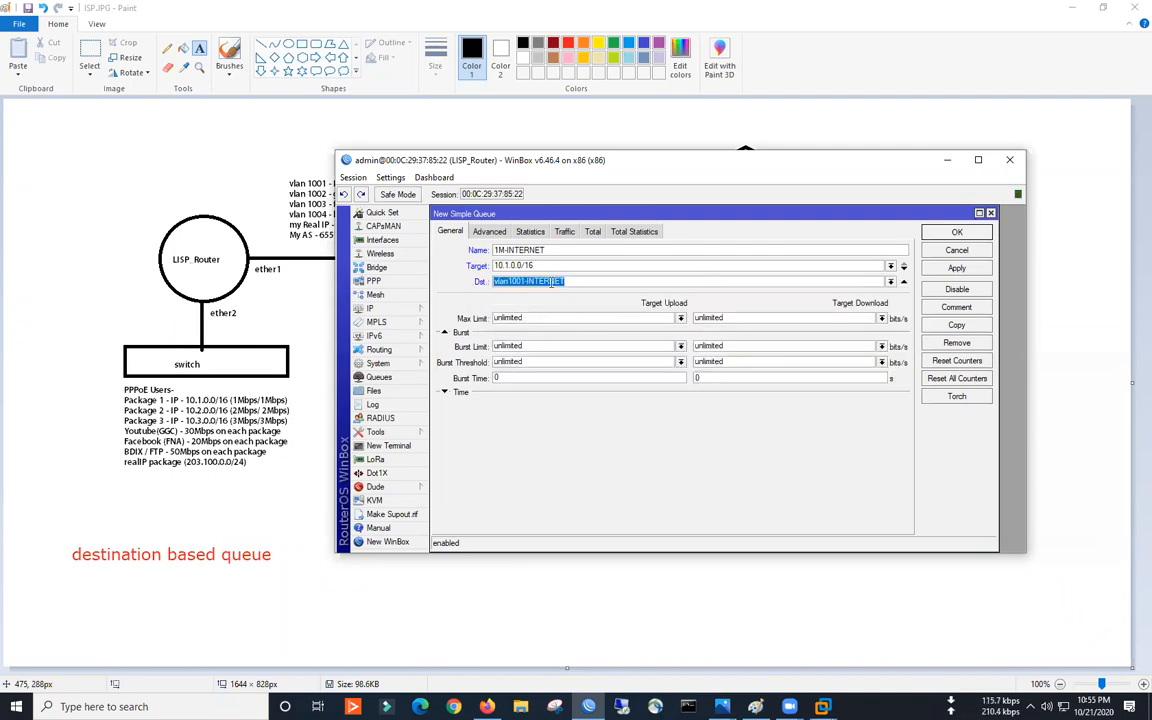
drag(859, 167, 764, 170)
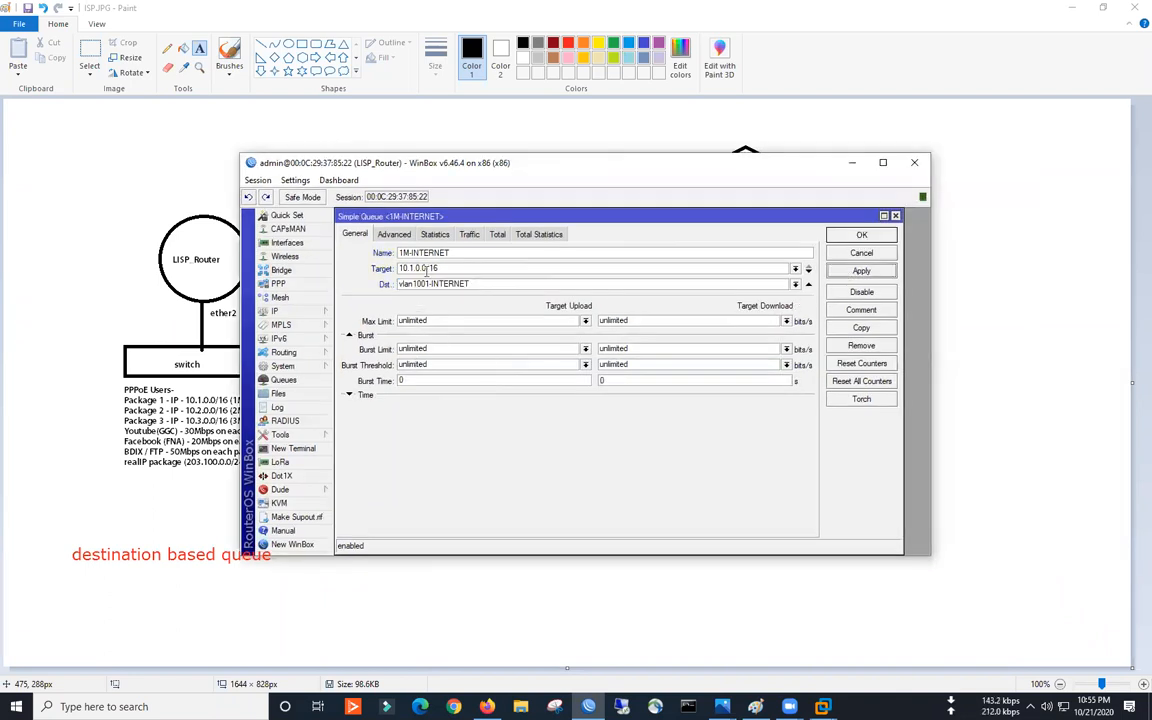
click(835, 233)
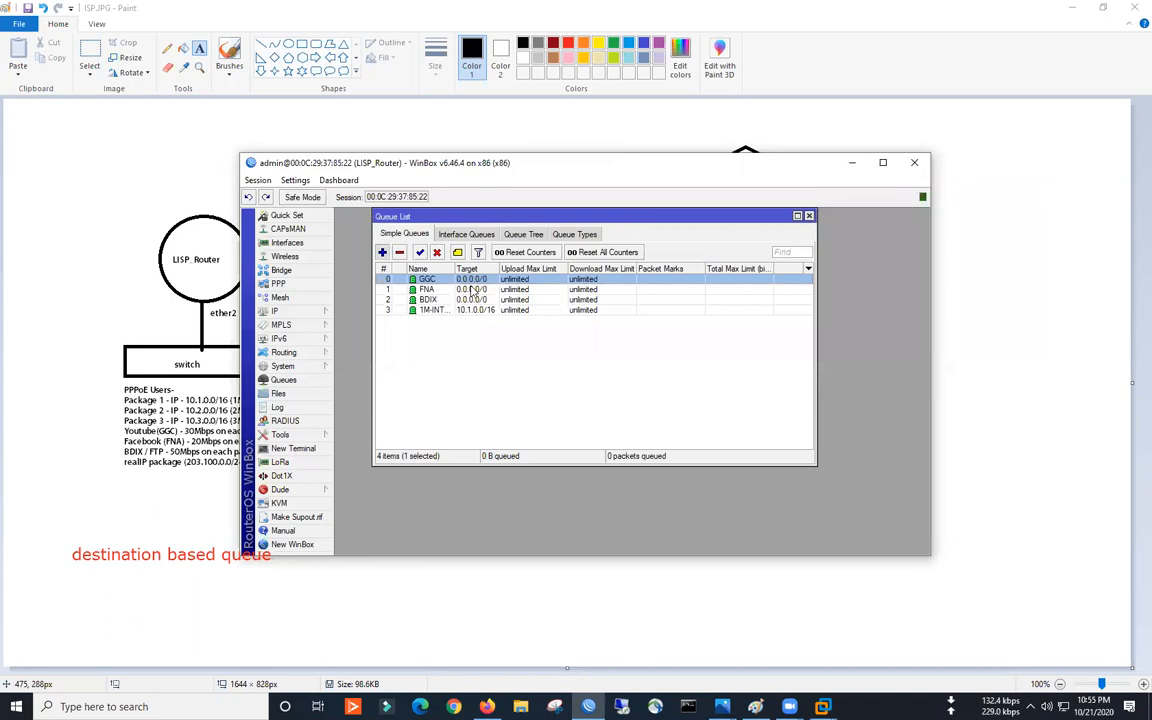
- Add simple queue 2M-INTERNET for 10.2.0.0/16 with destination vlan1001-INTERNET
click(382, 252)
text(2M)
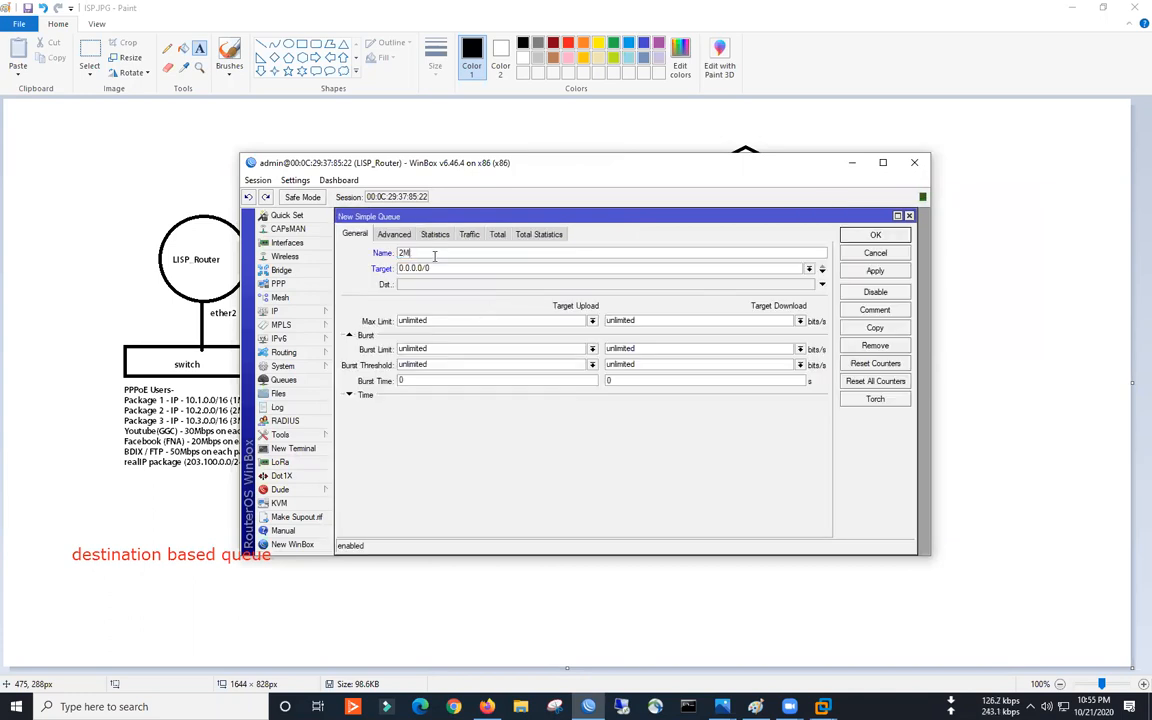
text(-INTERNET)
drag(423, 270, 359, 279)
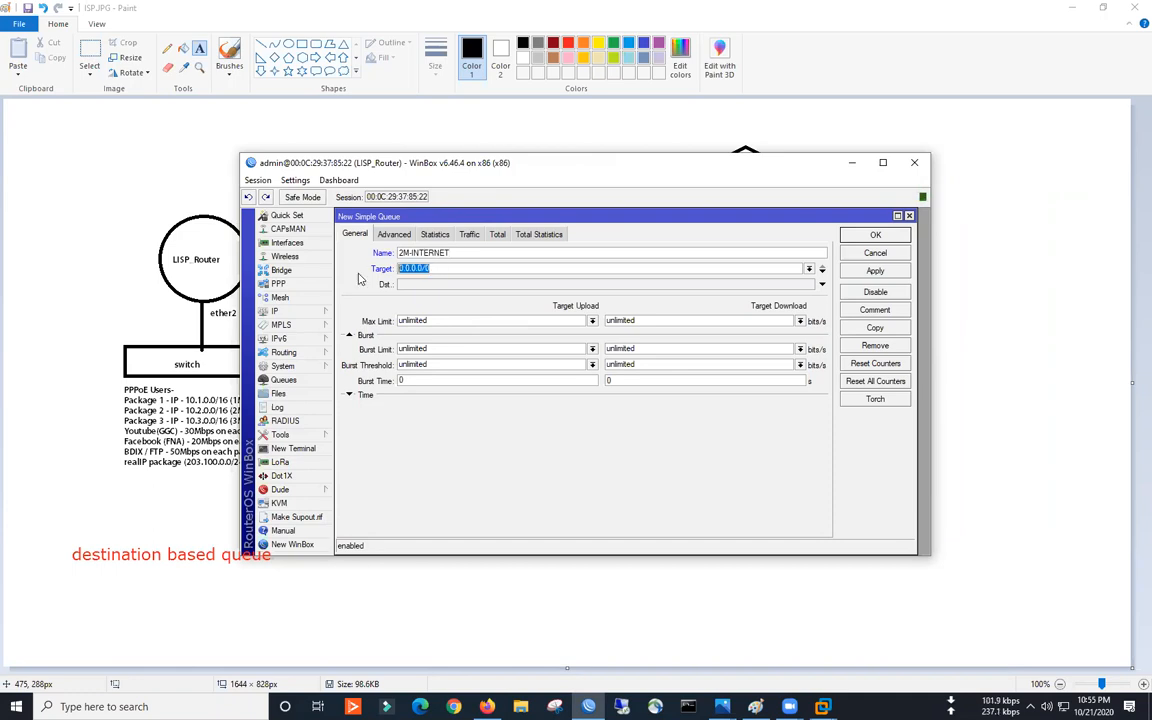
text(10.2.0.0/16)
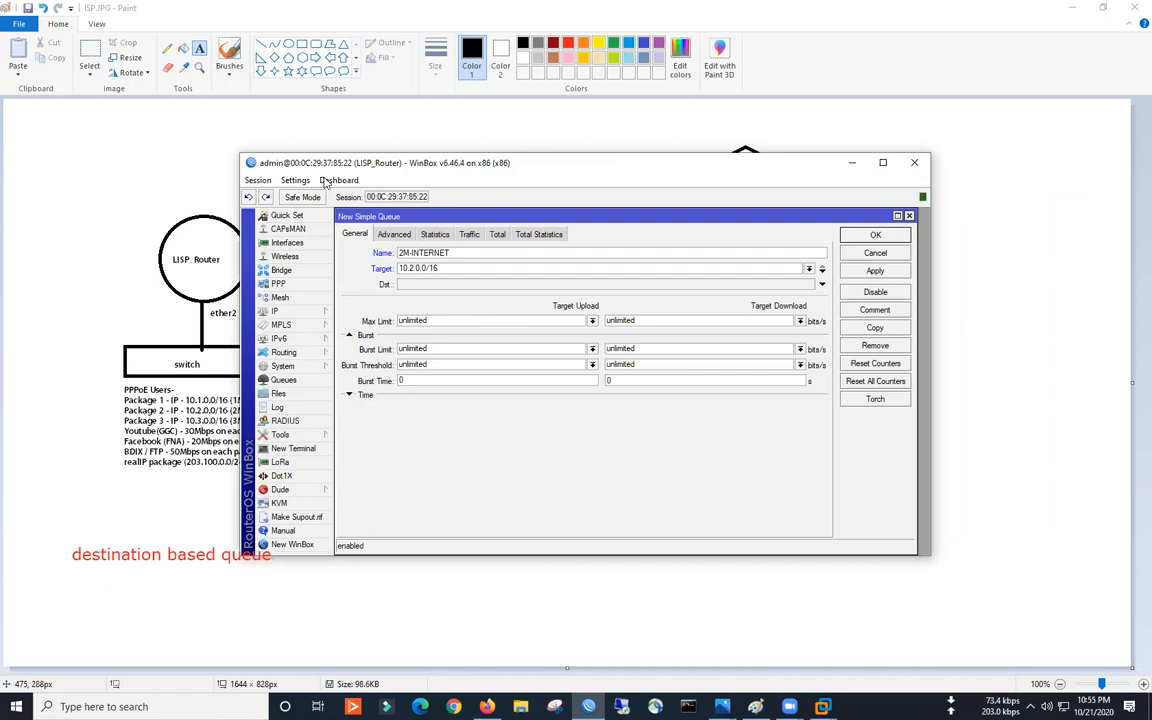
click(463, 284)
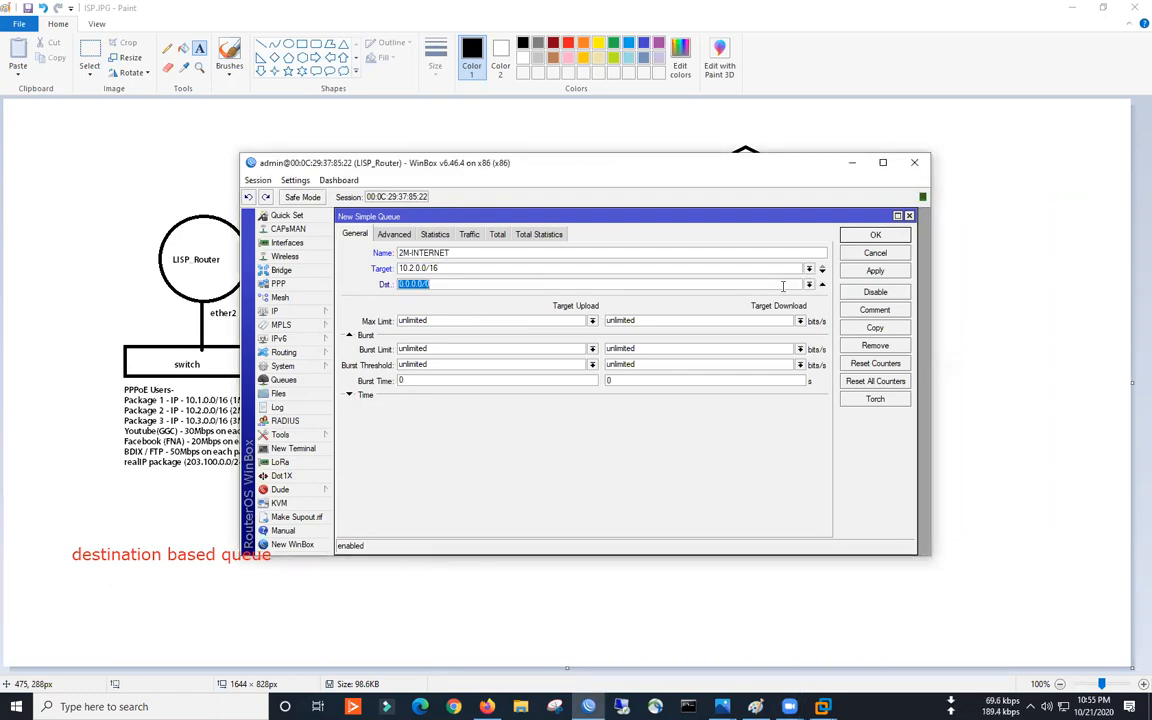
click(810, 285)
click(466, 336)
click(810, 285)
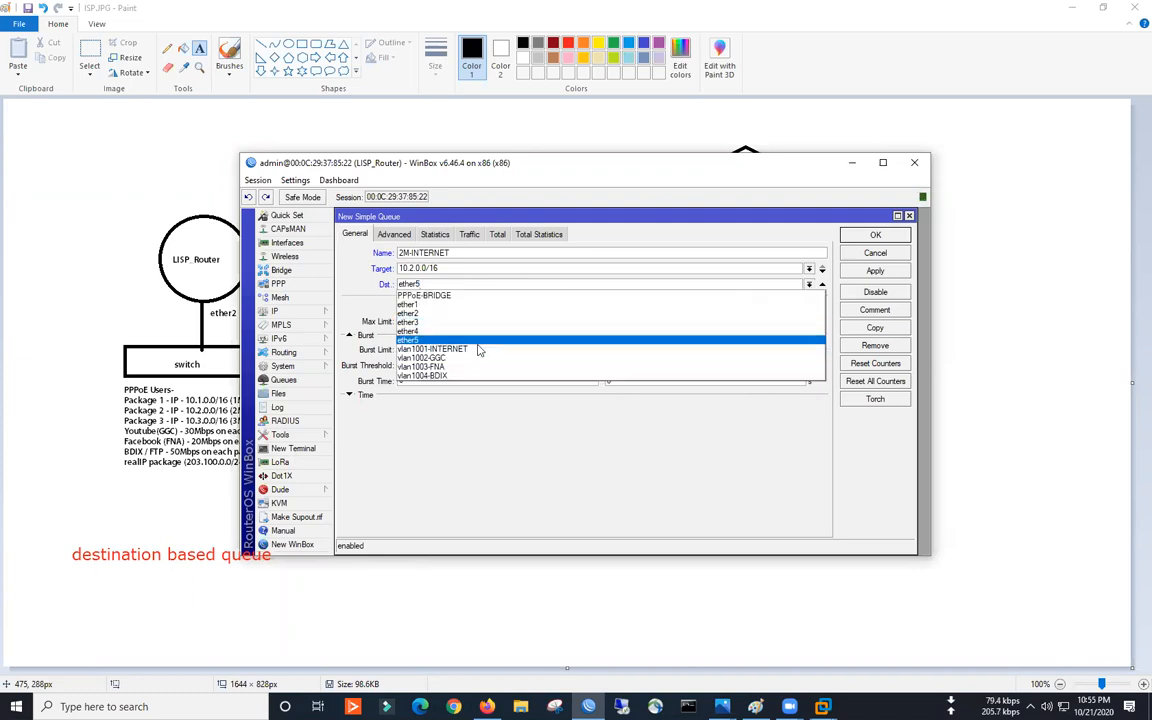
click(681, 320)
click(875, 270)
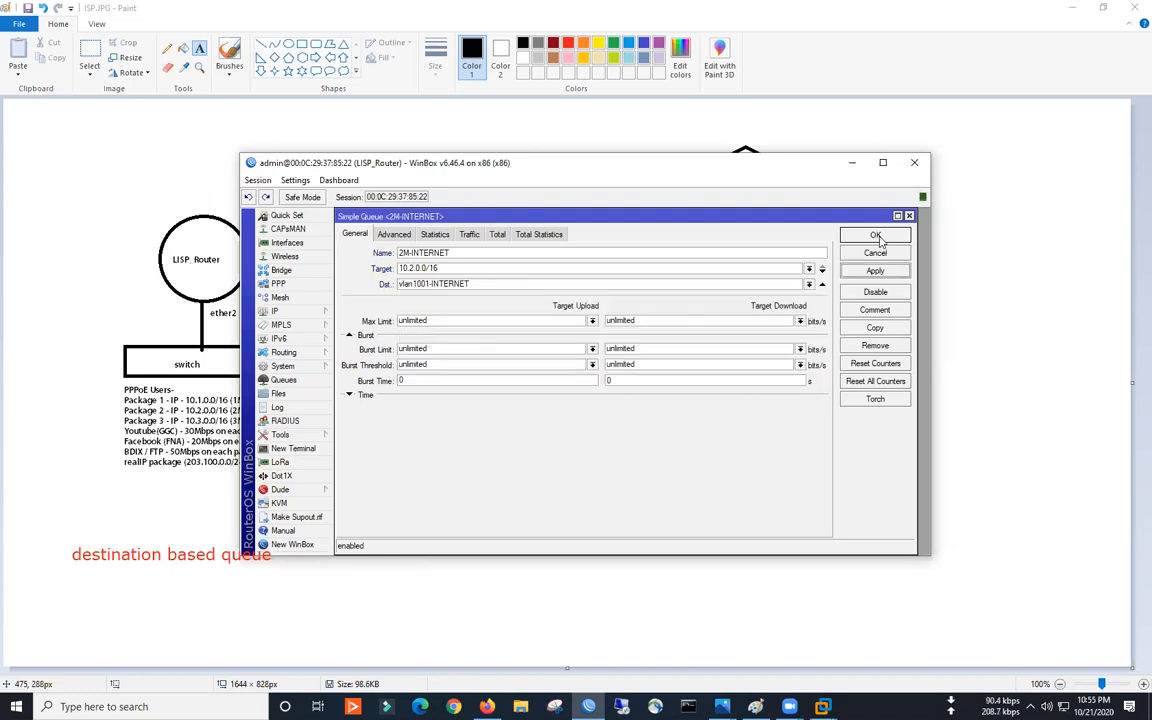
click(875, 235)
- Add simple queue 3M-INTERNET for 10.3.0.0/16 to vlan1001-INTERNET and widen the Name column
click(382, 252)
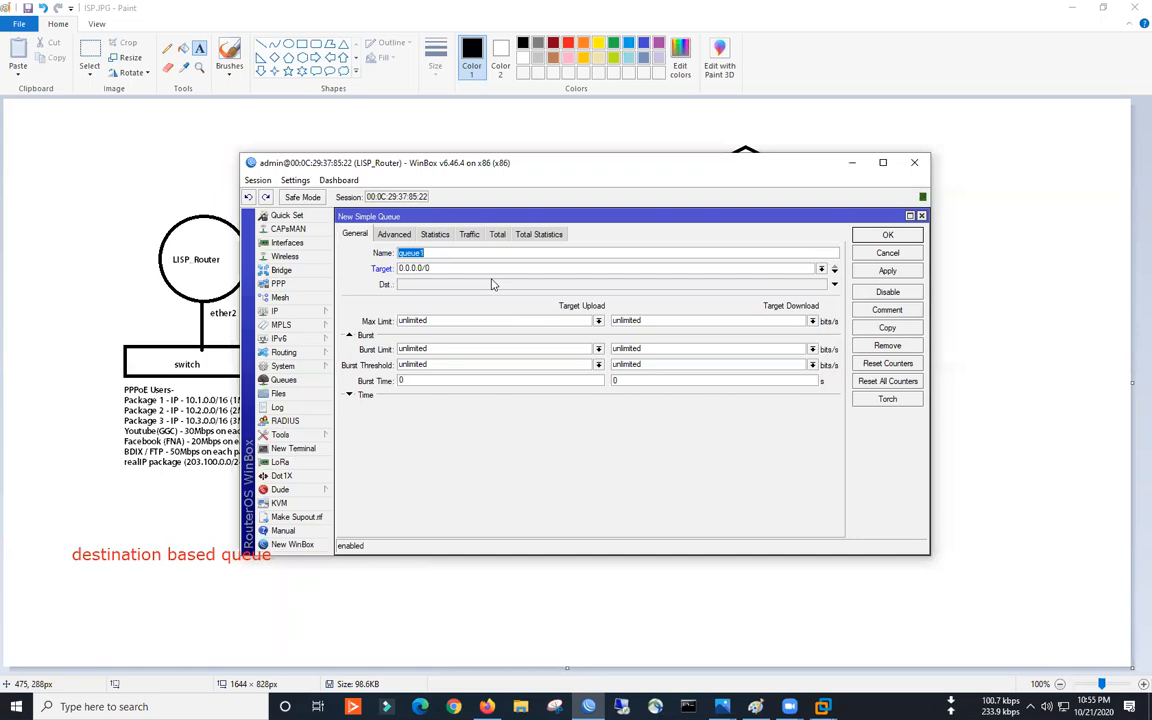
text(3M-INTERNET)
drag(478, 270, 273, 282)
text(10.3.0.0/)
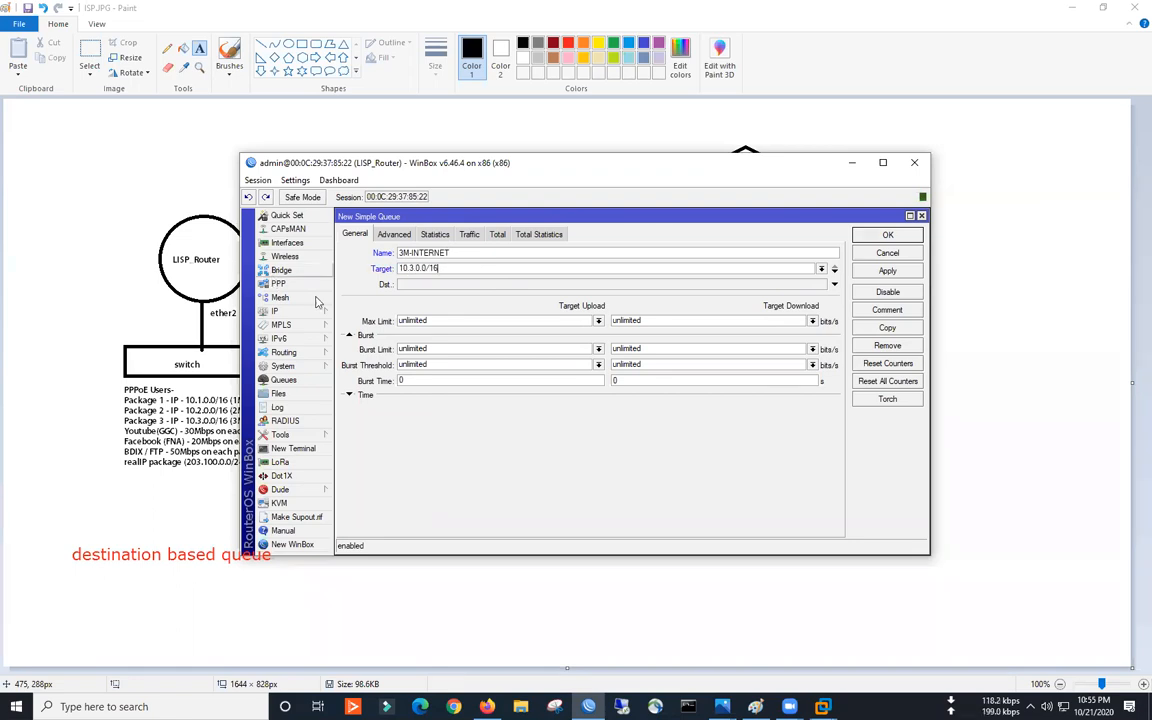
click(824, 285)
click(490, 351)
click(888, 270)
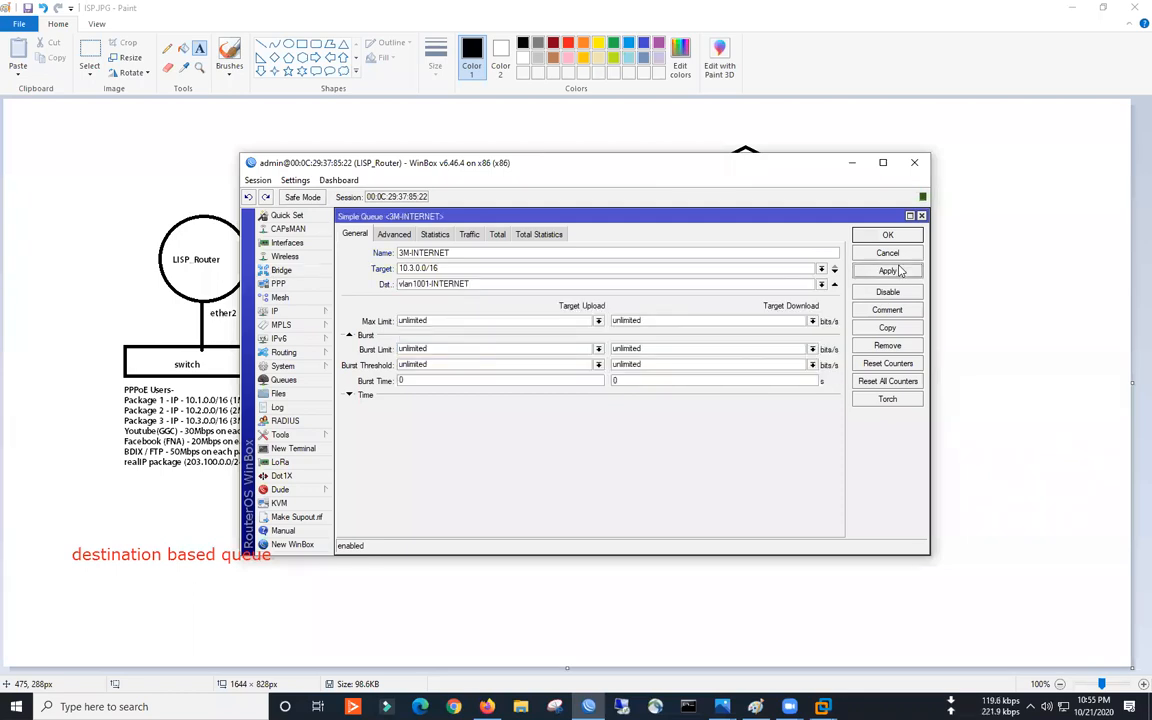
click(887, 235)
drag(455, 268, 597, 268)
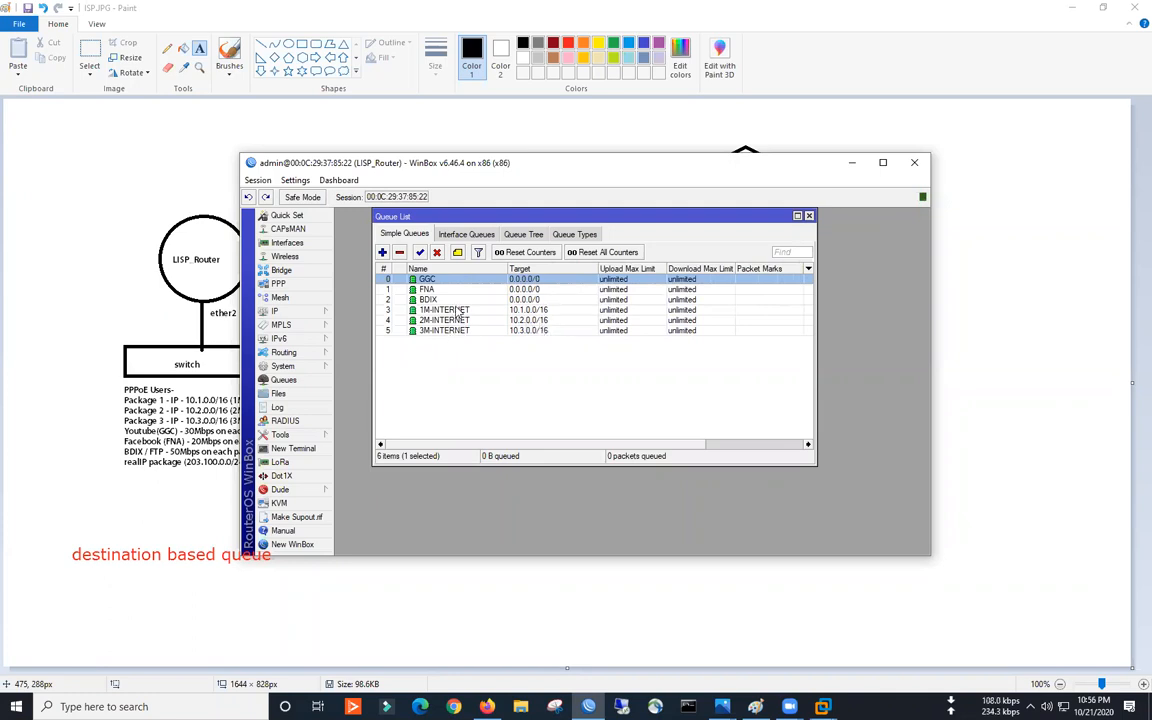
- Create PCQ queue type 1M-UPLOAD with a 1M rate, classified by source address only
click(574, 234)
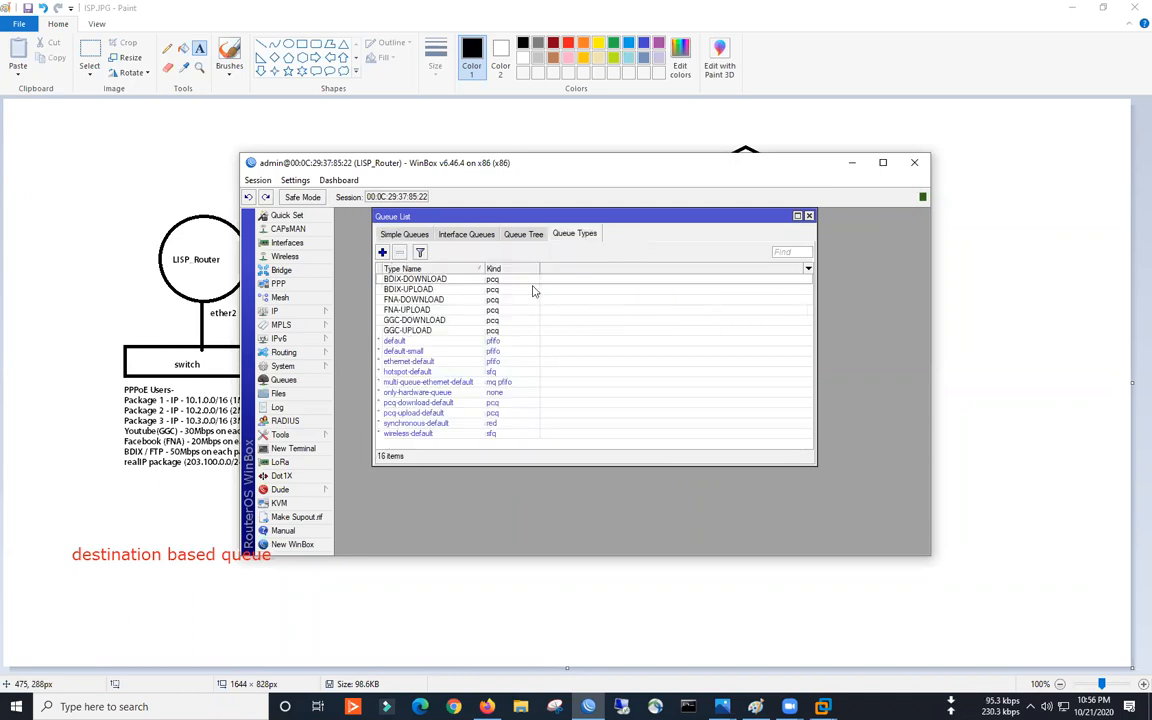
click(382, 253)
text(1)
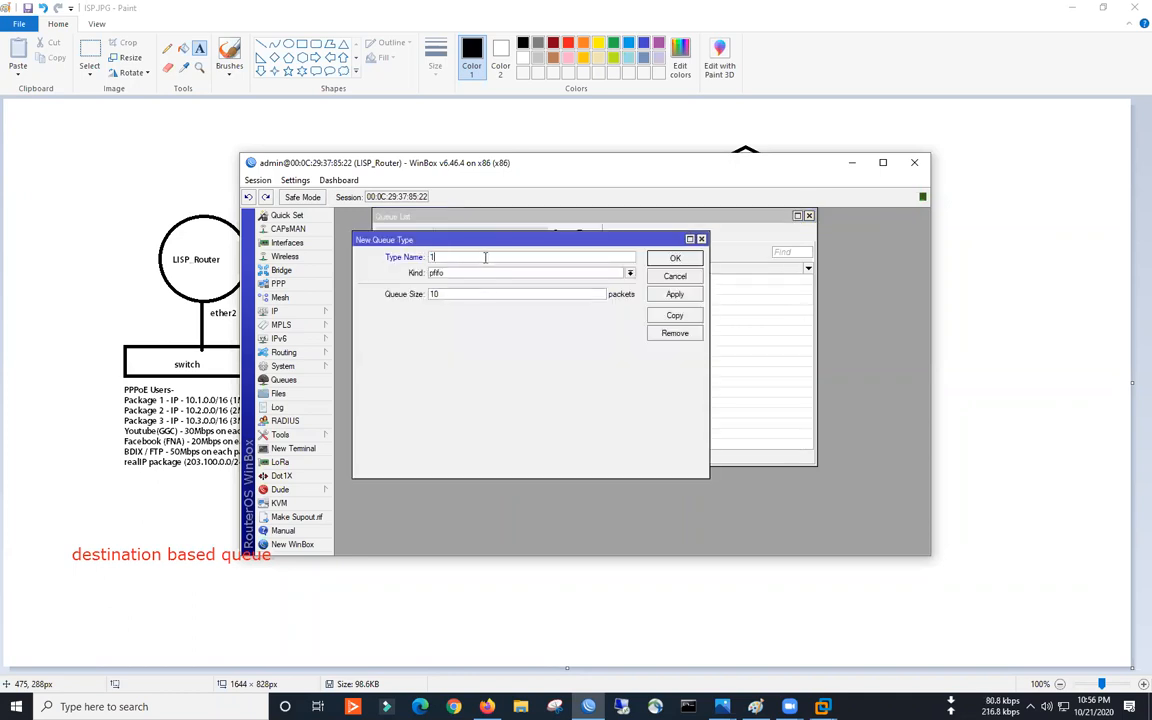
text(M-UPLOAD)
click(478, 274)
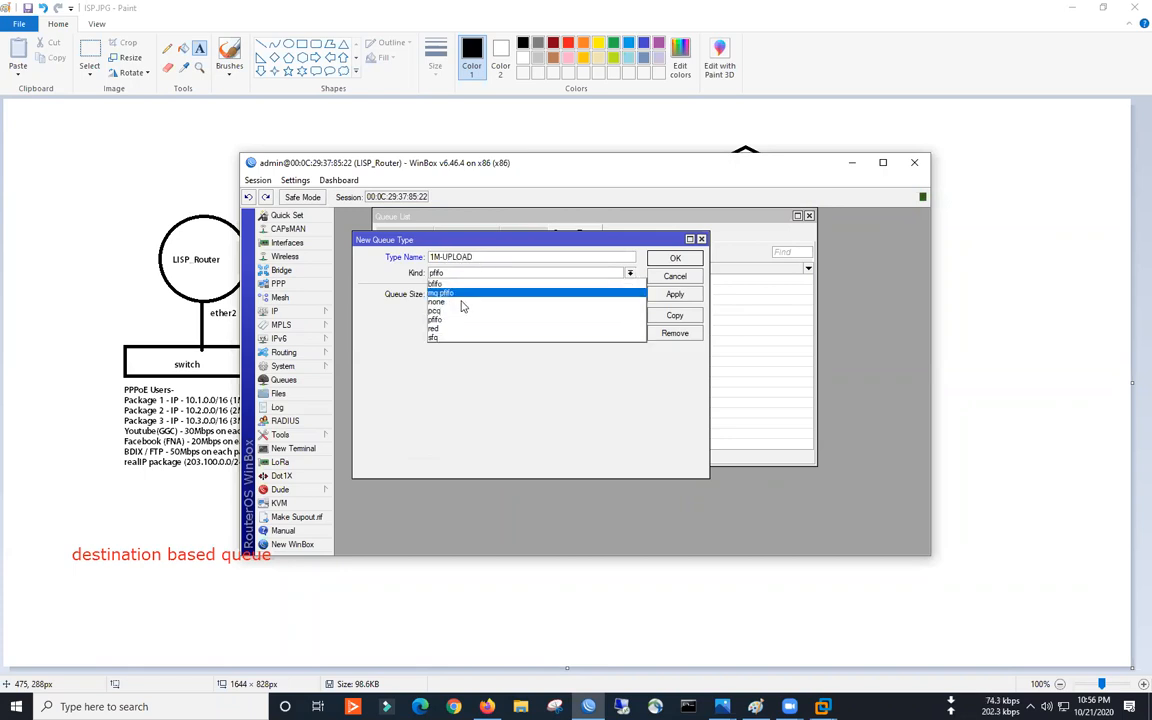
click(440, 309)
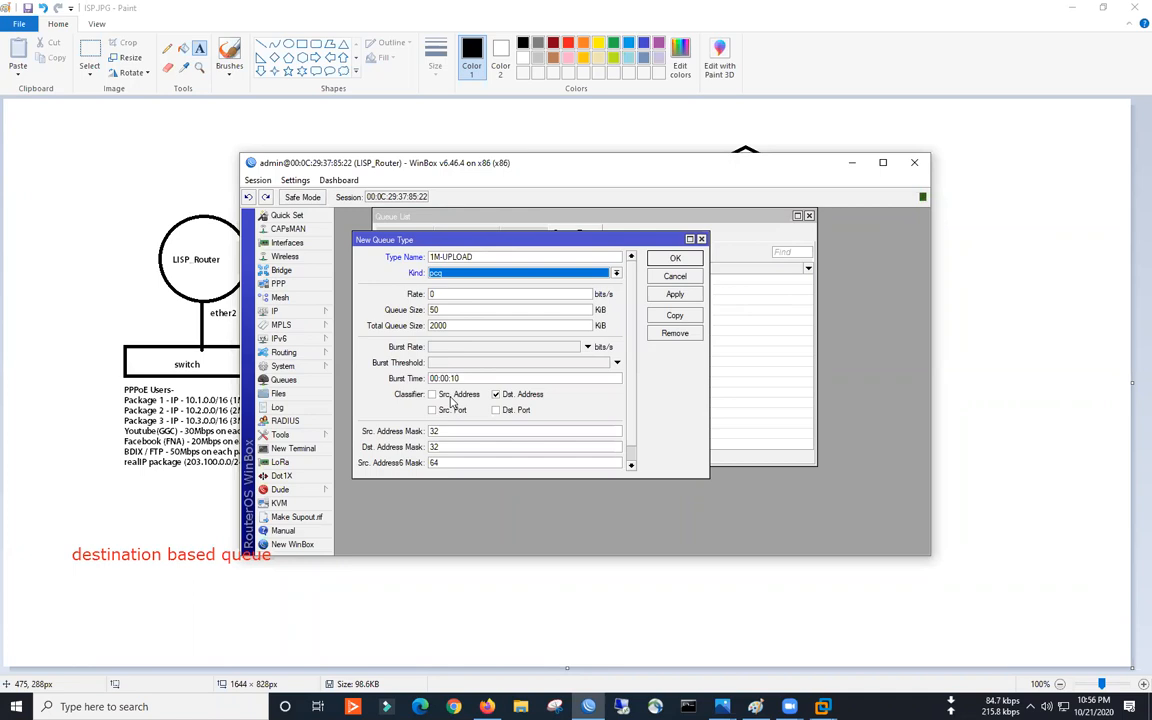
click(452, 397)
click(496, 394)
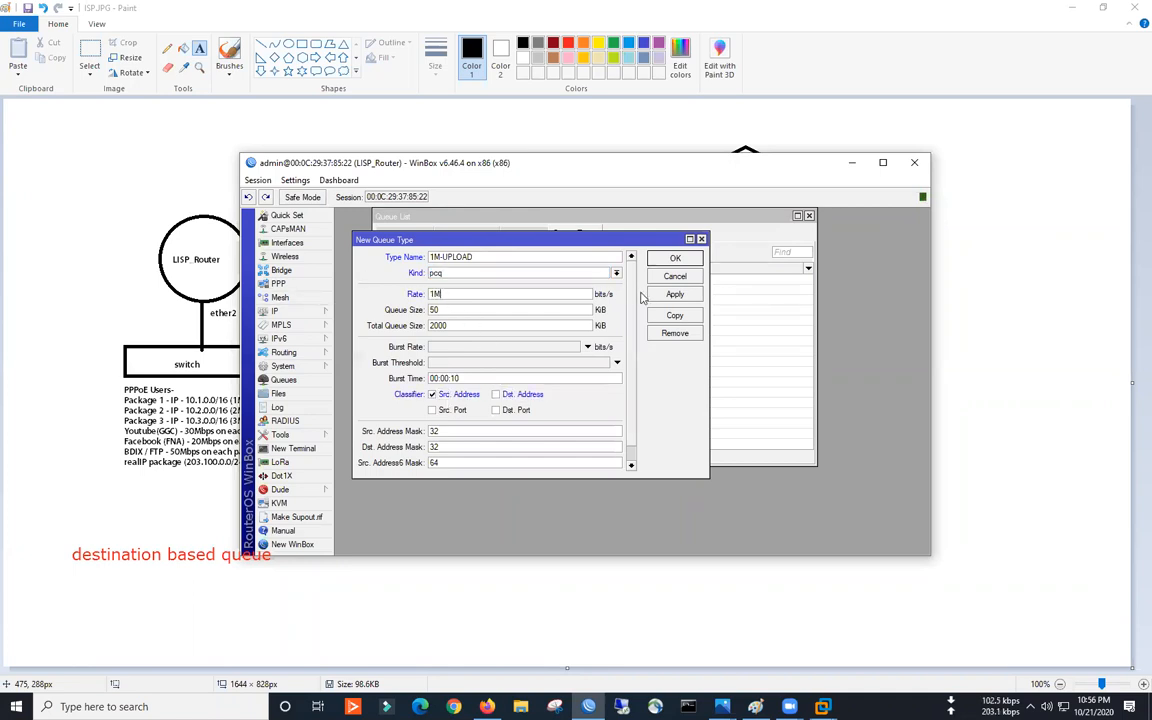
click(675, 315)
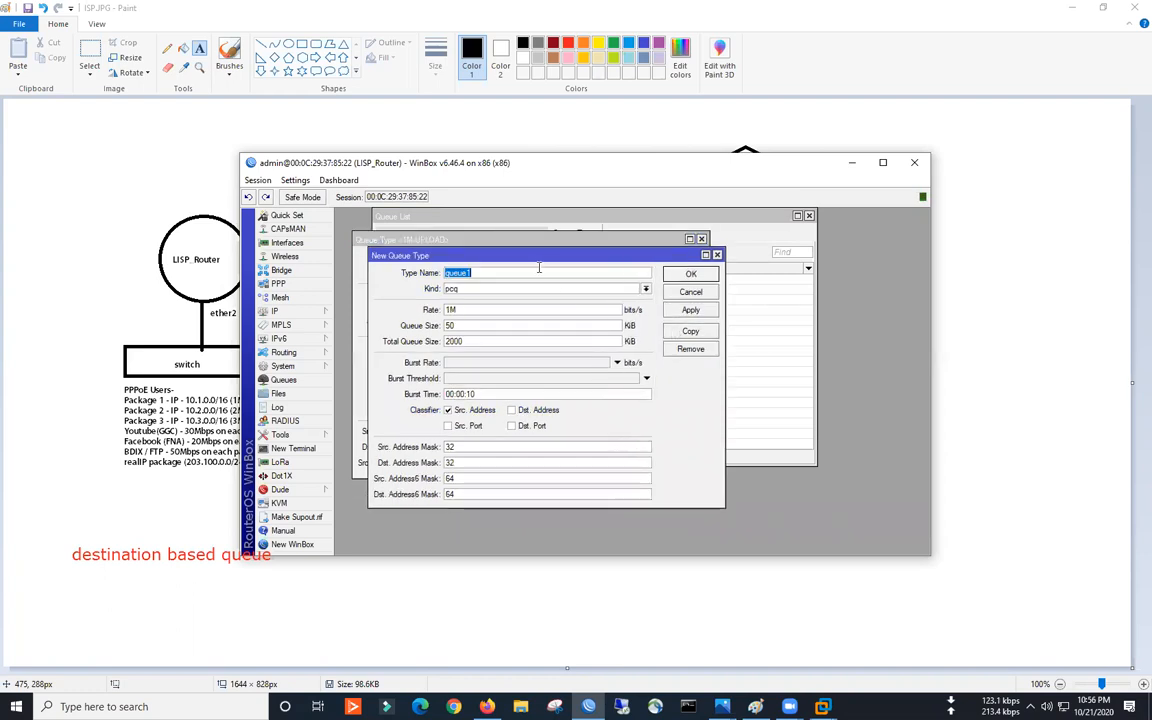
- Copy it into 2M-UPLOAD and 3M-UPLOAD types with 2M and 3M rates, and close them
text(2M-UPLO)
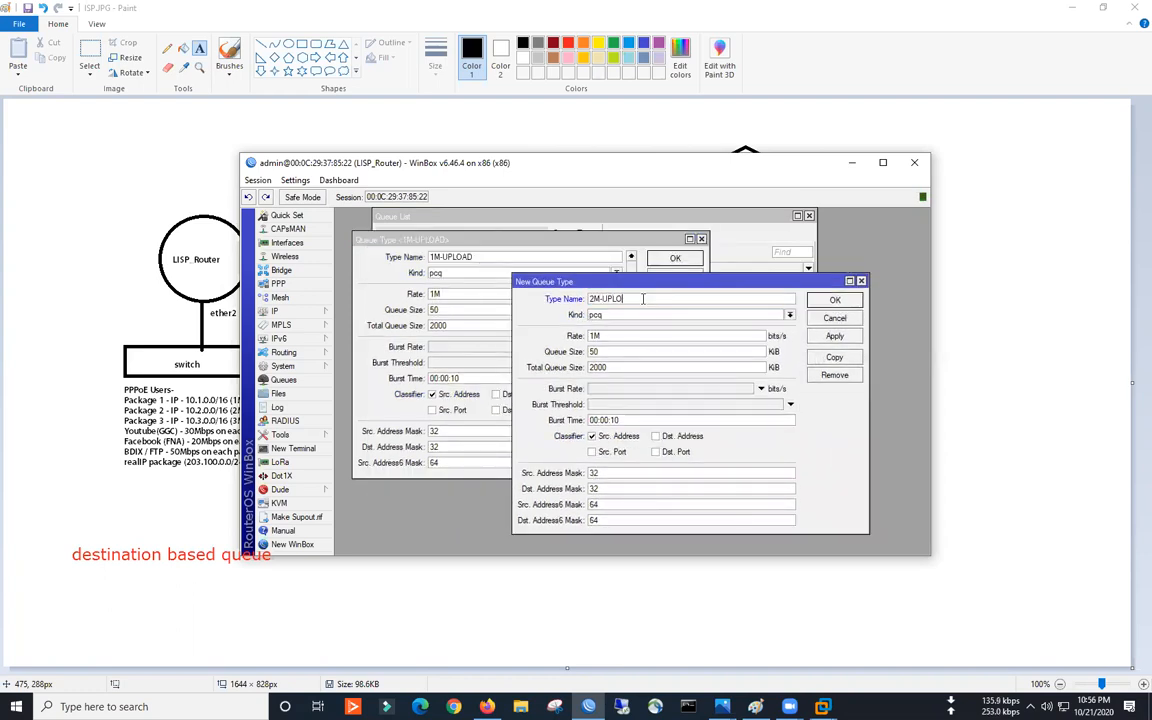
text(2)
click(835, 357)
text(3M-UPLOAD)
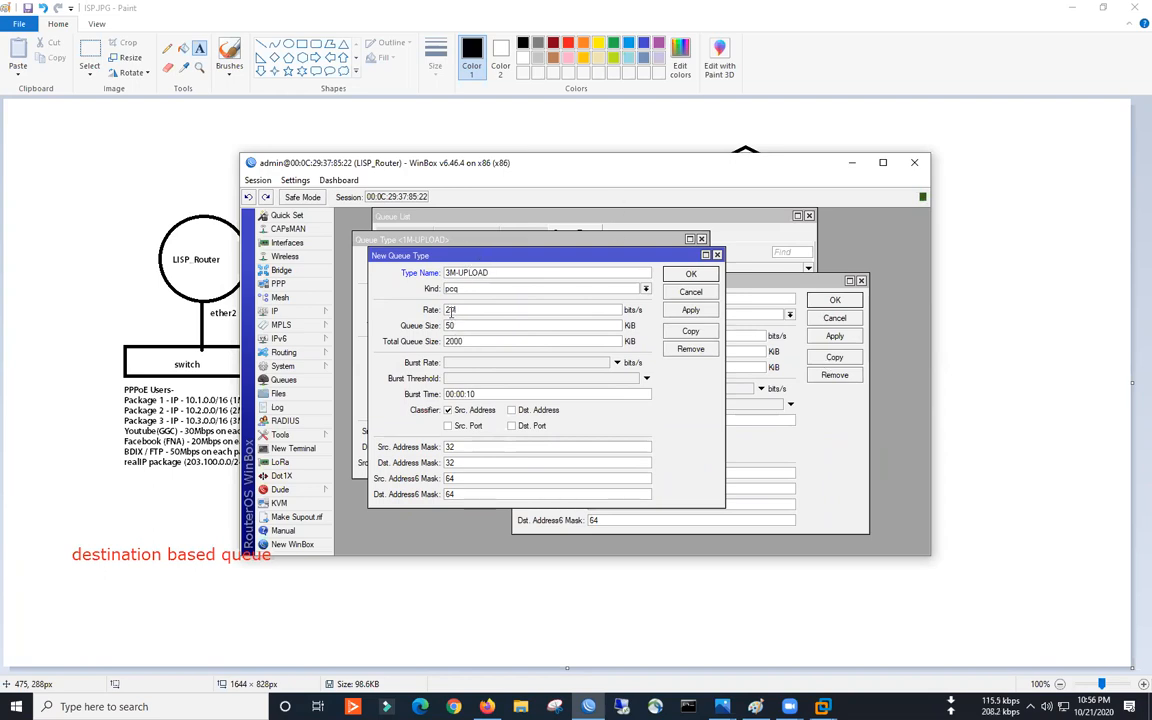
text(3M)
click(690, 310)
click(727, 284)
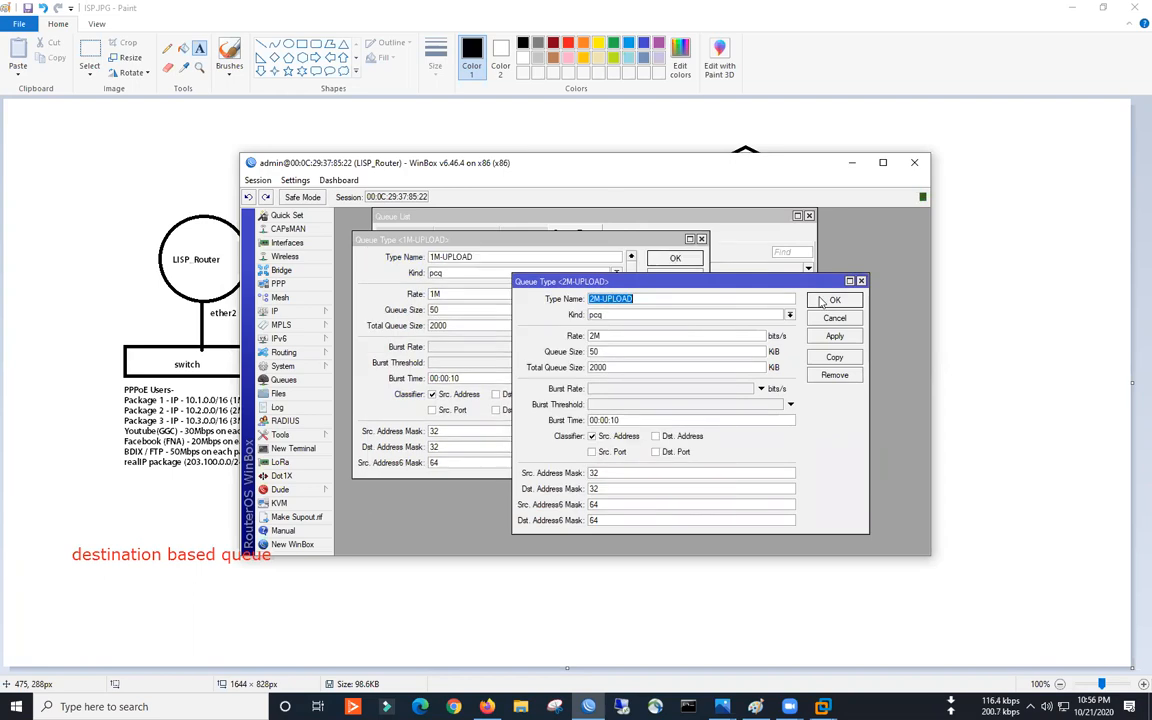
click(823, 301)
click(689, 260)
click(413, 299)
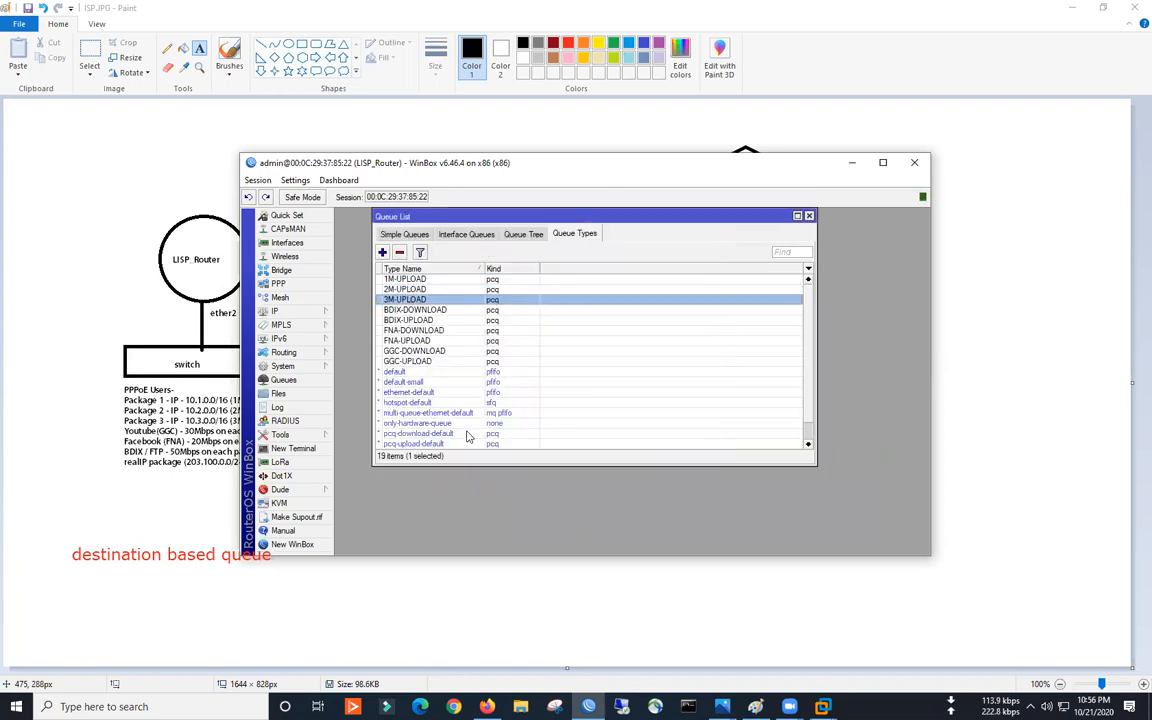
- Create PCQ queue type 1M-DOWNLOAD with a 1M rate, classified by destination address
click(382, 252)
text(1M-DOWNLOAD)
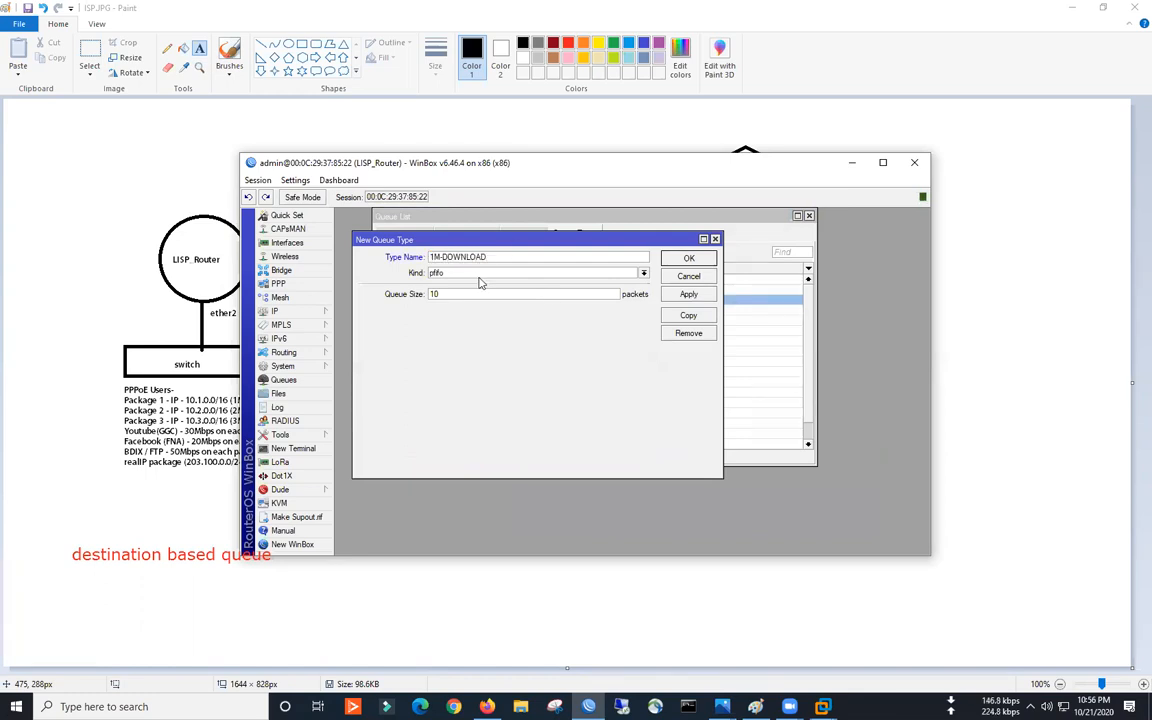
click(478, 277)
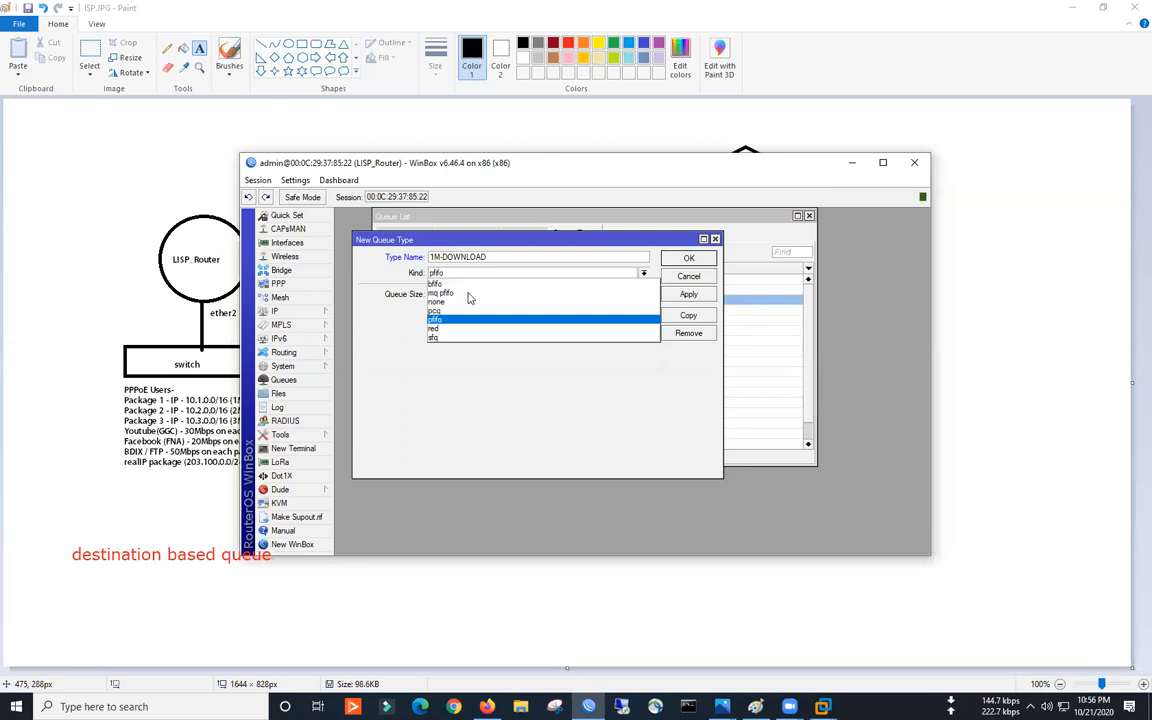
click(450, 308)
text(1M)
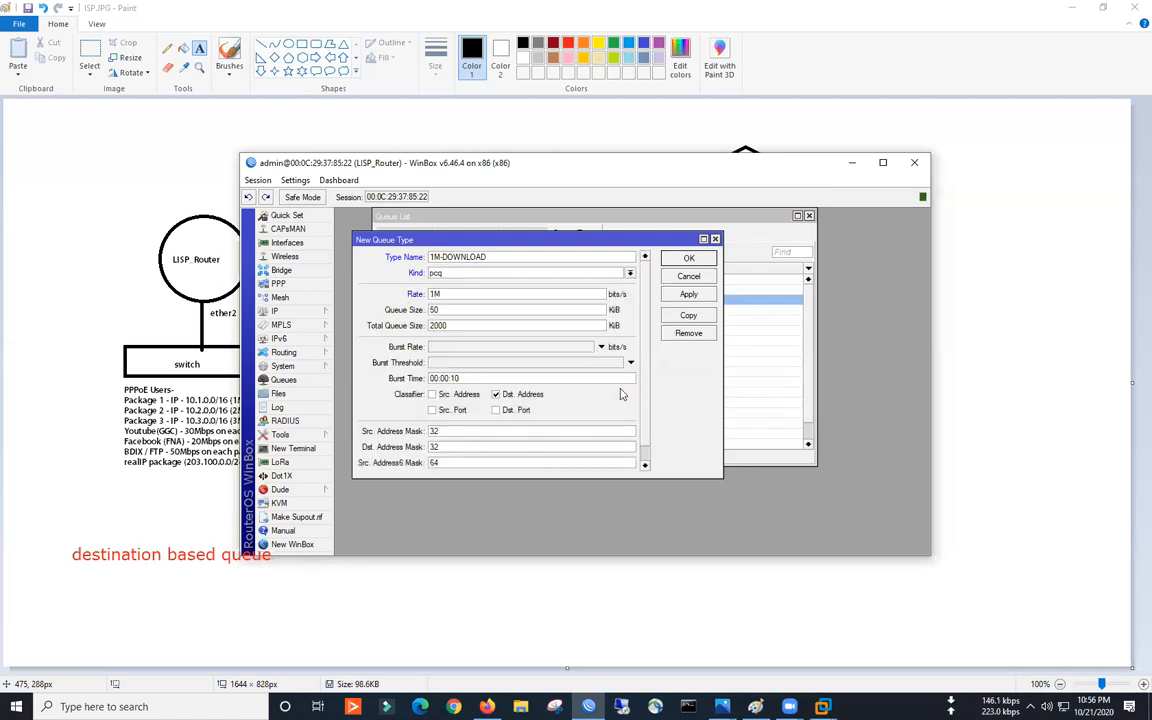
click(689, 293)
click(688, 315)
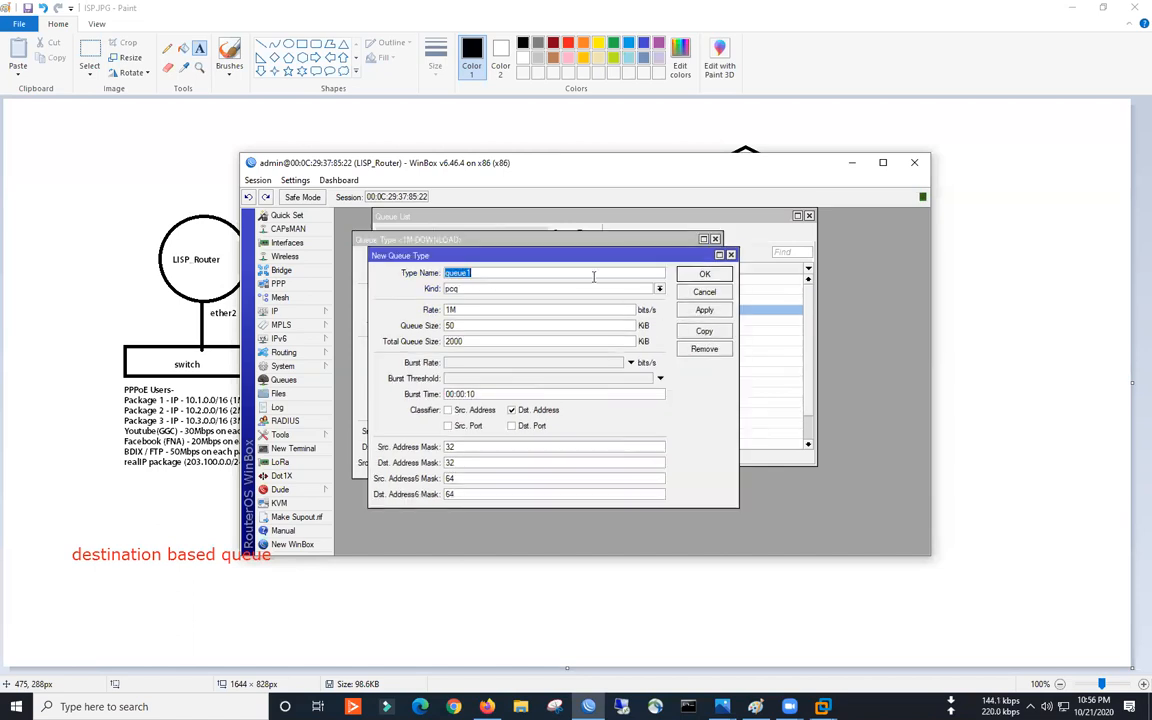
- Copy it as 2M-DOWNLOAD with the rate changed to 2M
drag(572, 262, 700, 269)
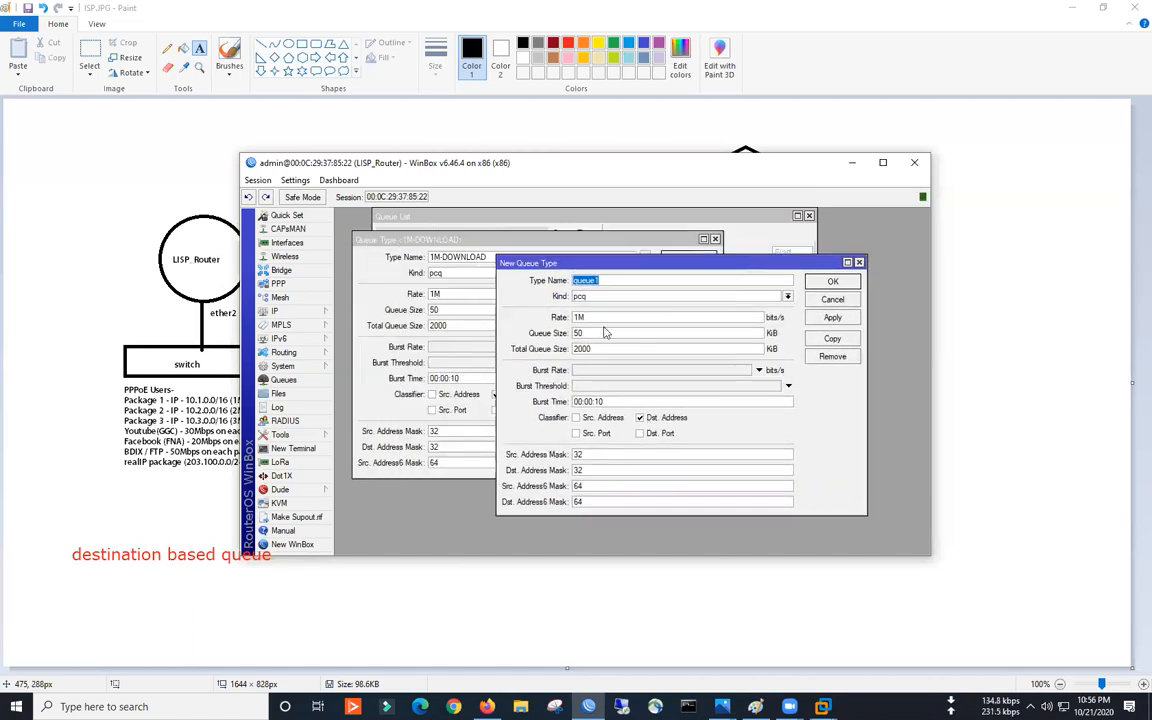
text(2M-DOWNLOAD)
drag(580, 318, 555, 327)
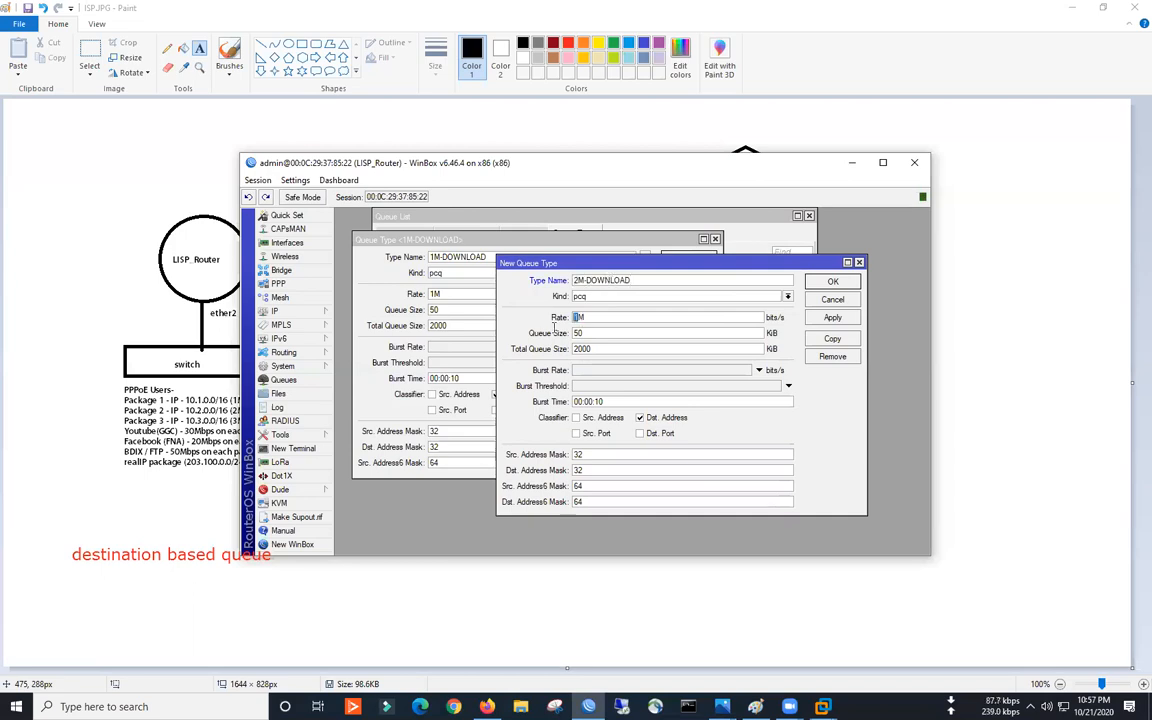
text(2)
click(829, 318)
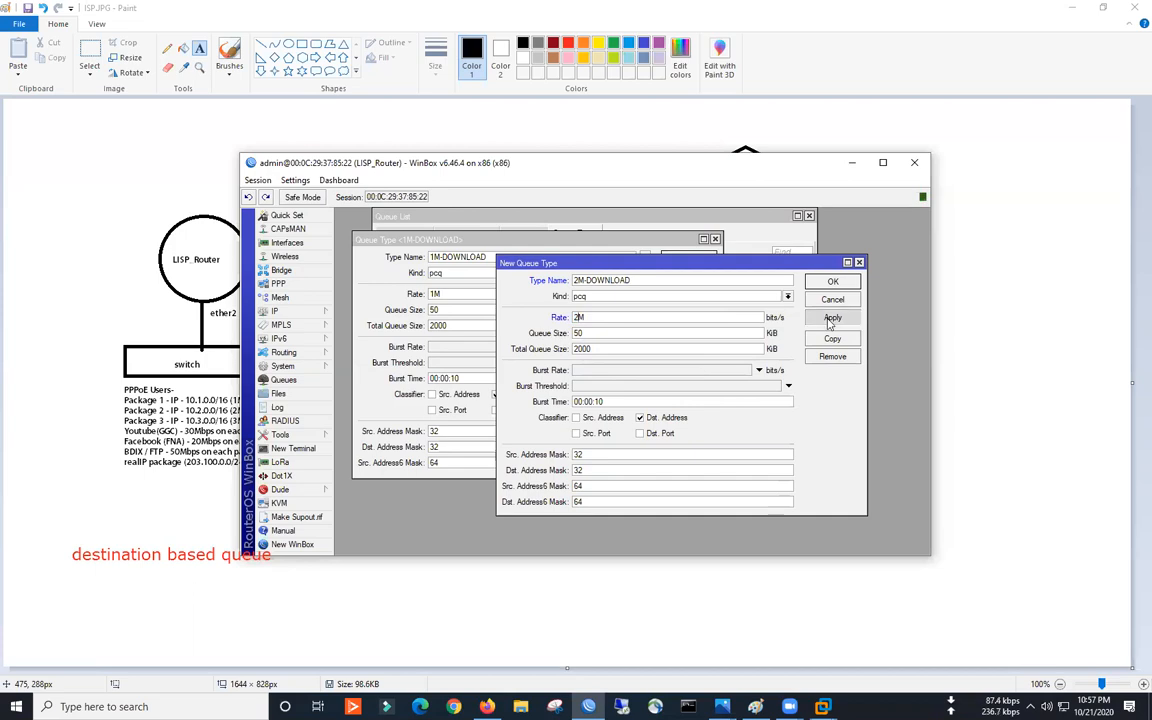
- Copy it as 3M-DOWNLOAD with a 3M rate, close the dialogs and review the new types
click(834, 338)
text(3M-DOWNLOAD)
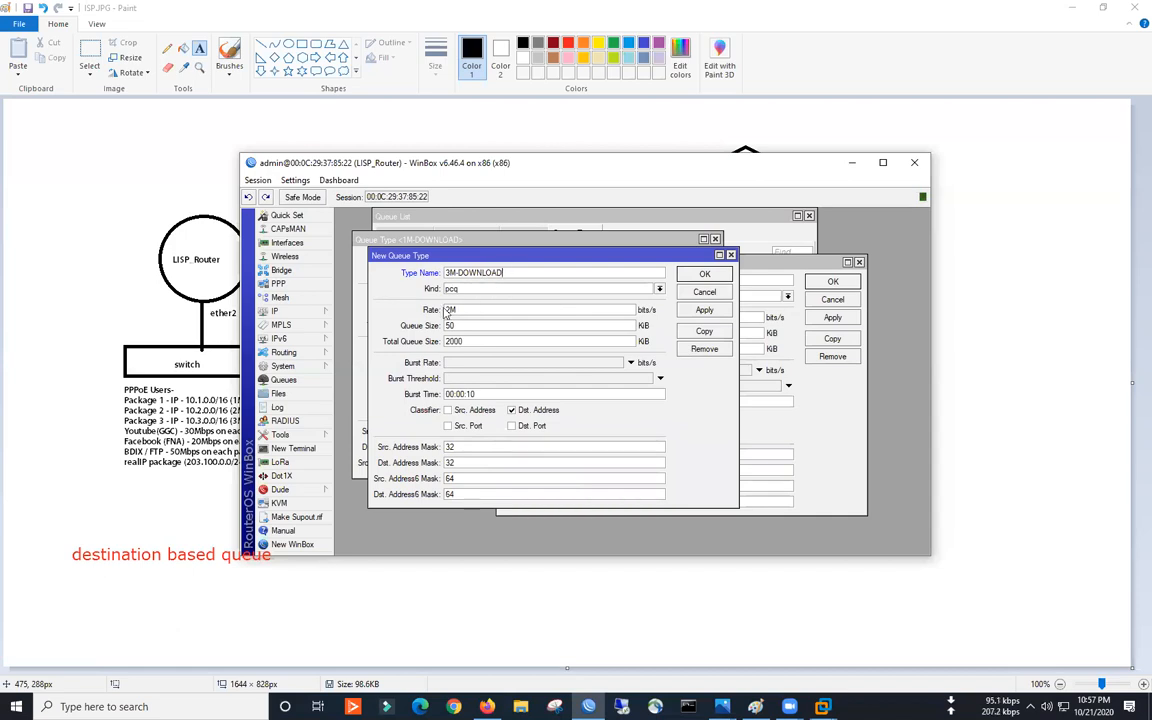
text(2)
click(704, 310)
click(717, 279)
click(830, 282)
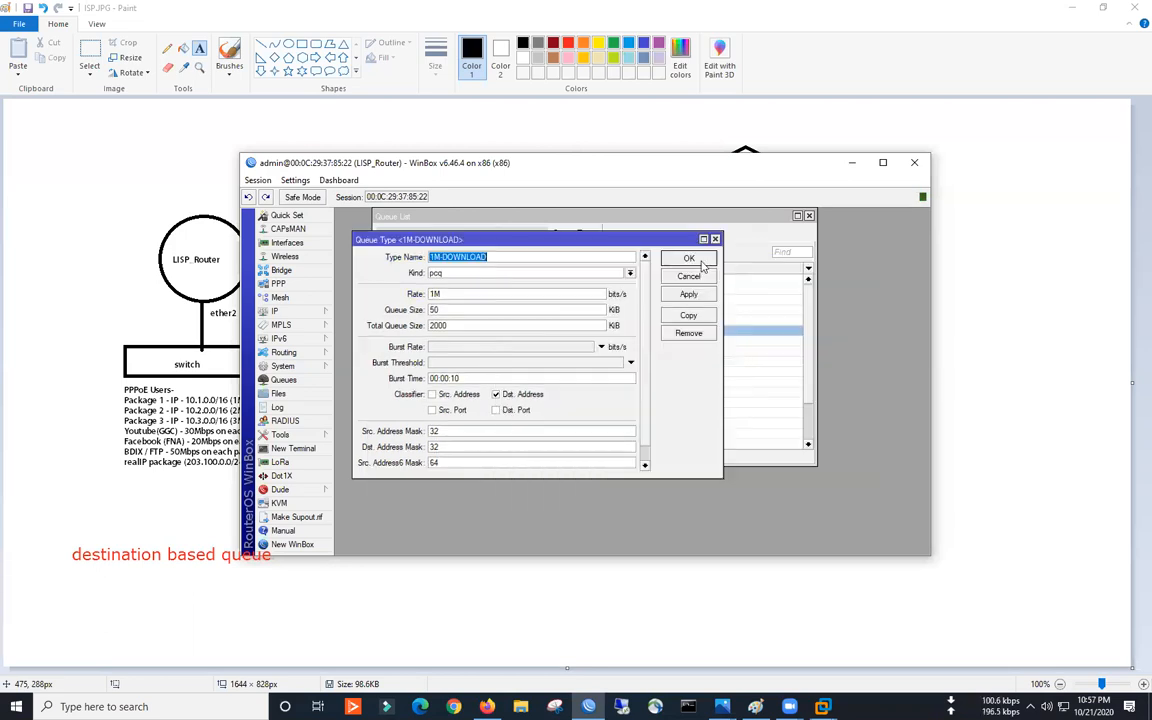
click(689, 260)
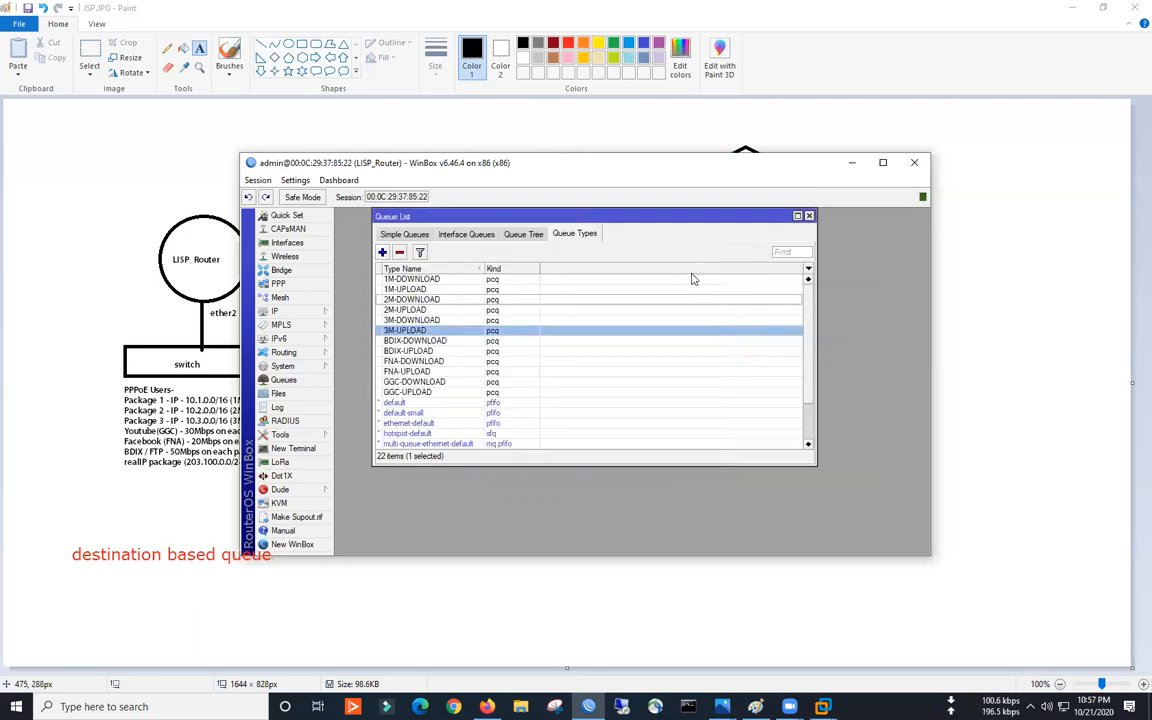
click(408, 289)
key(Down)
key(Down)
key(Down)
key(Down)
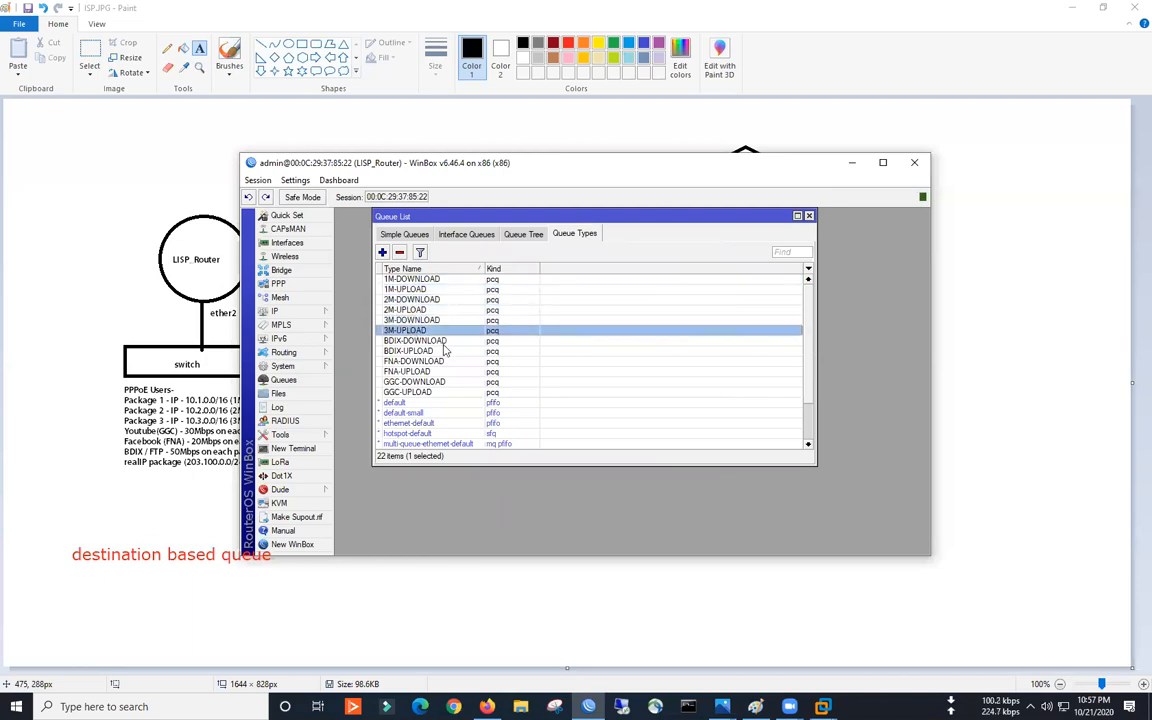
- Set 1M-INTERNET to use 1M-UPLOAD and 1M-DOWNLOAD queue types
click(390, 234)
double_click(455, 311)
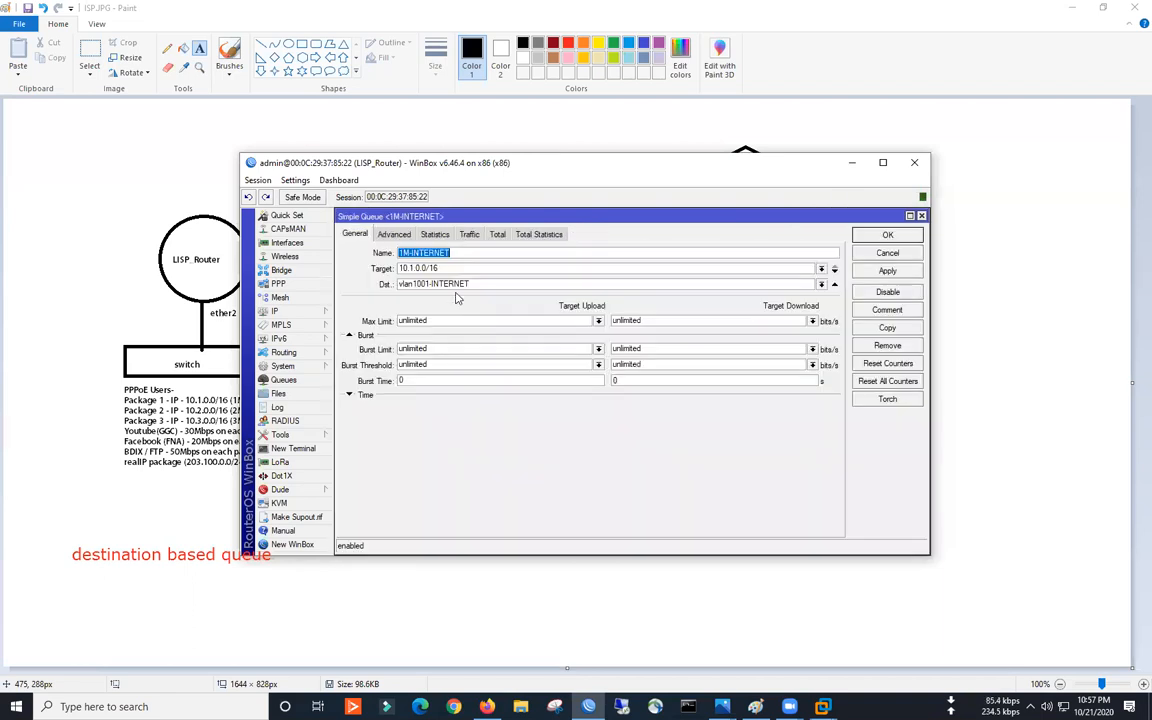
click(393, 234)
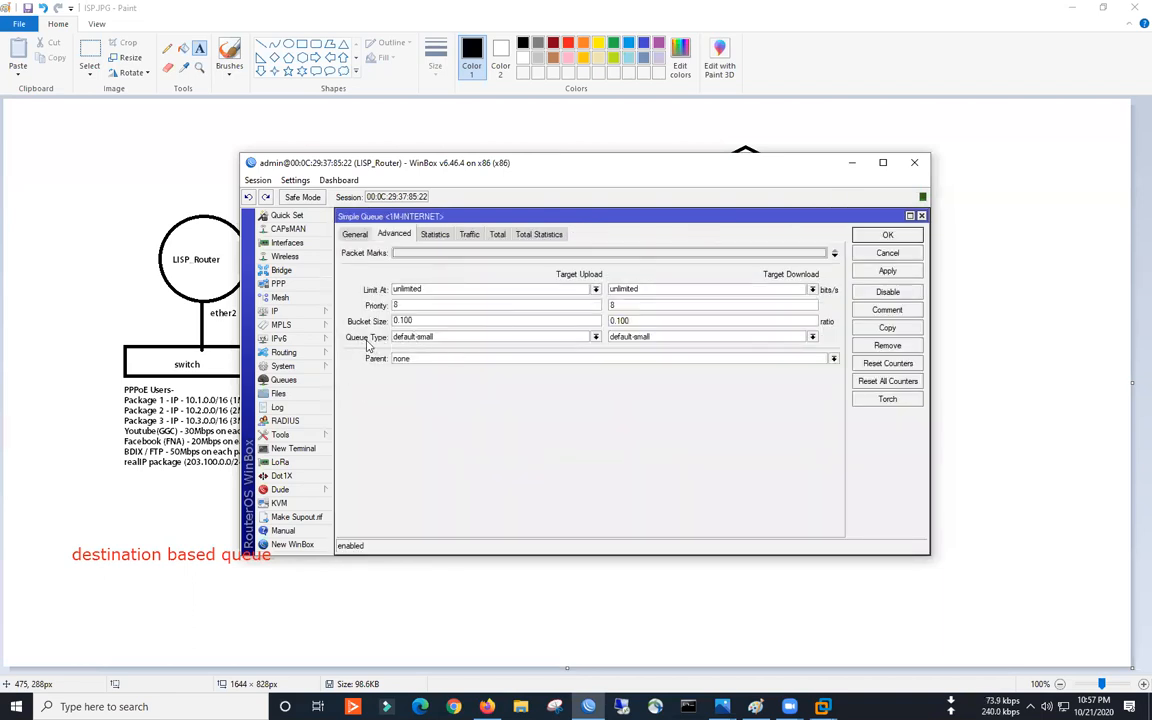
click(418, 337)
click(436, 357)
click(625, 337)
click(626, 353)
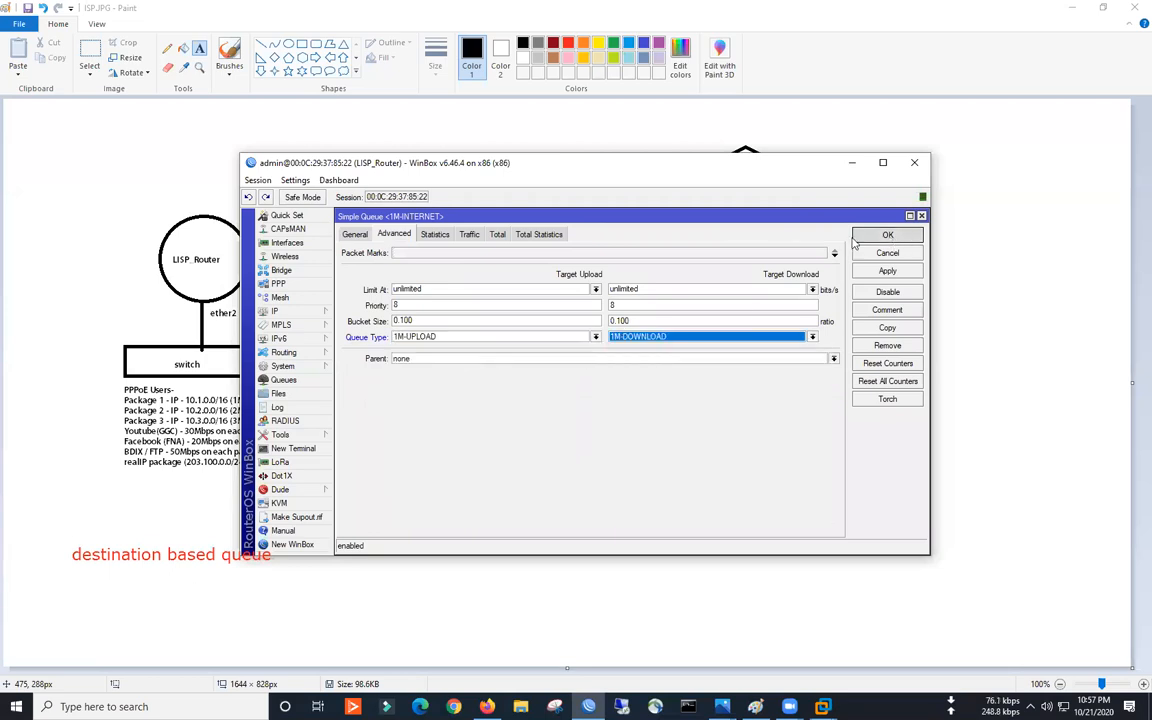
click(887, 235)
- Set 2M-INTERNET to use 2M-UPLOAD and 2M-DOWNLOAD queue types
click(455, 321)
double_click(455, 322)
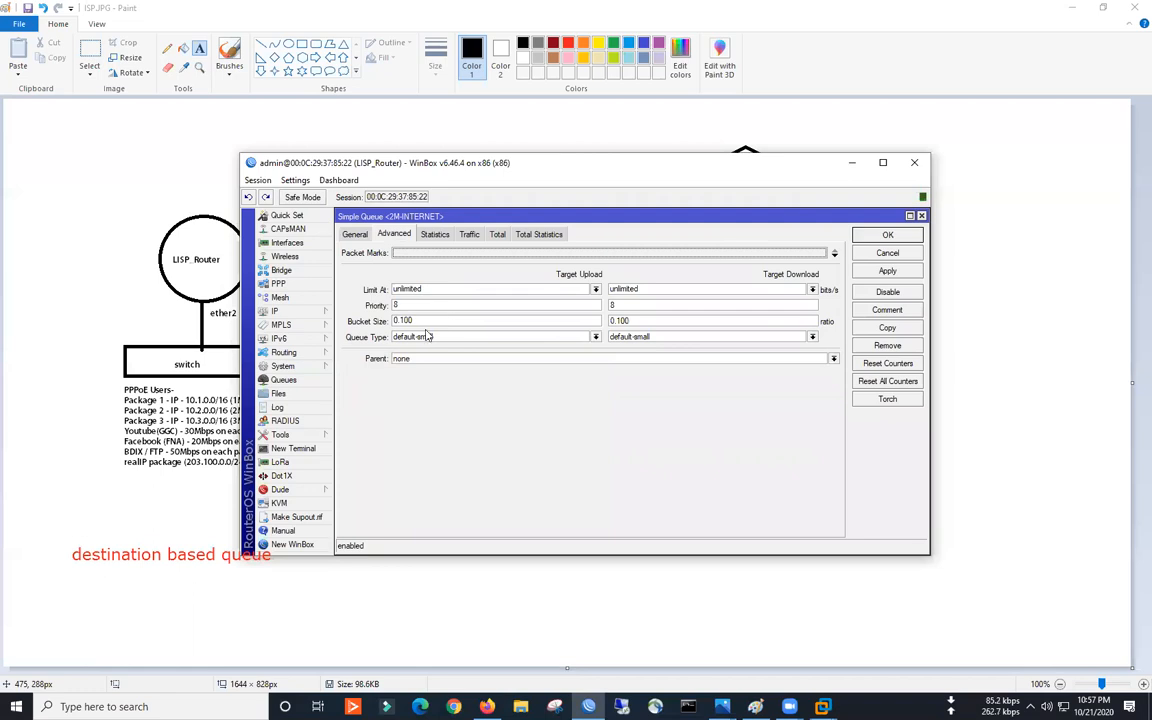
click(420, 337)
click(450, 327)
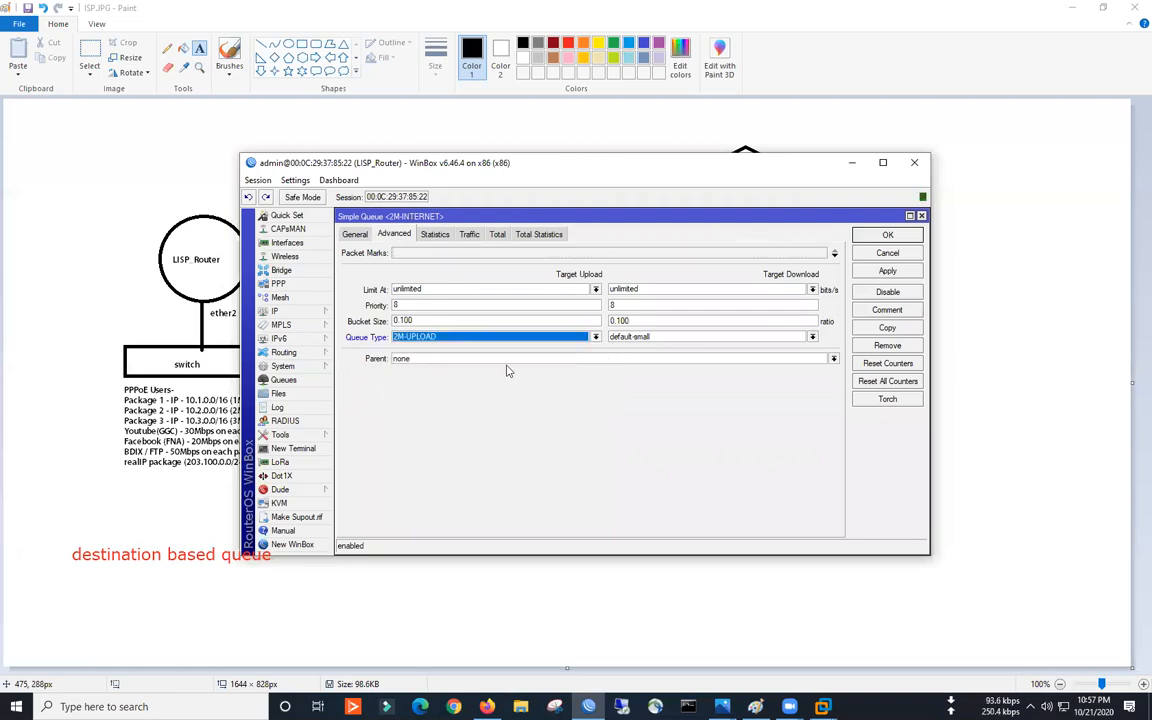
click(619, 340)
click(622, 364)
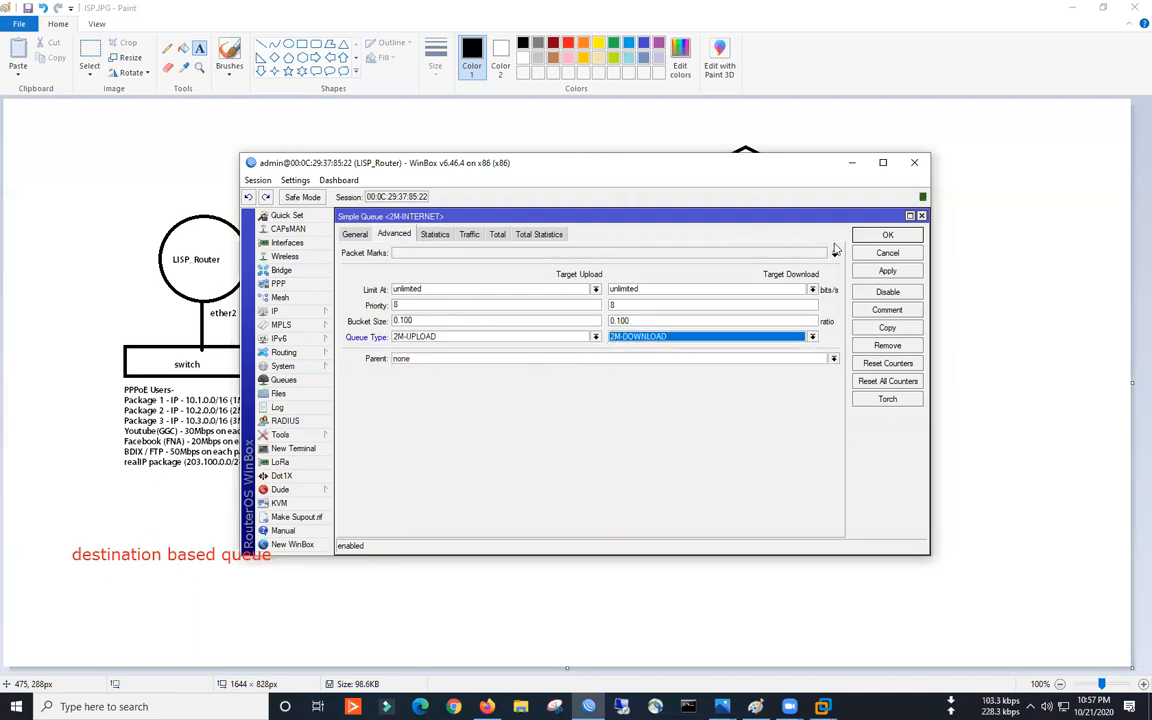
click(874, 235)
- Set 3M-INTERNET to use 3M-UPLOAD and 3M-DOWNLOAD queue types
double_click(424, 334)
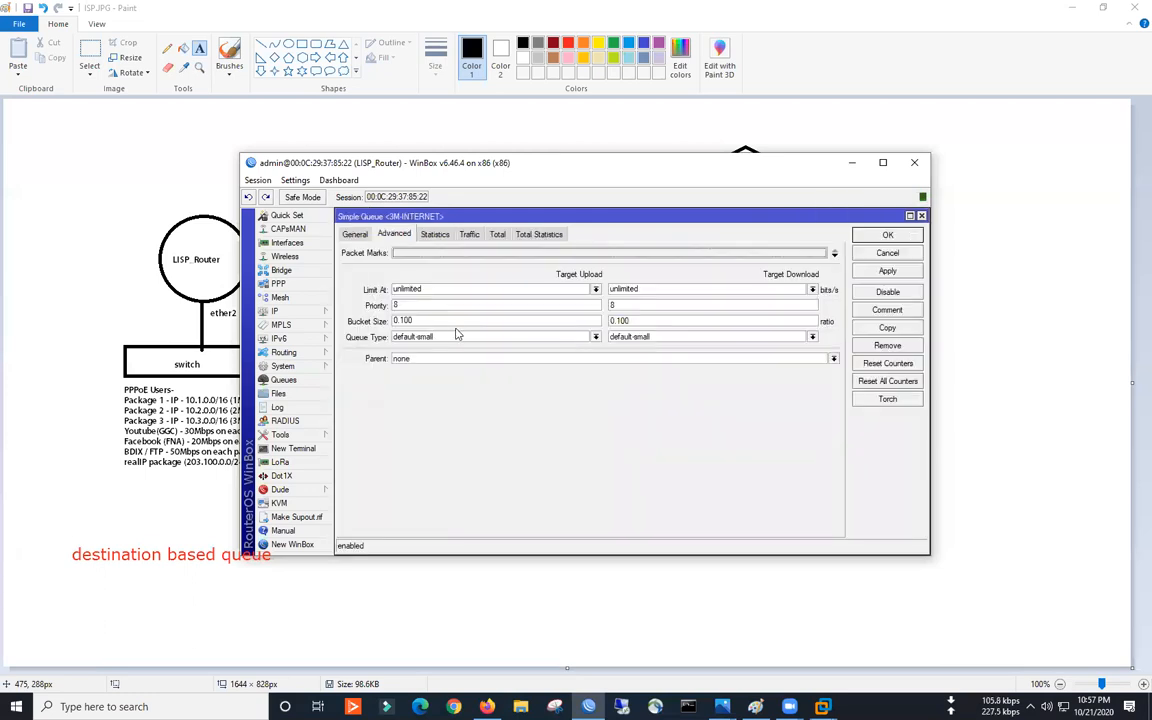
click(450, 337)
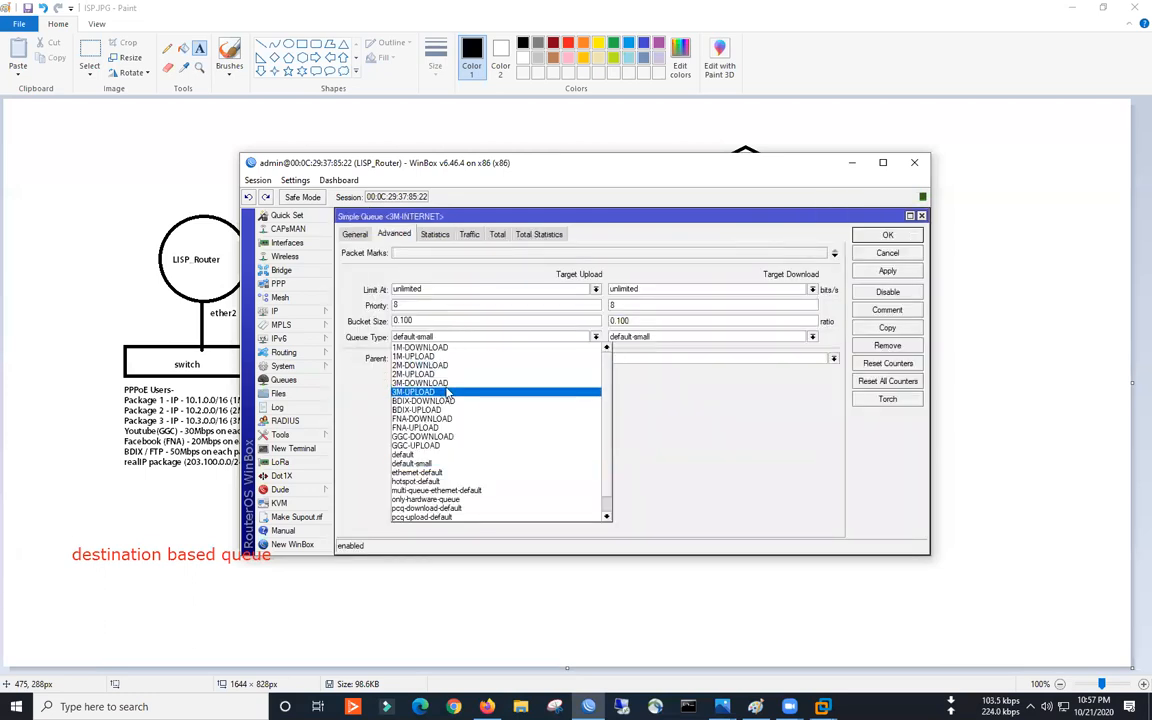
click(415, 391)
click(698, 340)
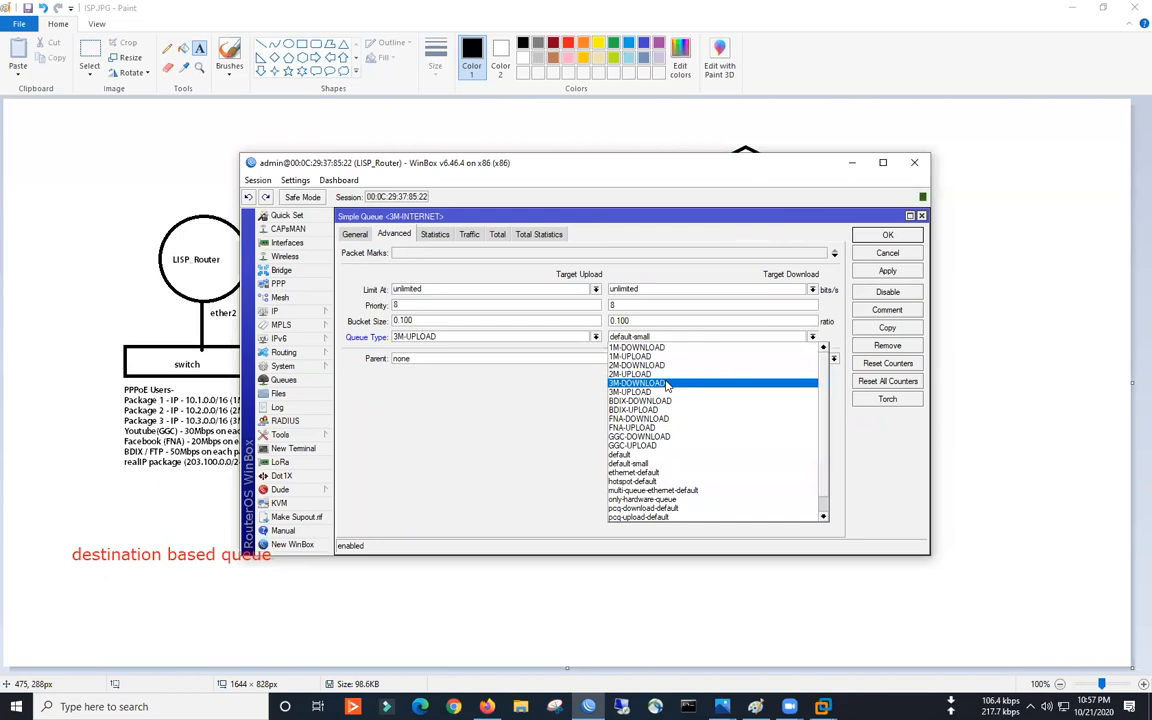
click(670, 380)
click(889, 236)
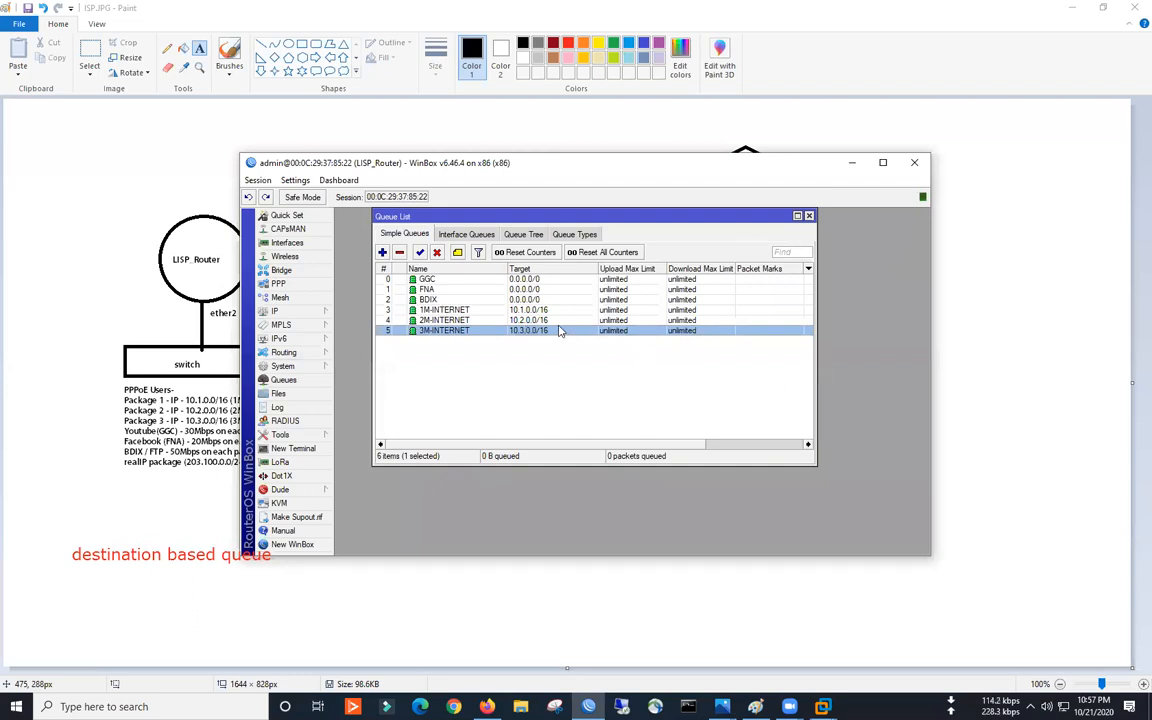
- Rearrange and widen the router and queue list windows, reviewing the queues up to GGC
mouse_move(684, 222)
mouse_down()
mouse_move(759, 257)
mouse_move(662, 224)
mouse_up()
drag(795, 340, 899, 340)
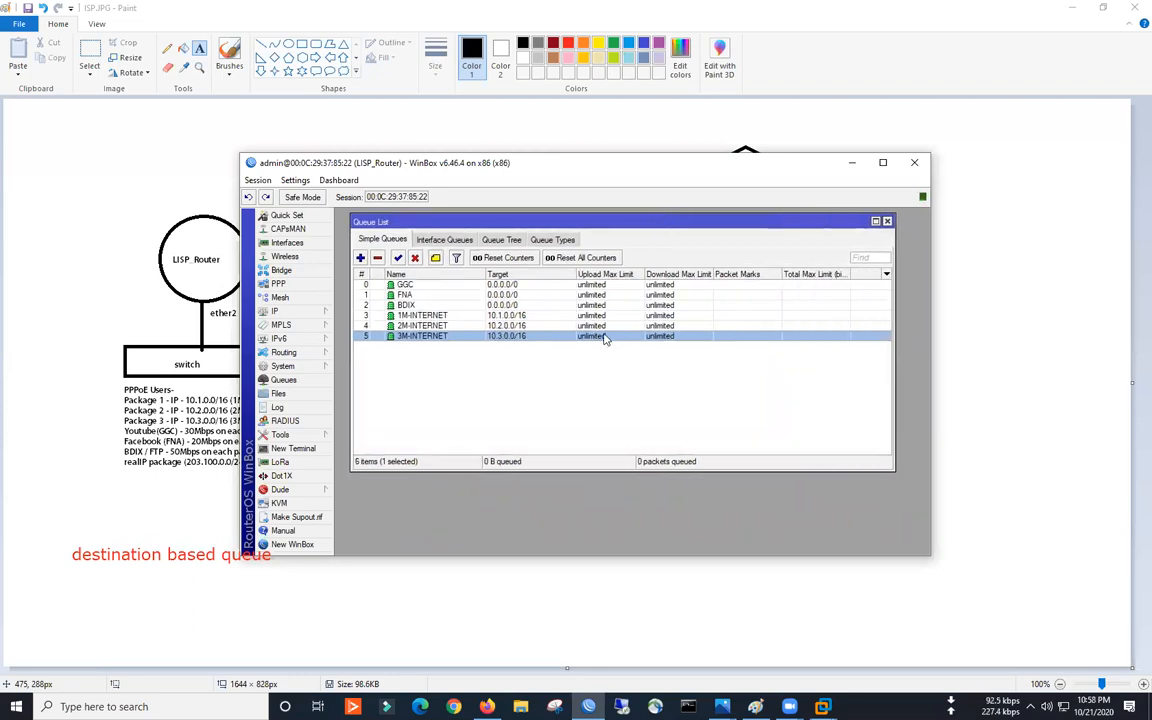
click(438, 316)
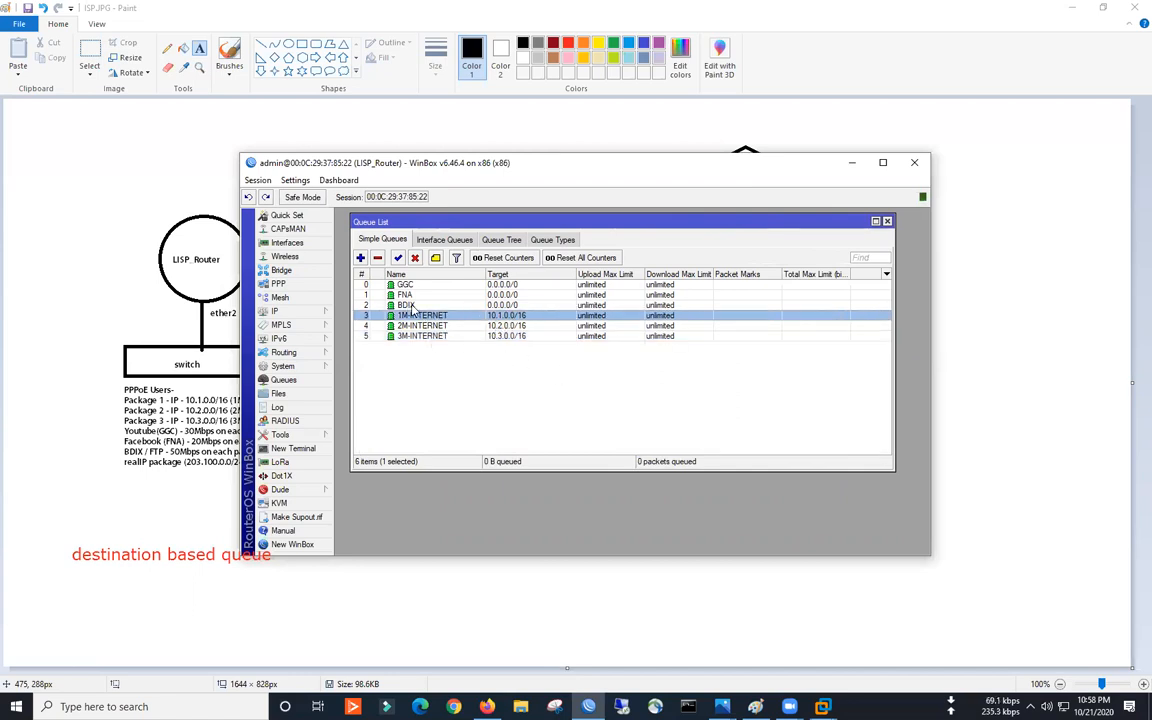
key(Up)
key(Up)
key(Up)
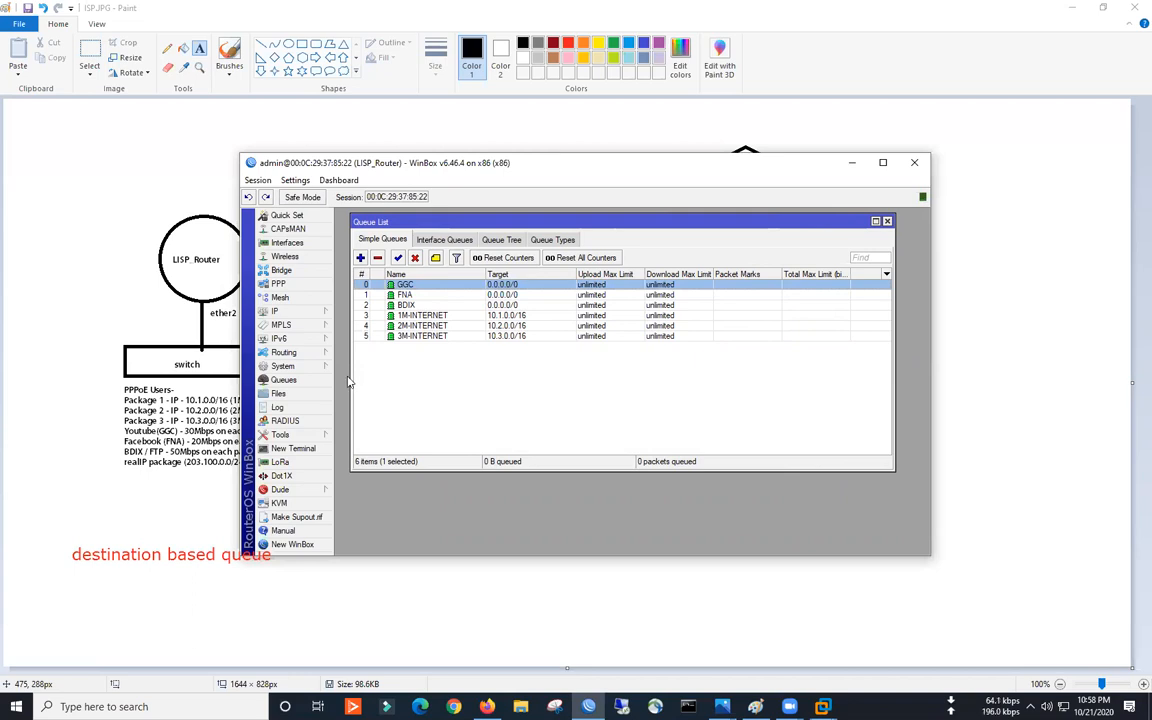
drag(349, 377, 338, 377)
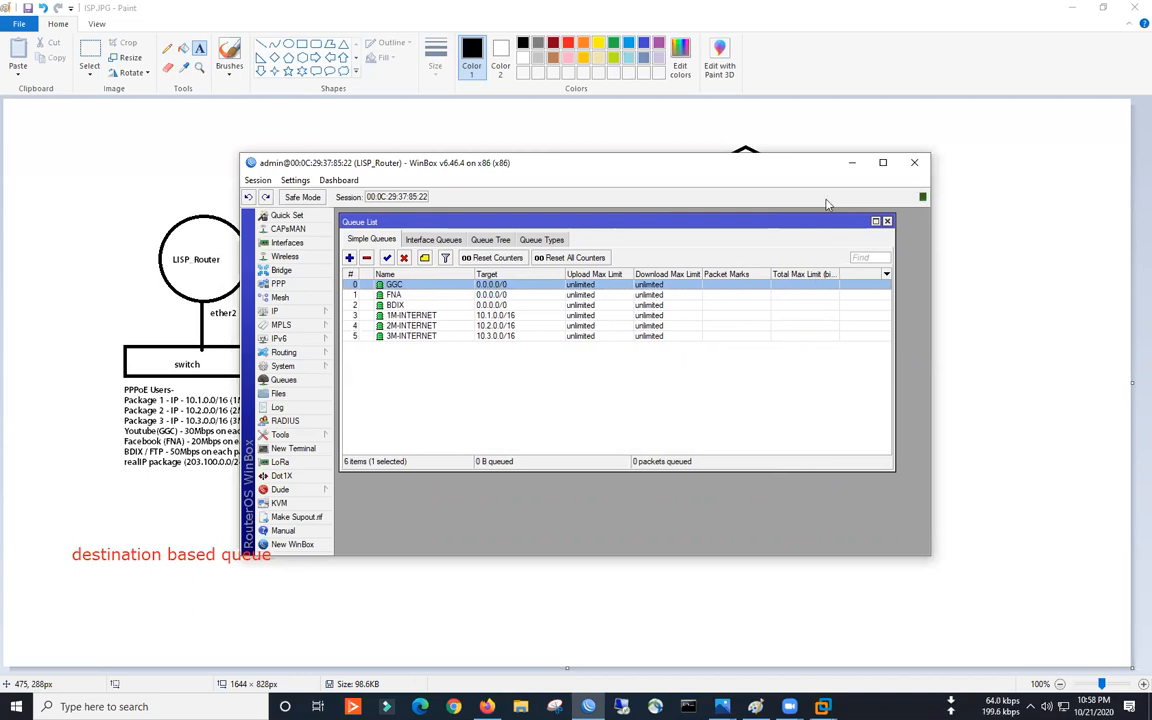
drag(689, 164, 571, 163)
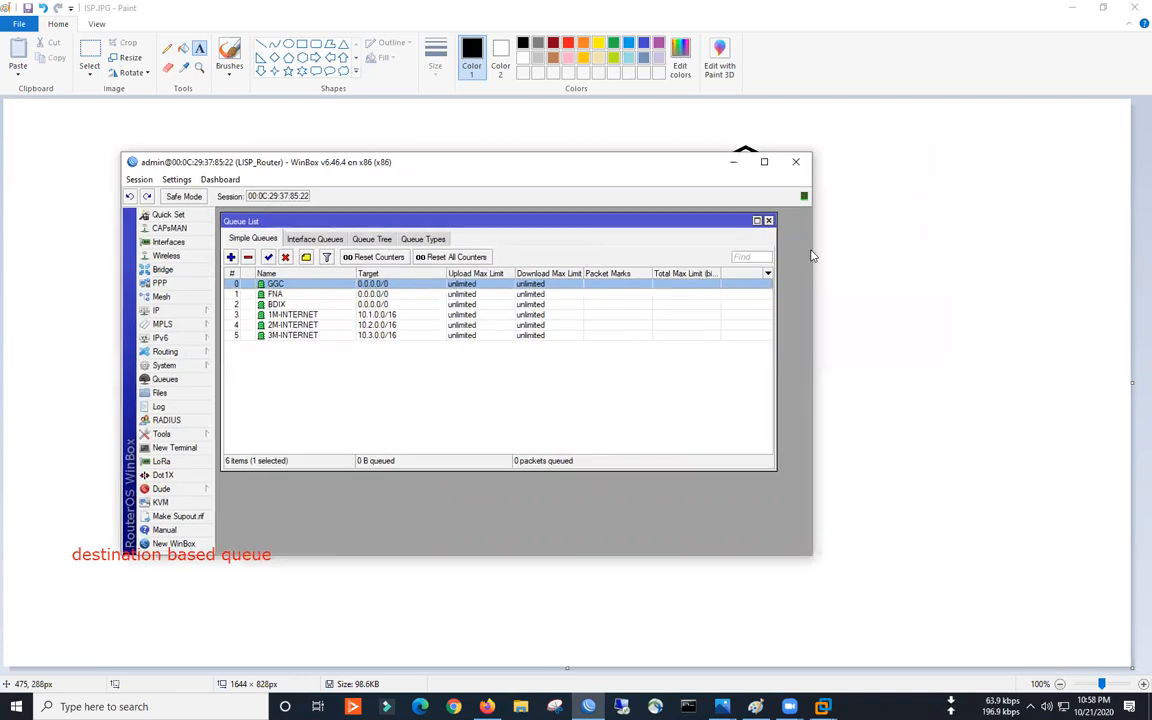
drag(812, 250, 887, 255)
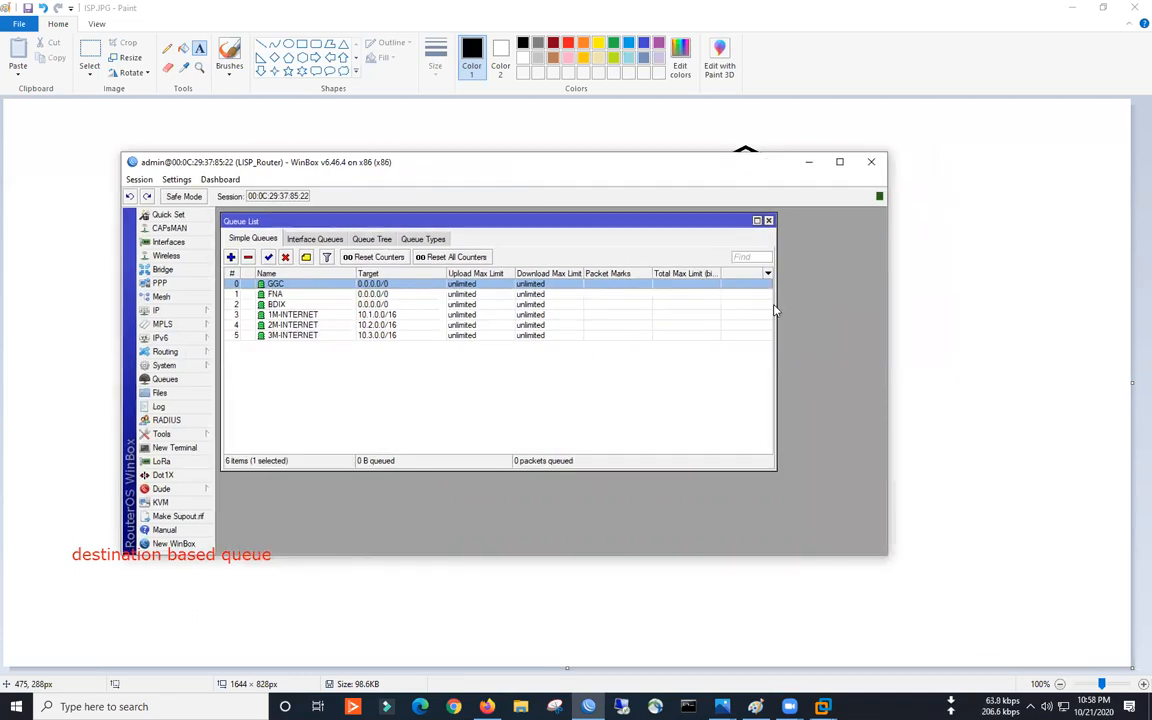
drag(773, 330, 880, 330)
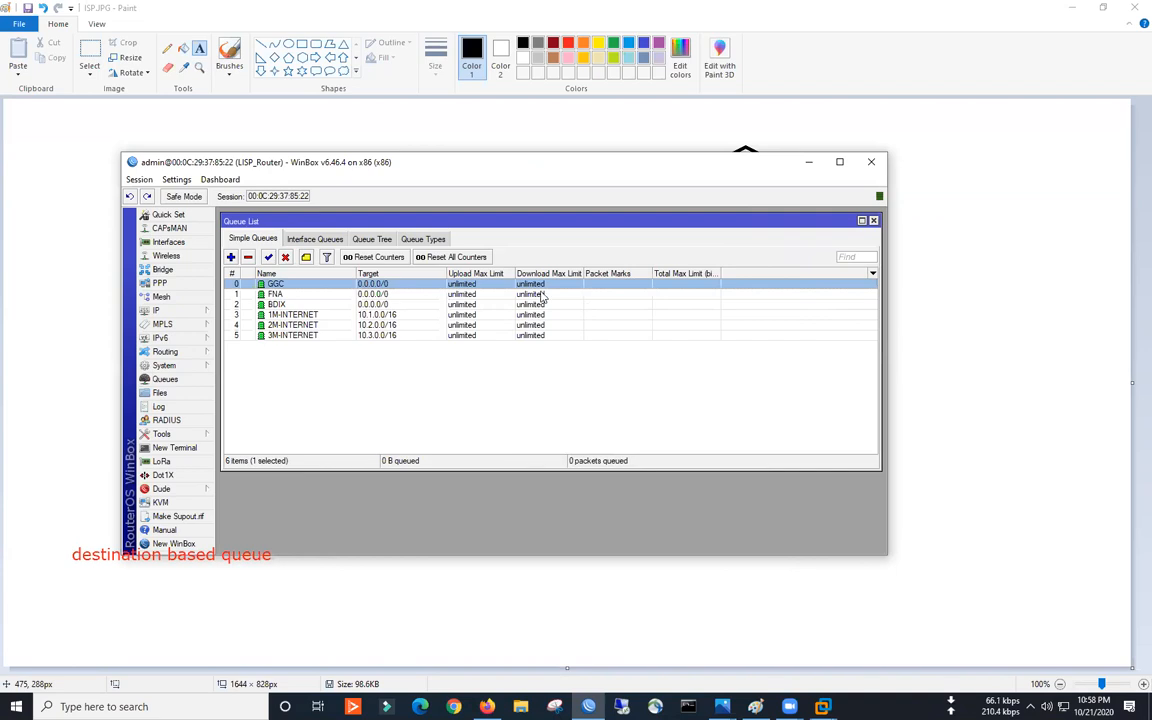
- Add Upload and Download rate columns to the simple queue list
click(872, 276)
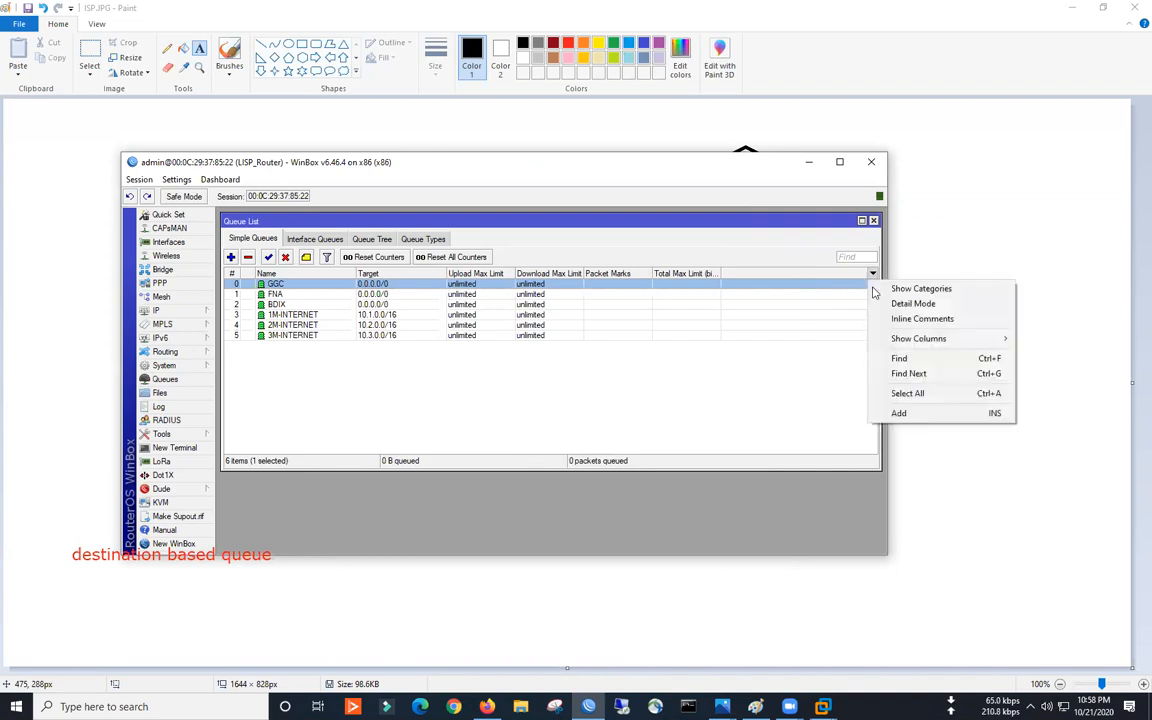
mouse_move(896, 342)
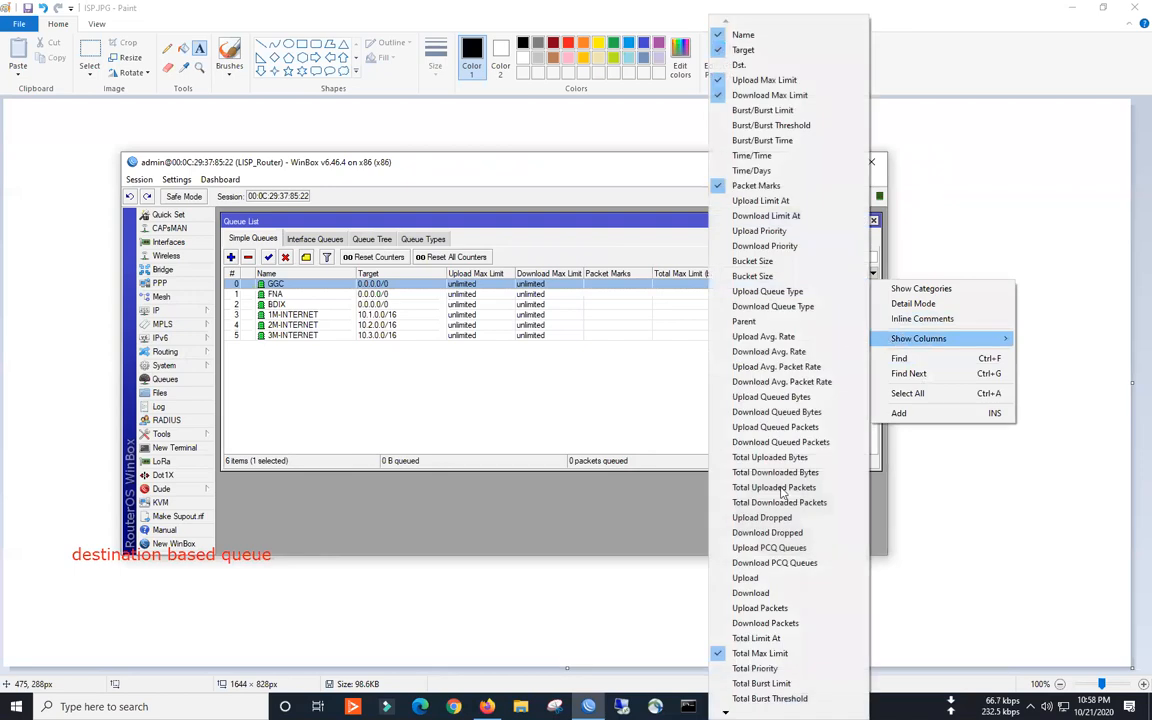
click(757, 579)
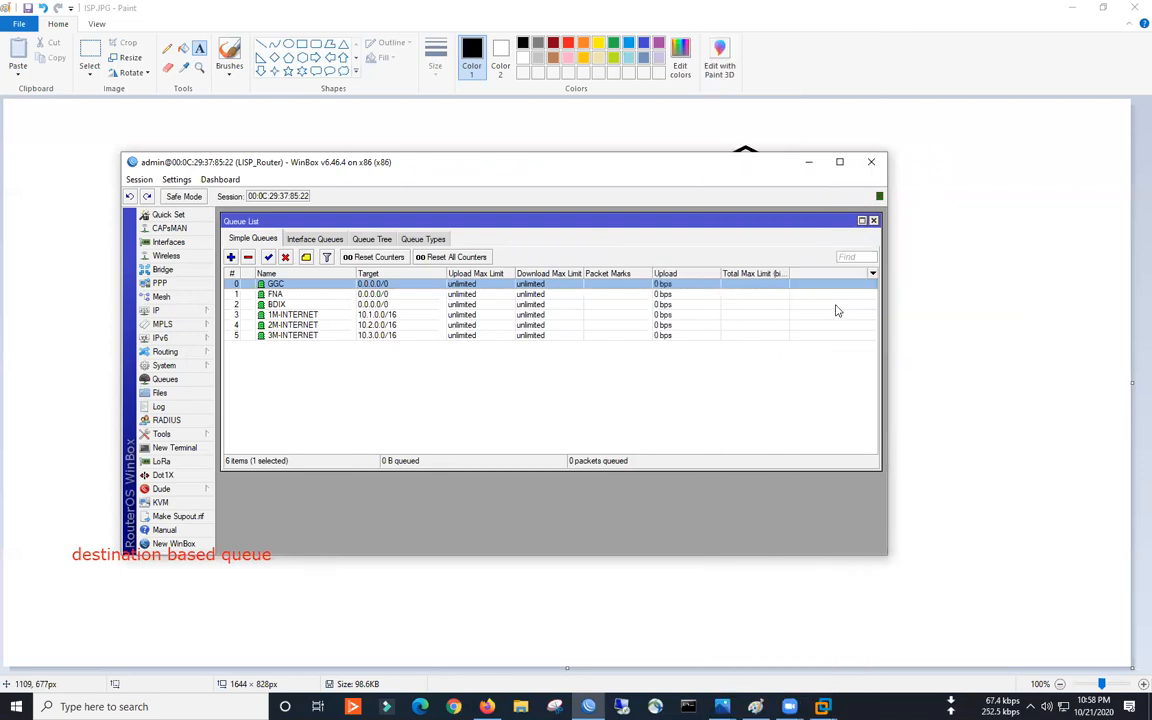
click(874, 274)
mouse_move(915, 338)
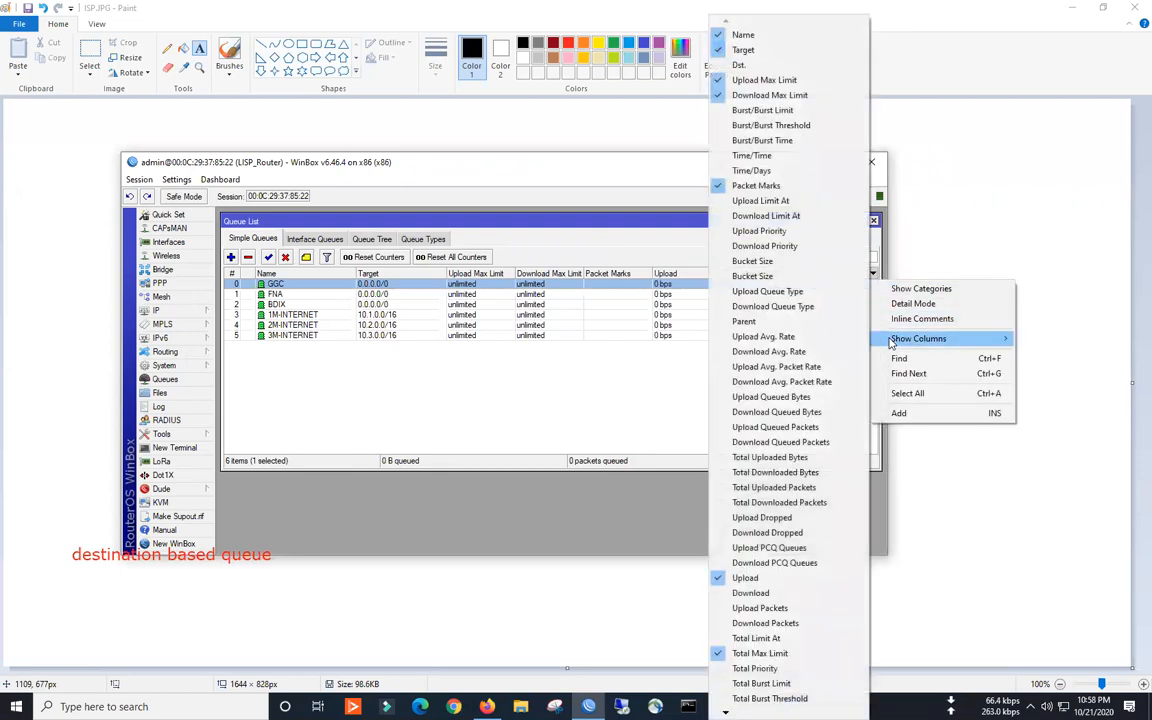
click(750, 592)
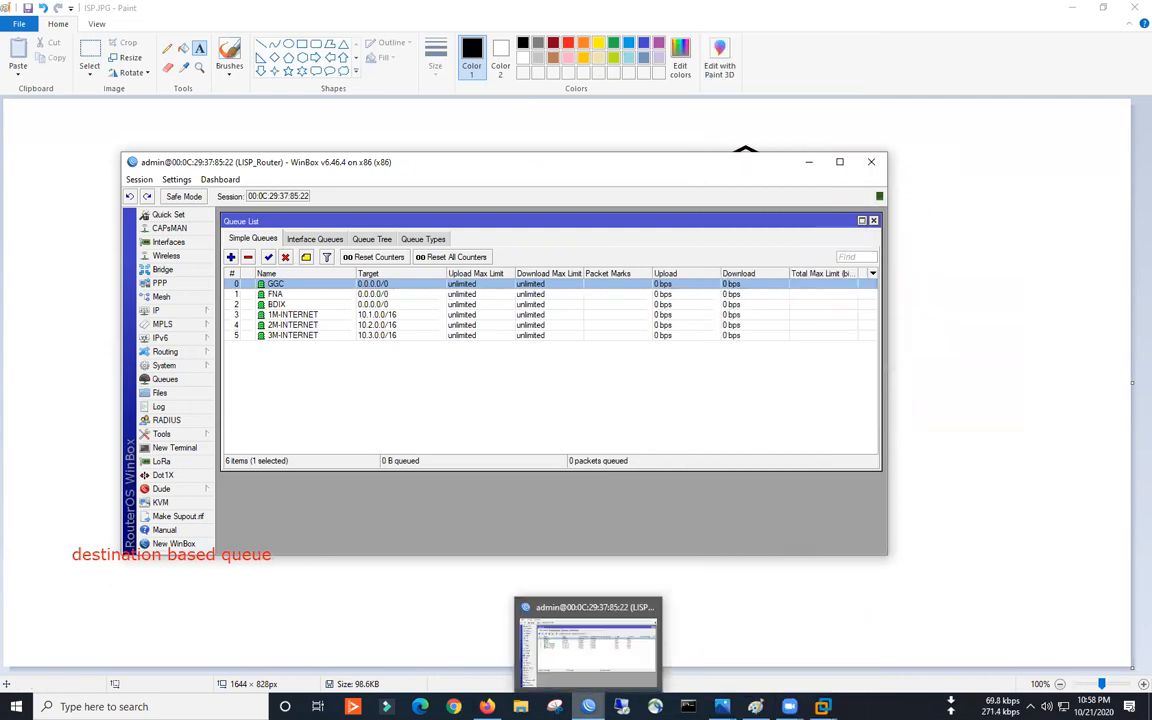
- Launch a new WinBox login window and pick the saved production router
click(590, 706)
click(525, 627)
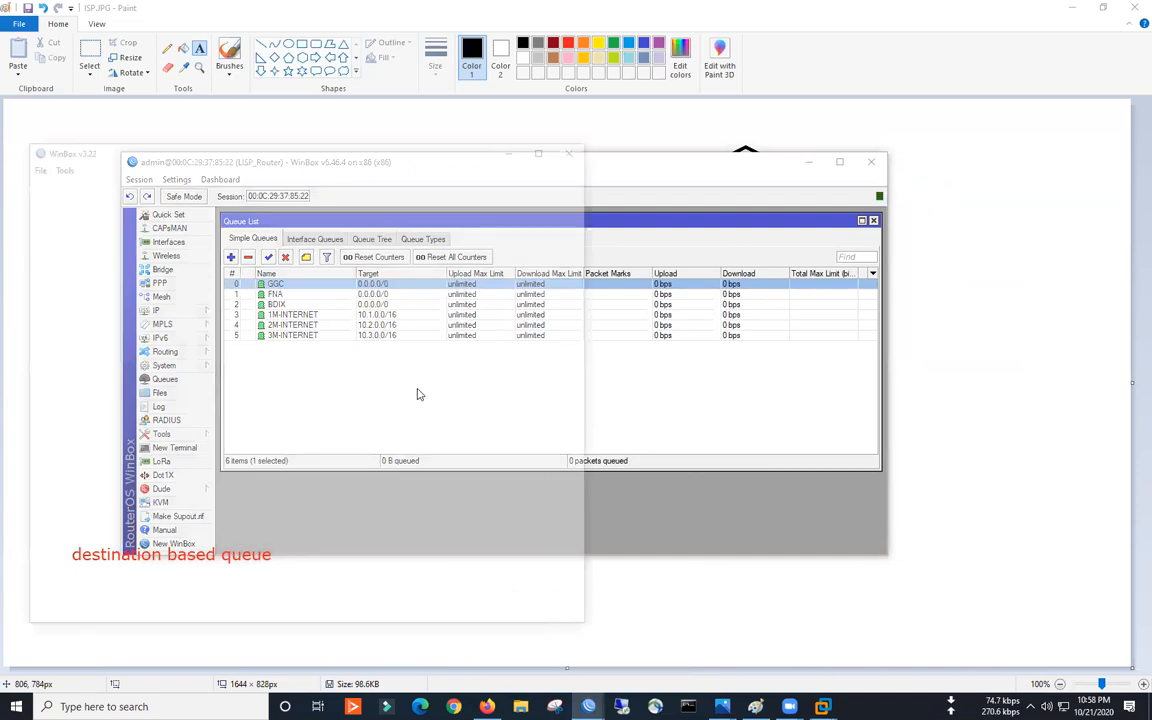
click(99, 344)
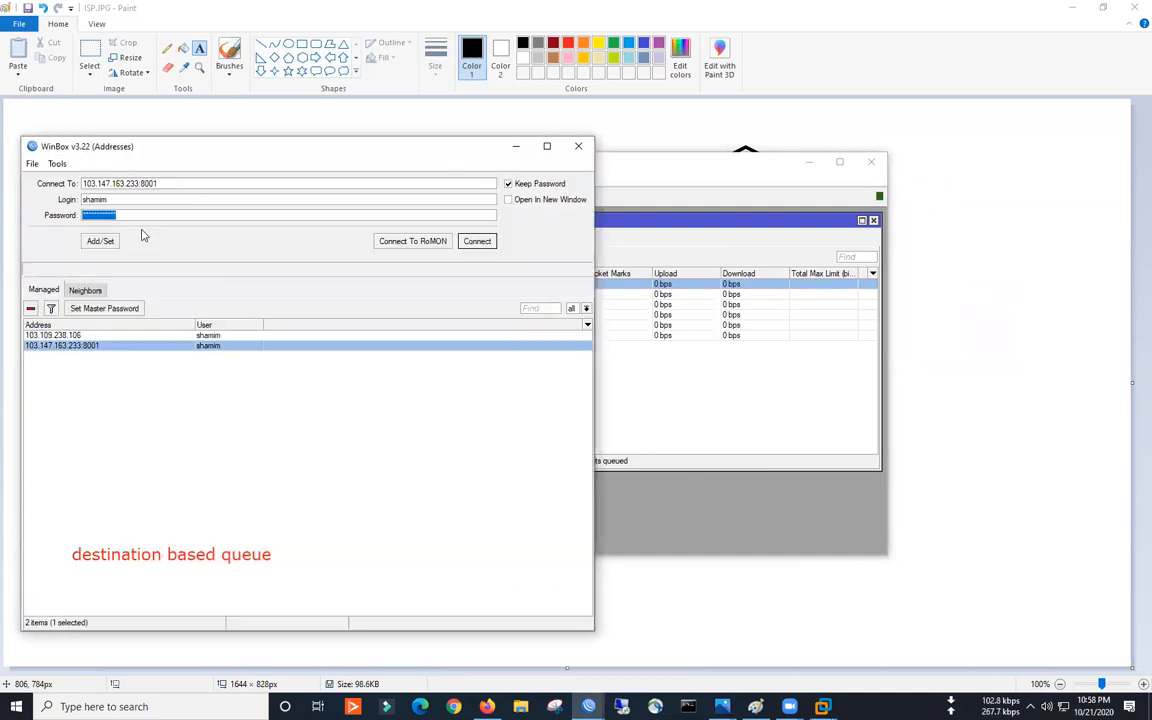
- Enter the router password and connect to FastNet-Core-Router
text(***)
key(Return)
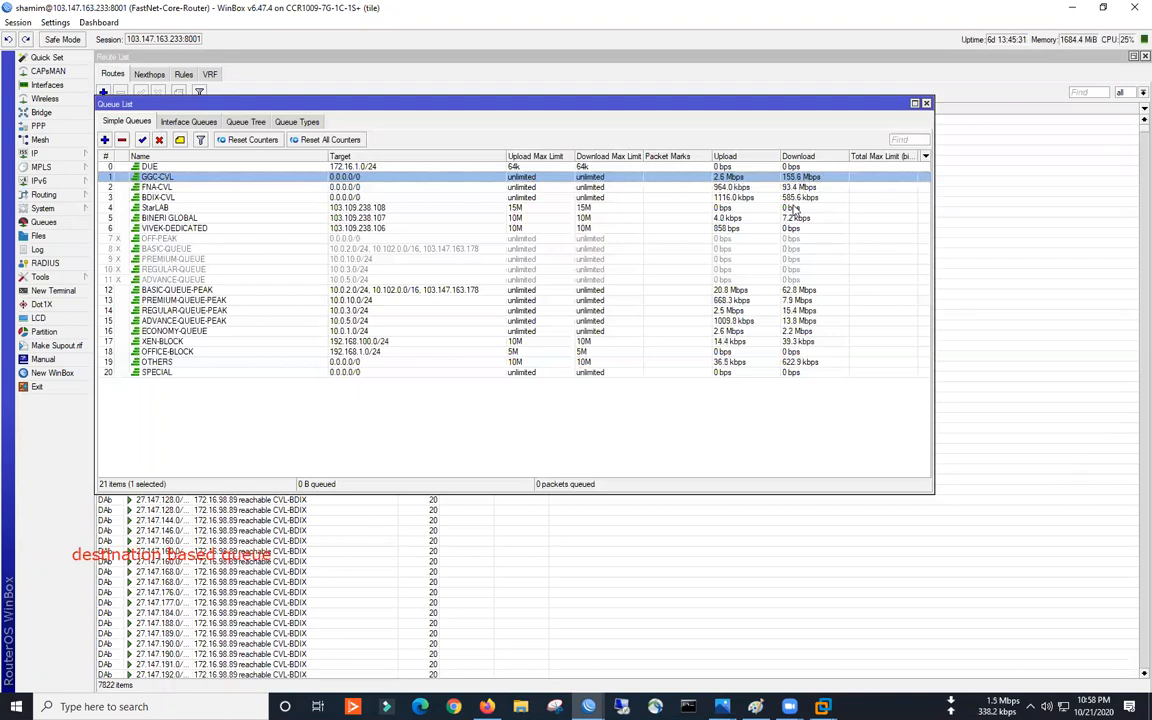
click(798, 289)
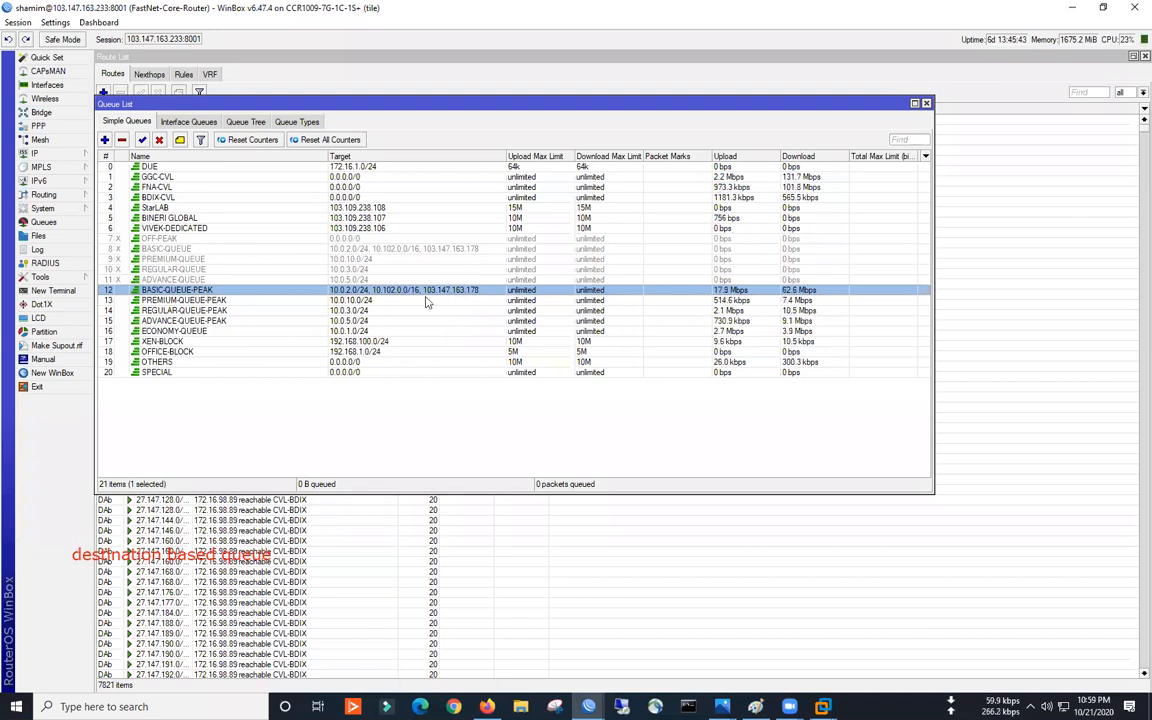
click(333, 209)
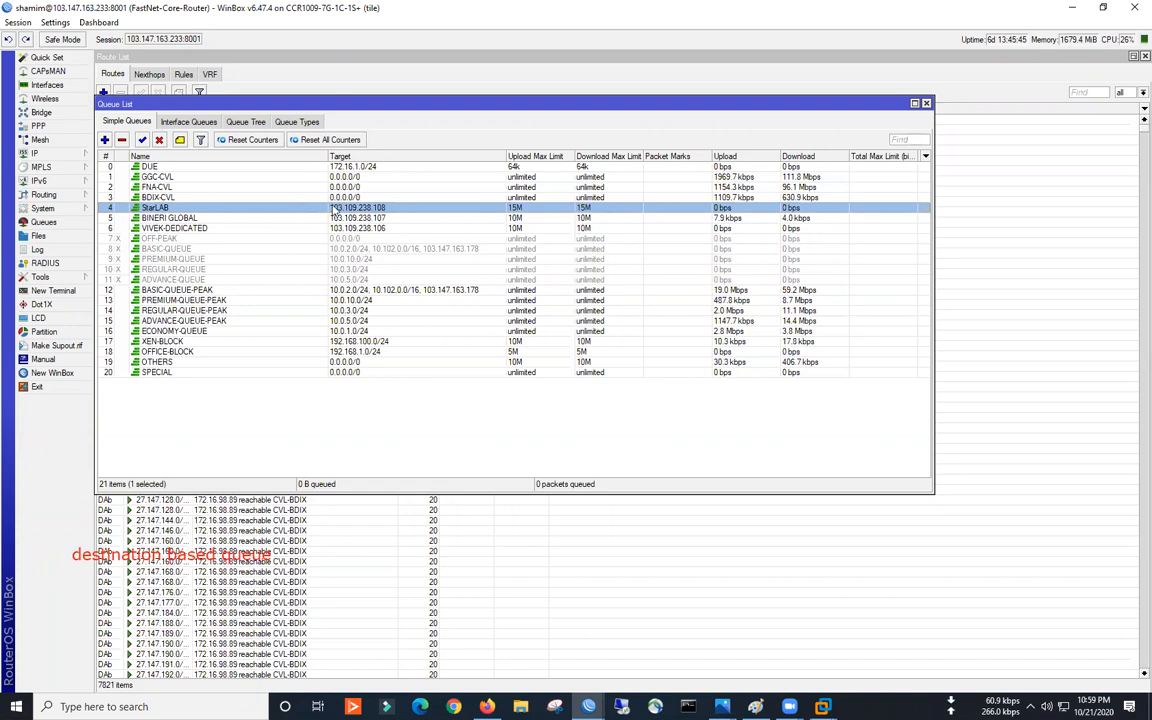
click(372, 218)
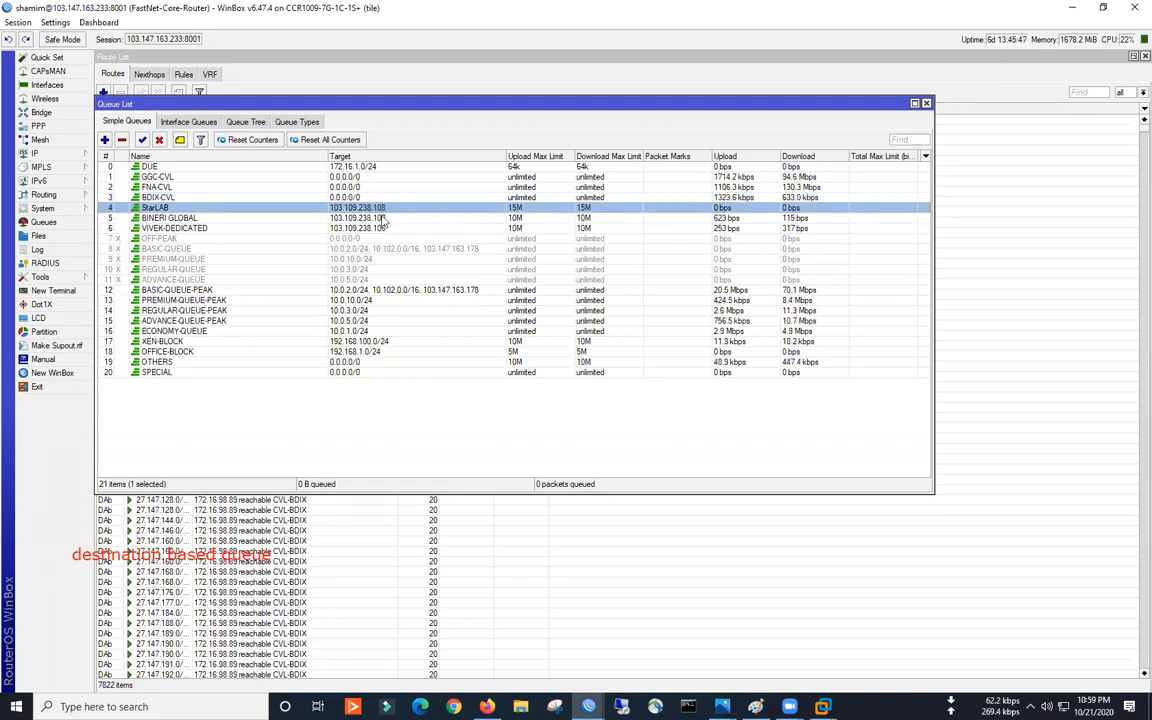
click(381, 228)
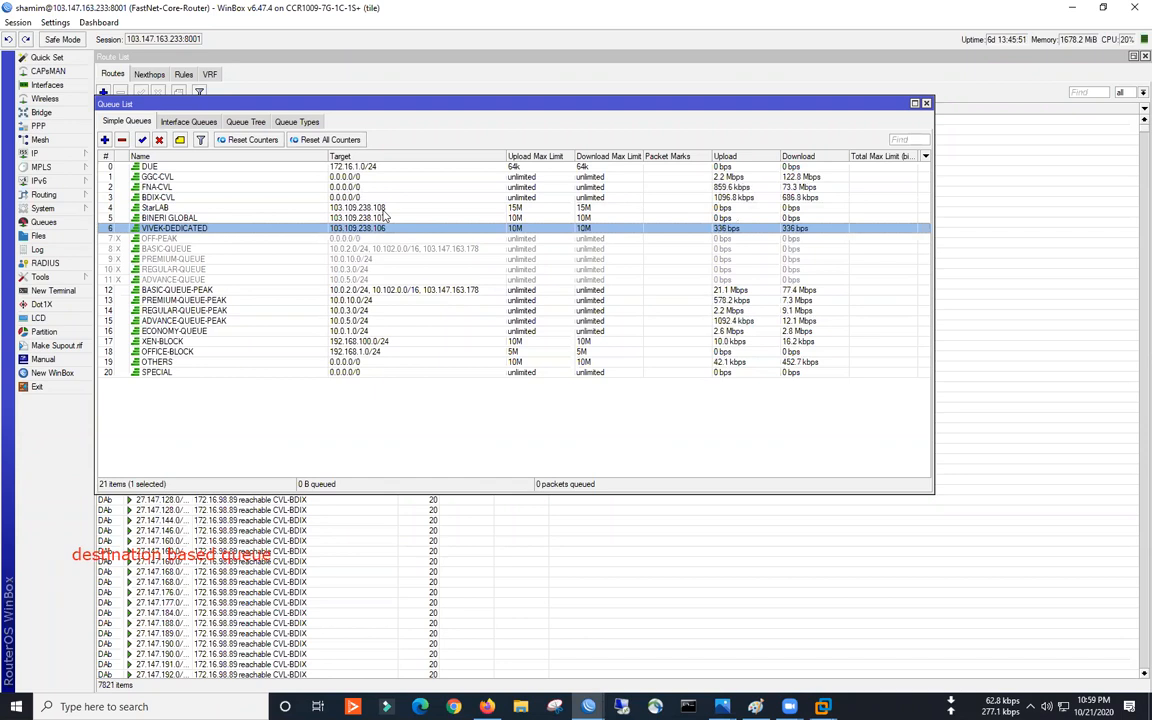
click(455, 290)
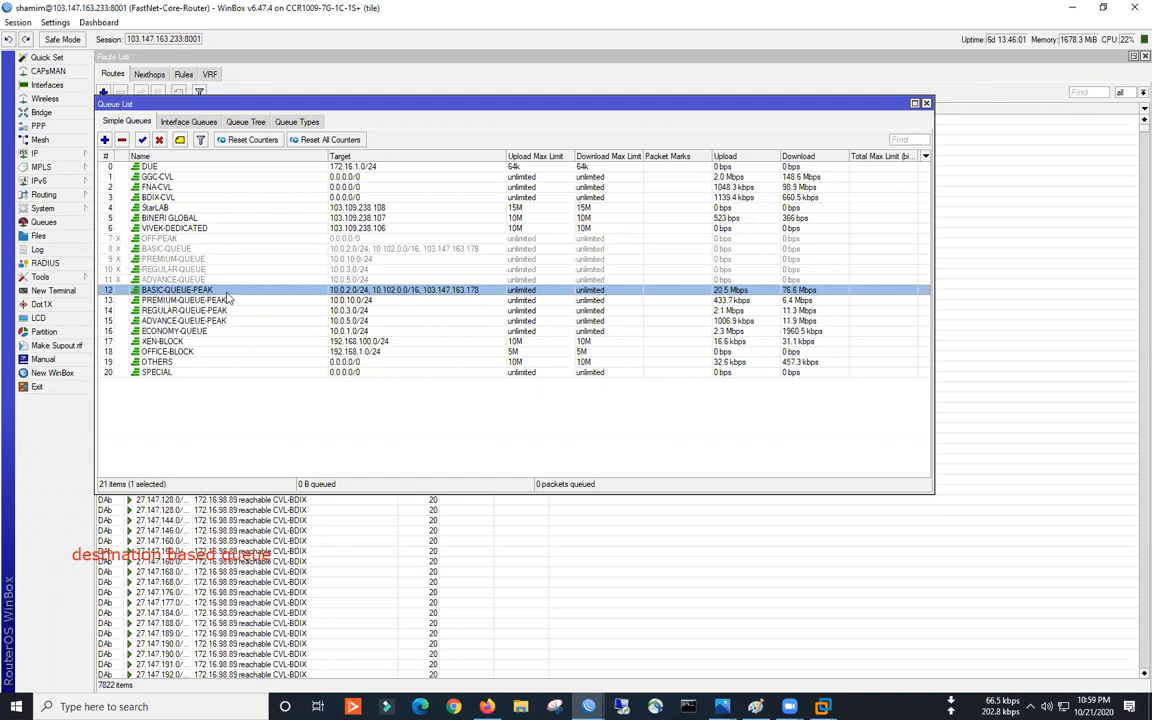
double_click(300, 292)
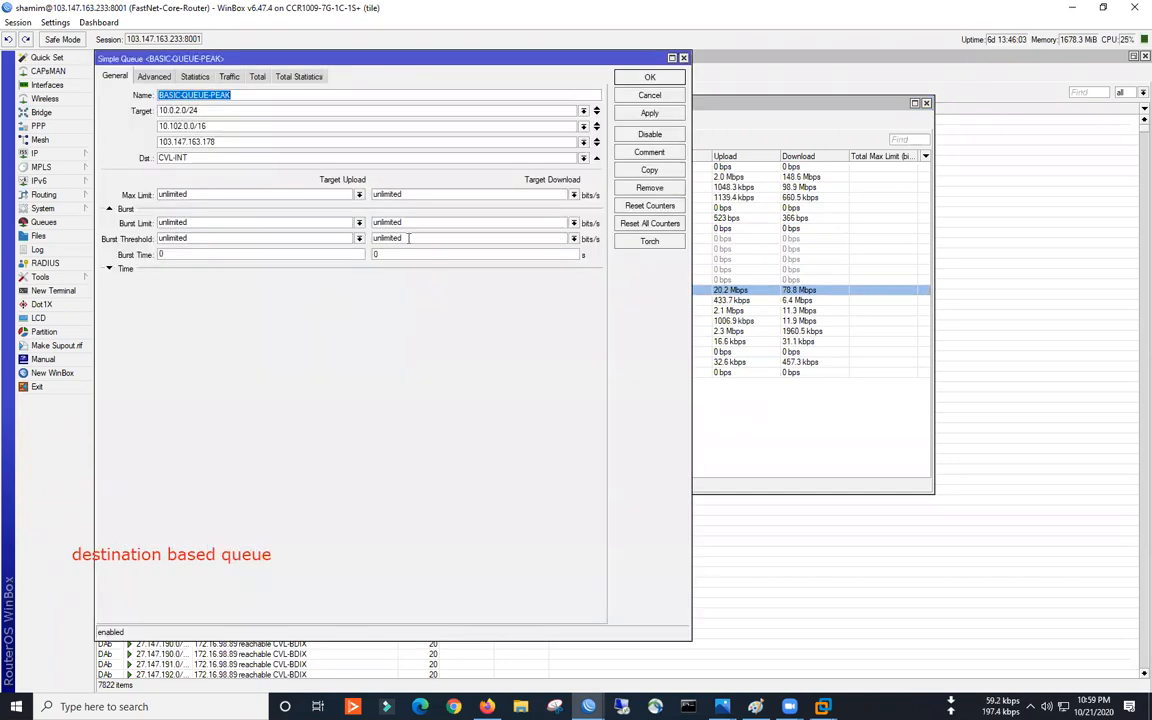
drag(293, 124, 426, 237)
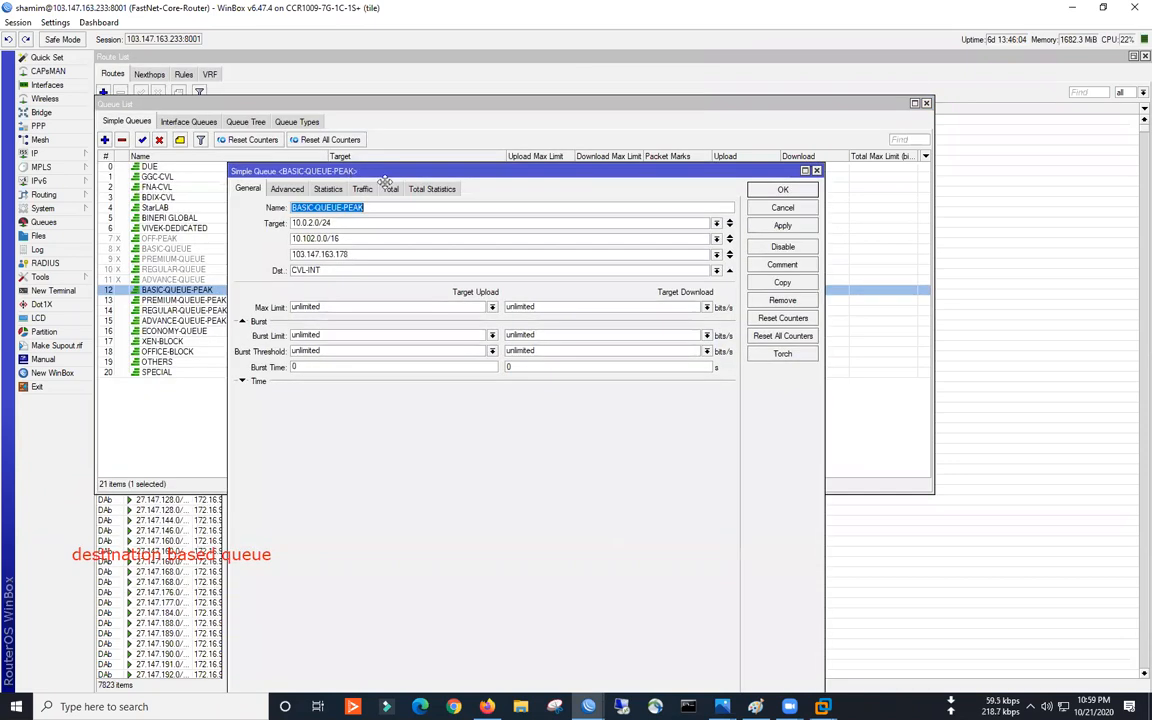
key(Tab)
key(Tab)
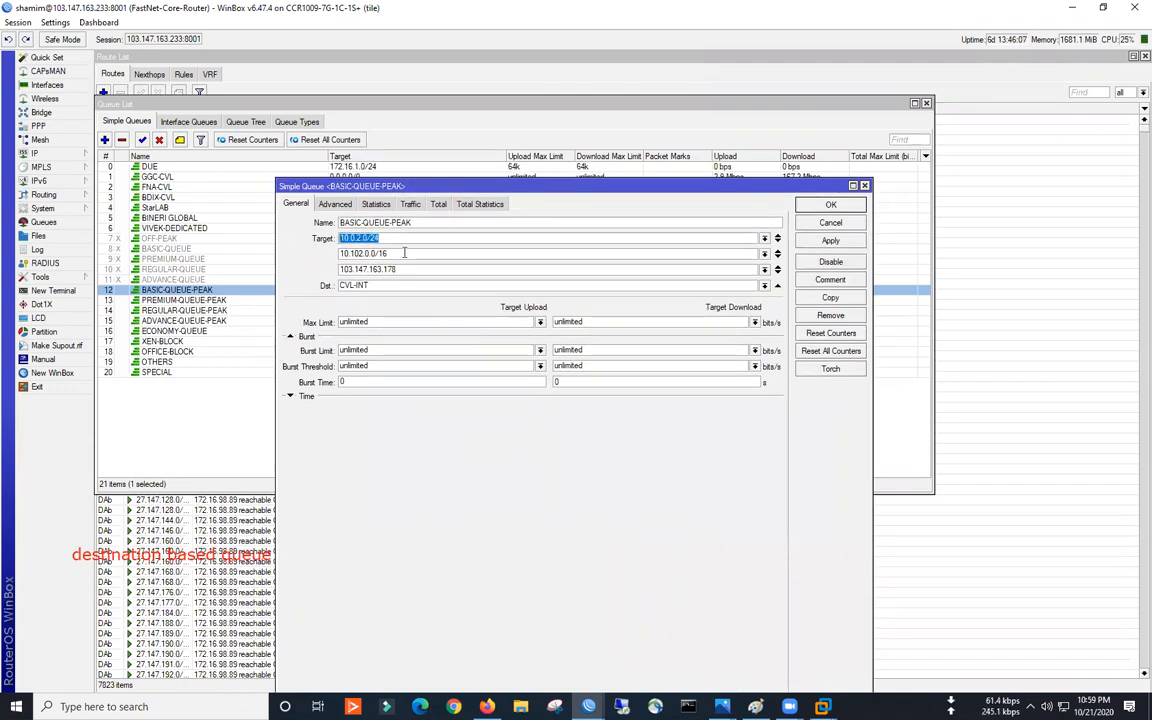
click(778, 273)
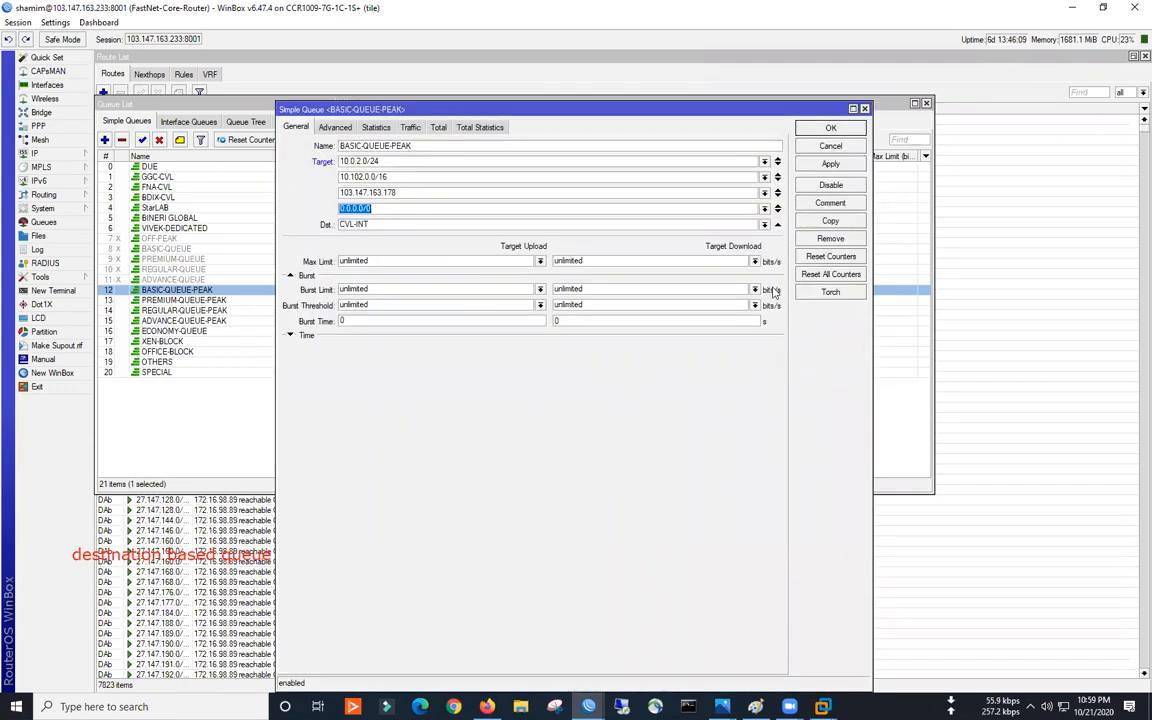
click(778, 212)
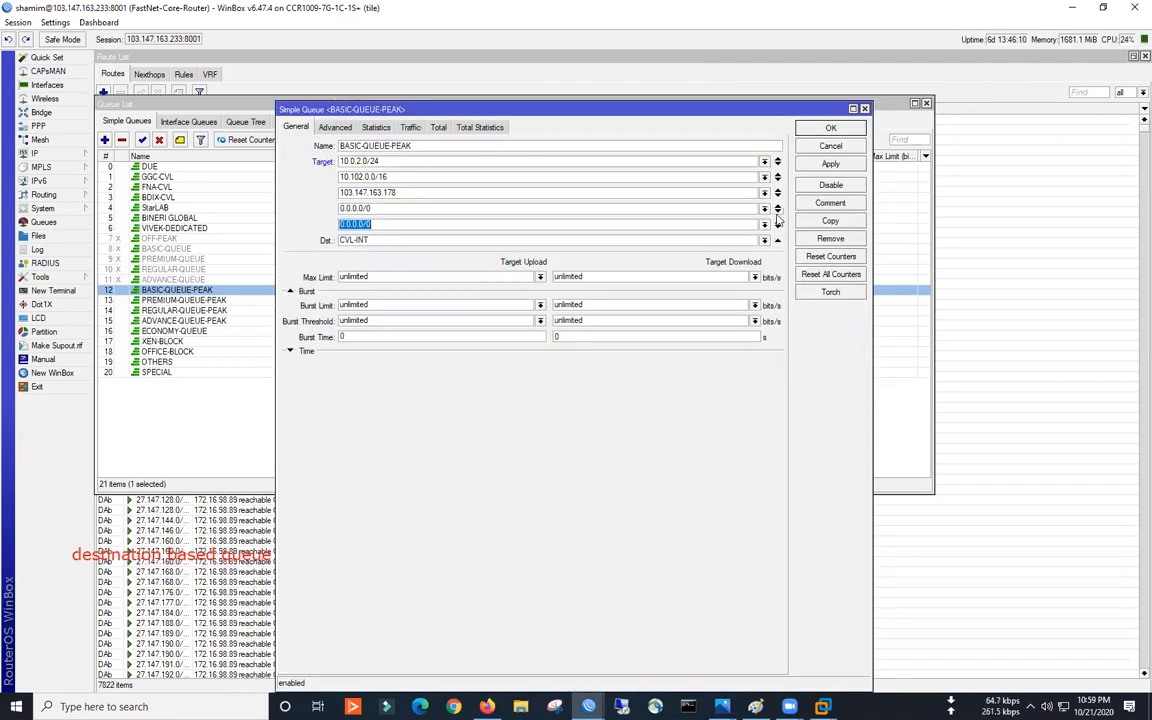
double_click(382, 162)
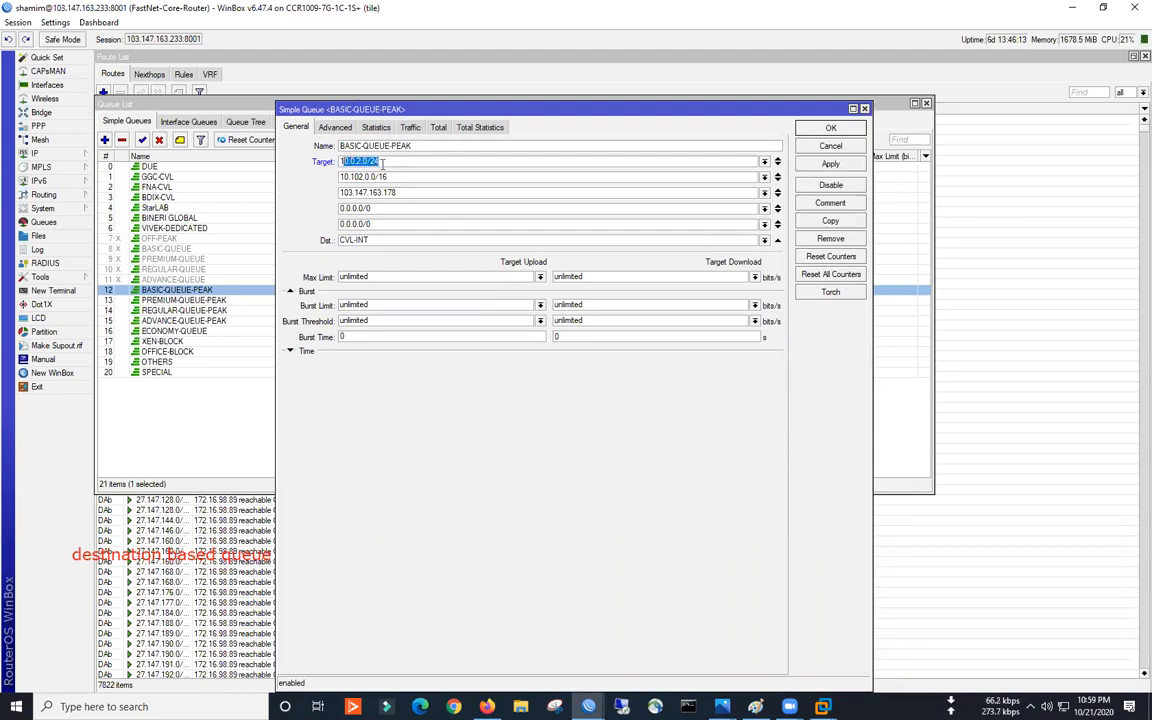
drag(400, 176, 318, 192)
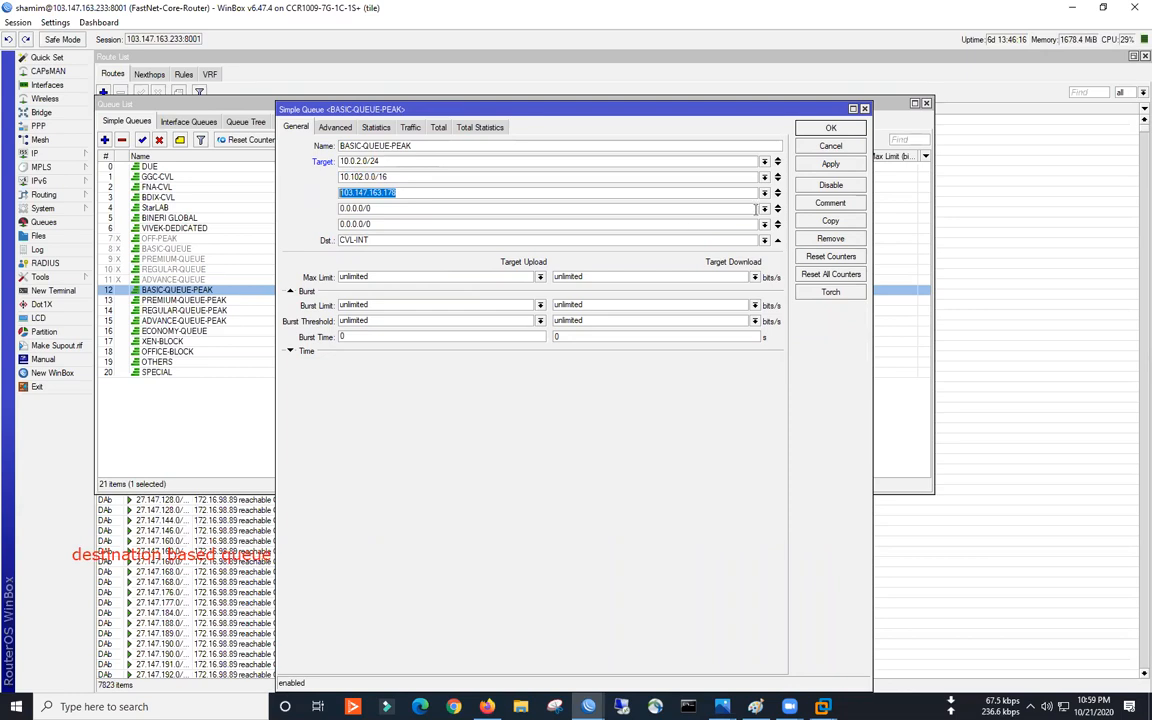
key(Escape)
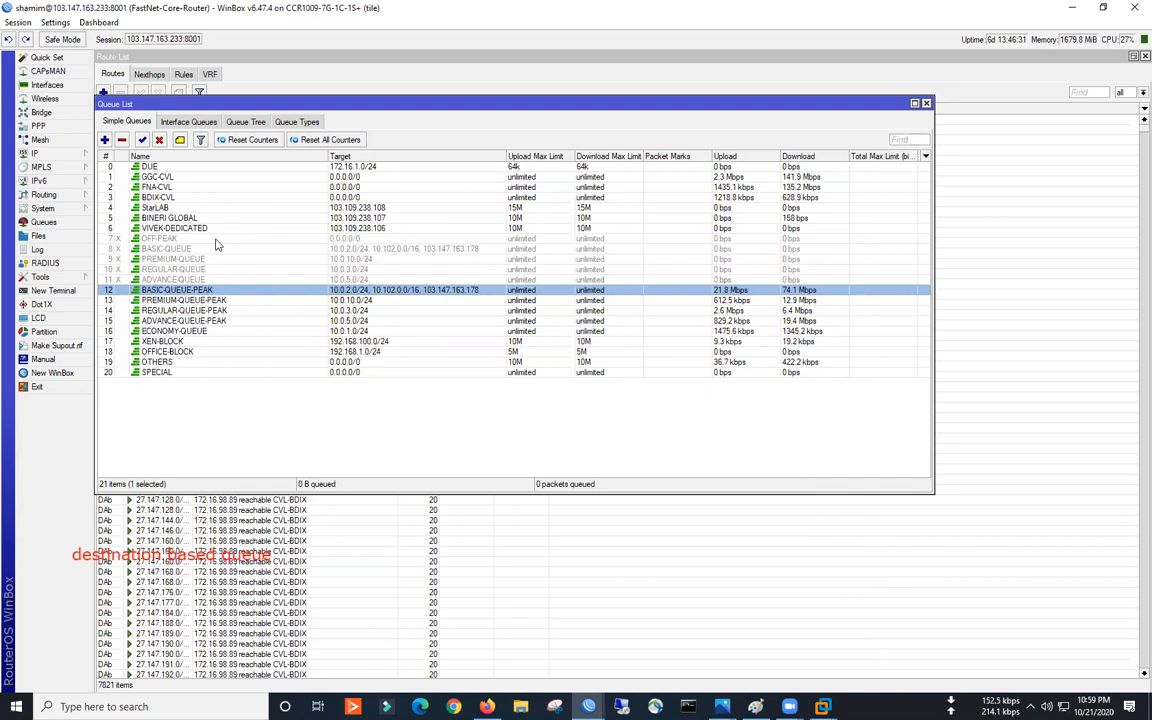
- Compare the StarLAB, BINERI GLOBAL and VIVEK-DEDICATED queue rows, then open the IP menu
click(168, 208)
click(165, 218)
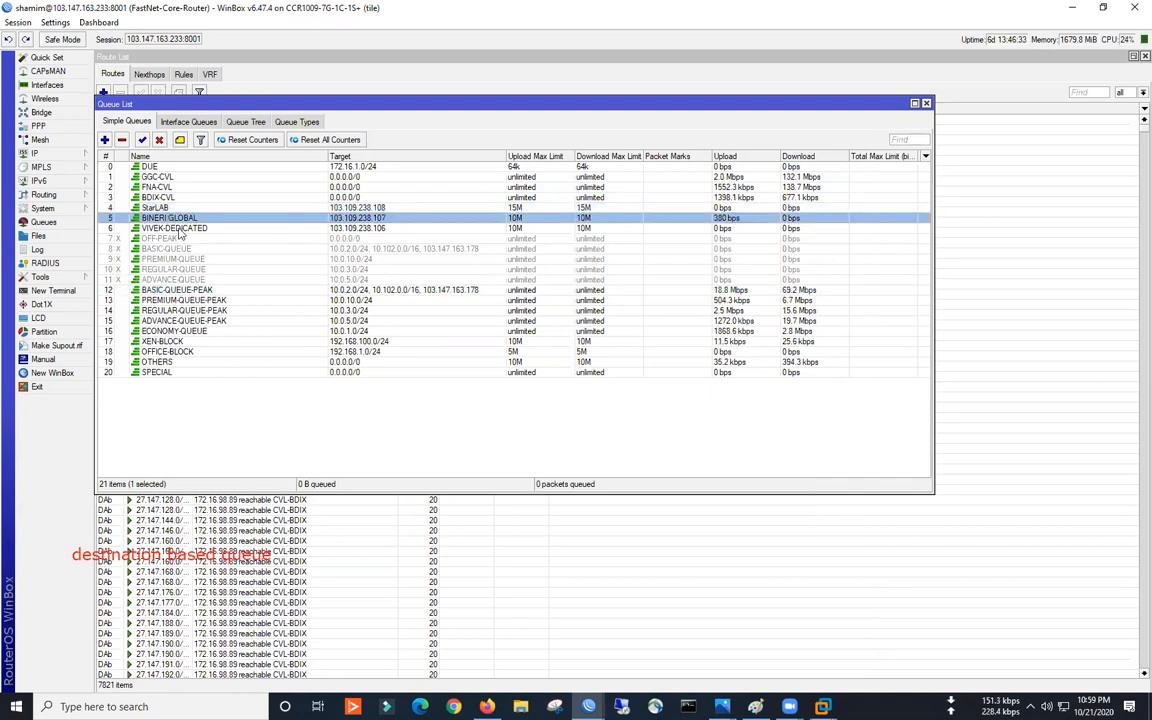
click(170, 228)
click(359, 208)
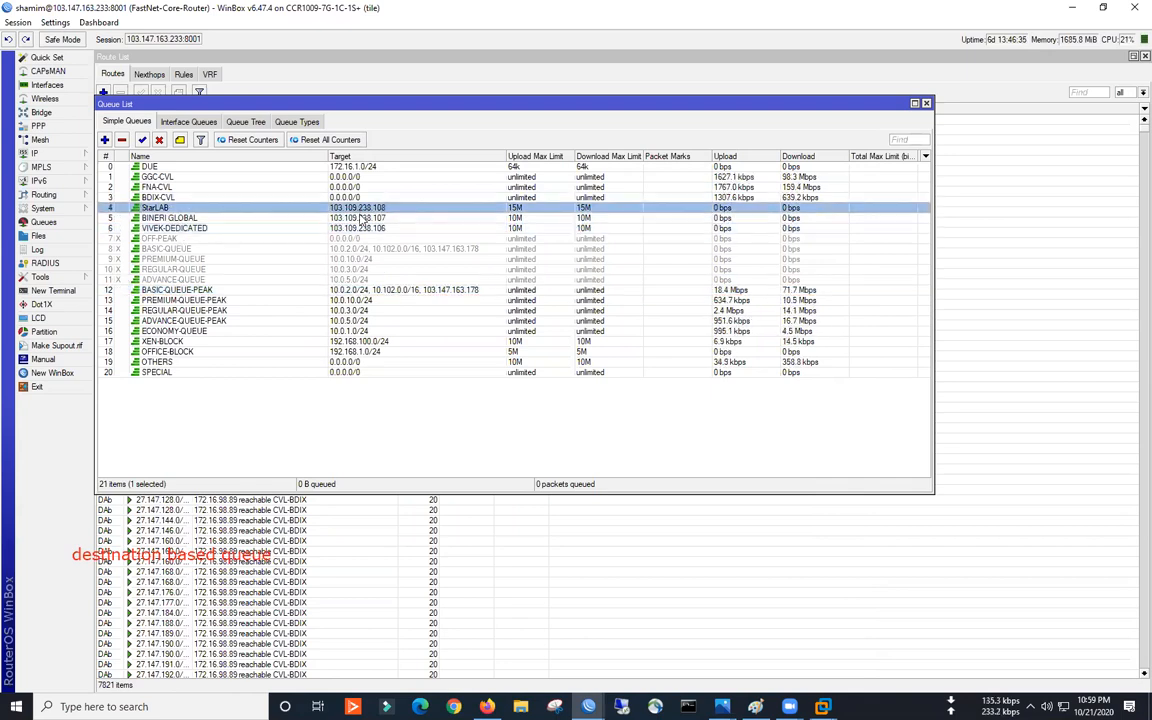
click(358, 217)
click(350, 231)
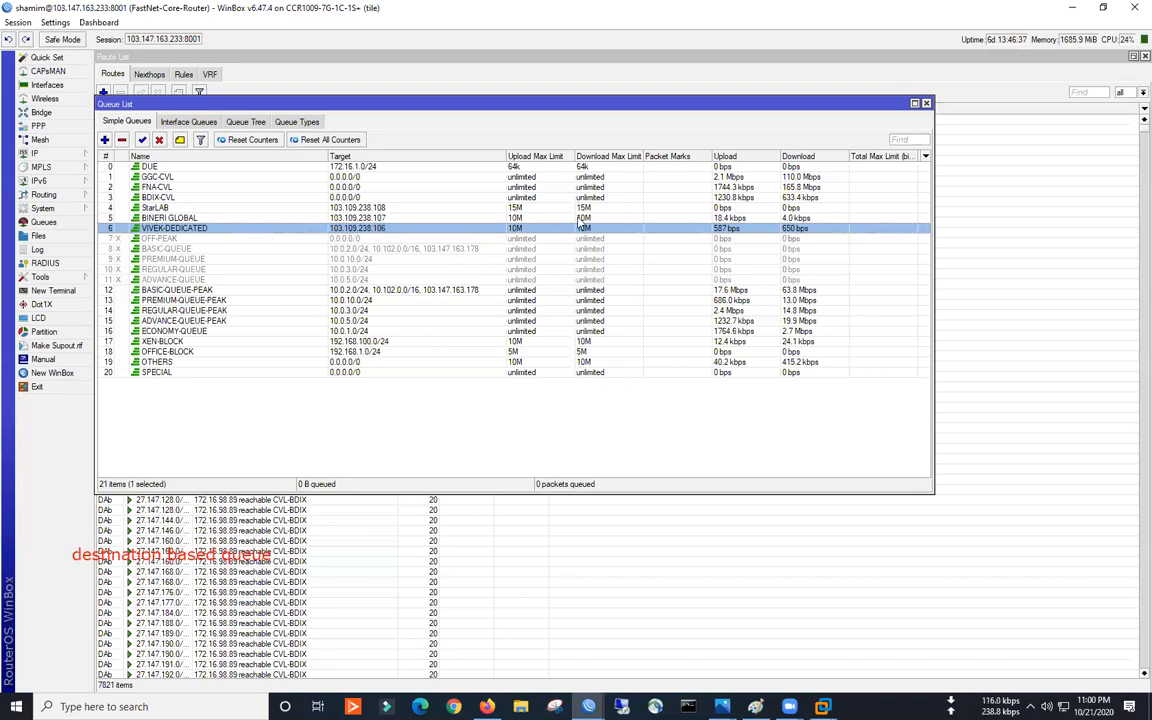
click(535, 207)
click(545, 218)
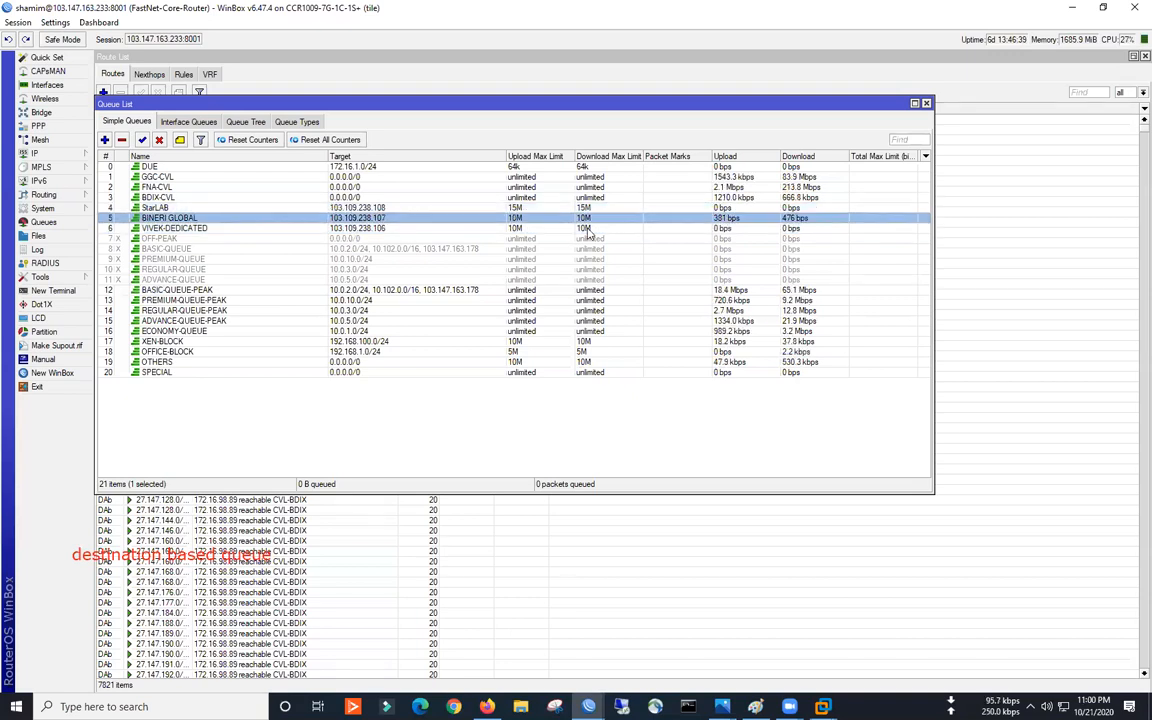
click(606, 228)
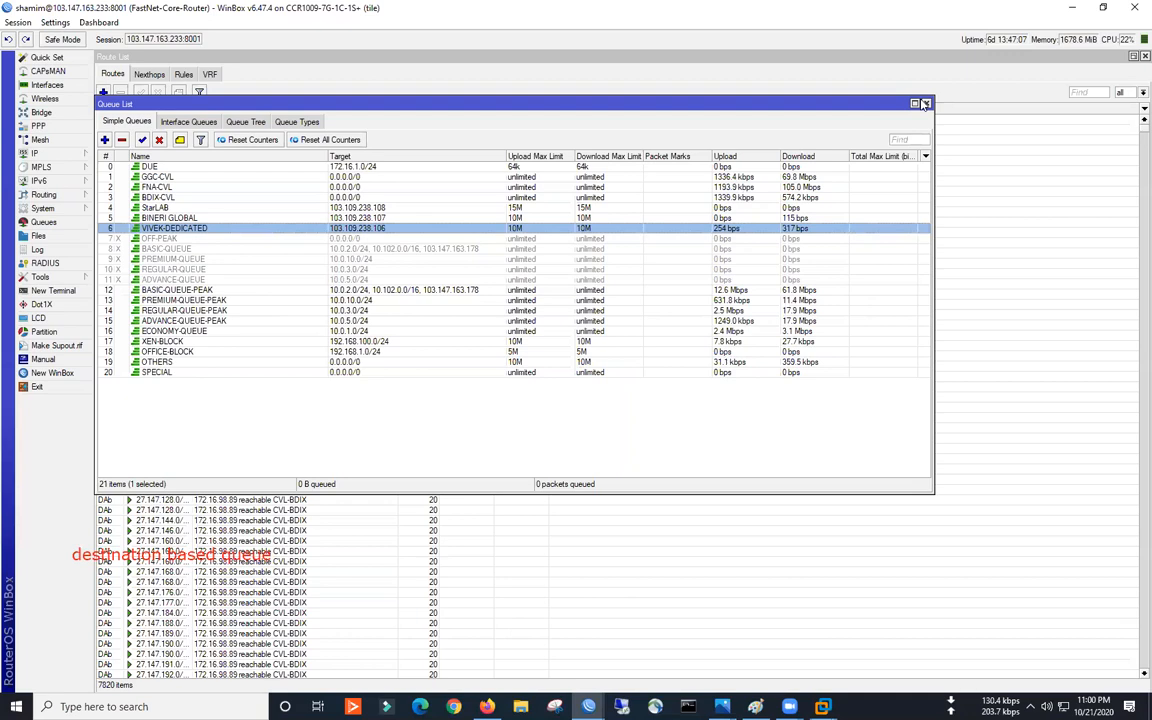
click(57, 155)
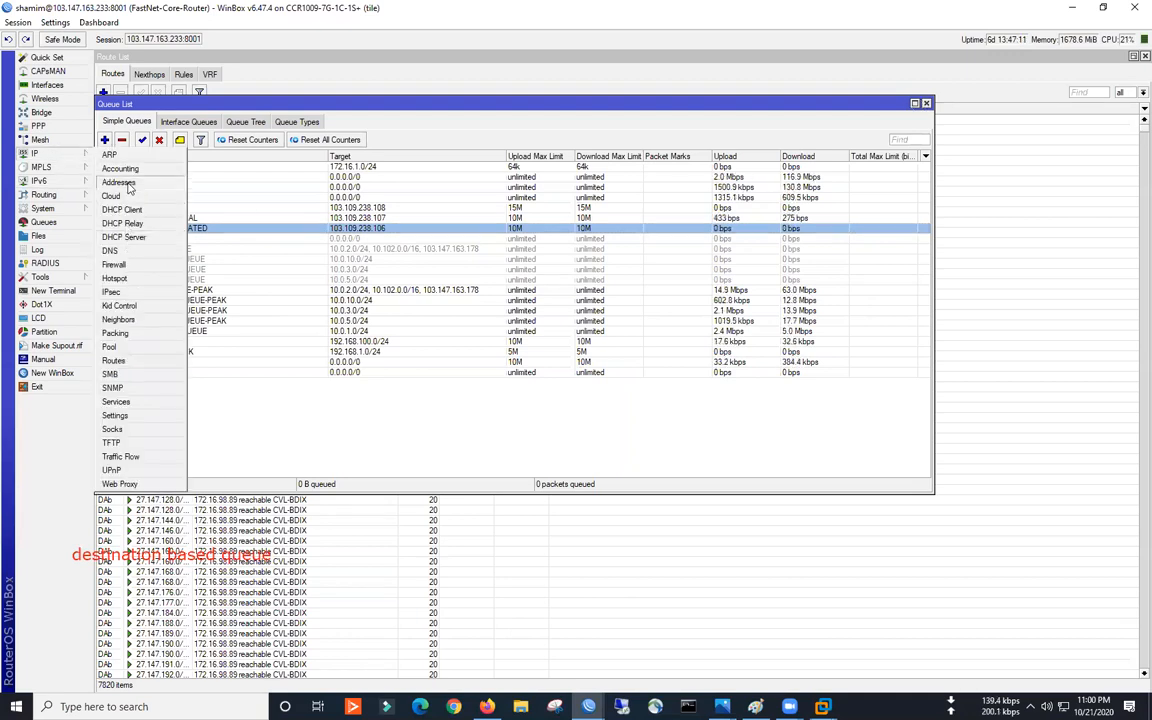
- Open the IP address list and compare blocks 103.147.163.177/29 and 103.109.238.105/29
click(117, 181)
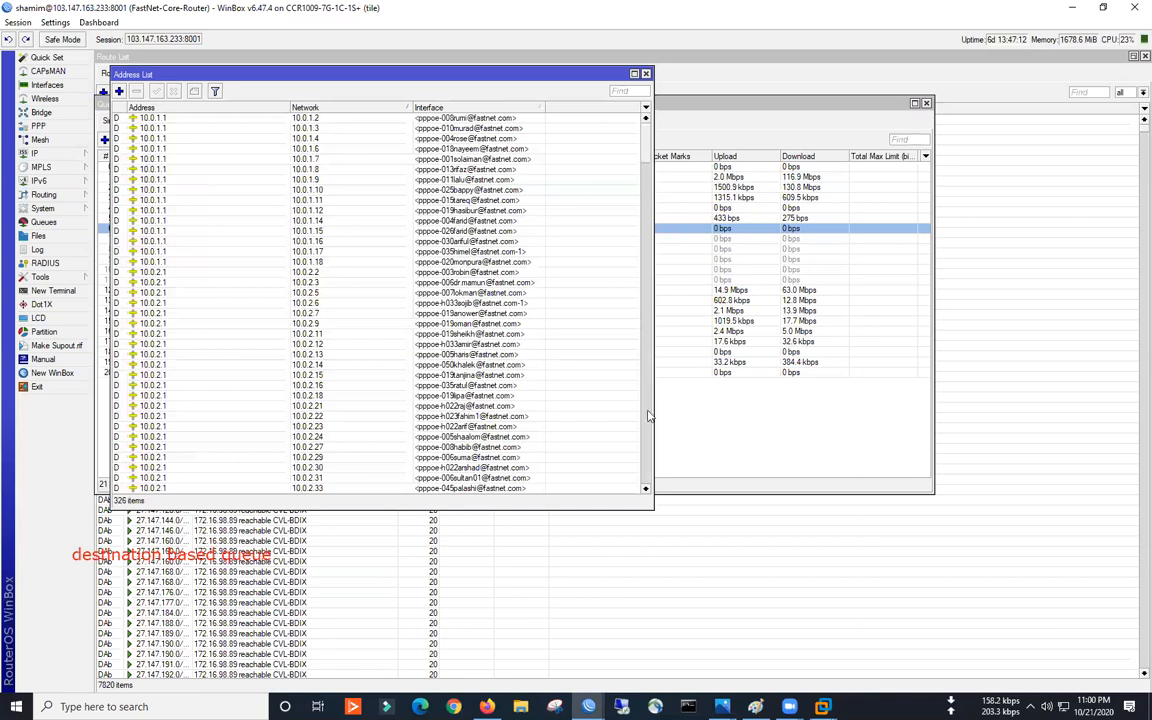
drag(642, 480, 640, 487)
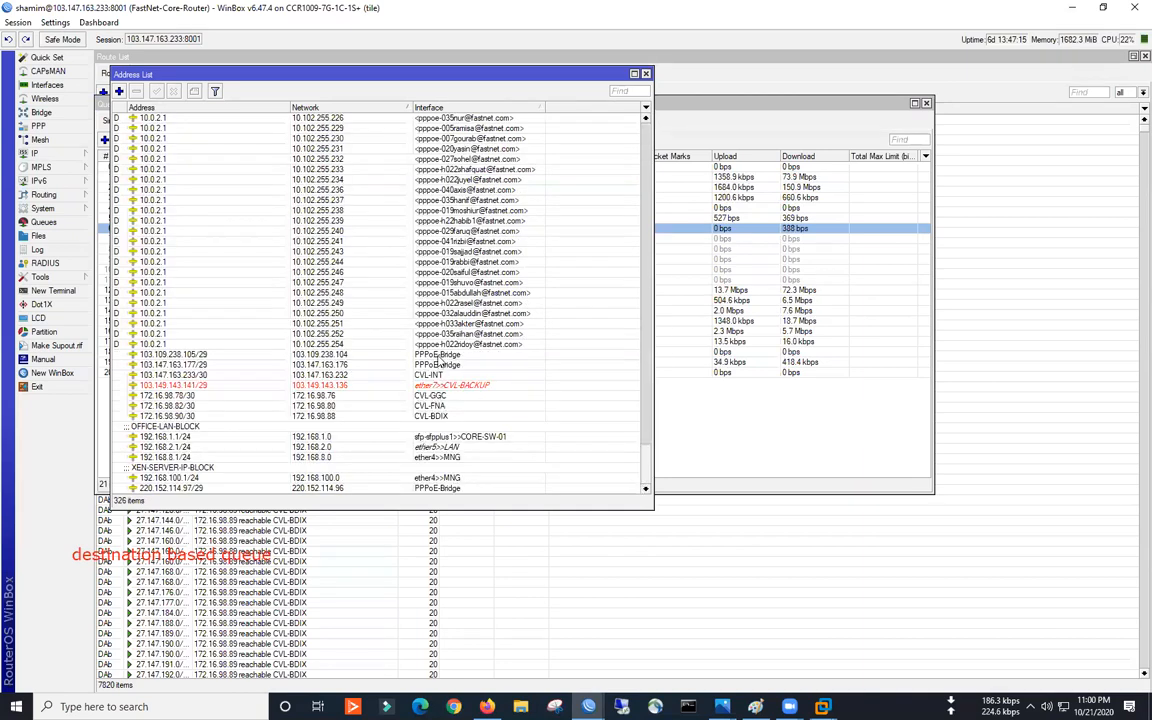
click(201, 366)
click(201, 357)
click(201, 364)
click(201, 357)
click(200, 365)
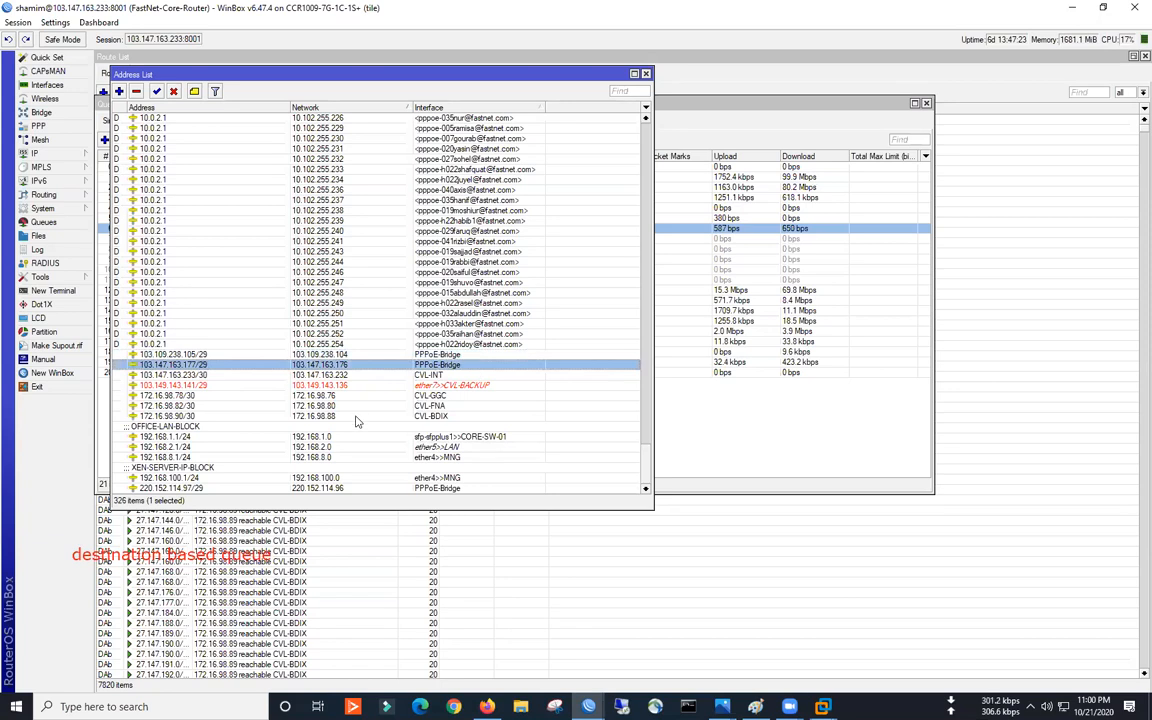
- Set the address list beside the queues and match /29 blocks to BINERI GLOBAL and BASIC-QUEUE-PEAK targets
drag(299, 77, 430, 166)
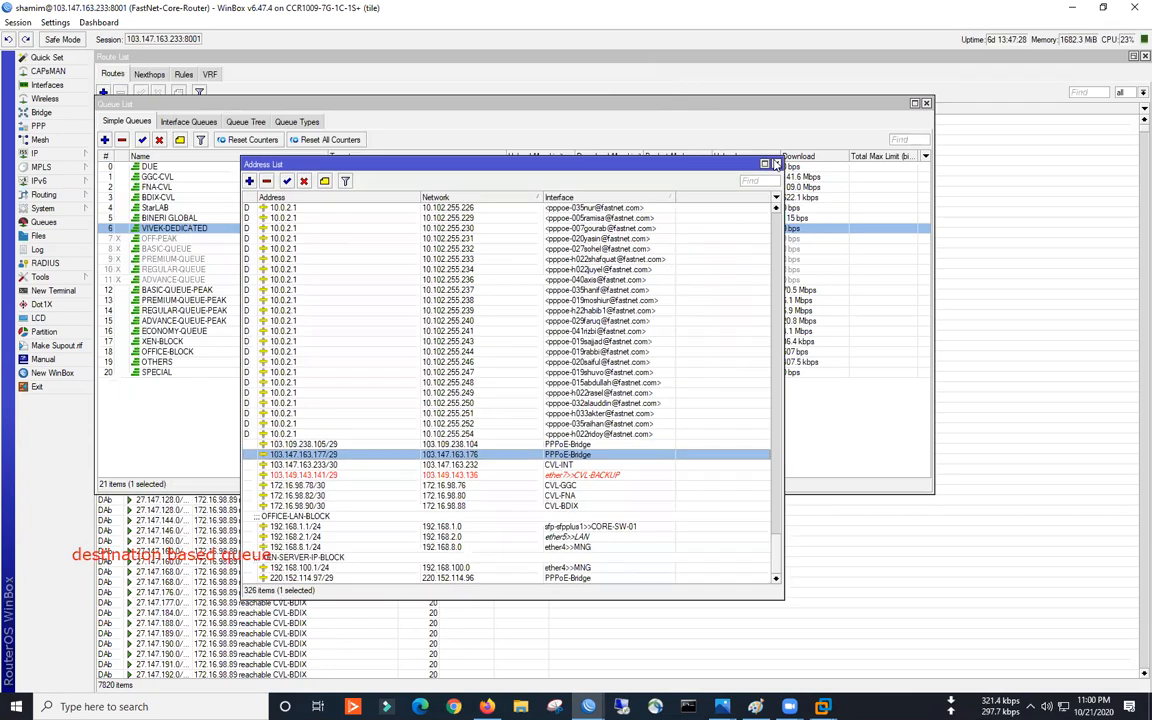
click(338, 445)
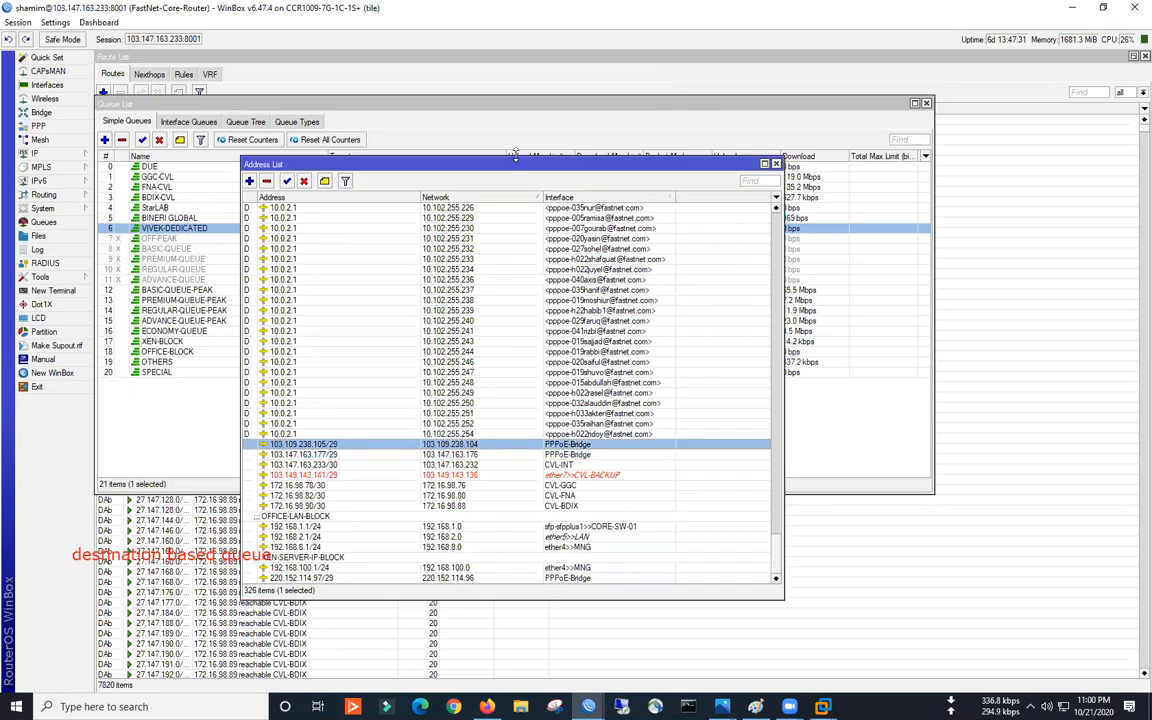
drag(551, 165, 923, 214)
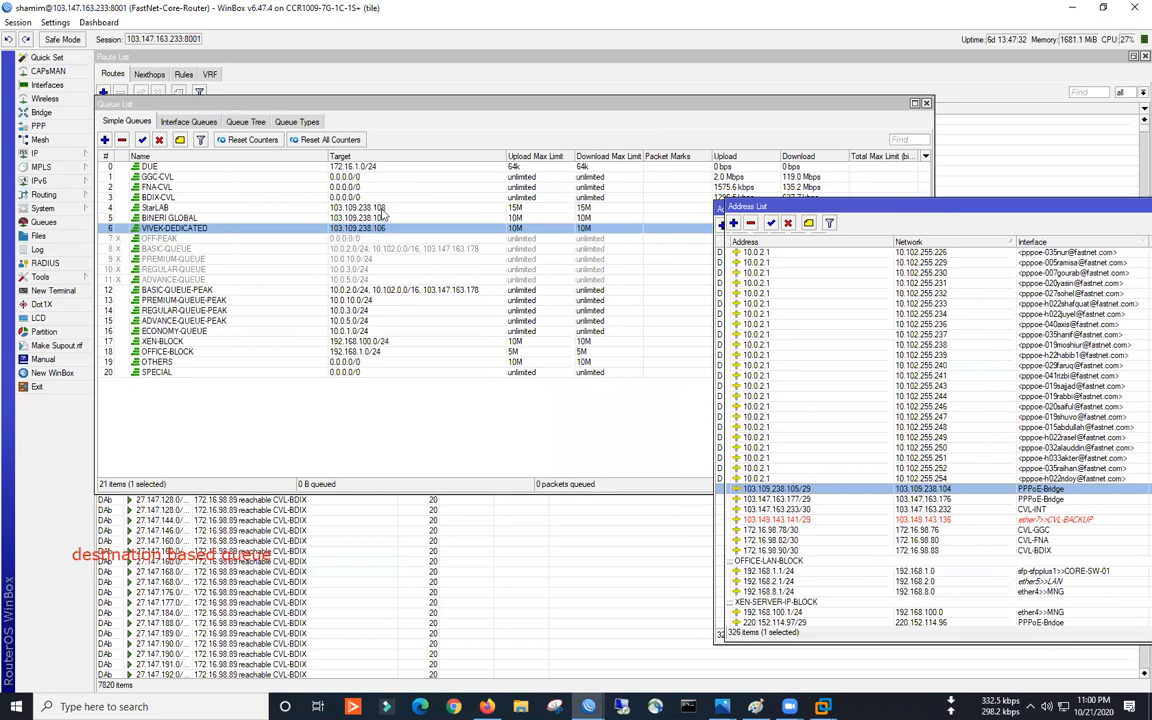
click(350, 217)
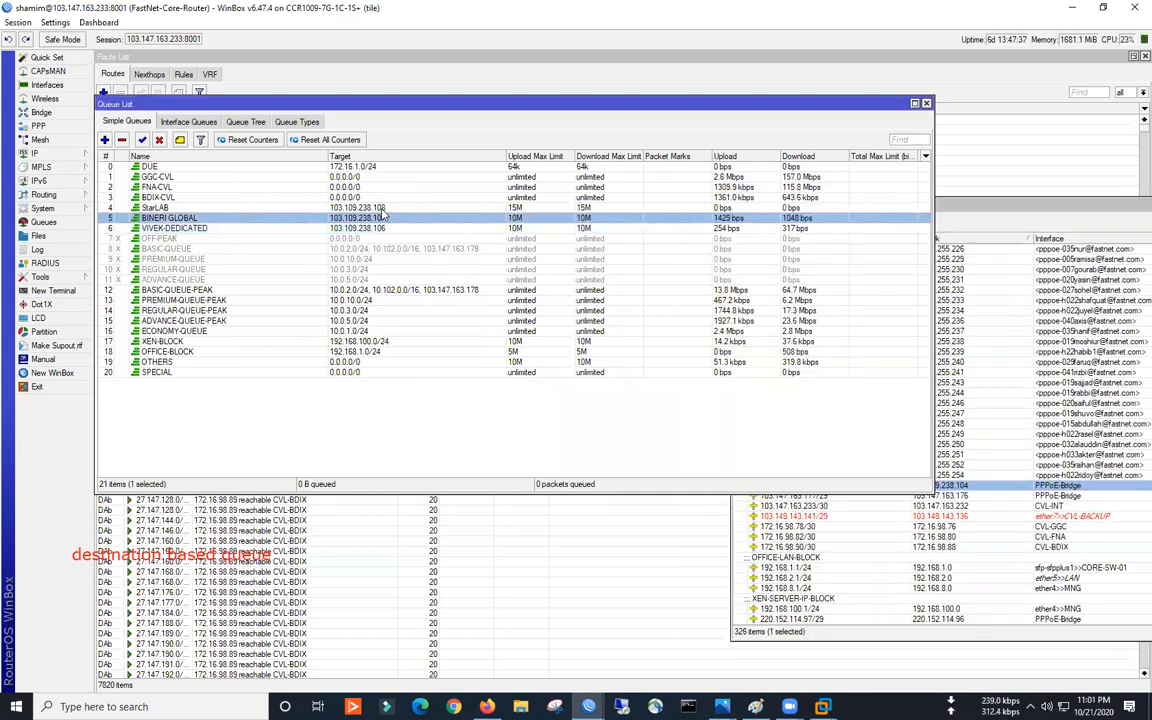
click(450, 291)
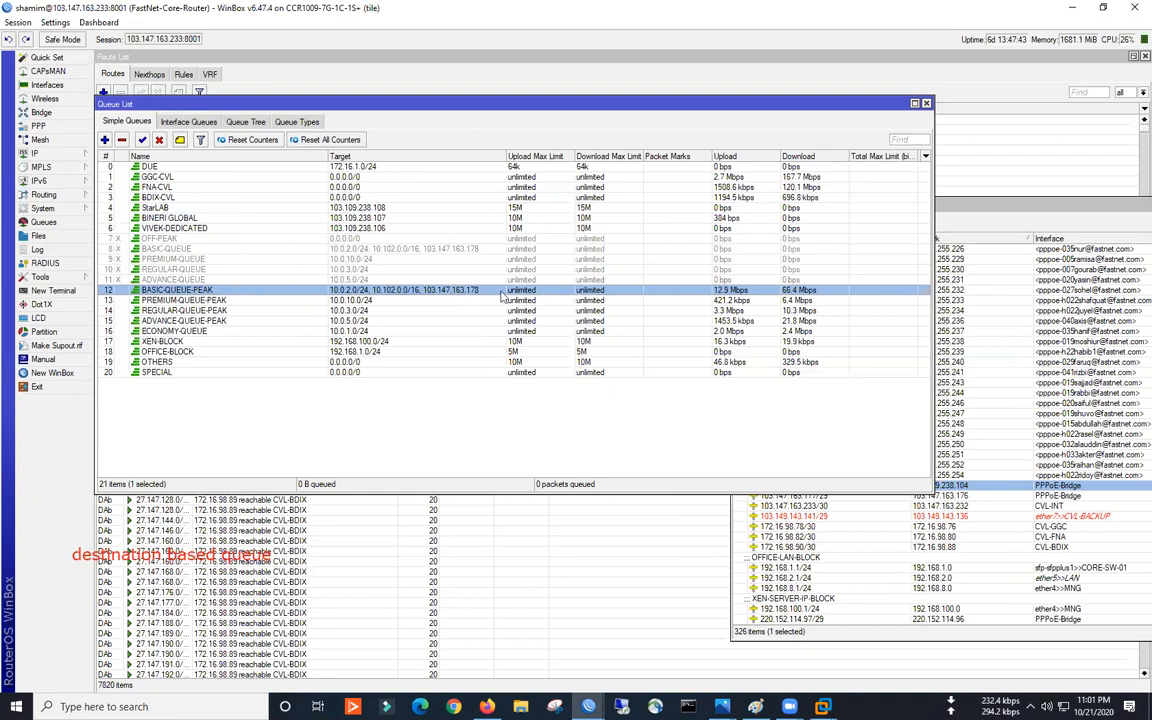
click(810, 516)
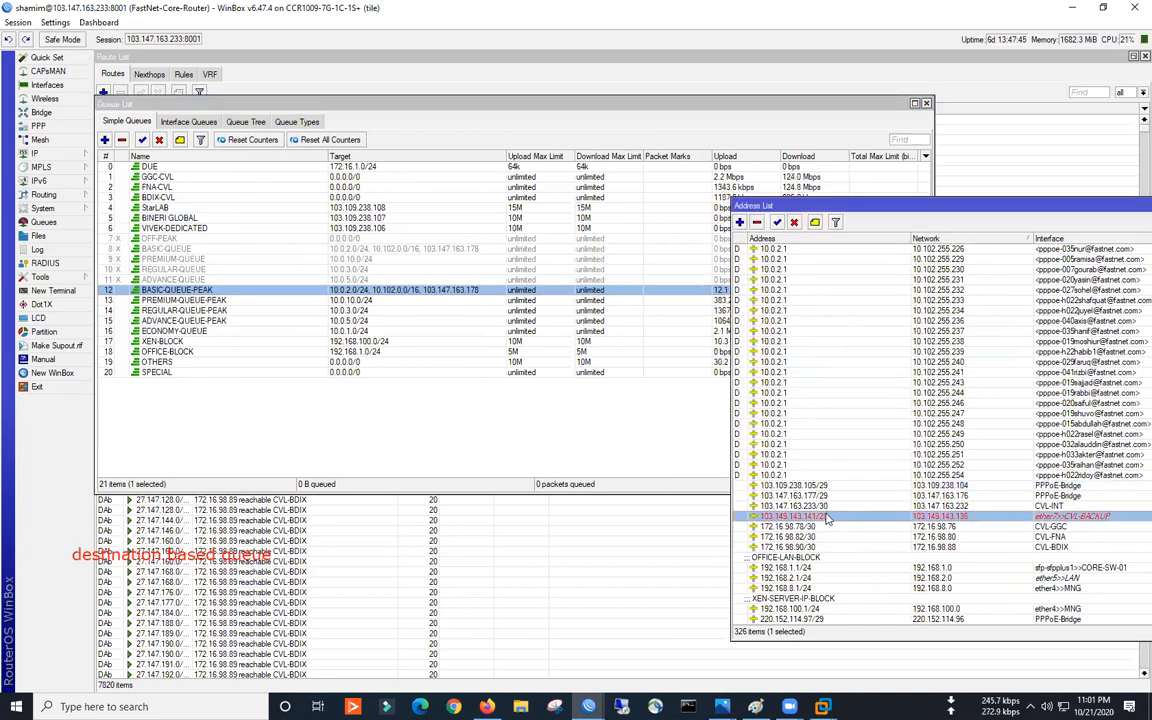
click(826, 497)
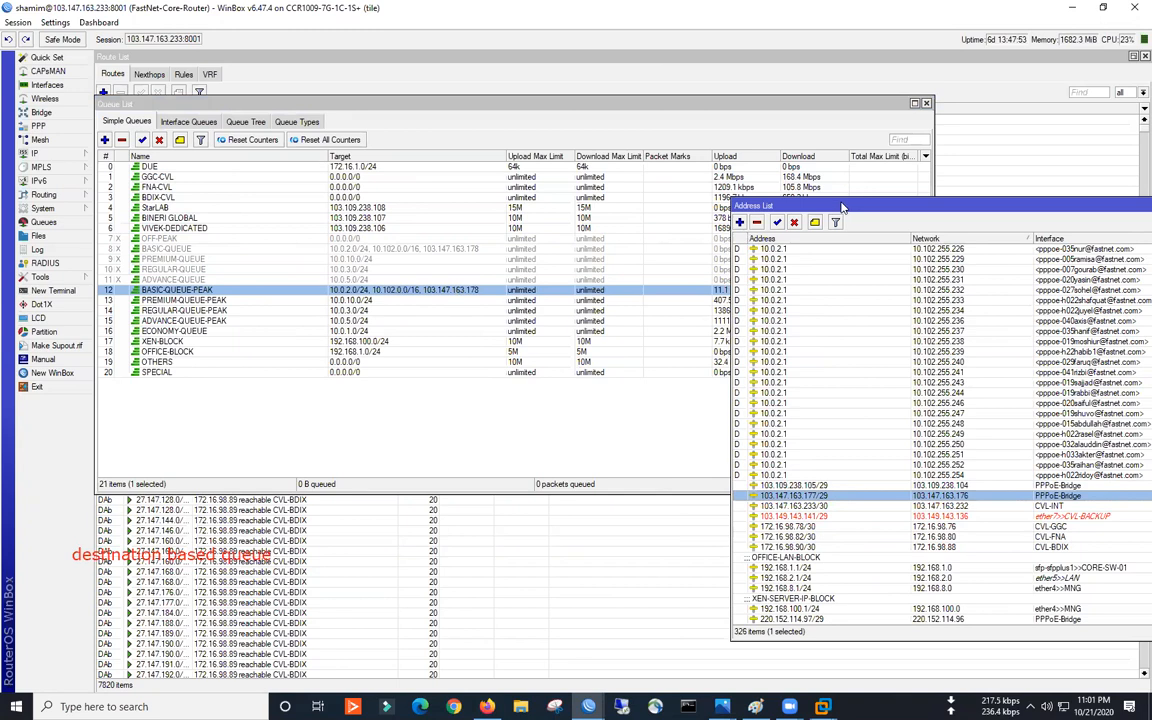
drag(757, 205, 275, 178)
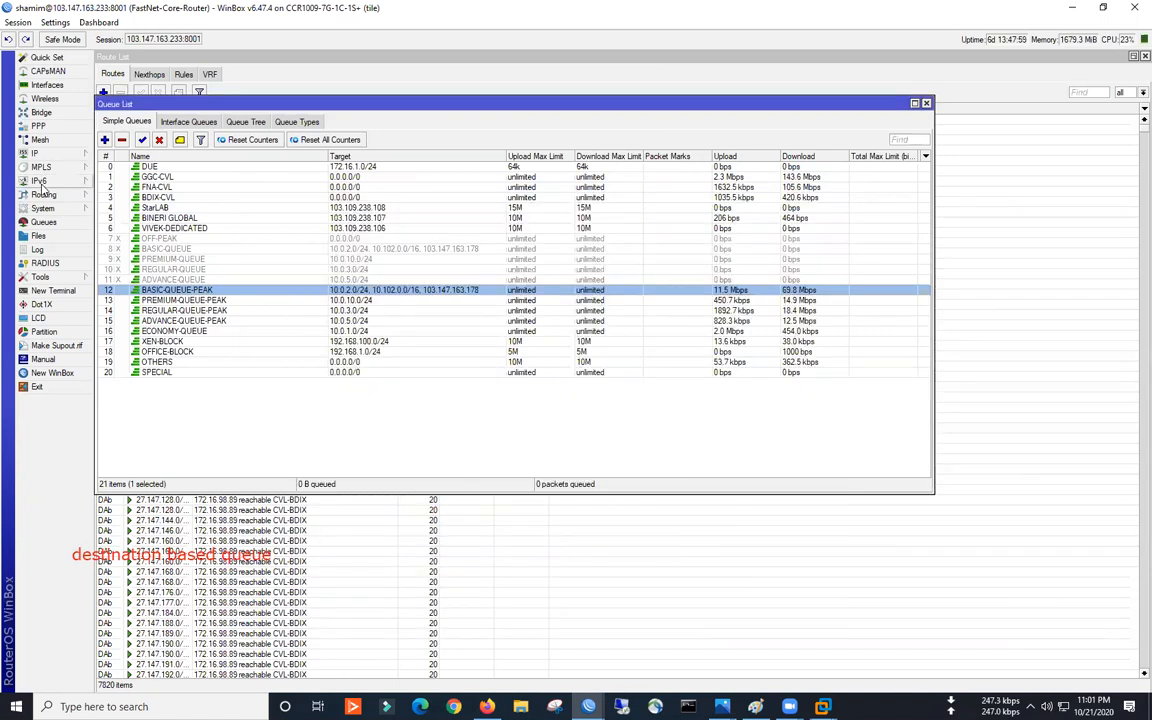
- Show BGP peers with a widened Name column and window, then reopen the IP address list
click(46, 194)
click(121, 211)
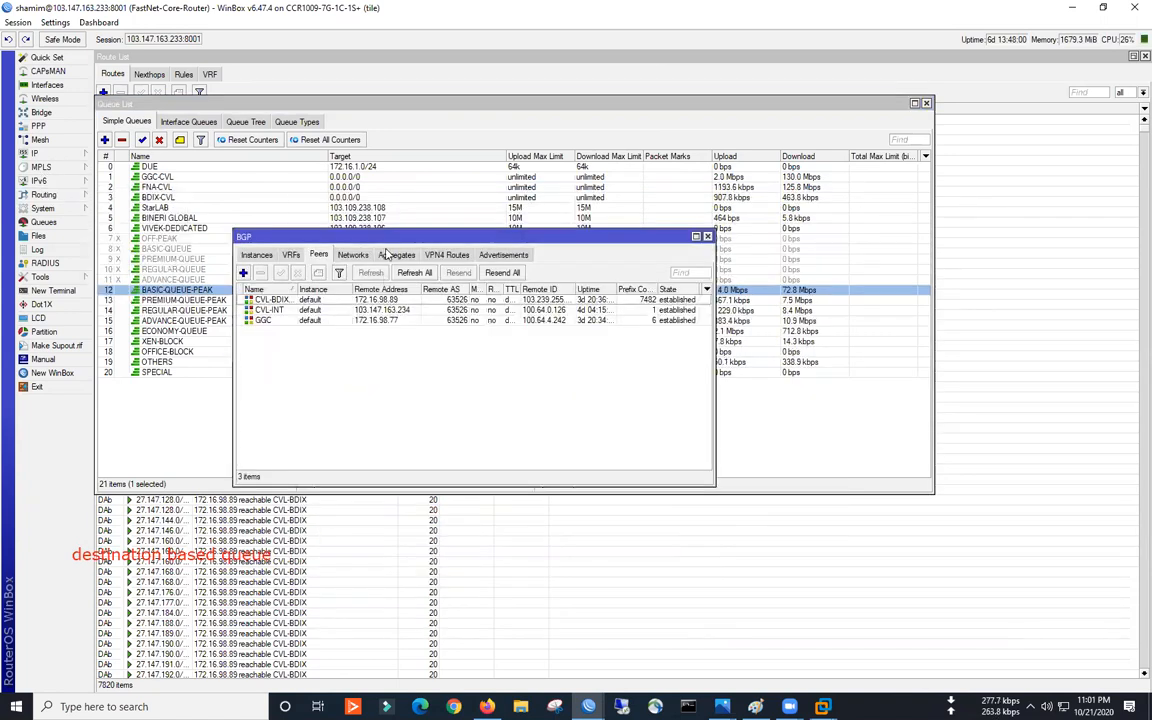
drag(367, 213, 511, 358)
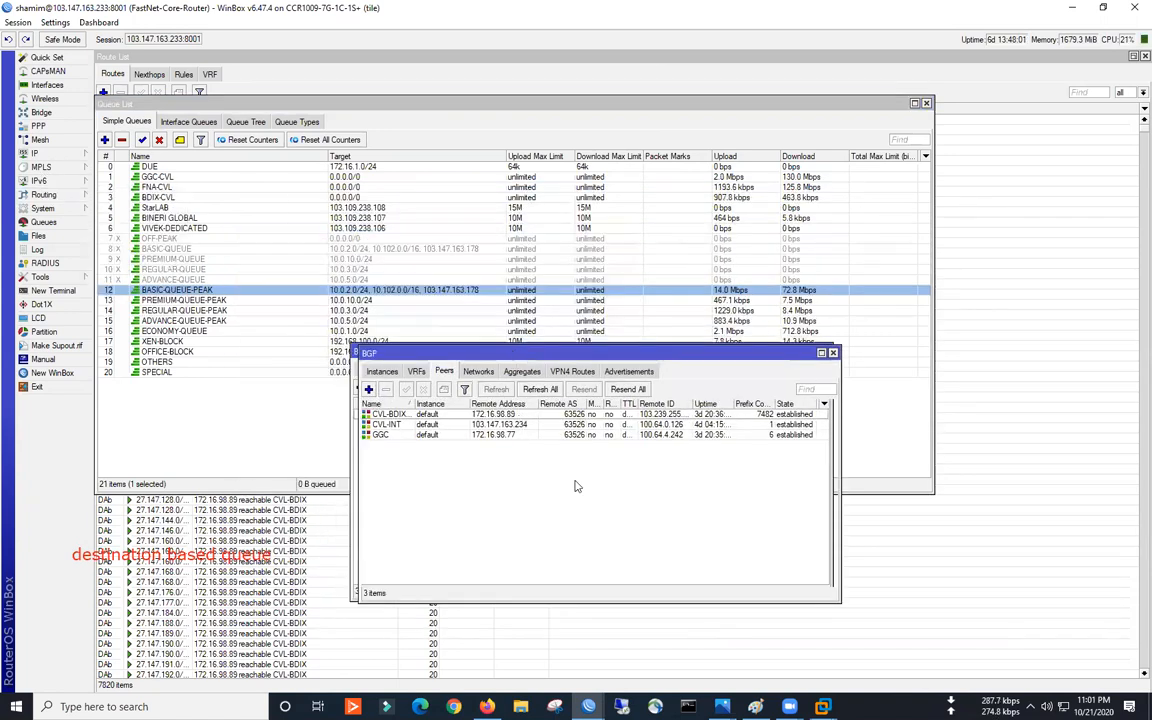
double_click(424, 406)
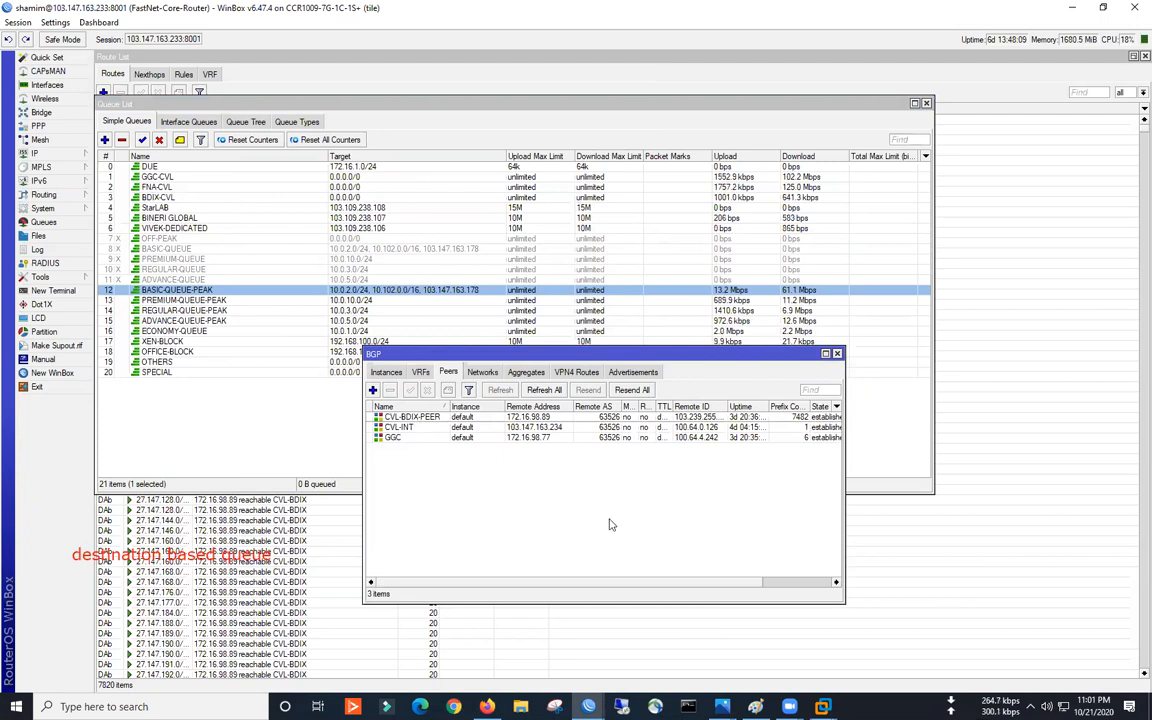
drag(844, 481, 932, 470)
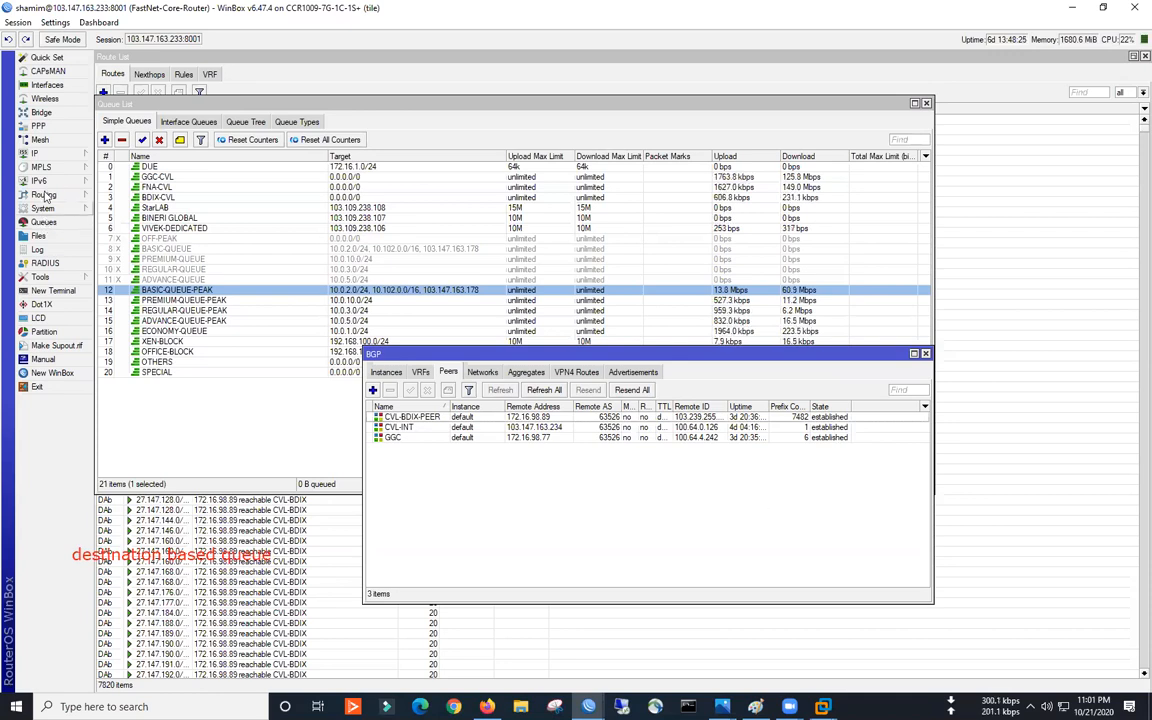
click(40, 153)
click(108, 160)
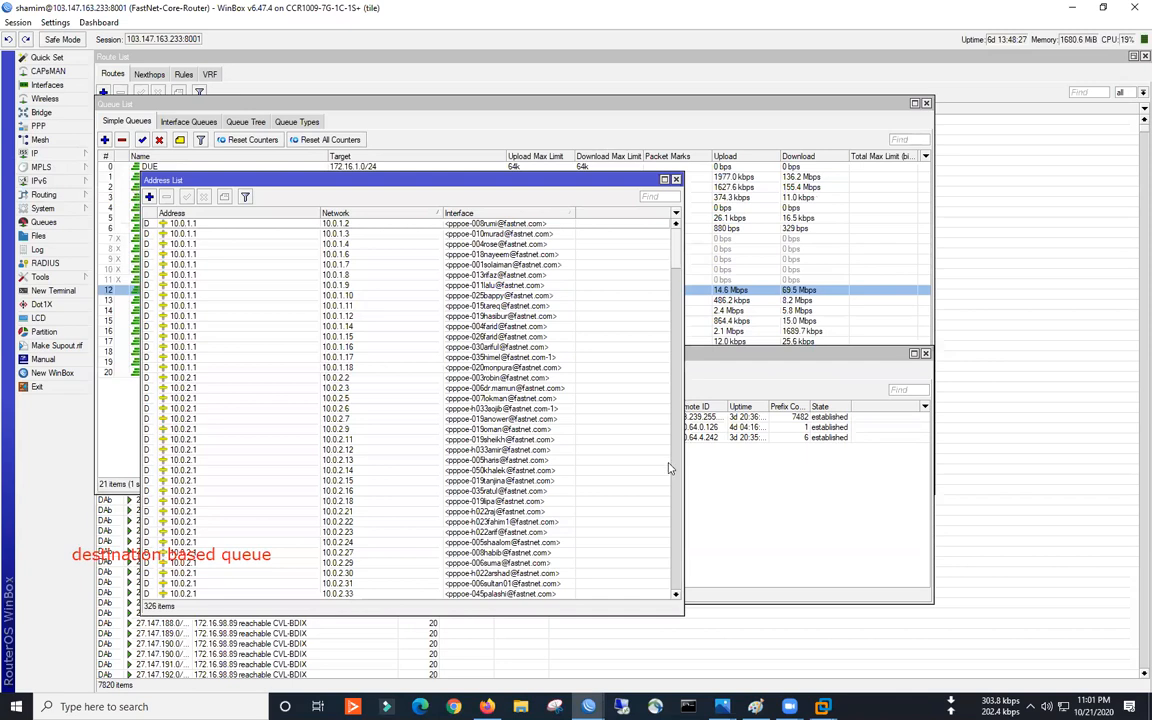
- Close the BGP peers and queue list windows, maximize the Route List, and minimize WinBox
drag(682, 553, 690, 583)
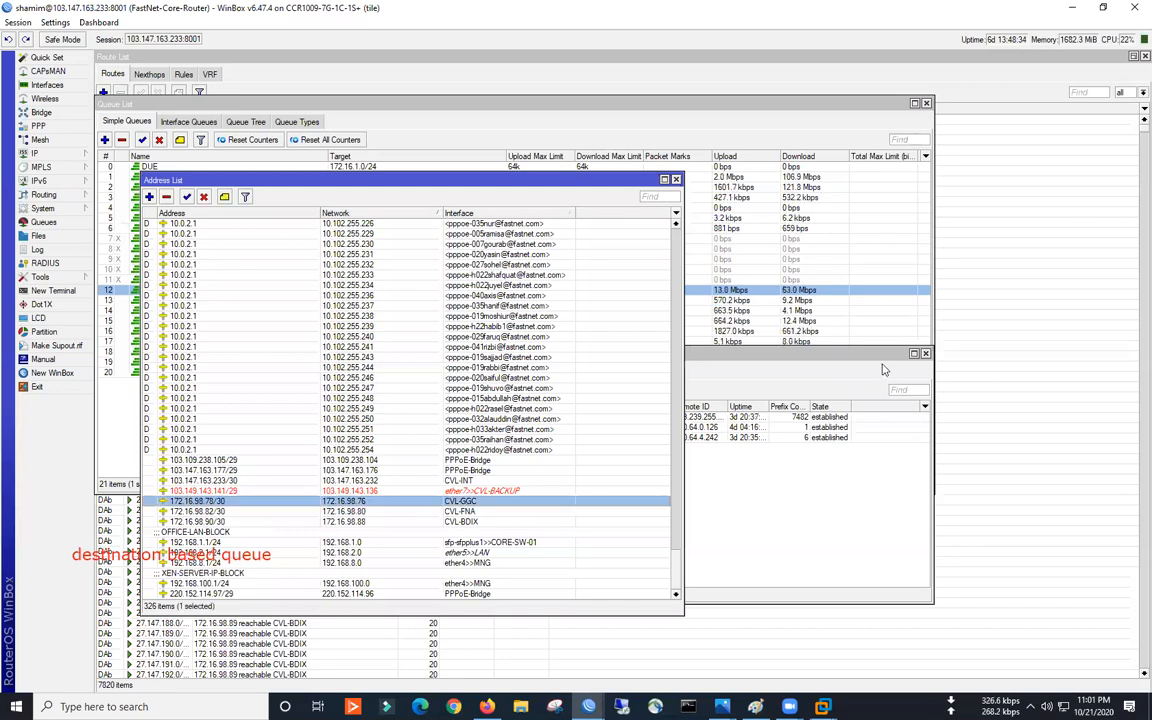
click(881, 356)
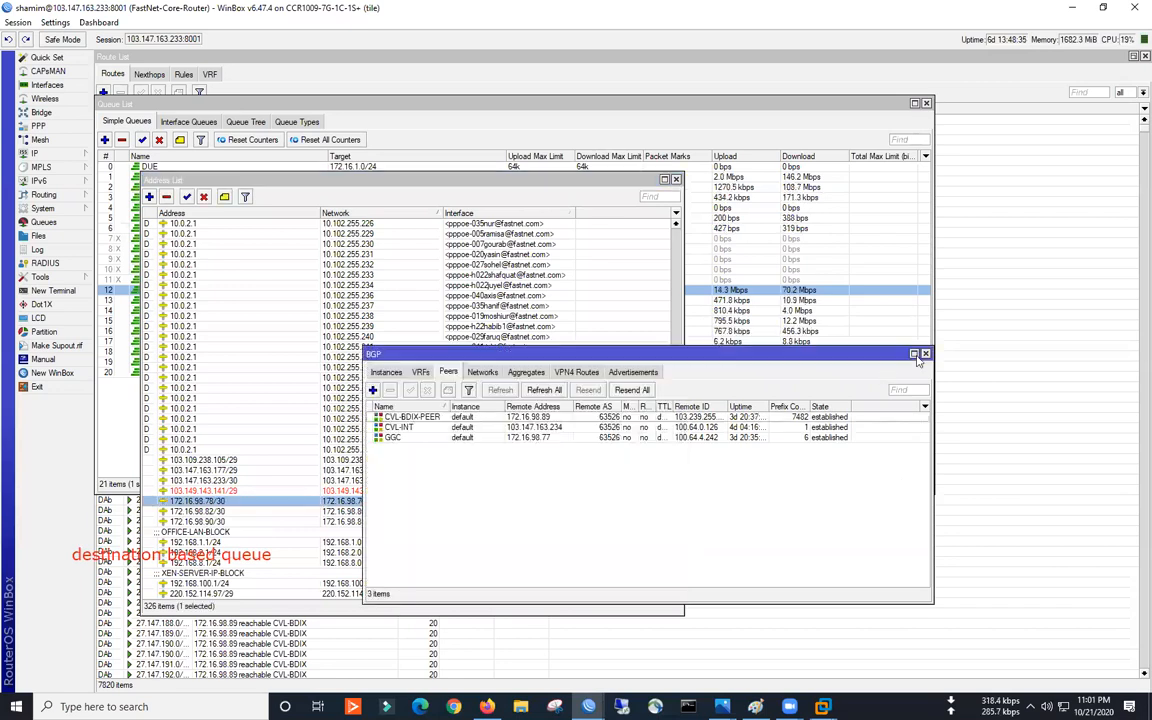
click(926, 355)
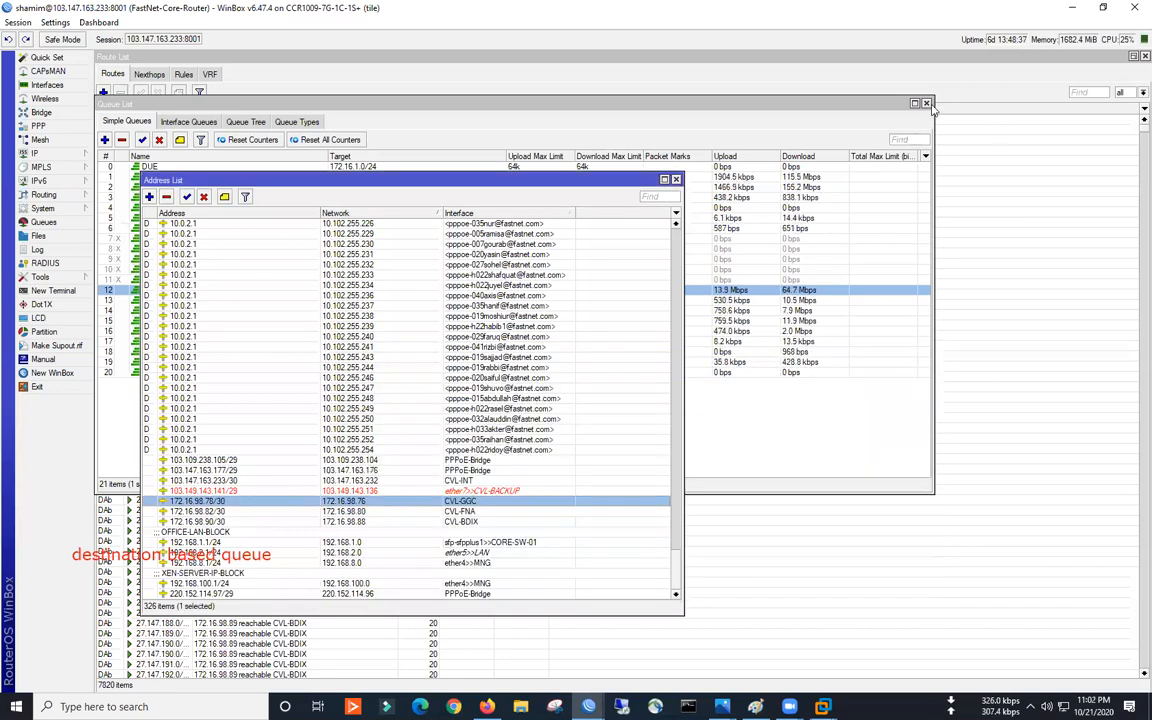
click(926, 103)
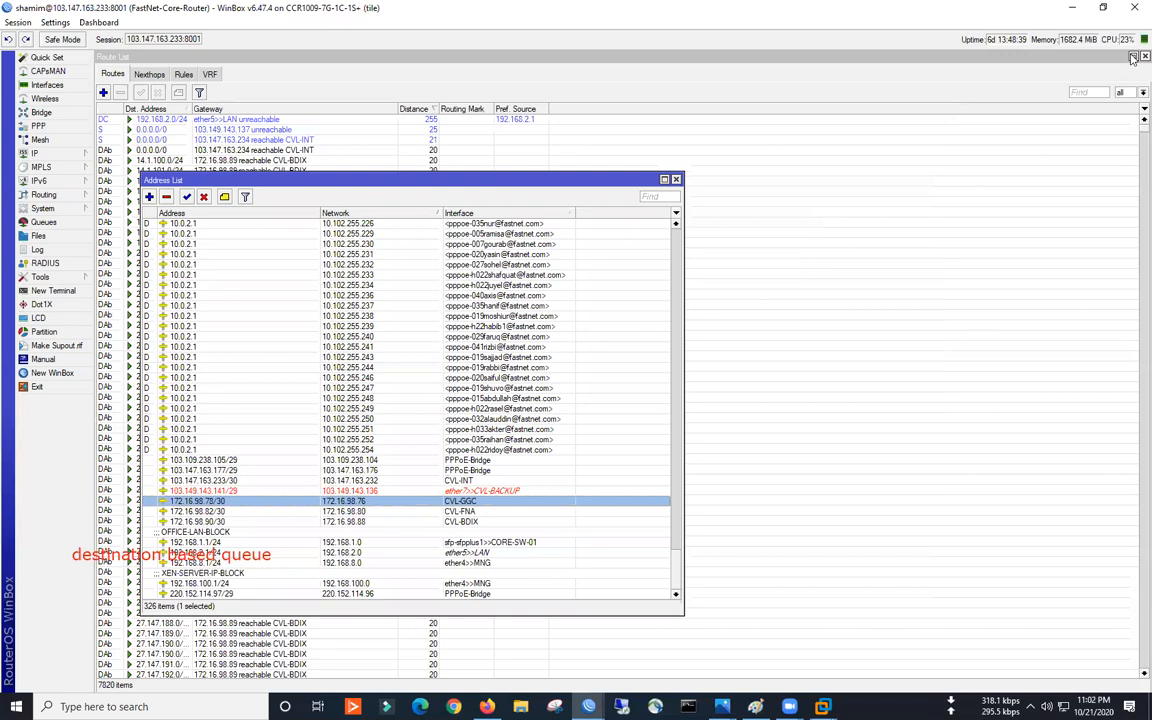
click(1133, 58)
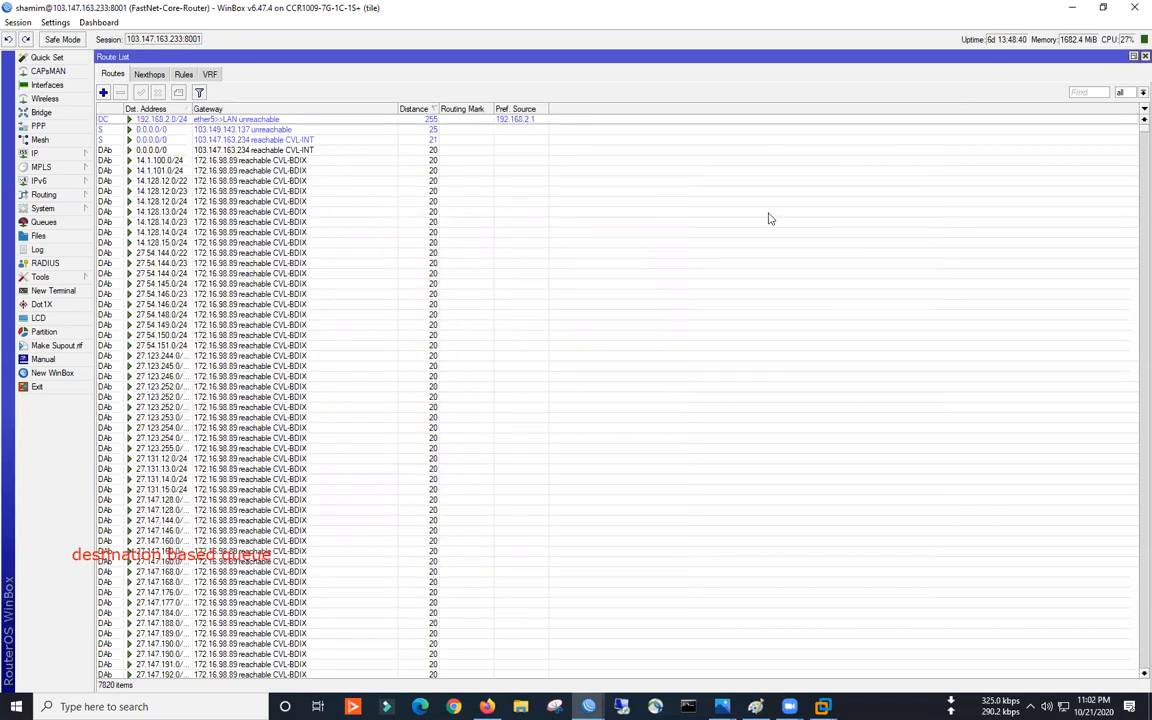
click(1075, 8)
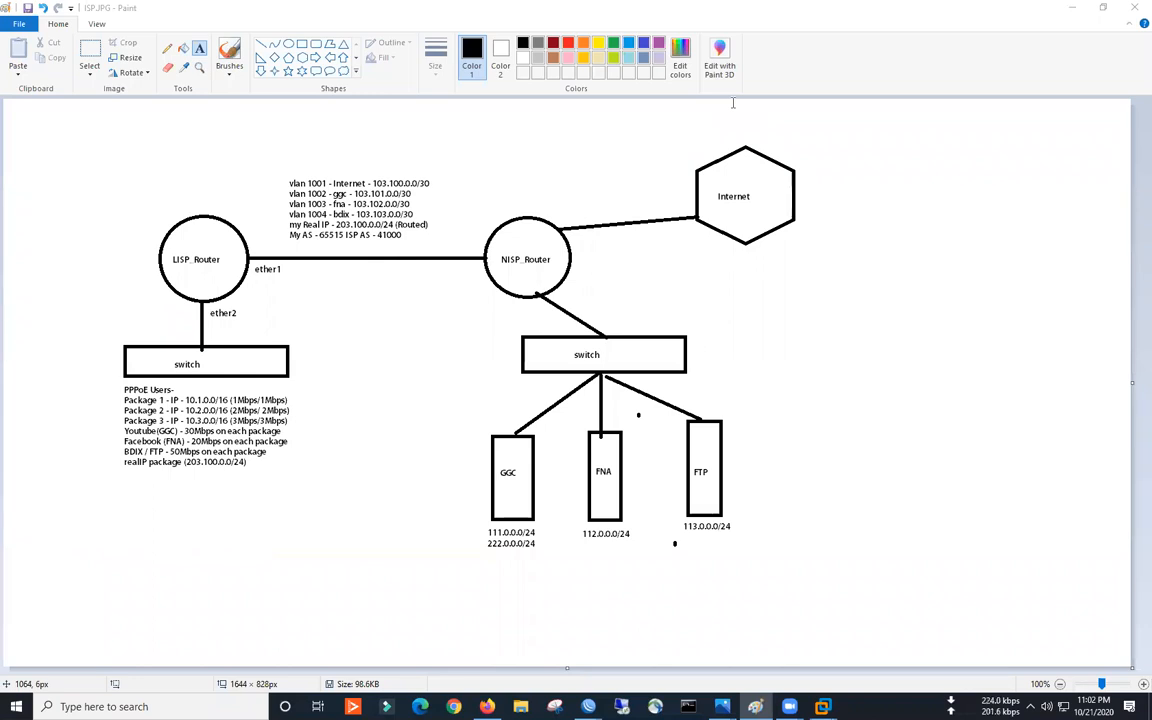
mouse_move(588, 706)
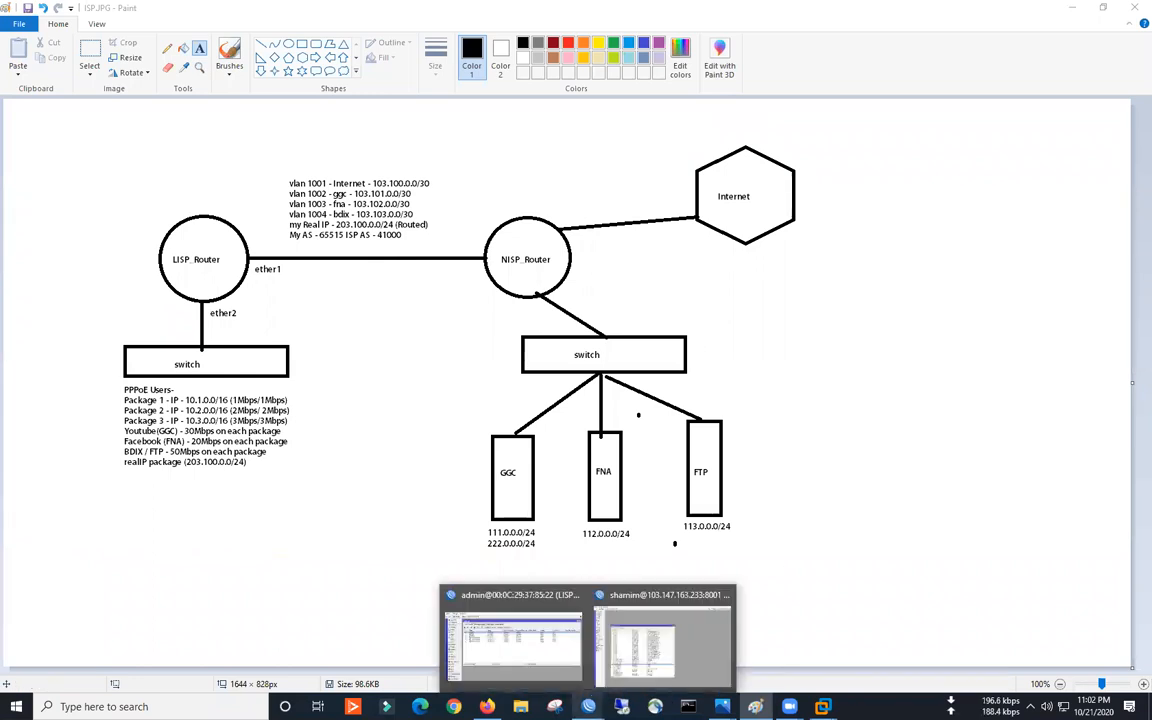